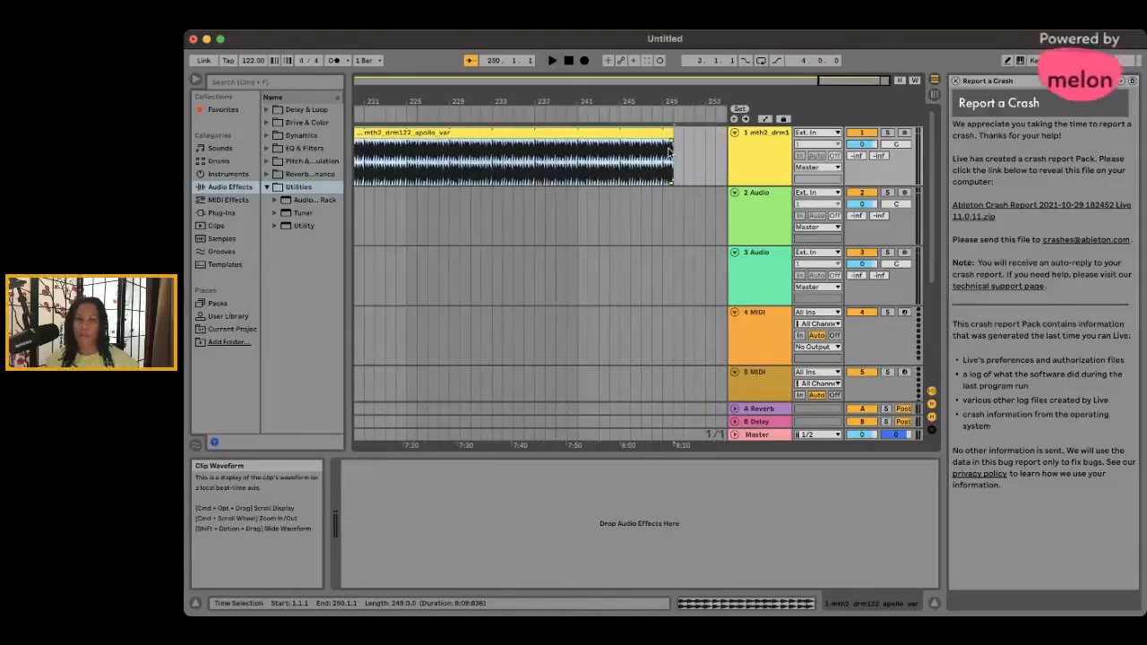
- Extend the end of the mth2_drm122_apollo_var clip on track 1 to bar 279
{"action": "left_click_drag", "start_coordinate": [676, 137], "coordinate": [744, 134]}
{"action": "scroll", "coordinate": [685, 148], "scroll_direction": "right", "scroll_amount": 3}
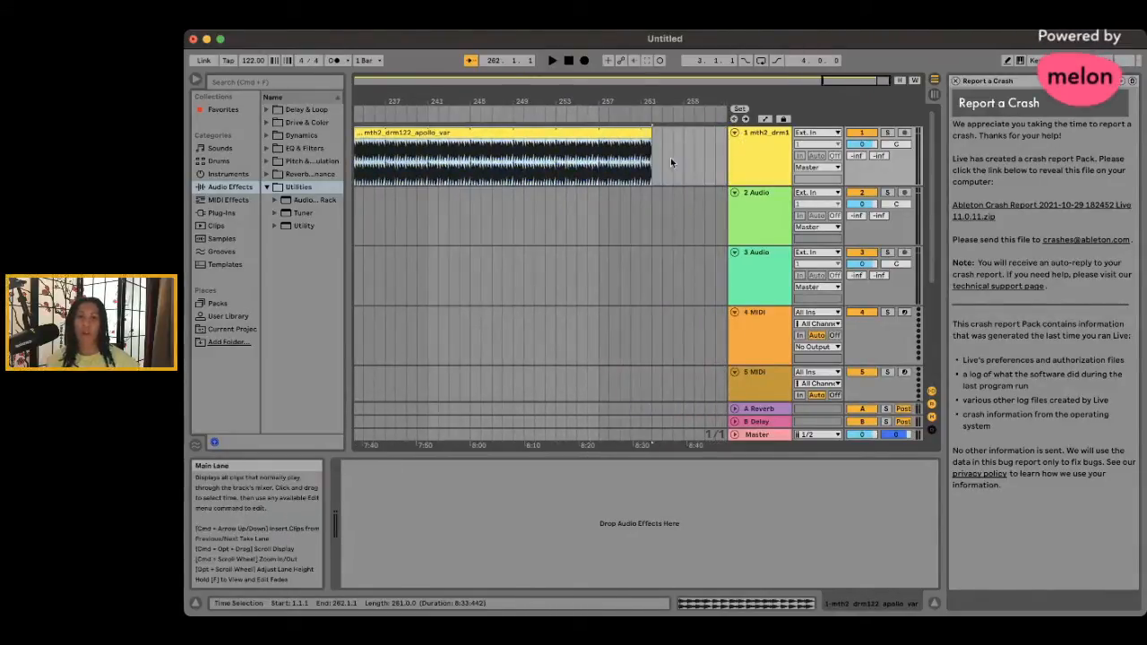
{"action": "left_click_drag", "start_coordinate": [652, 134], "coordinate": [710, 150]}
{"action": "scroll", "coordinate": [708, 151], "scroll_direction": "right", "scroll_amount": 3}
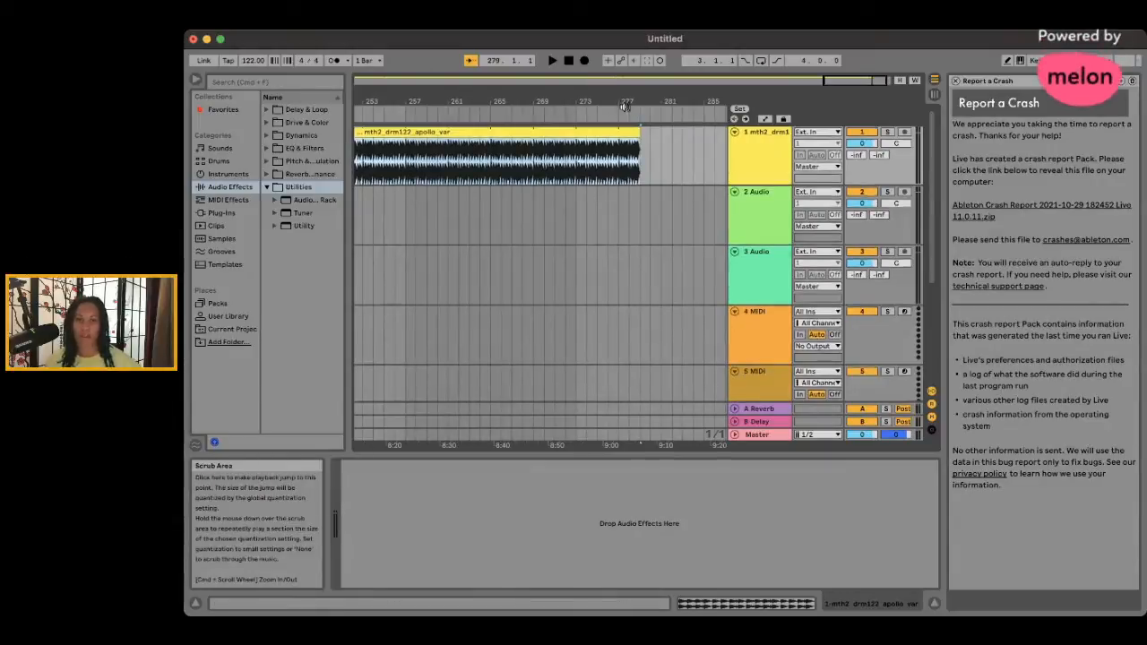
{"action": "scroll", "coordinate": [631, 185], "scroll_direction": "left", "scroll_amount": 1}
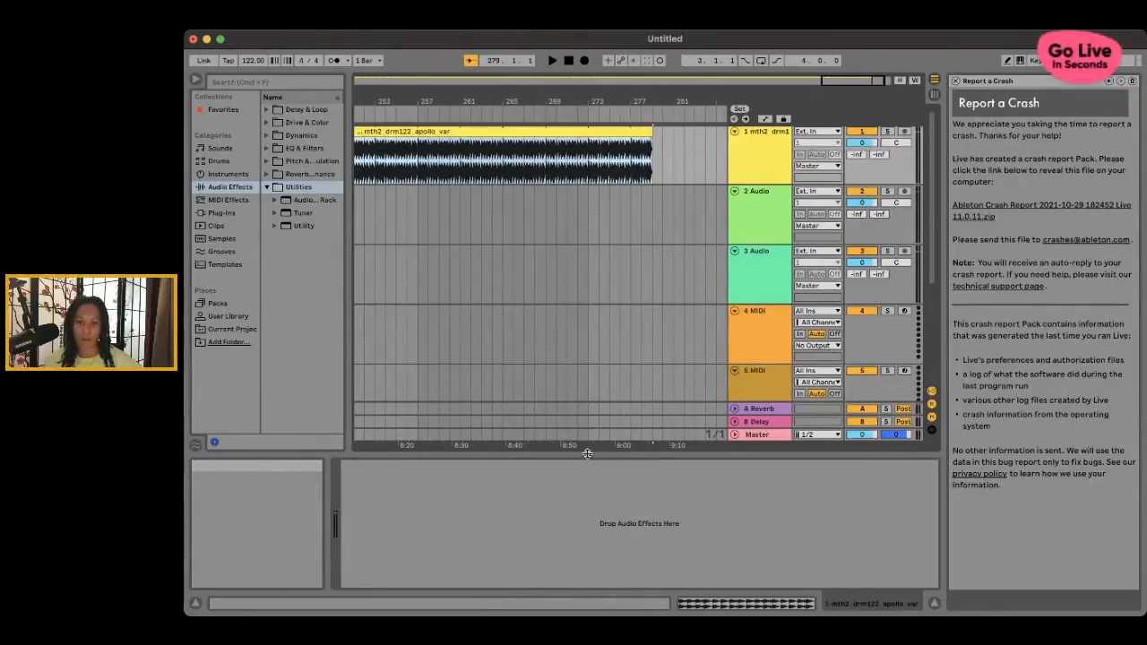
- Shorten the mth2_drm122_apollo_var clip on track 1 so that it ends at bar 185
{"action": "left_click_drag", "start_coordinate": [654, 146], "coordinate": [406, 132]}
{"action": "scroll", "coordinate": [439, 145], "scroll_direction": "left", "scroll_amount": 5}
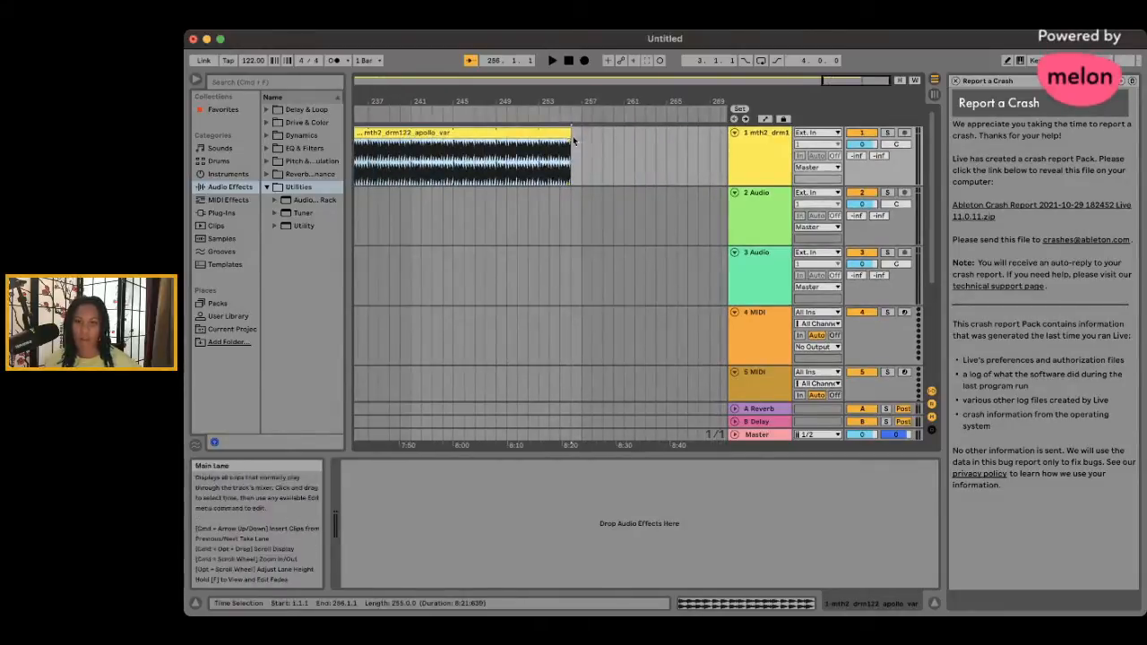
{"action": "left_click_drag", "start_coordinate": [571, 134], "coordinate": [402, 139]}
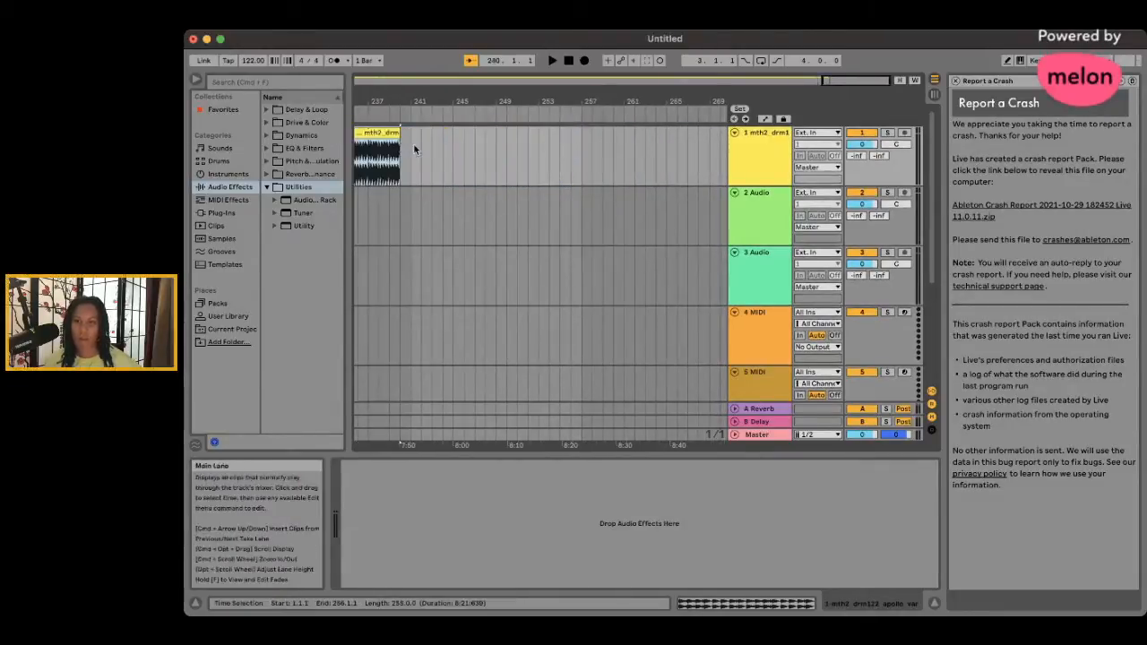
{"action": "scroll", "coordinate": [480, 152], "scroll_direction": "left", "scroll_amount": 6}
{"action": "scroll", "coordinate": [516, 172], "scroll_direction": "right", "scroll_amount": 3}
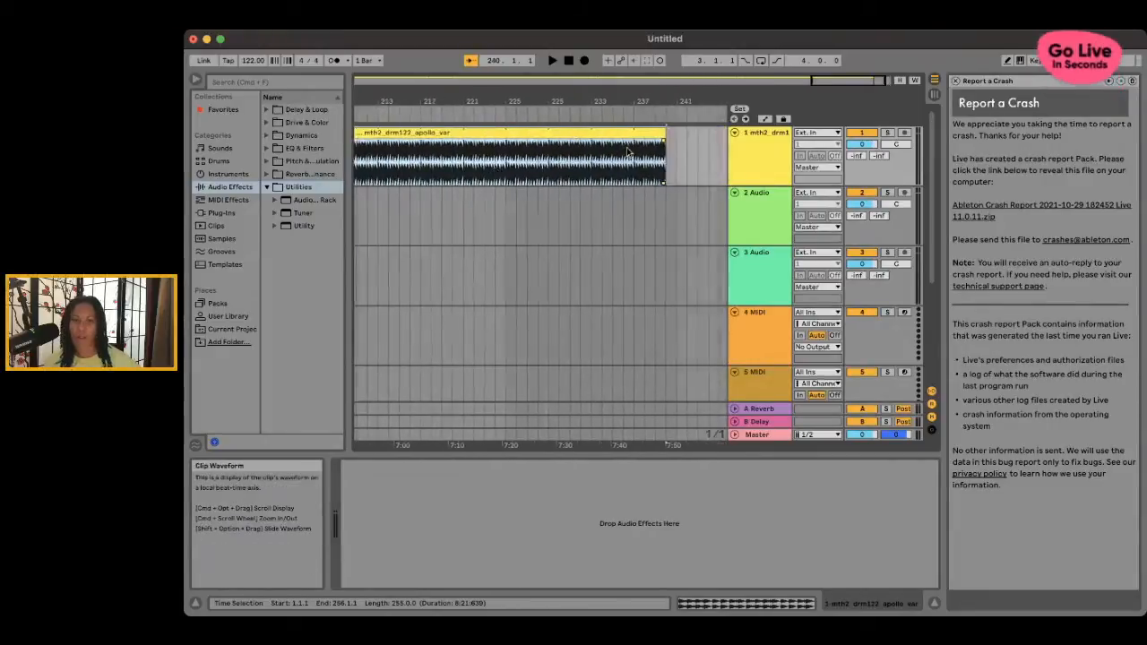
{"action": "left_click_drag", "start_coordinate": [663, 136], "coordinate": [428, 144]}
{"action": "scroll", "coordinate": [432, 144], "scroll_direction": "left", "scroll_amount": 3}
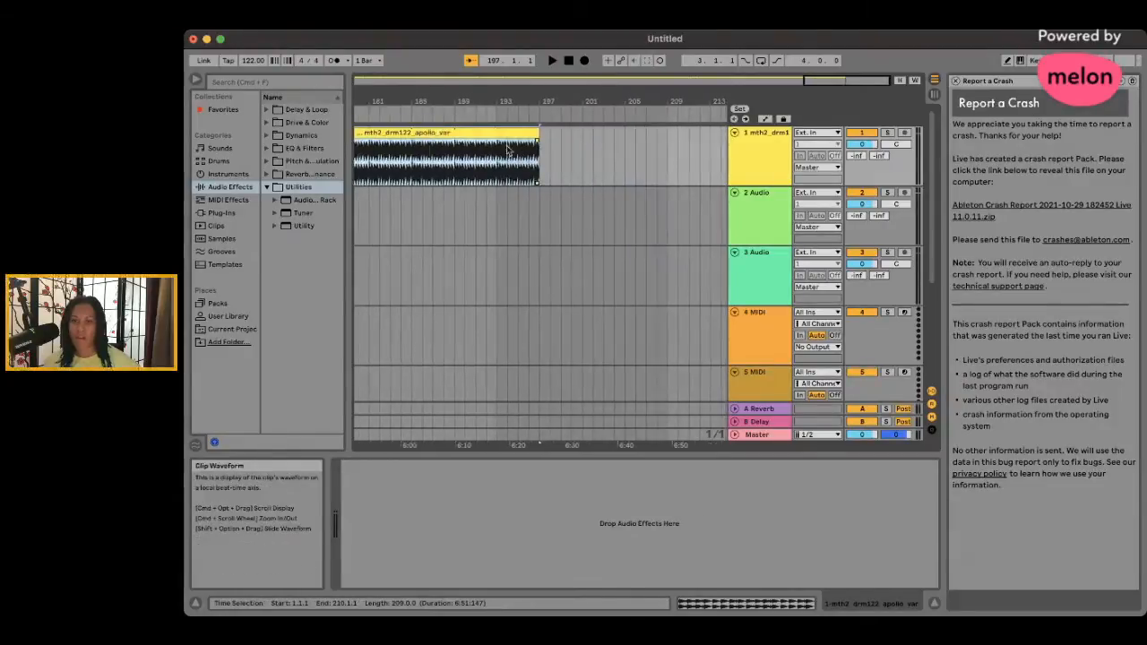
{"action": "left_click_drag", "start_coordinate": [541, 134], "coordinate": [408, 146]}
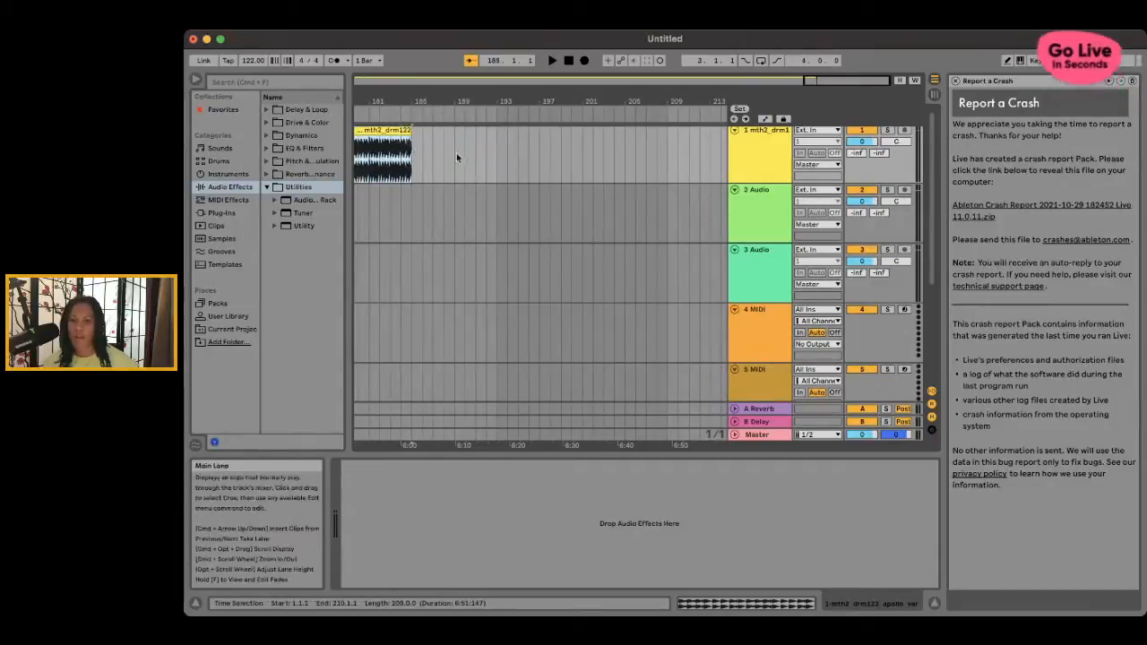
{"action": "scroll", "coordinate": [460, 155], "scroll_direction": "left", "scroll_amount": 6}
{"action": "scroll", "coordinate": [460, 157], "scroll_direction": "left", "scroll_amount": 10}
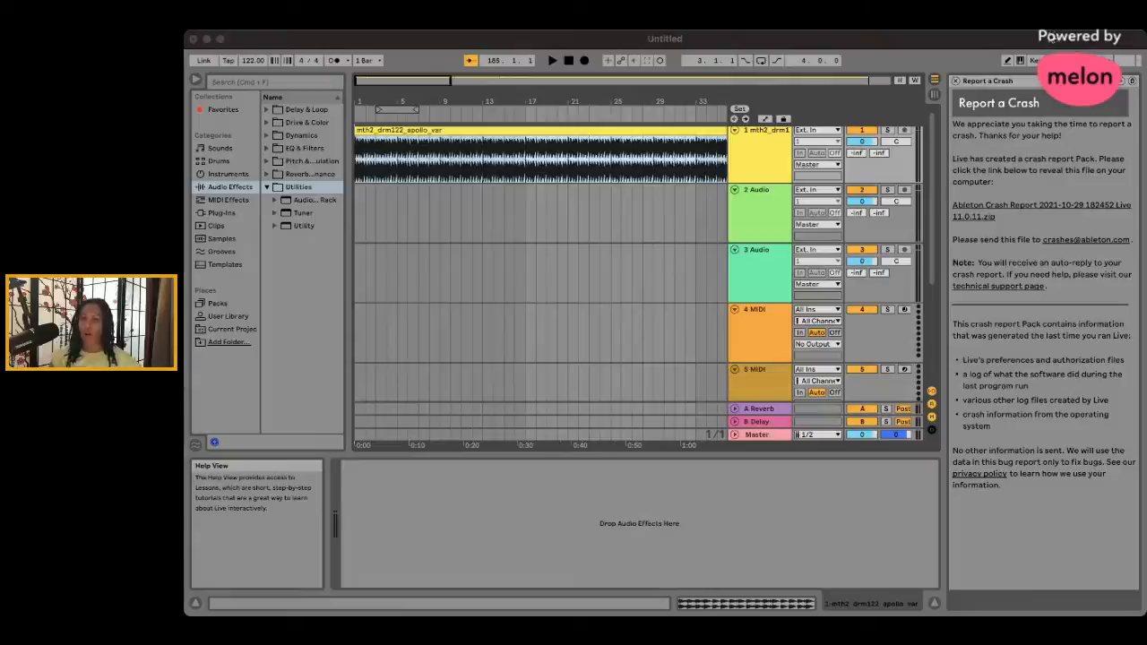
{"action": "left_click", "coordinate": [919, 51]}
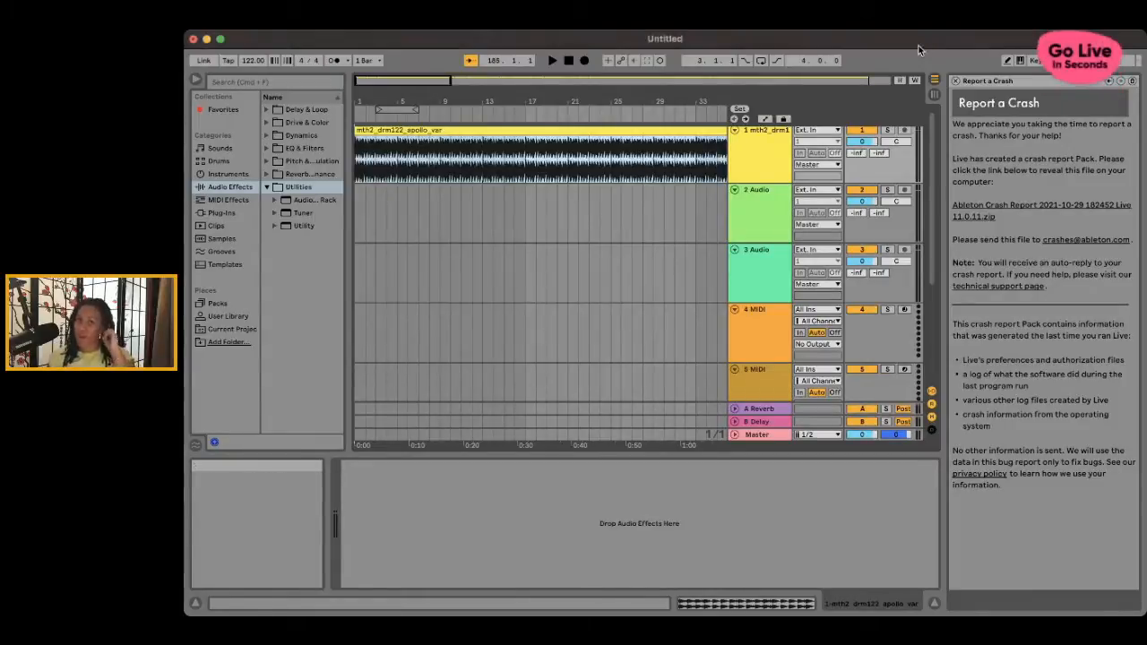
{"action": "key", "text": "super+Tab"}
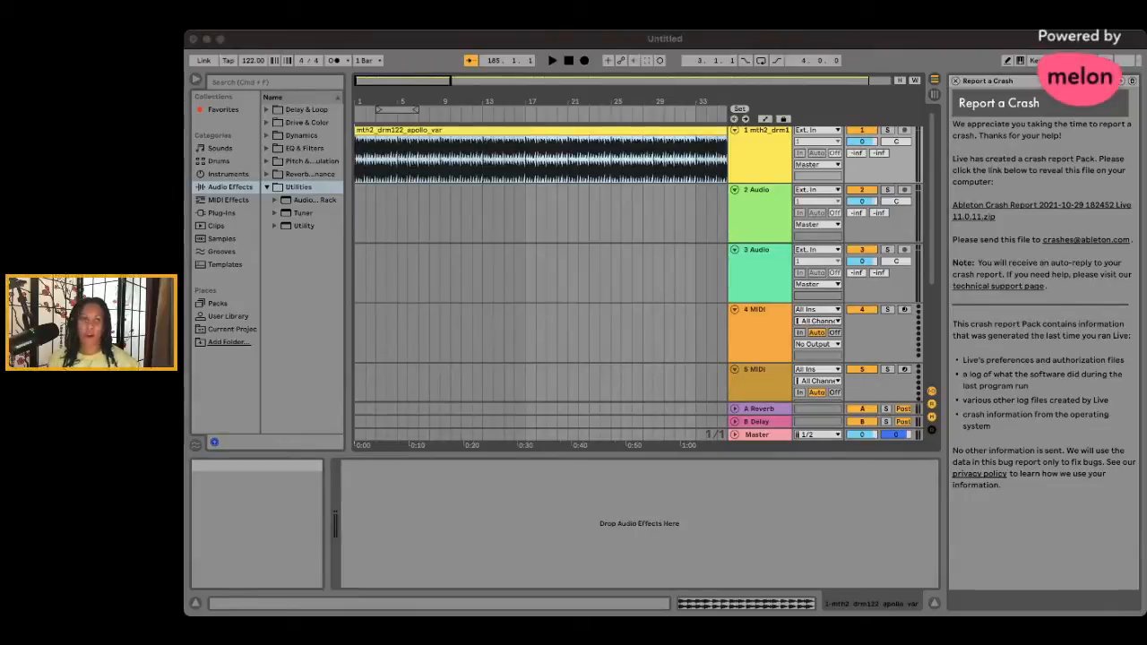
{"action": "left_click", "coordinate": [650, 39]}
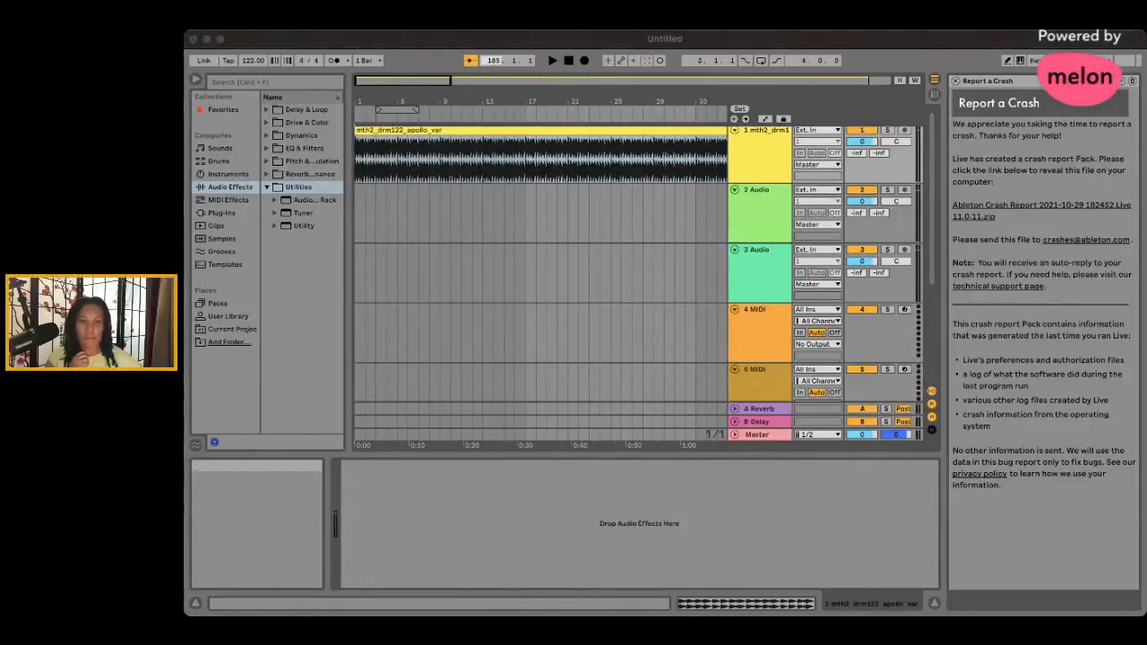
{"action": "left_click", "coordinate": [455, 41]}
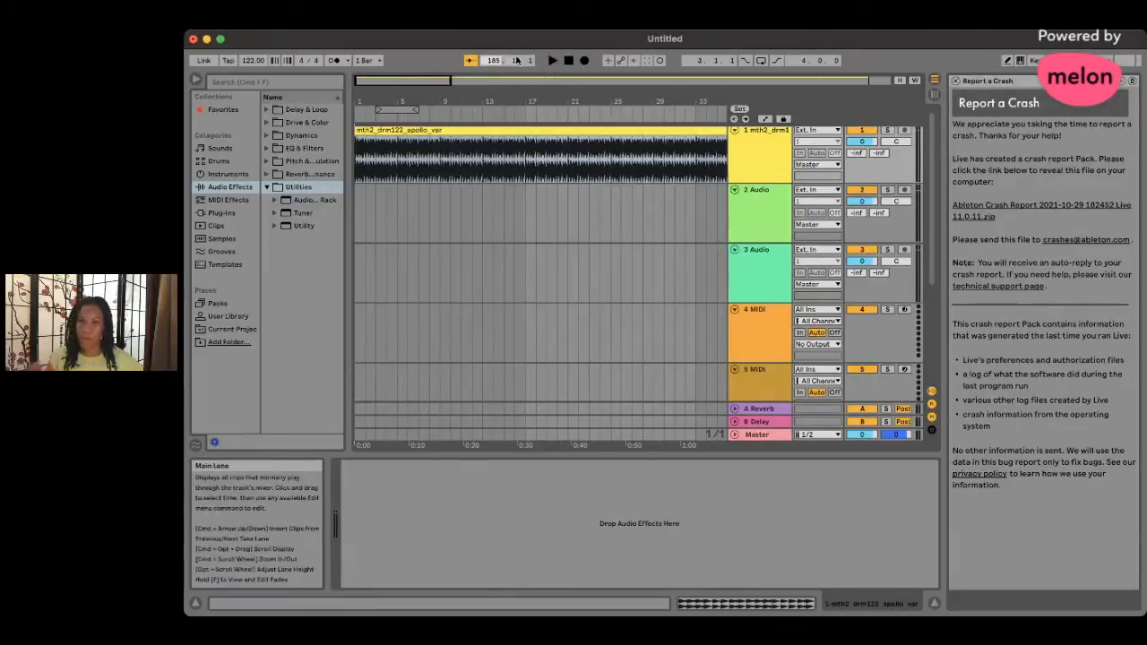
{"action": "left_click", "coordinate": [737, 633]}
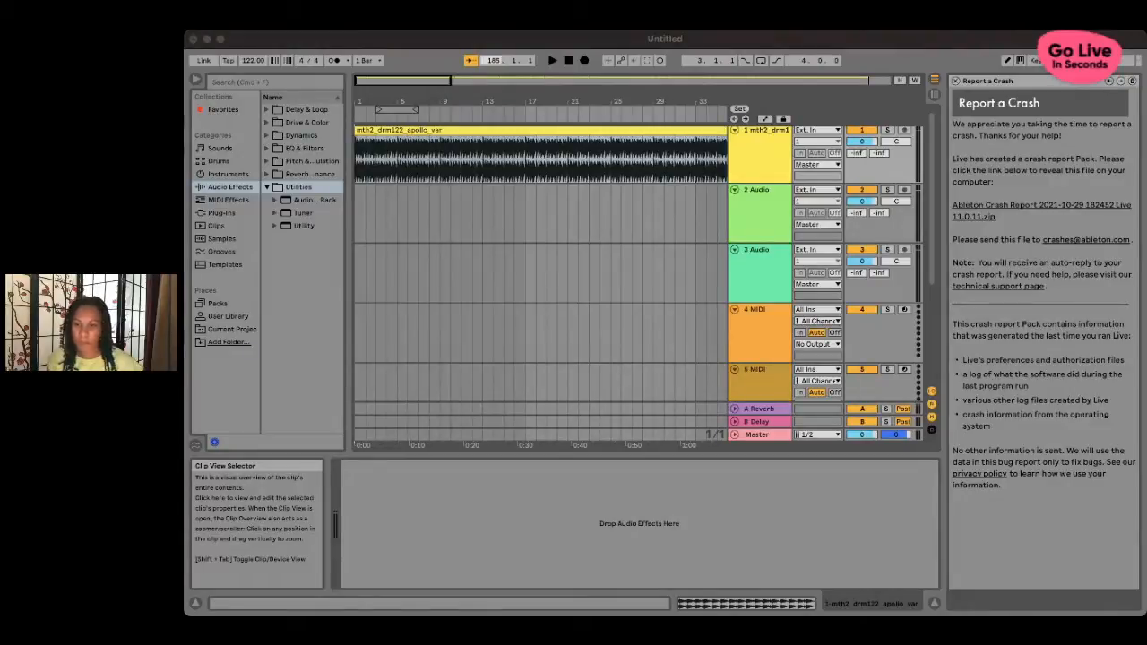
- Play the arrangement and place the ukt_mus126_interface sample on track 2 at bar 9, replaying from shortly before it
{"action": "left_click", "coordinate": [555, 60]}
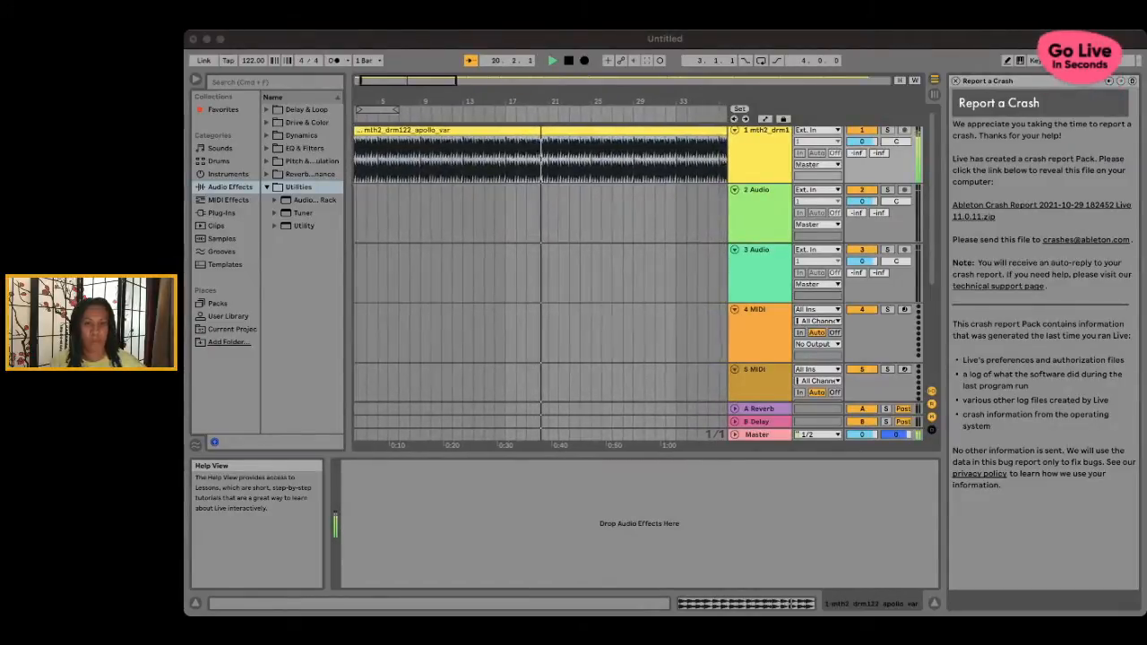
{"action": "left_click_drag", "start_coordinate": [417, 207], "coordinate": [422, 210]}
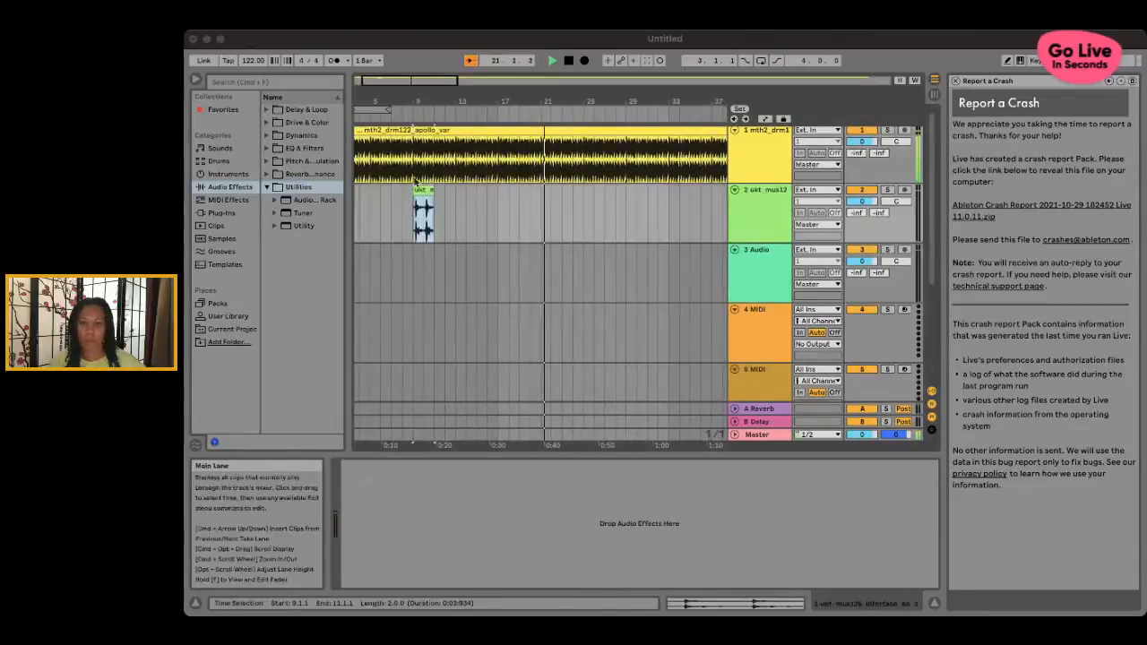
{"action": "left_click", "coordinate": [398, 105]}
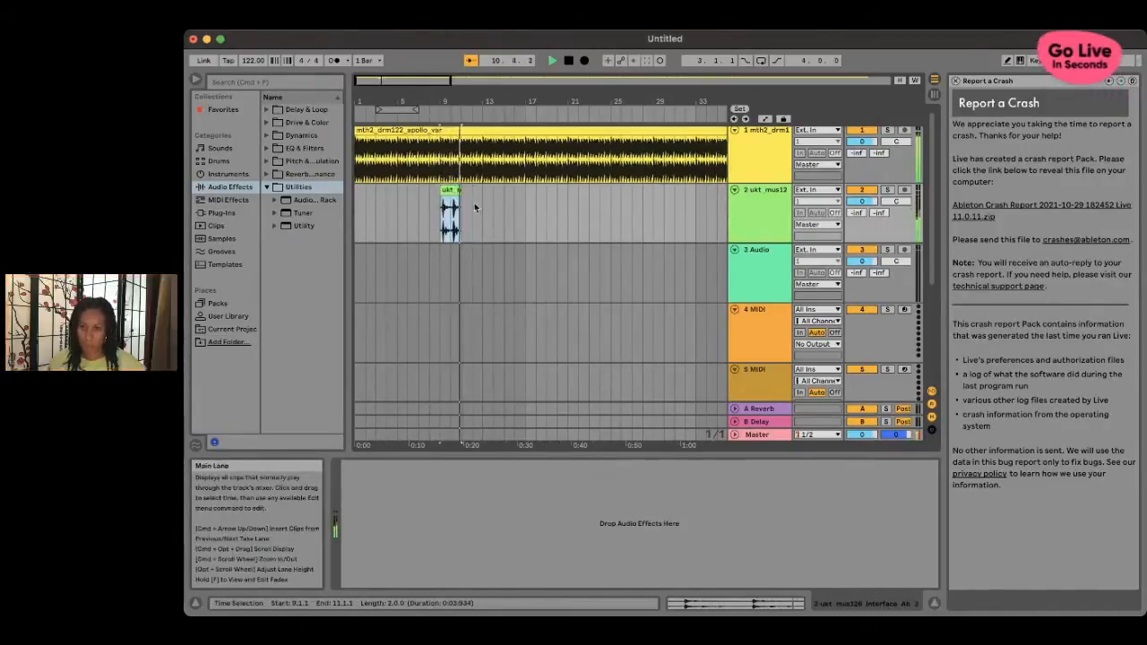
- Copy the ukt_mus126_interface clip on track 2 to bars 13, 17 and 21, and stop playback
{"action": "left_click_drag", "start_coordinate": [453, 206], "coordinate": [511, 199]}
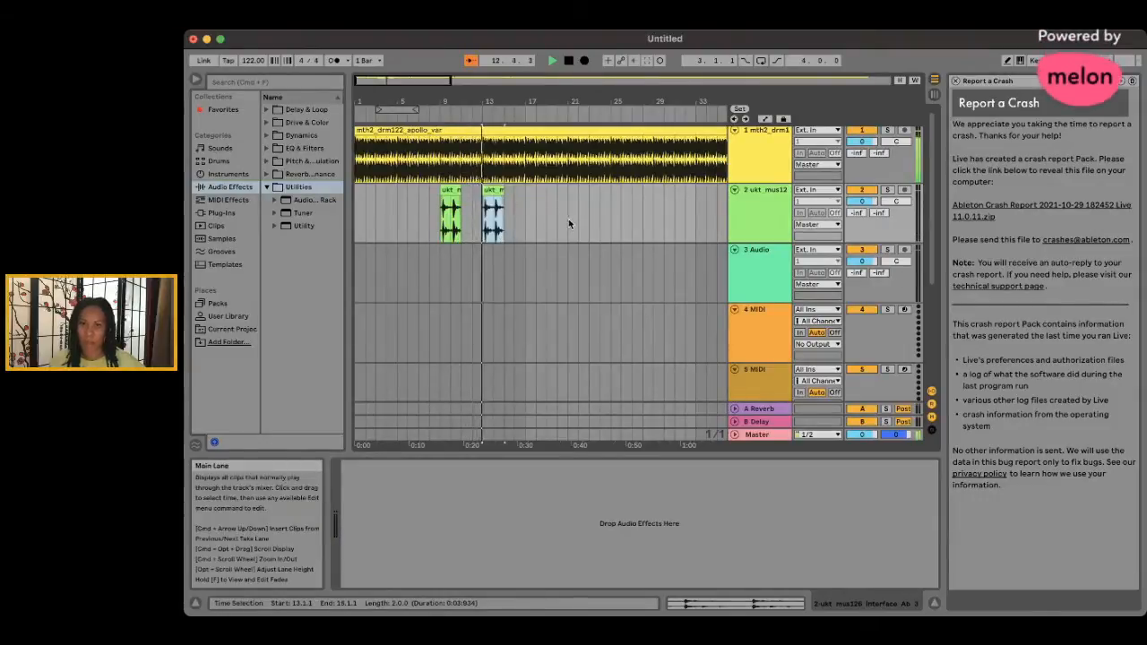
{"action": "scroll", "coordinate": [549, 218], "scroll_direction": "right", "scroll_amount": 5}
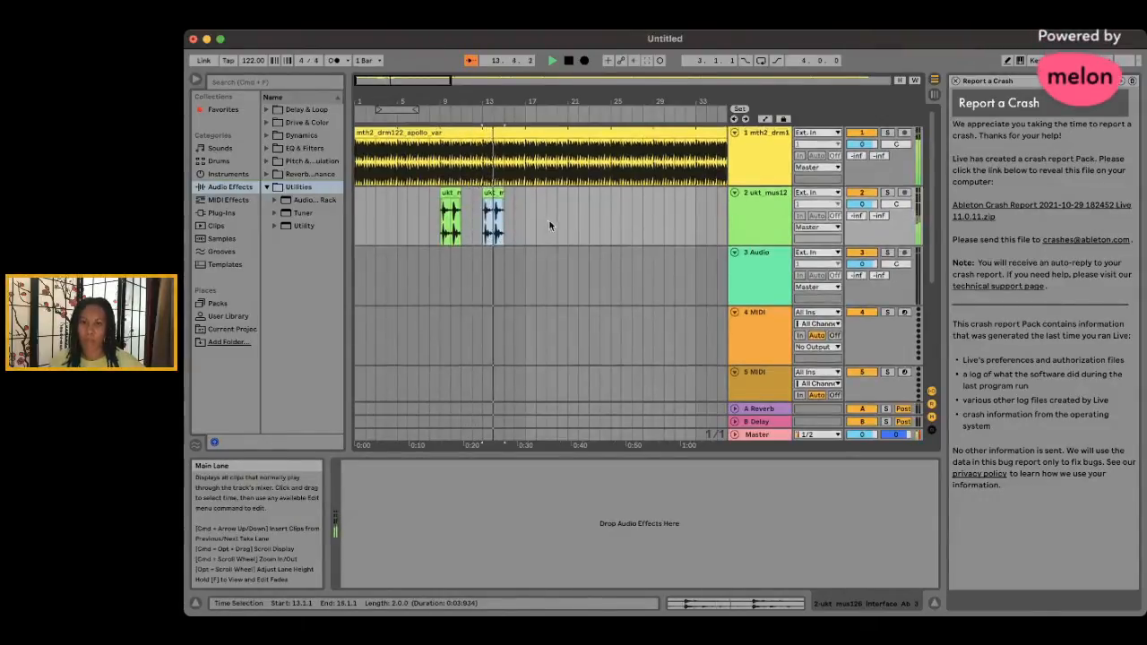
{"action": "key", "text": "super+d"}
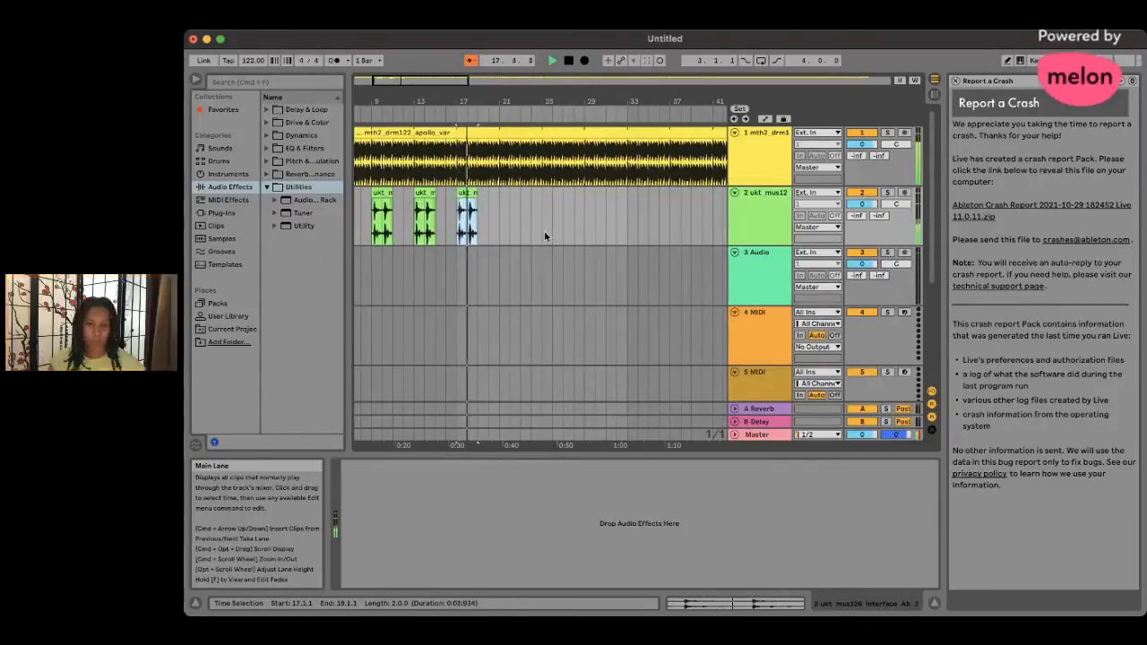
{"action": "key", "text": "super+d"}
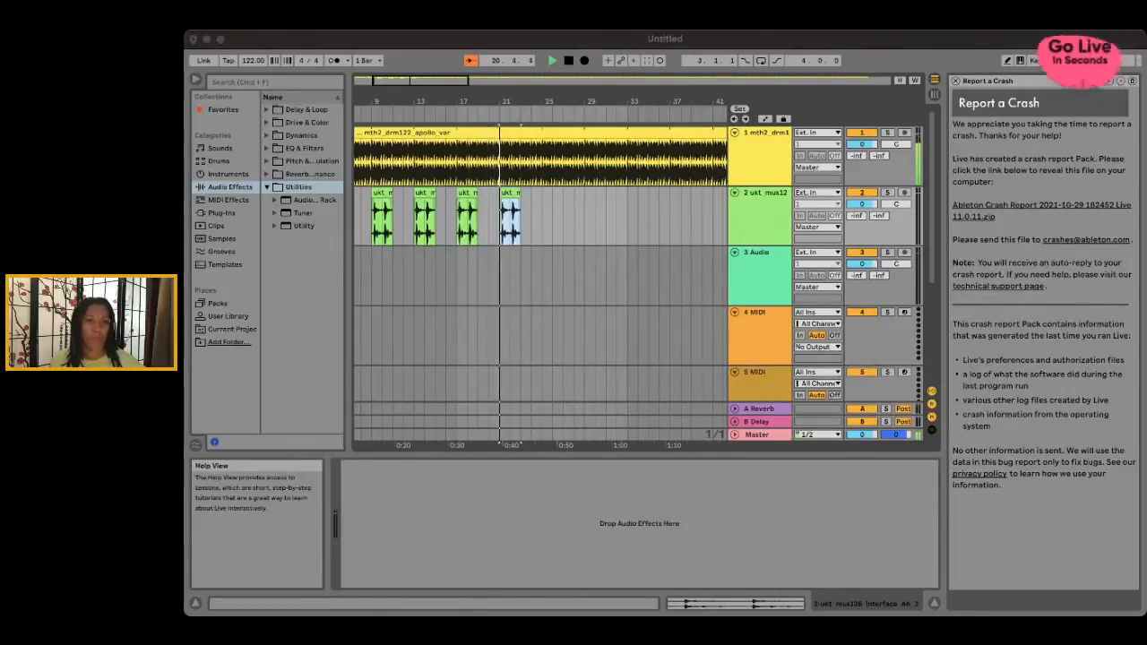
{"action": "left_click", "coordinate": [568, 60]}
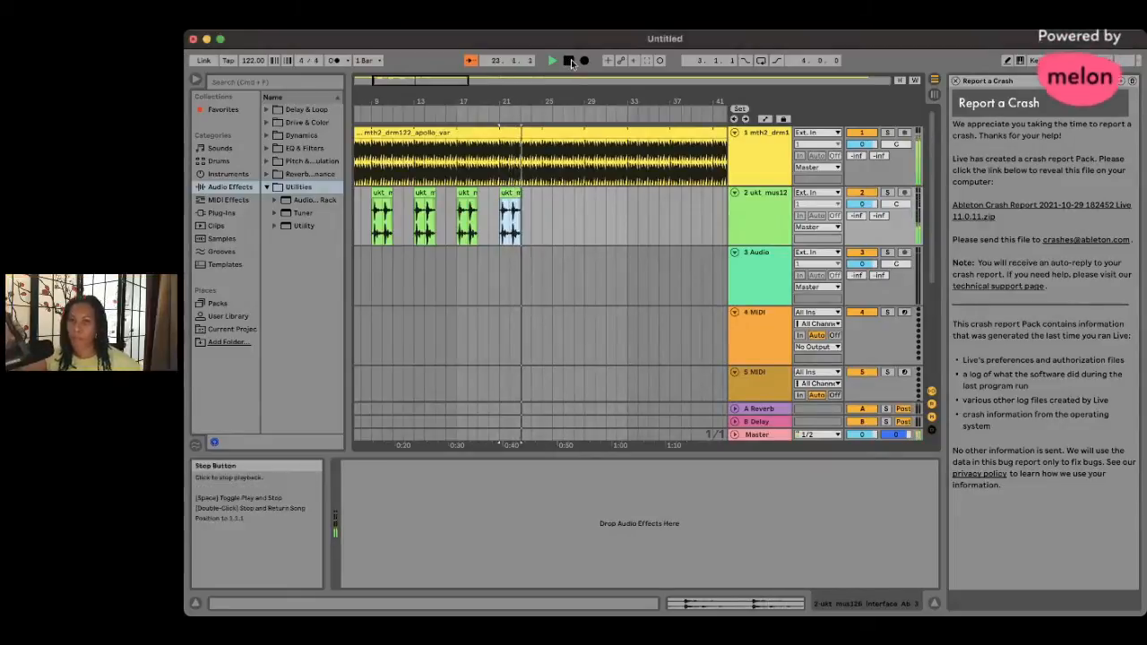
{"action": "left_click", "coordinate": [568, 60]}
{"action": "scroll", "coordinate": [470, 182], "scroll_direction": "left", "scroll_amount": 3}
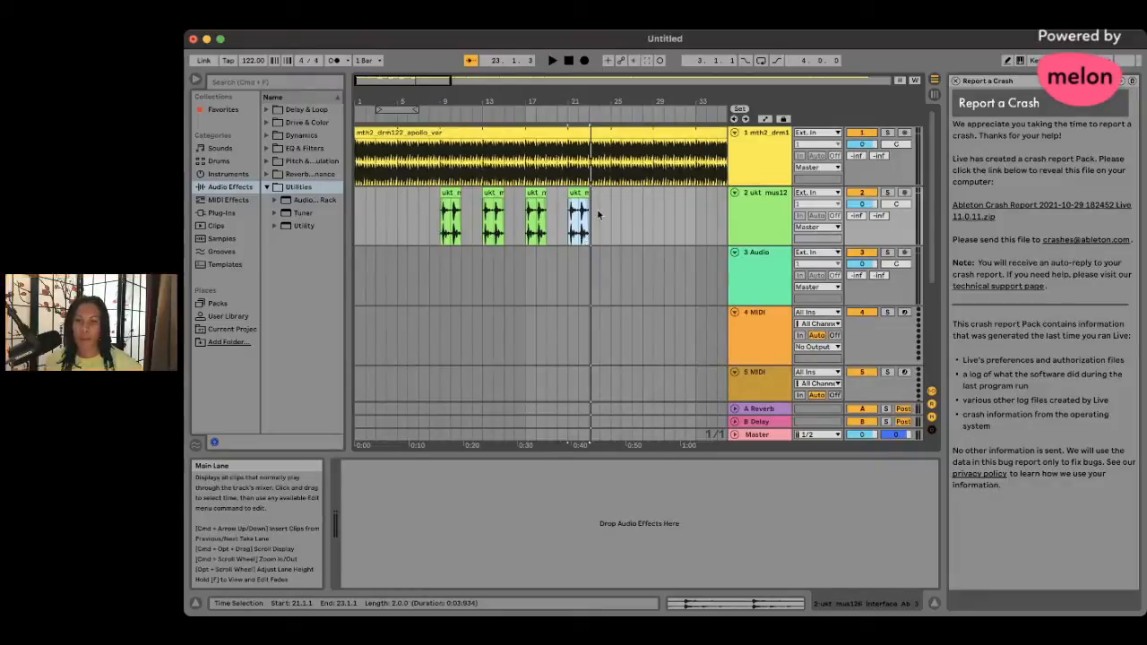
{"action": "scroll", "coordinate": [599, 213], "scroll_direction": "right", "scroll_amount": 3}
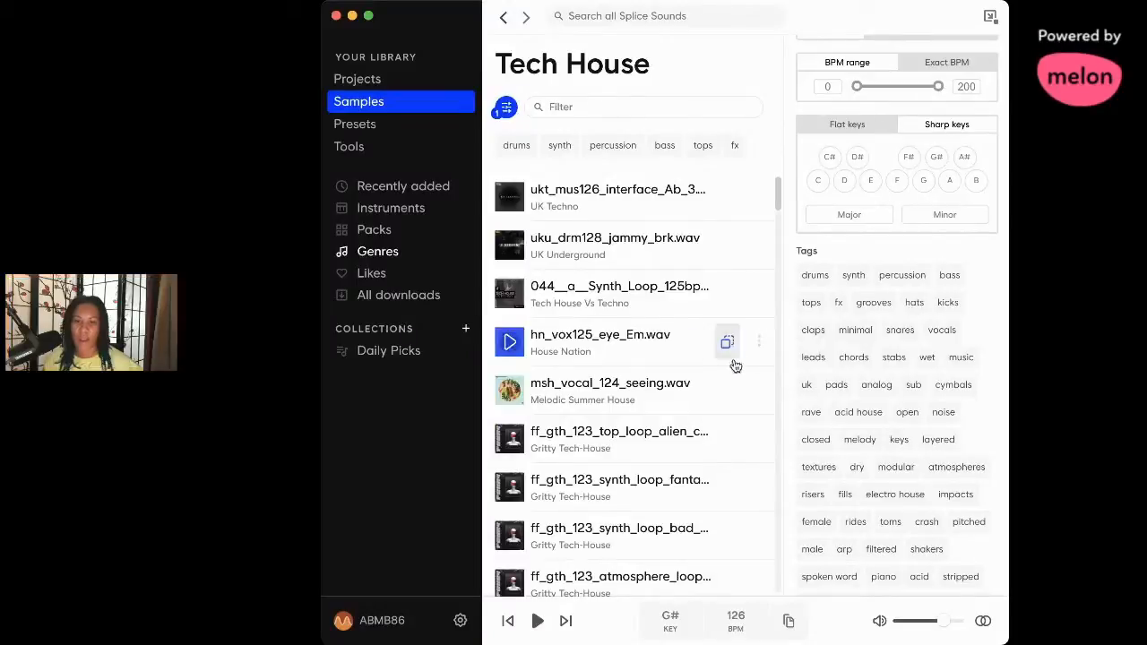
- Open the Tech House genre in the Splice sample library and expand the full list of filter tags
{"action": "left_click", "coordinate": [387, 253]}
{"action": "left_click", "coordinate": [536, 294]}
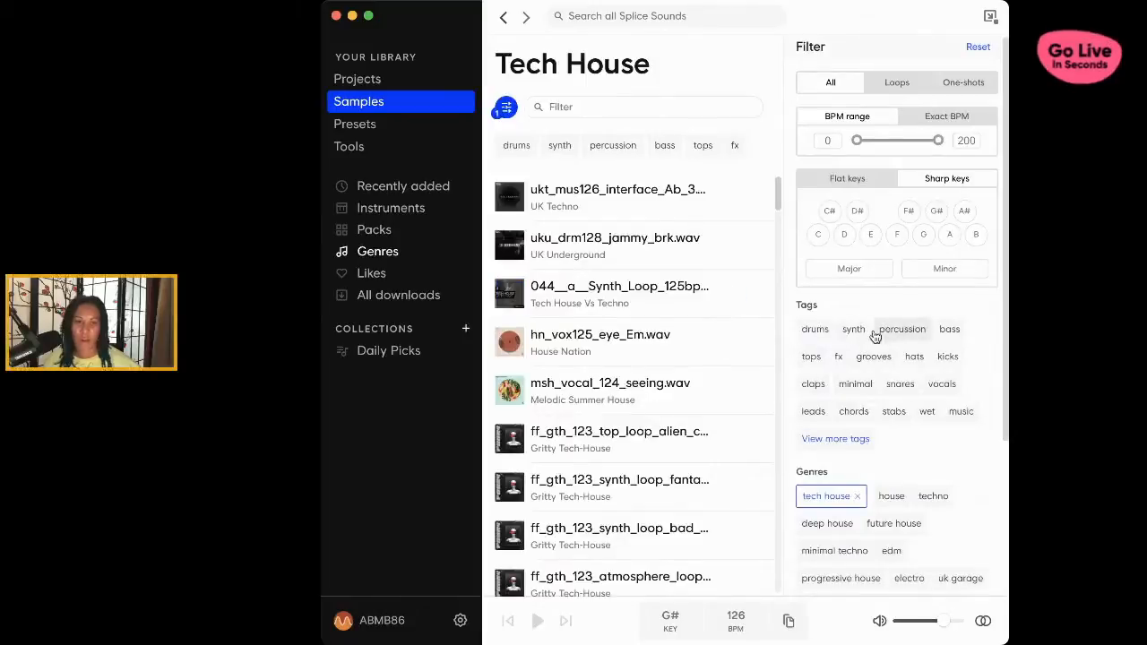
{"action": "left_click", "coordinate": [857, 439]}
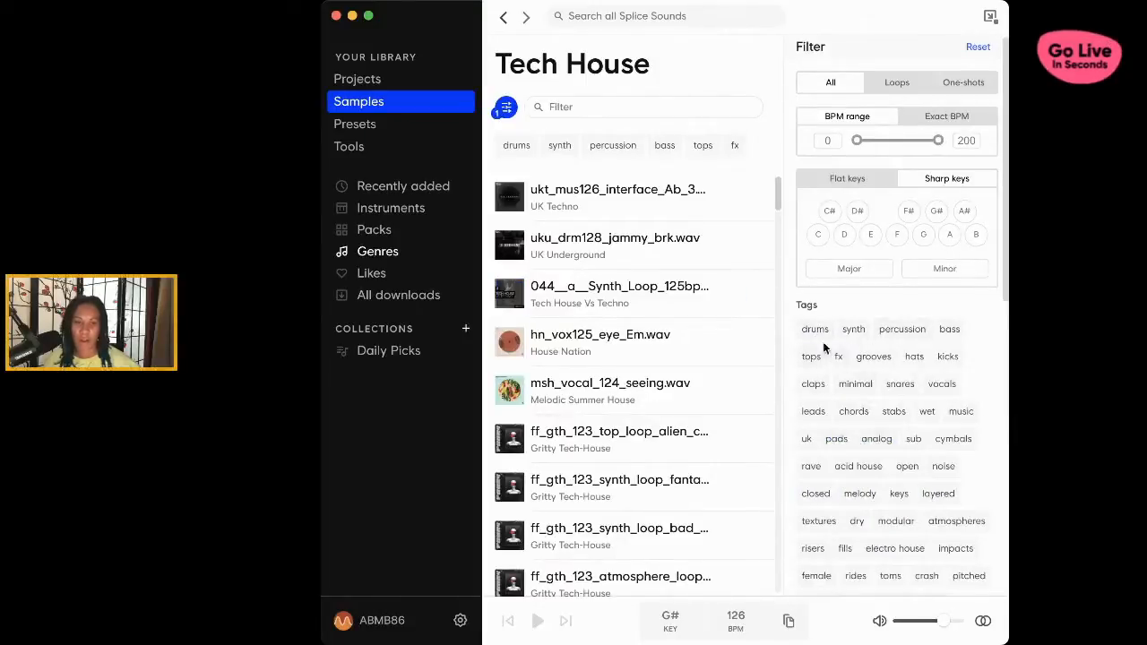
- Filter the Tech House samples by the female tag
{"action": "scroll", "coordinate": [860, 367], "scroll_direction": "down", "scroll_amount": 5}
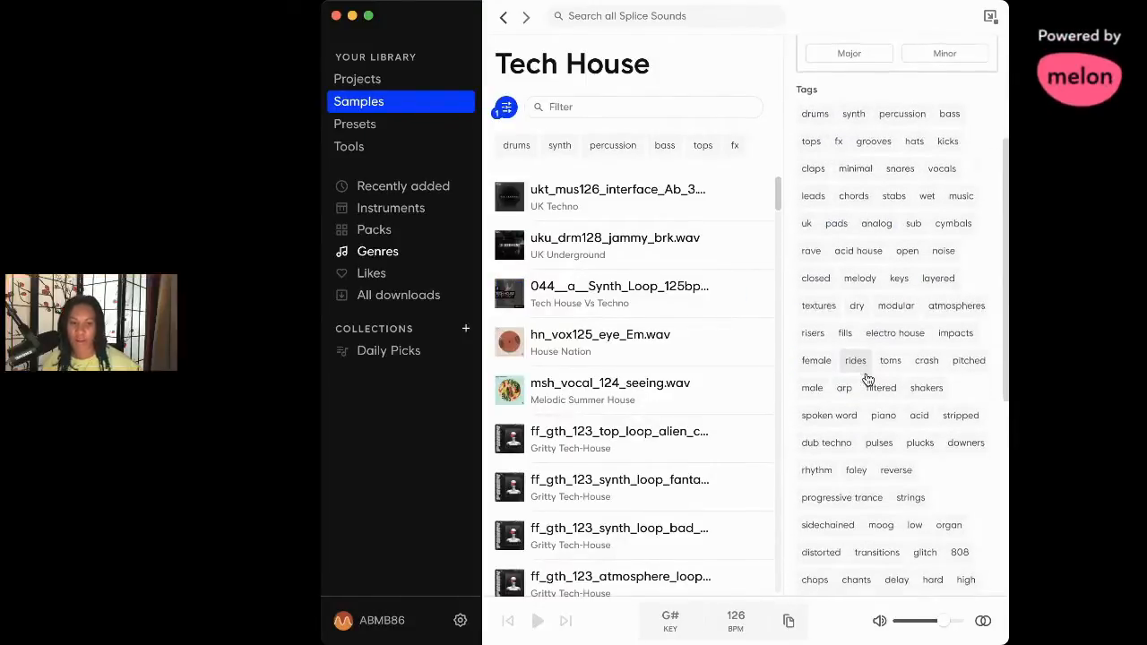
{"action": "scroll", "coordinate": [867, 380], "scroll_direction": "down", "scroll_amount": 2}
{"action": "scroll", "coordinate": [868, 381], "scroll_direction": "down", "scroll_amount": 8}
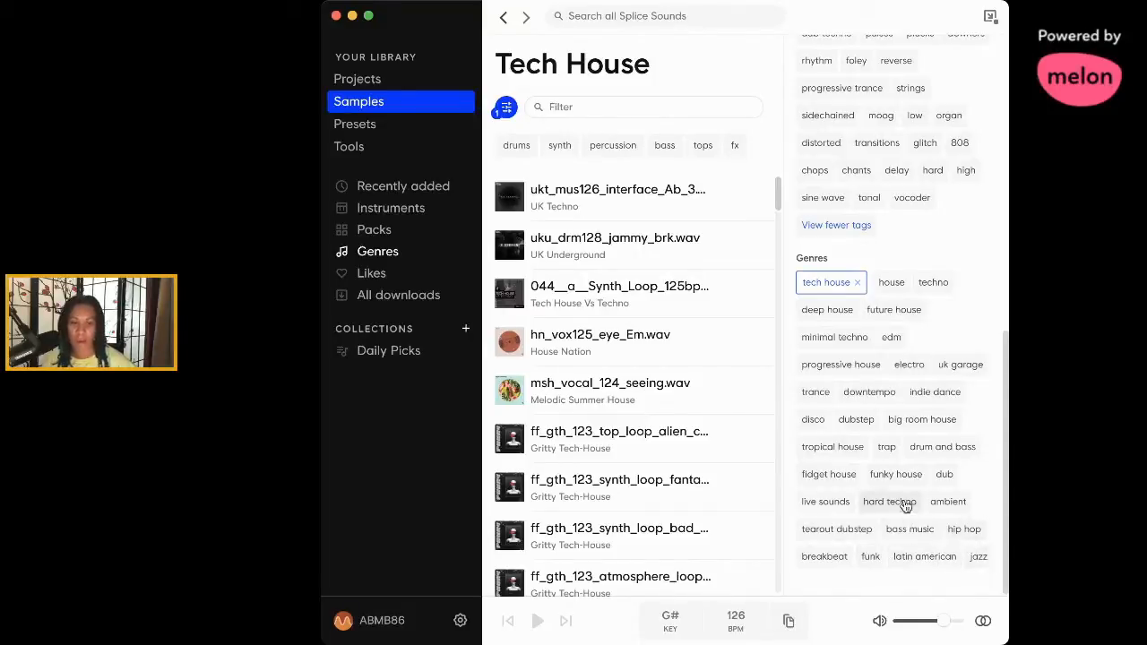
{"action": "scroll", "coordinate": [881, 285], "scroll_direction": "up", "scroll_amount": 3}
{"action": "scroll", "coordinate": [881, 285], "scroll_direction": "up", "scroll_amount": 5}
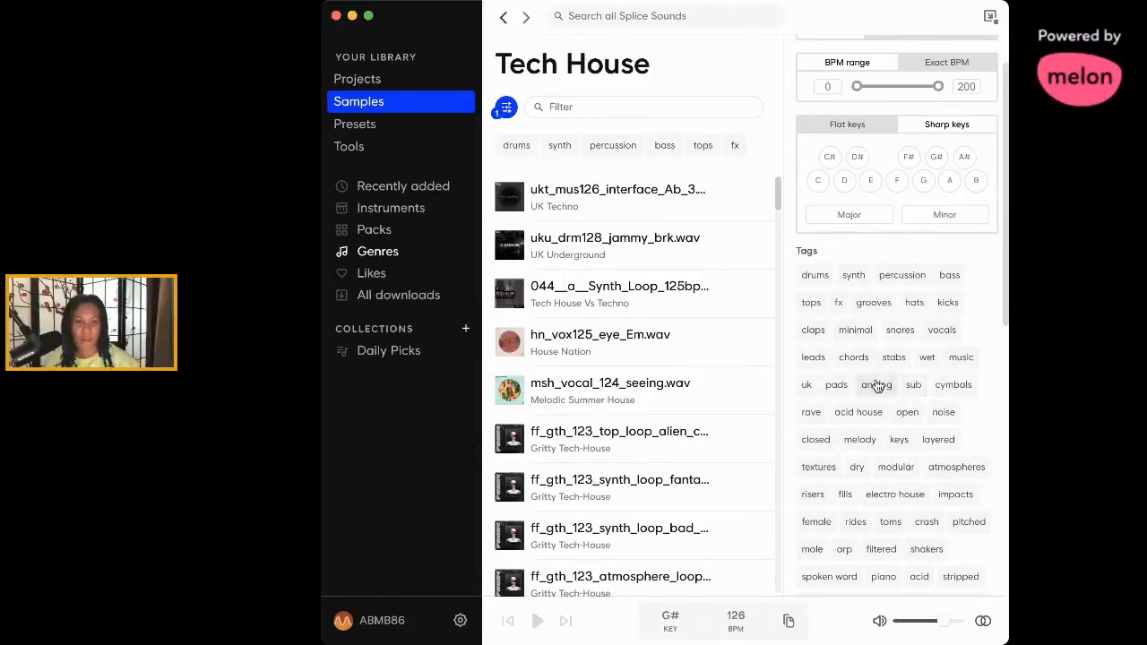
{"action": "scroll", "coordinate": [875, 387], "scroll_direction": "down", "scroll_amount": 3}
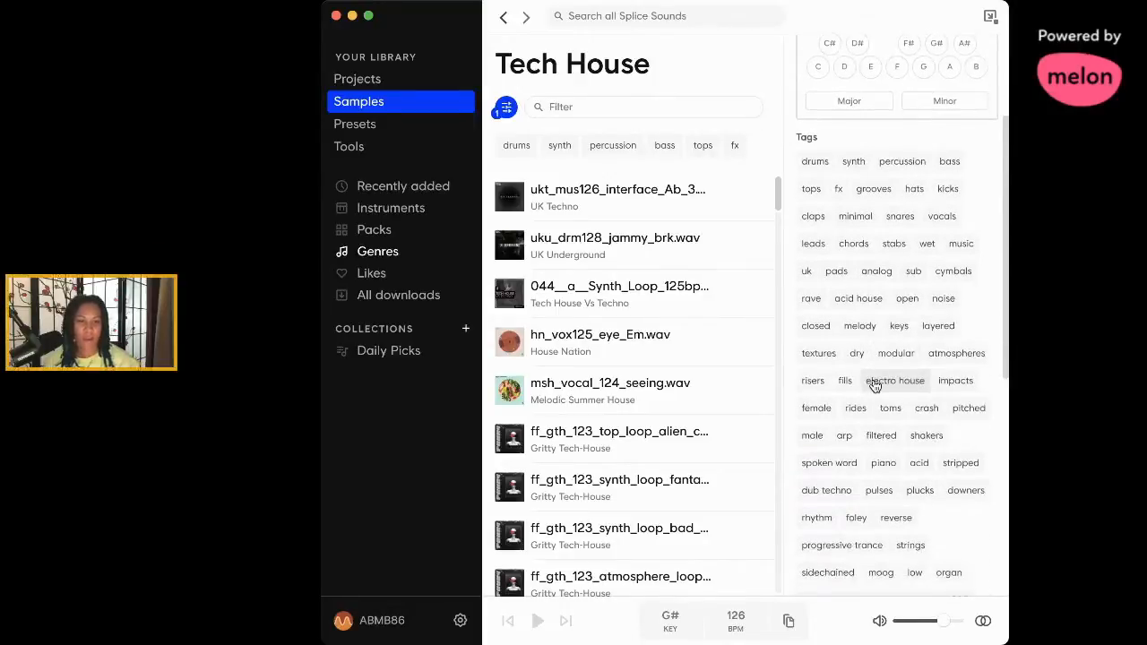
{"action": "scroll", "coordinate": [875, 383], "scroll_direction": "down", "scroll_amount": 3}
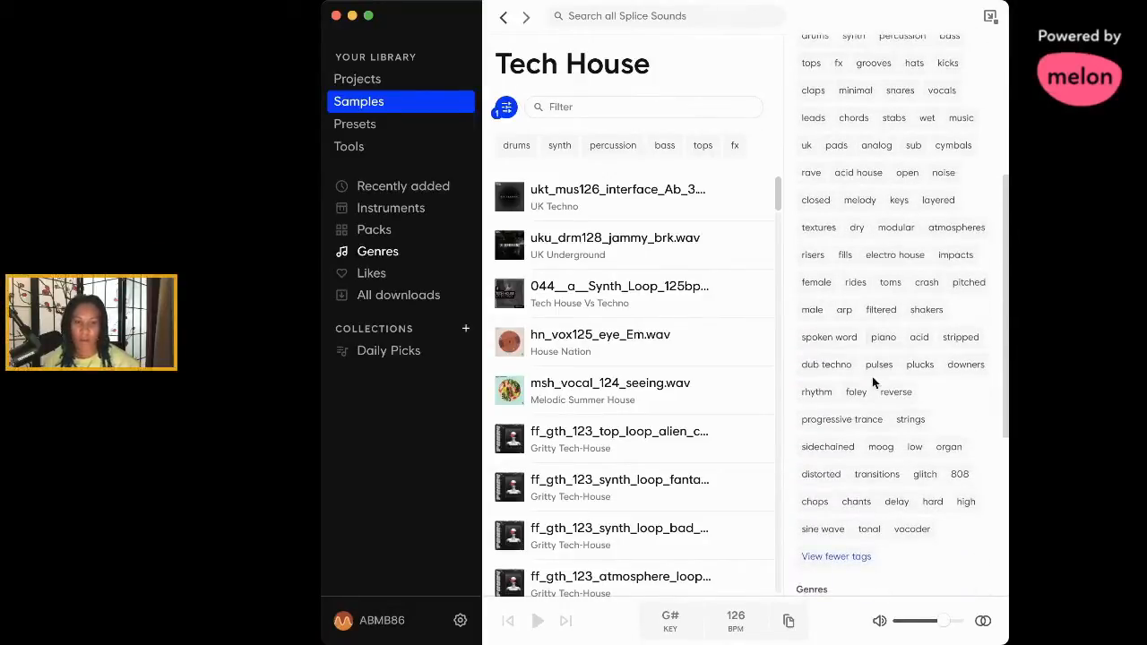
{"action": "left_click", "coordinate": [816, 283]}
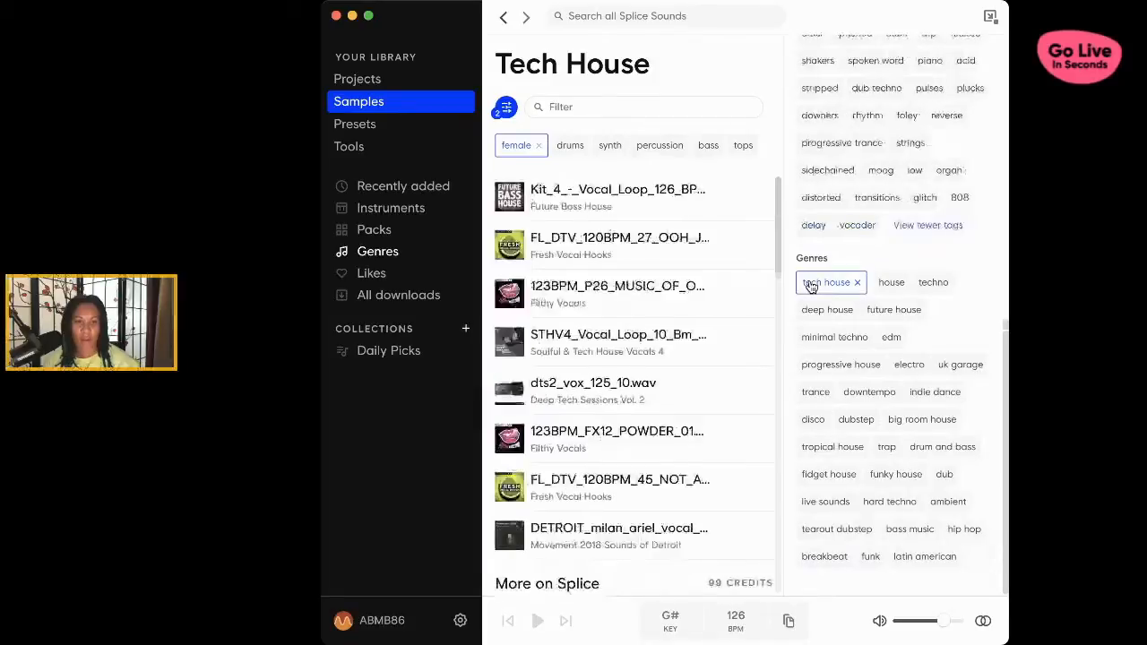
- Preview the vocal samples 123BPM_PX20_REVERENCE.wav and 123BPM_P10_NOTHINGNESS.wav under More on Splice
{"action": "scroll", "coordinate": [860, 305], "scroll_direction": "up", "scroll_amount": 8}
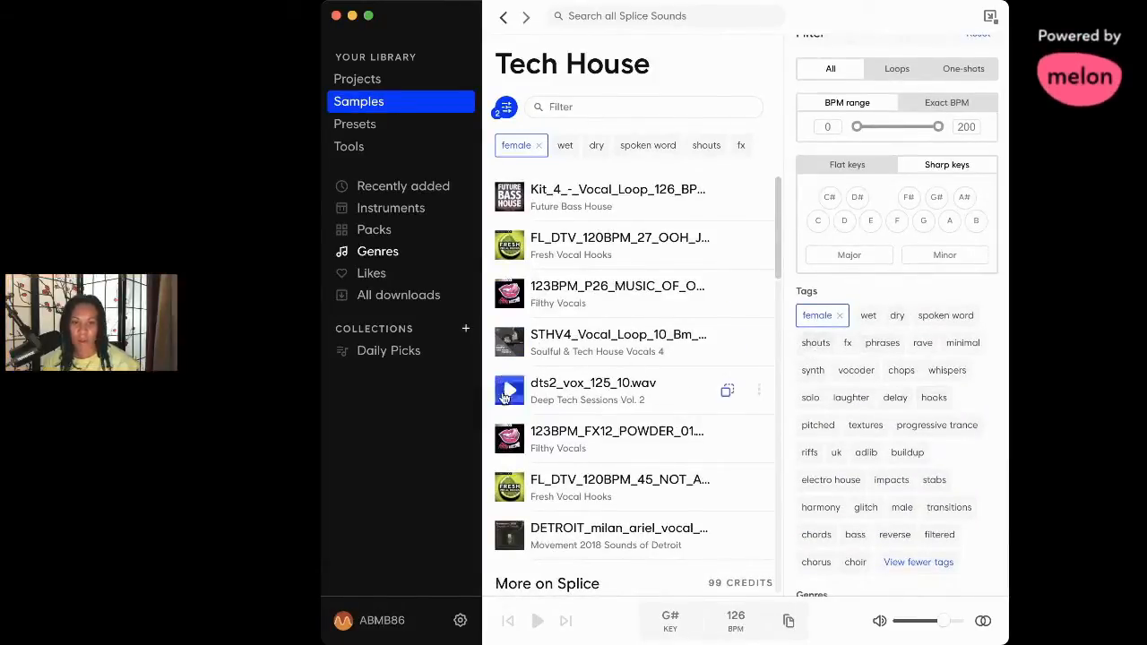
{"action": "scroll", "coordinate": [505, 395], "scroll_direction": "down", "scroll_amount": 3}
{"action": "scroll", "coordinate": [511, 381], "scroll_direction": "down", "scroll_amount": 3}
{"action": "left_click", "coordinate": [516, 370]}
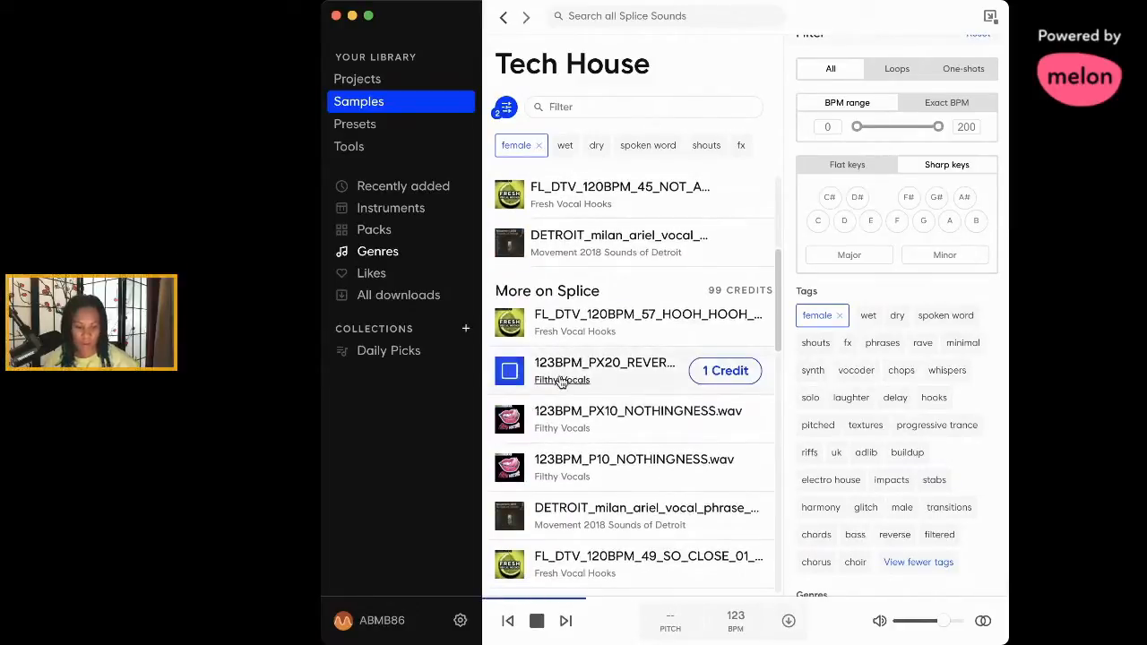
{"action": "left_click", "coordinate": [642, 470]}
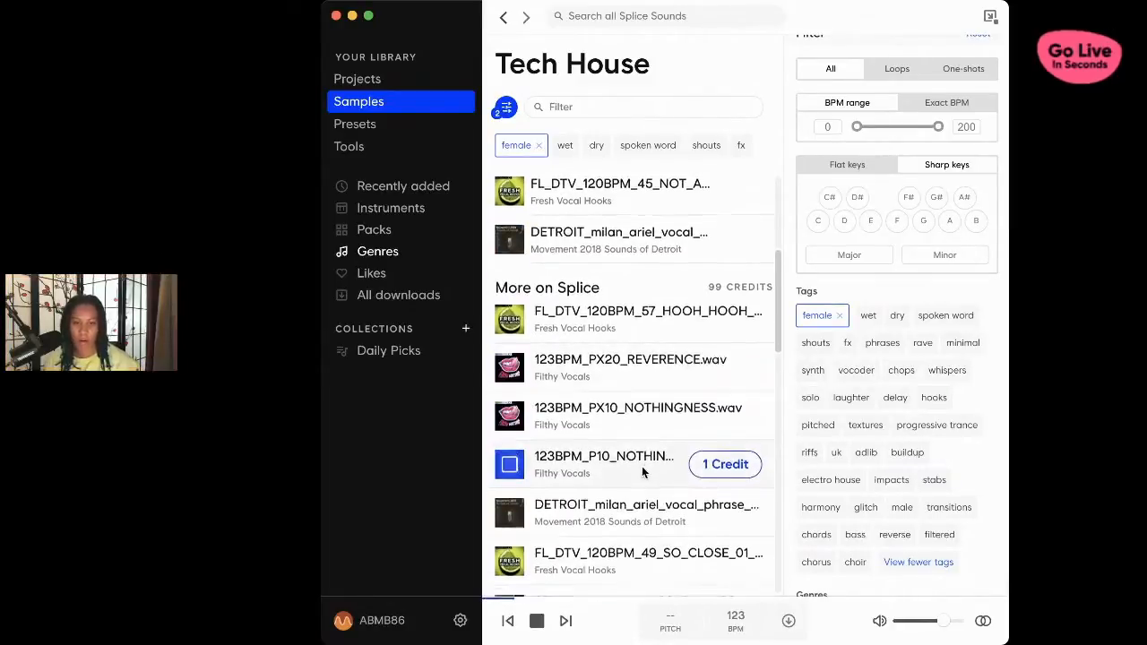
- Preview the vocal sample FL_DTV_120BPM_49_SO_CLOSE_01 under More on Splice
{"action": "scroll", "coordinate": [642, 472], "scroll_direction": "down", "scroll_amount": 2}
{"action": "left_click", "coordinate": [512, 482]}
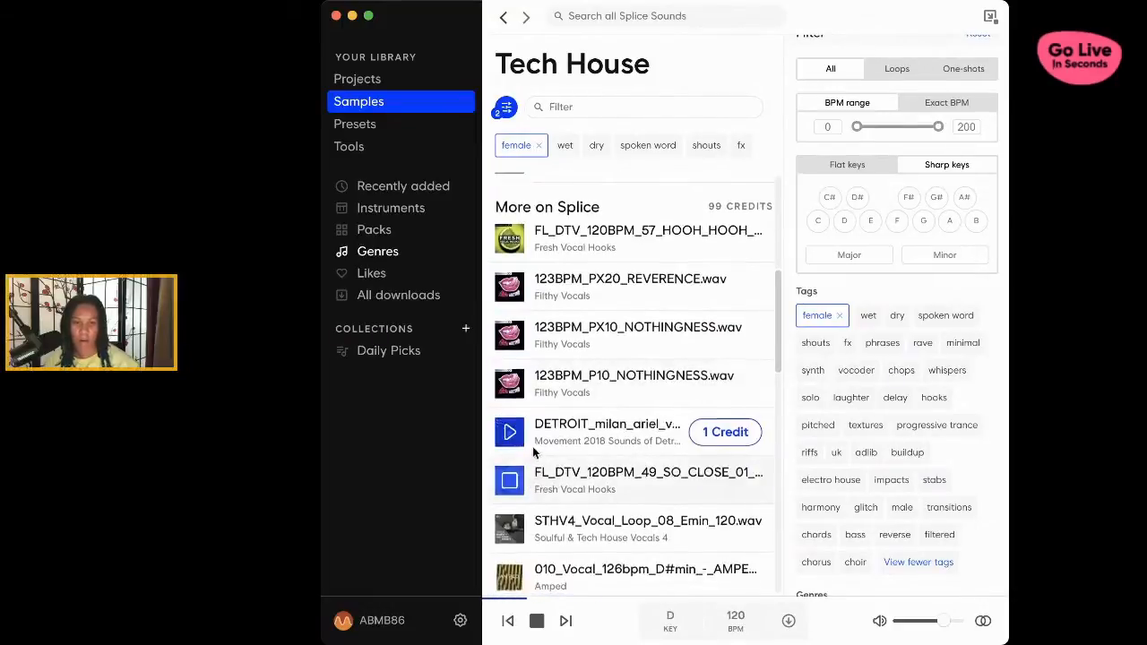
{"action": "scroll", "coordinate": [537, 443], "scroll_direction": "down", "scroll_amount": 2}
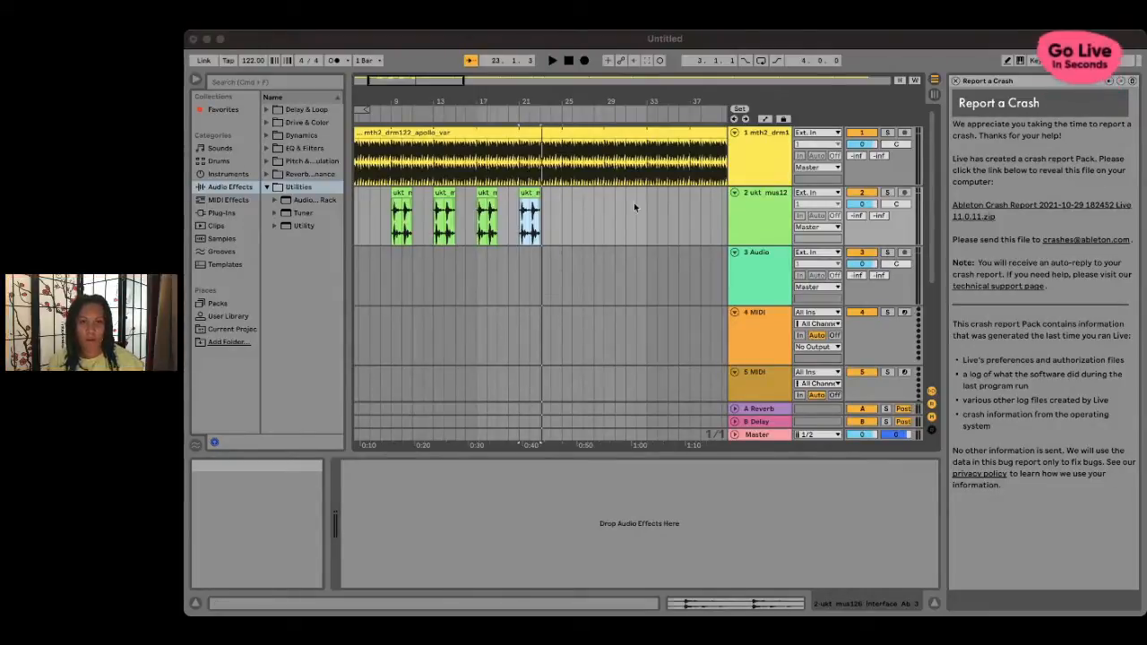
- Place the FL_DTV_120BPM_49_SO_CLOSE_01 vocal sample on track 3 at bar 23 in Ableton Live and play the arrangement from the start
{"action": "left_click_drag", "start_coordinate": [530, 219], "coordinate": [542, 280]}
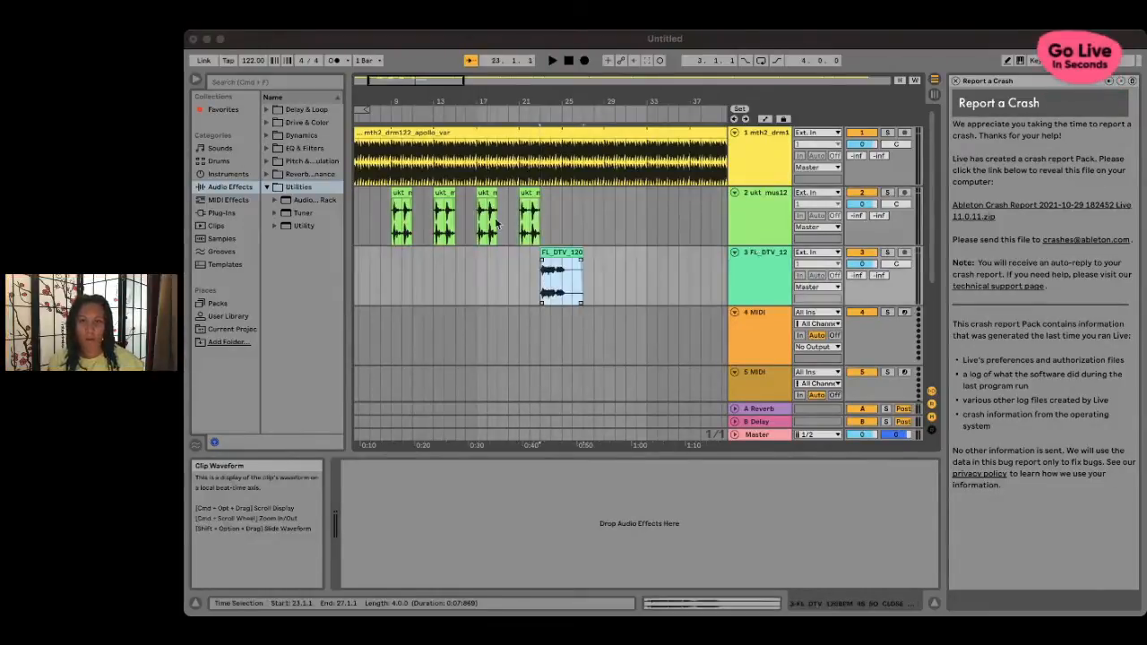
{"action": "left_click", "coordinate": [567, 62]}
{"action": "key", "text": "space"}
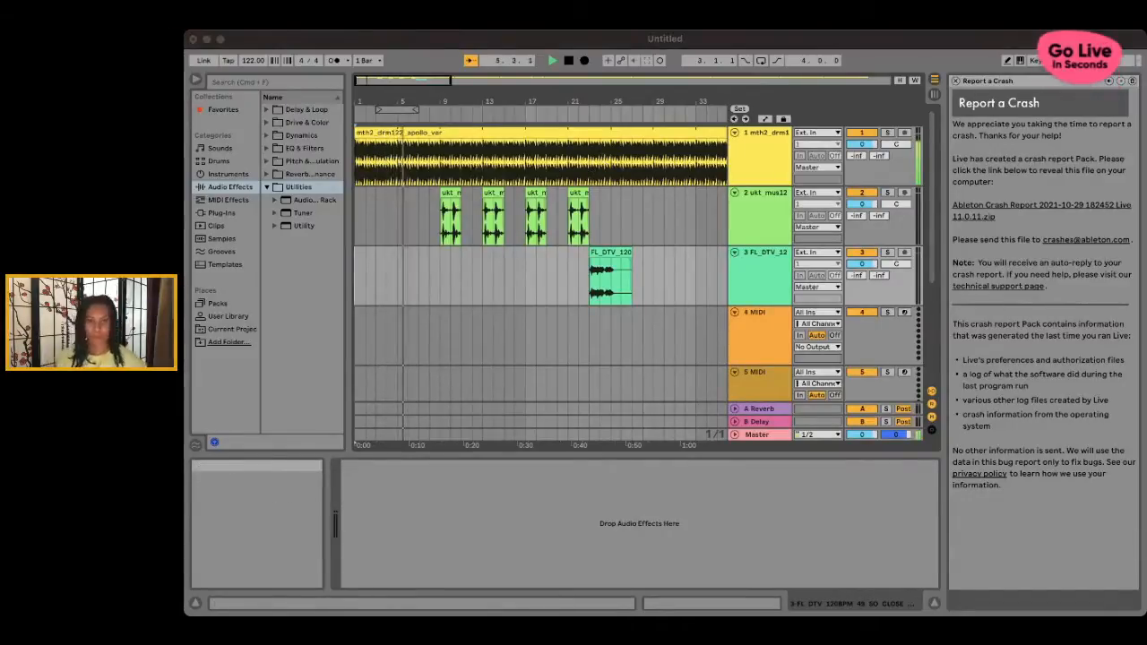
{"action": "left_click", "coordinate": [964, 125]}
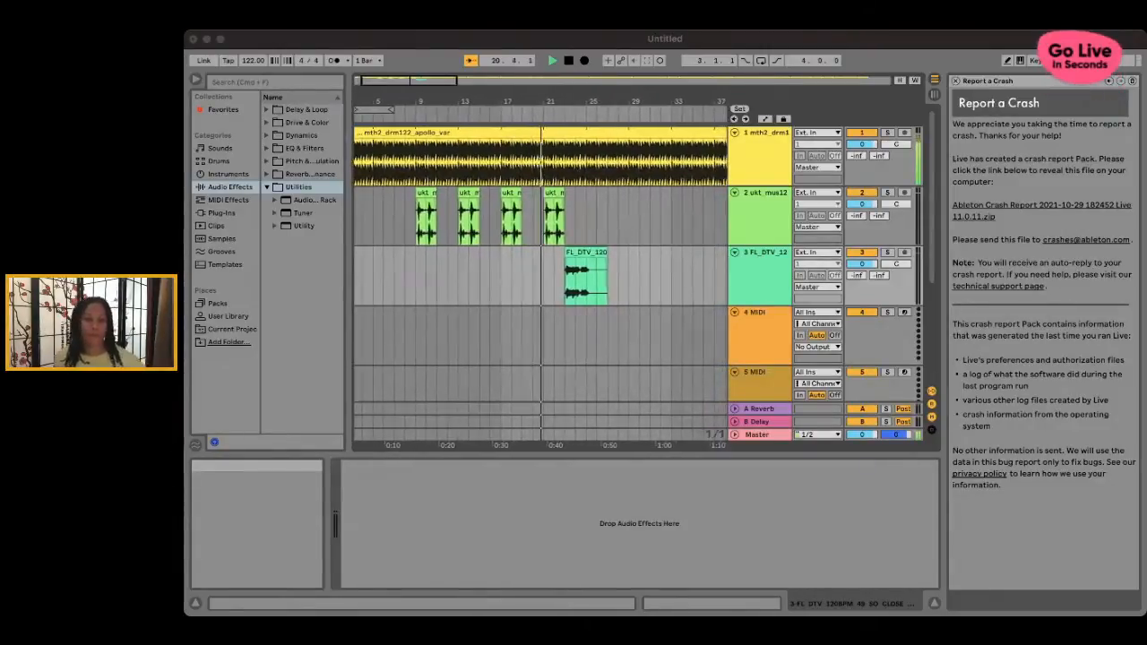
{"action": "left_click", "coordinate": [978, 63]}
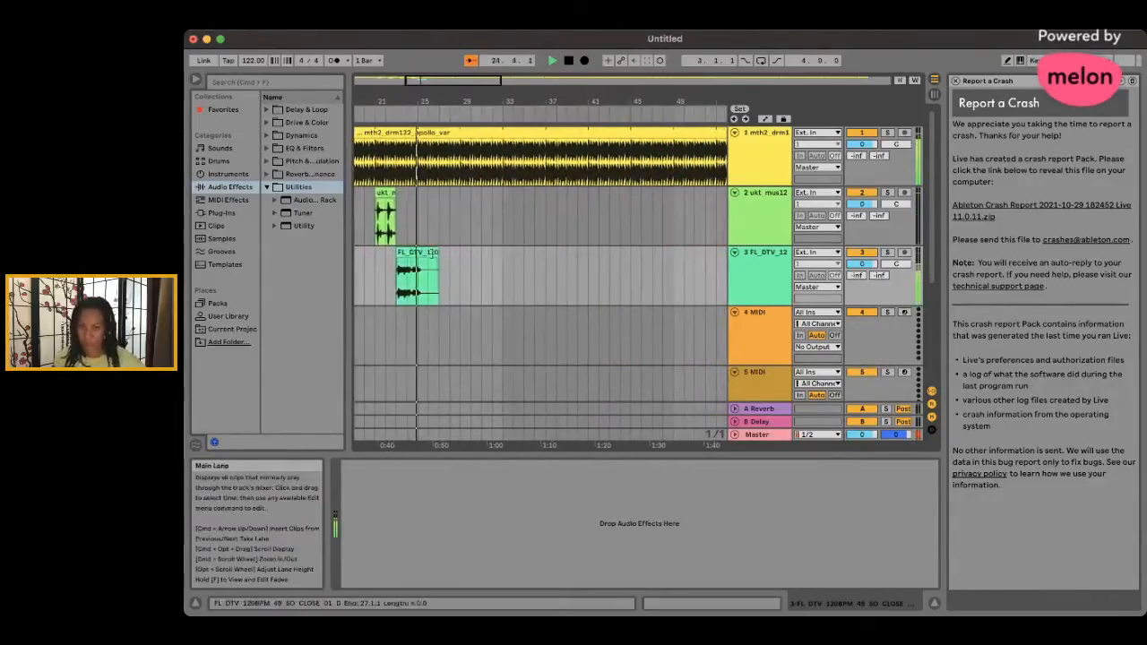
- Copy the vocal clip on track 3 to bars 29 and 35 and the ukt_mus126_interface clip on track 2 to bar 37
{"action": "left_click_drag", "start_coordinate": [409, 255], "coordinate": [477, 255]}
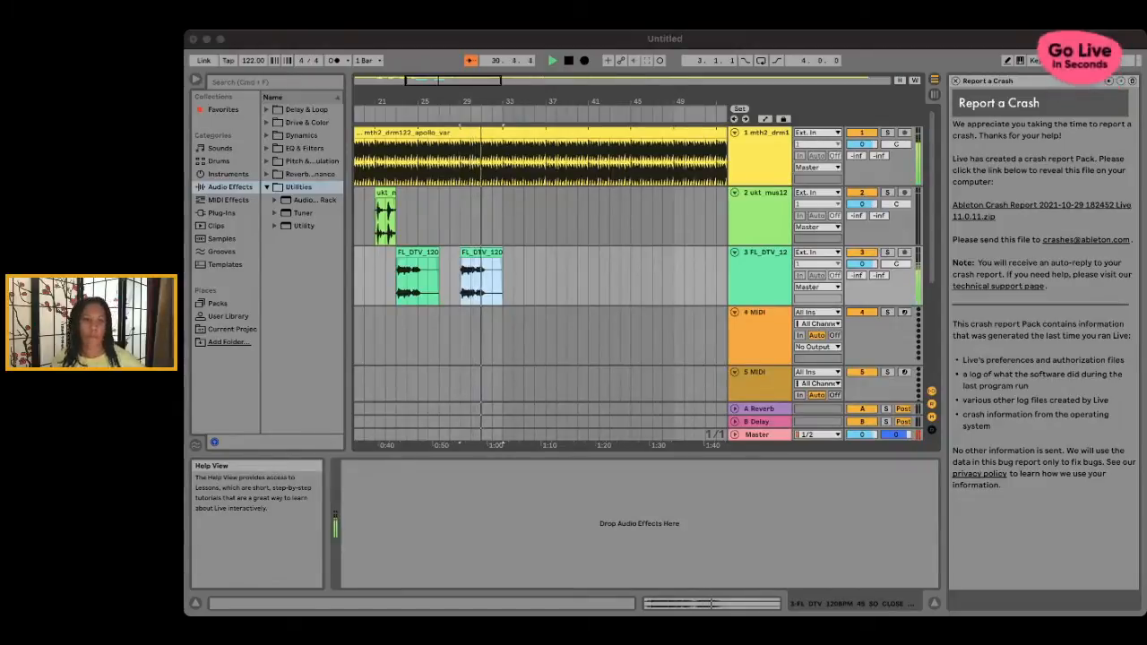
{"action": "left_click", "coordinate": [527, 176]}
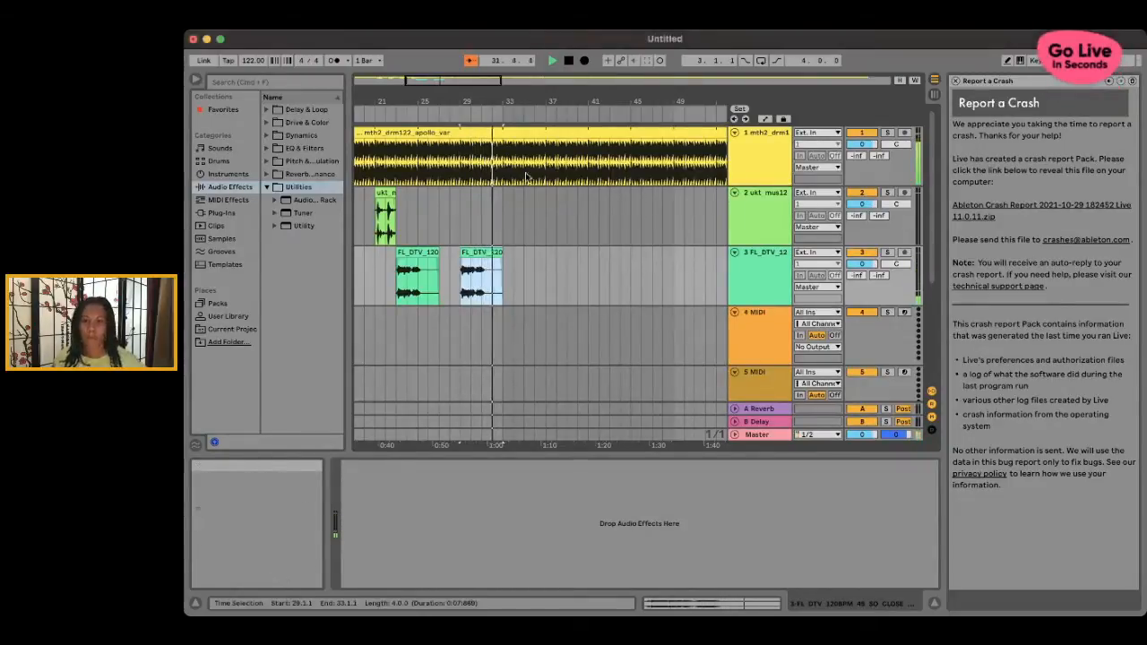
{"action": "key", "text": "super+d"}
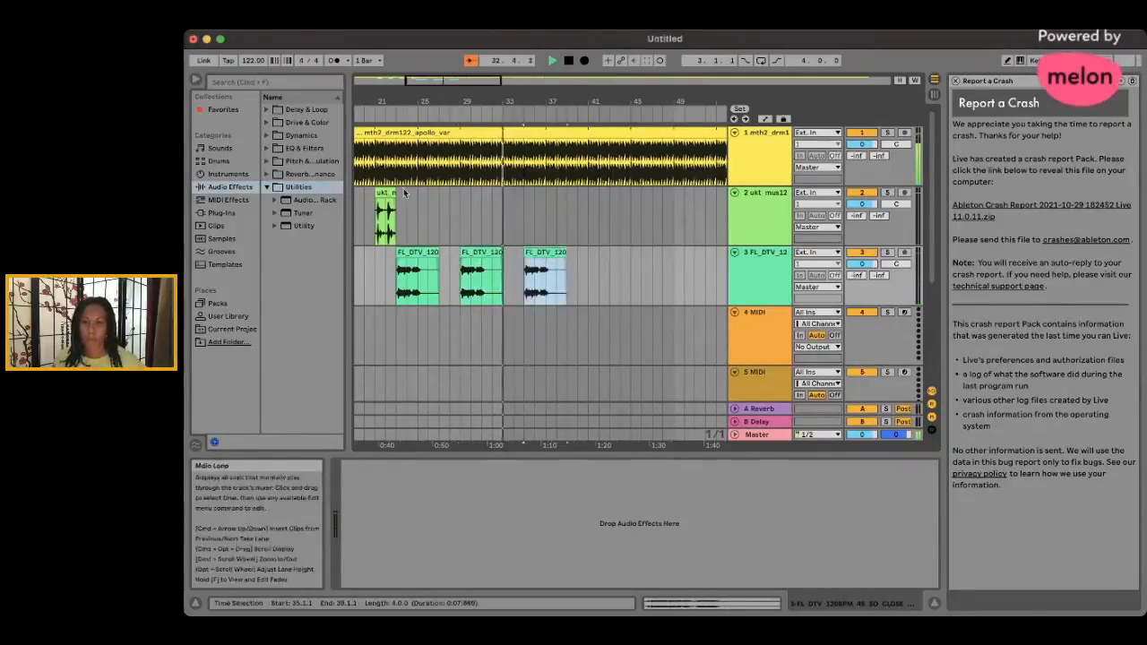
{"action": "left_click_drag", "start_coordinate": [403, 193], "coordinate": [554, 194]}
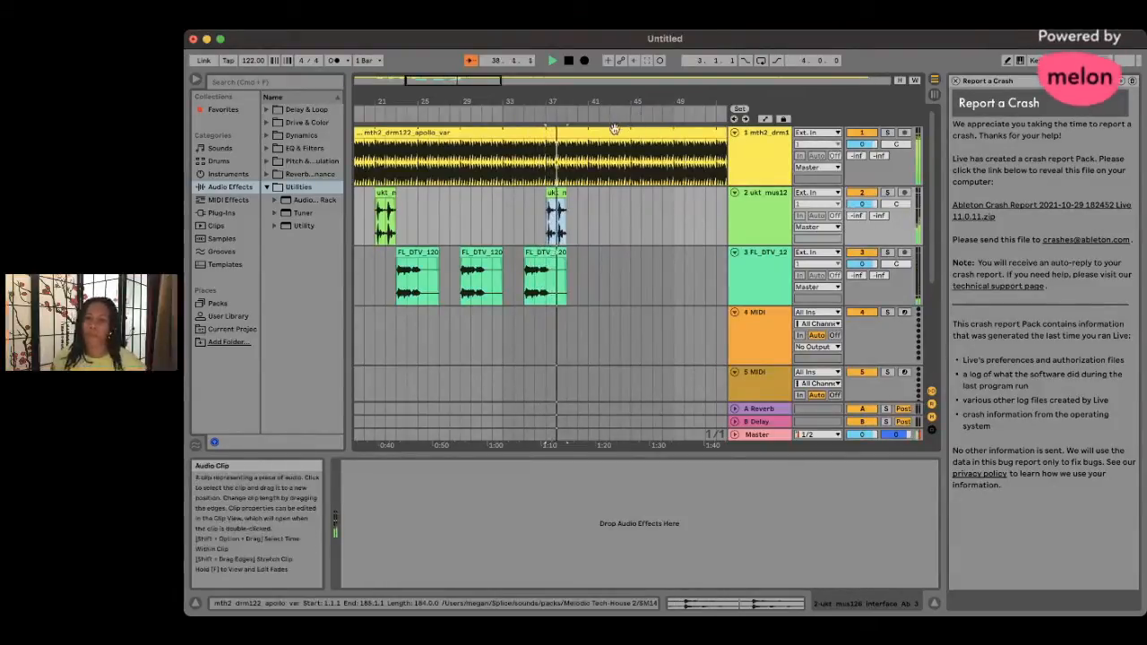
{"action": "left_click", "coordinate": [570, 61]}
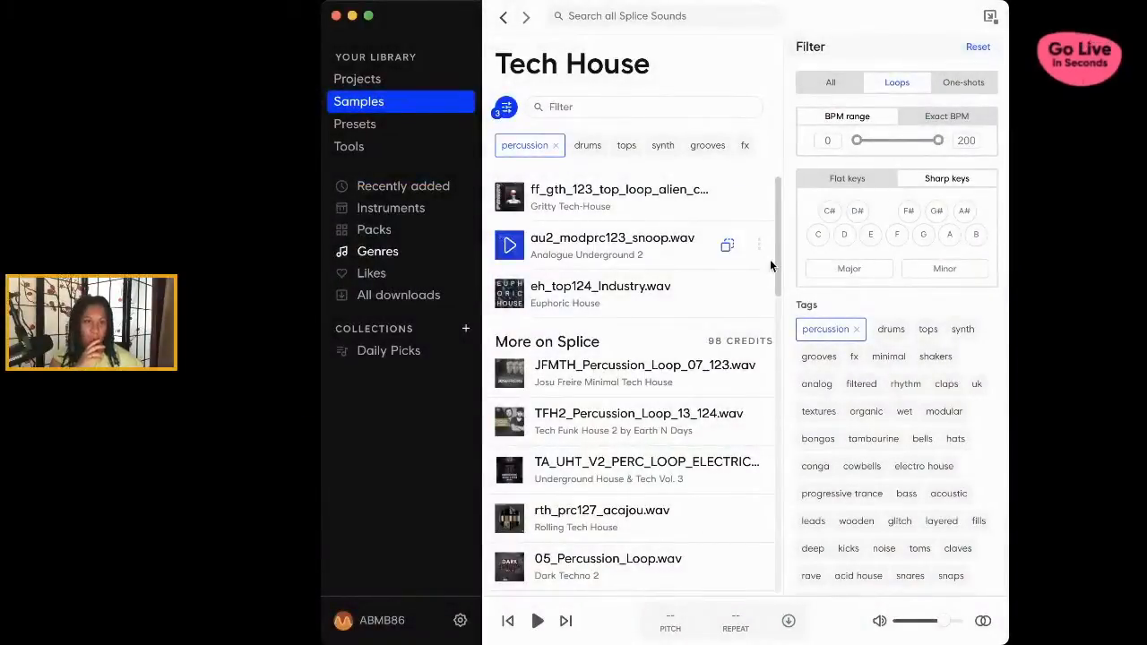
- Preview the Tech House percussion loops _Percussion_Loop_09_124BPM.wav and som_prc130_analoghats2.wav in Splice
{"action": "scroll", "coordinate": [628, 385], "scroll_direction": "down", "scroll_amount": 5}
{"action": "left_click", "coordinate": [511, 384]}
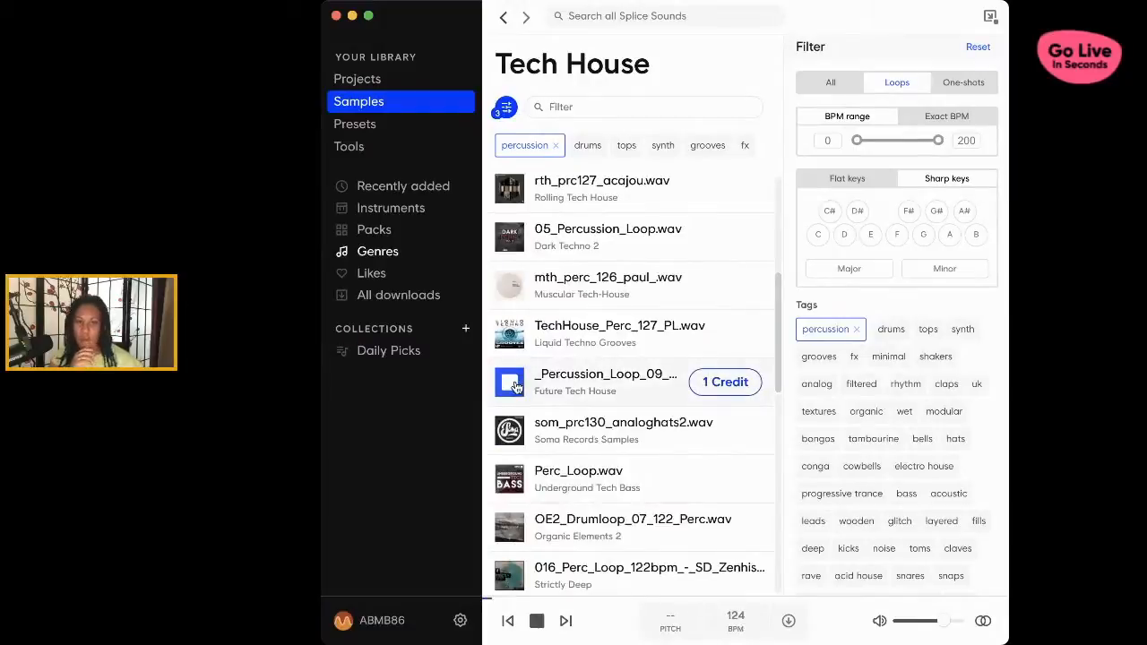
{"action": "left_click", "coordinate": [513, 432]}
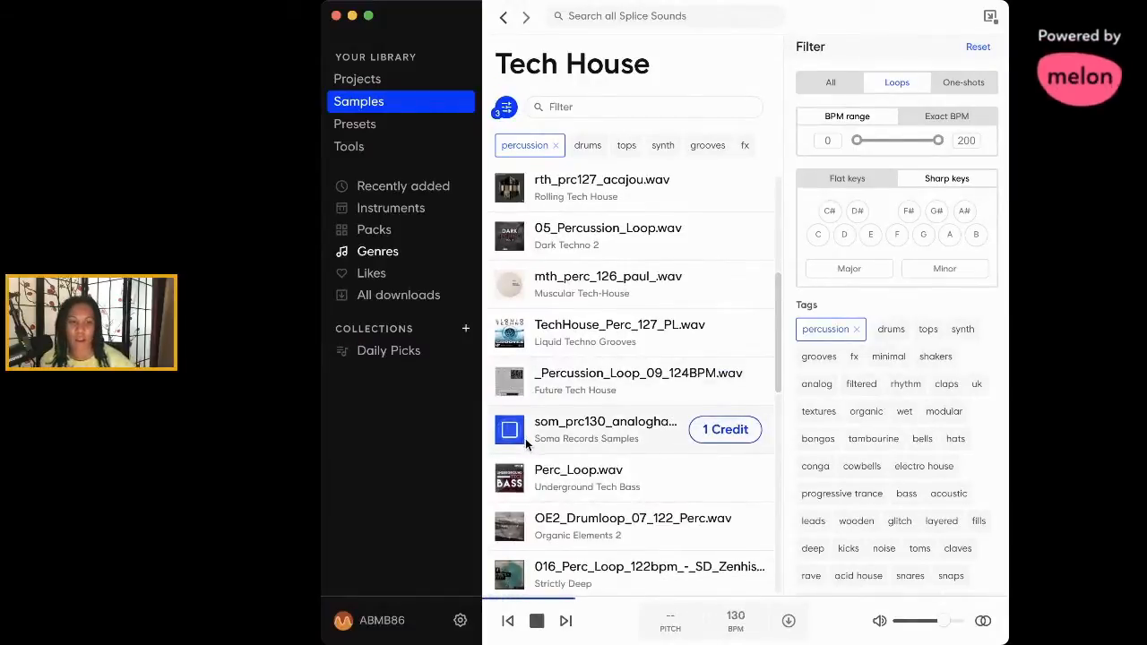
- Get the som_prc130_analoghats2.wav loop for 1 credit and open its enclosing folder
{"action": "scroll", "coordinate": [524, 435], "scroll_direction": "down", "scroll_amount": 3}
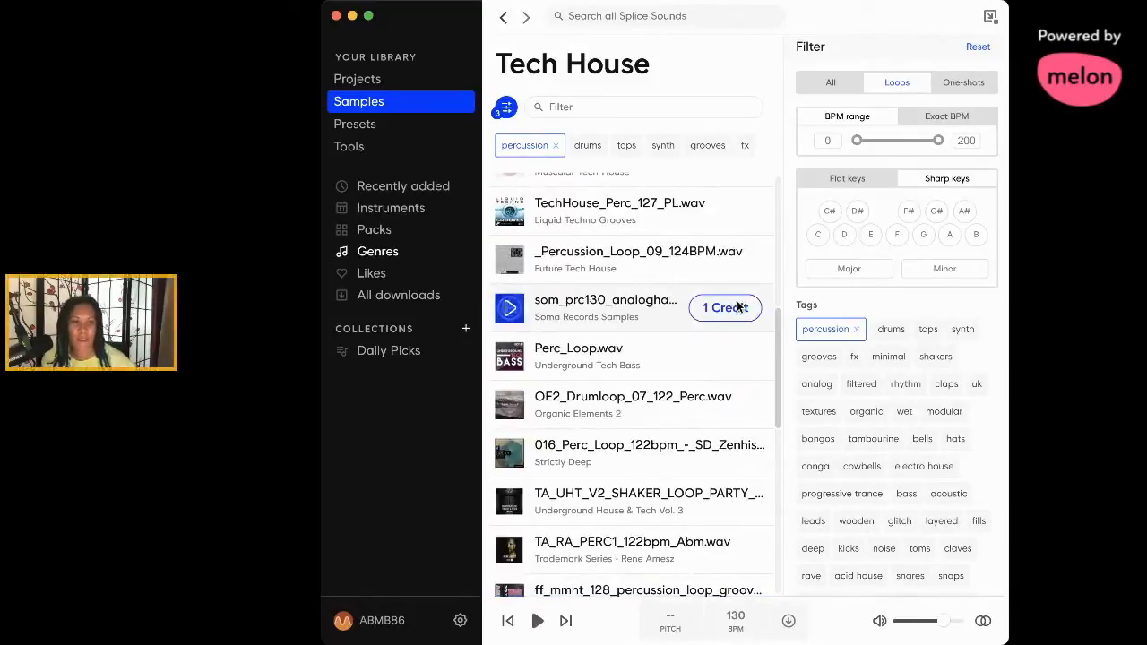
{"action": "left_click", "coordinate": [759, 310]}
{"action": "left_click", "coordinate": [761, 311]}
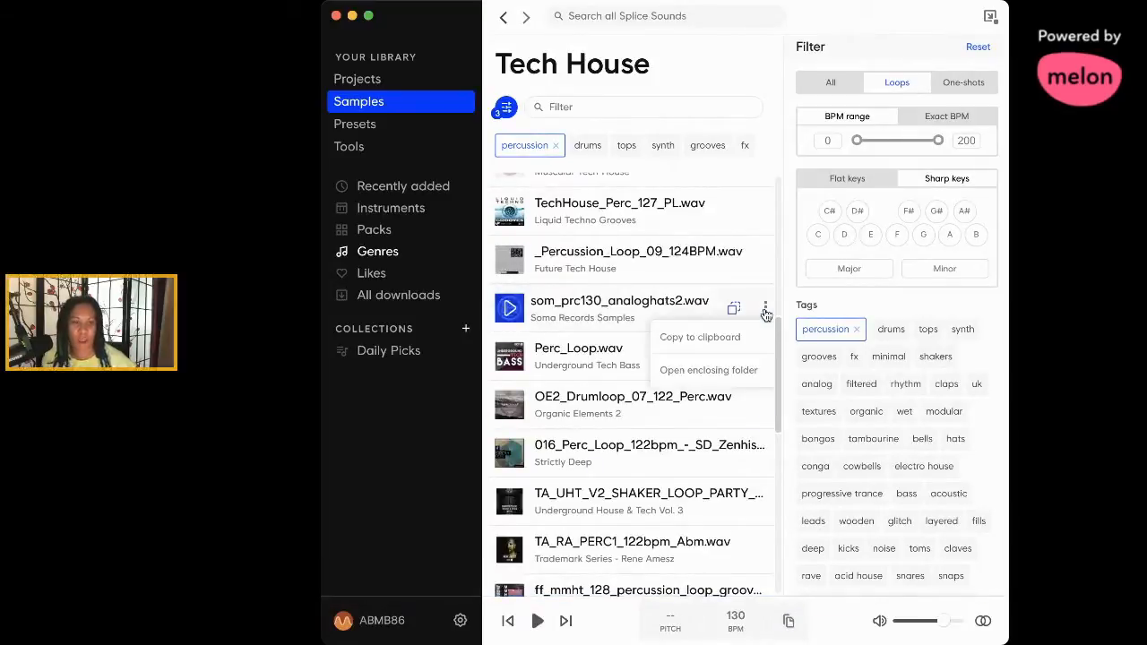
{"action": "left_click", "coordinate": [742, 368]}
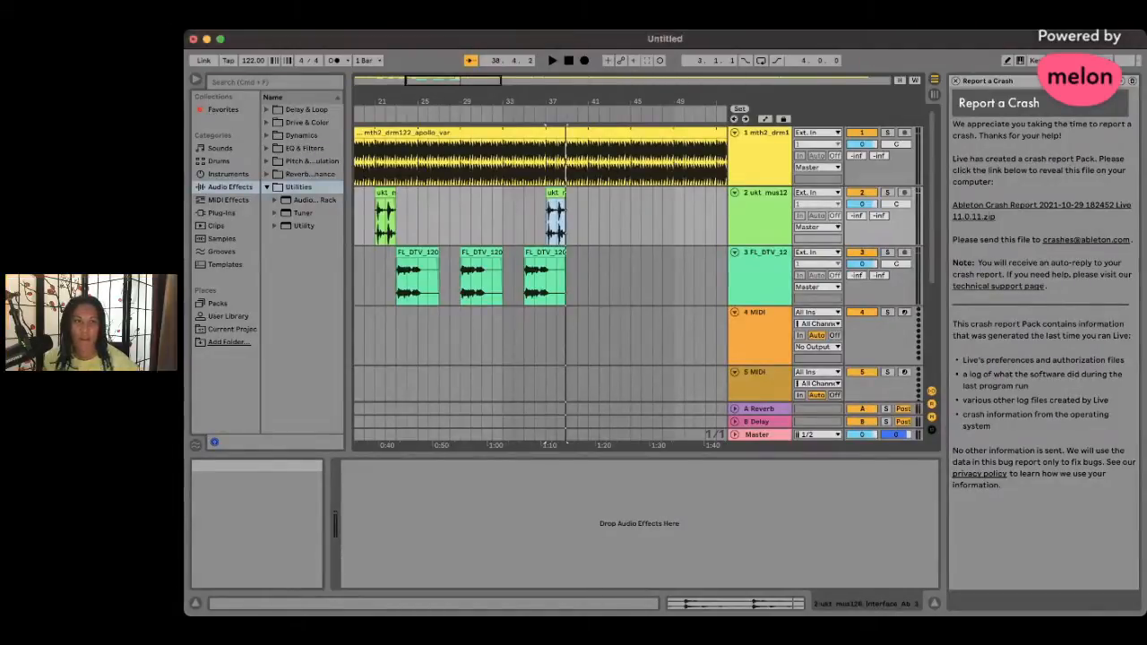
- Place the som_prc130_analoghats2 loop on track 4 in Ableton Live and resize the clip to run from bar 39 to bar 54
{"action": "left_click_drag", "start_coordinate": [1139, 134], "coordinate": [578, 335]}
{"action": "left_click", "coordinate": [646, 312]}
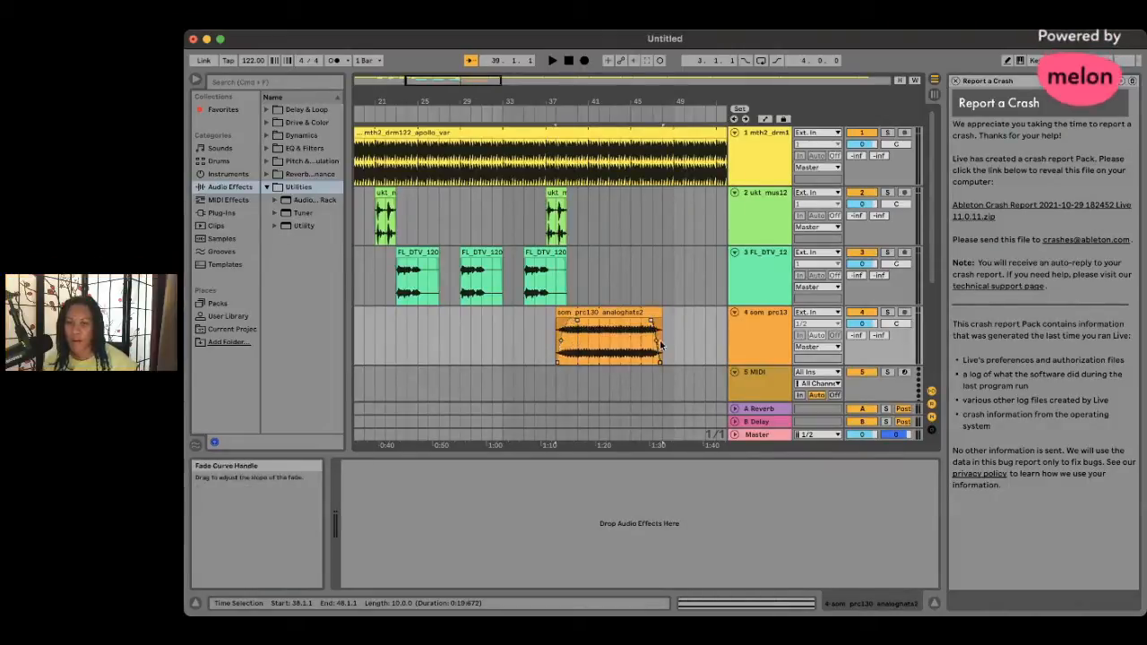
{"action": "scroll", "coordinate": [665, 334], "scroll_direction": "right", "scroll_amount": 3}
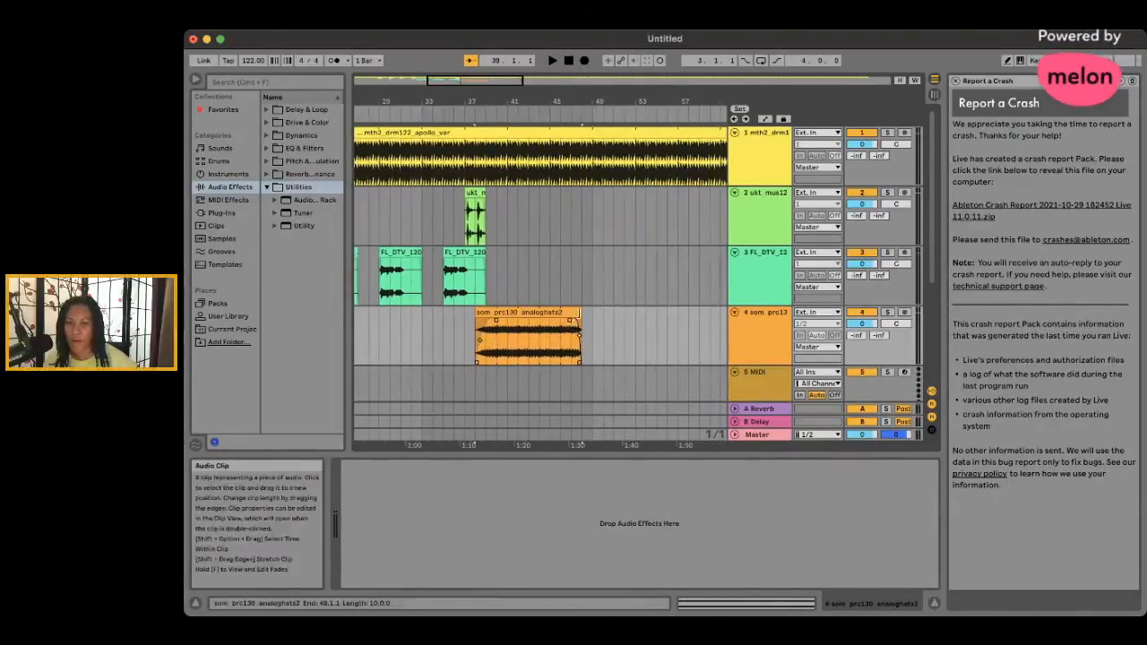
{"action": "left_click_drag", "start_coordinate": [582, 313], "coordinate": [644, 314]}
{"action": "mouse_move", "coordinate": [480, 313]}
{"action": "left_mouse_down"}
{"action": "mouse_move", "coordinate": [466, 313]}
{"action": "mouse_move", "coordinate": [506, 327]}
{"action": "mouse_move", "coordinate": [492, 324]}
{"action": "left_mouse_up"}
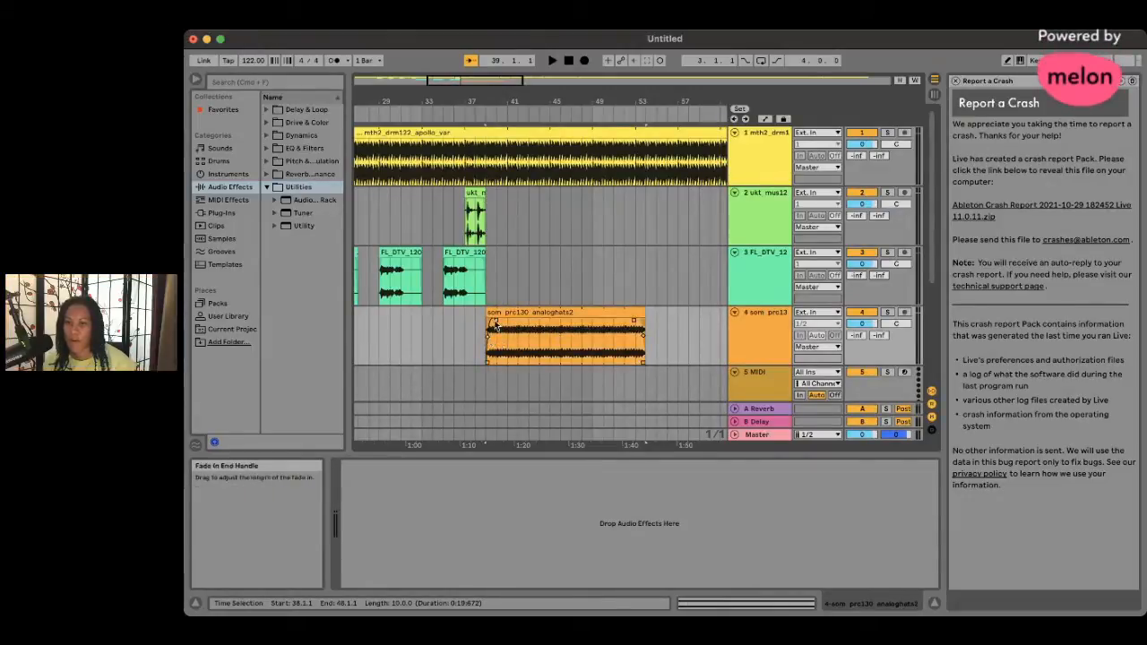
{"action": "scroll", "coordinate": [463, 220], "scroll_direction": "left", "scroll_amount": 3}
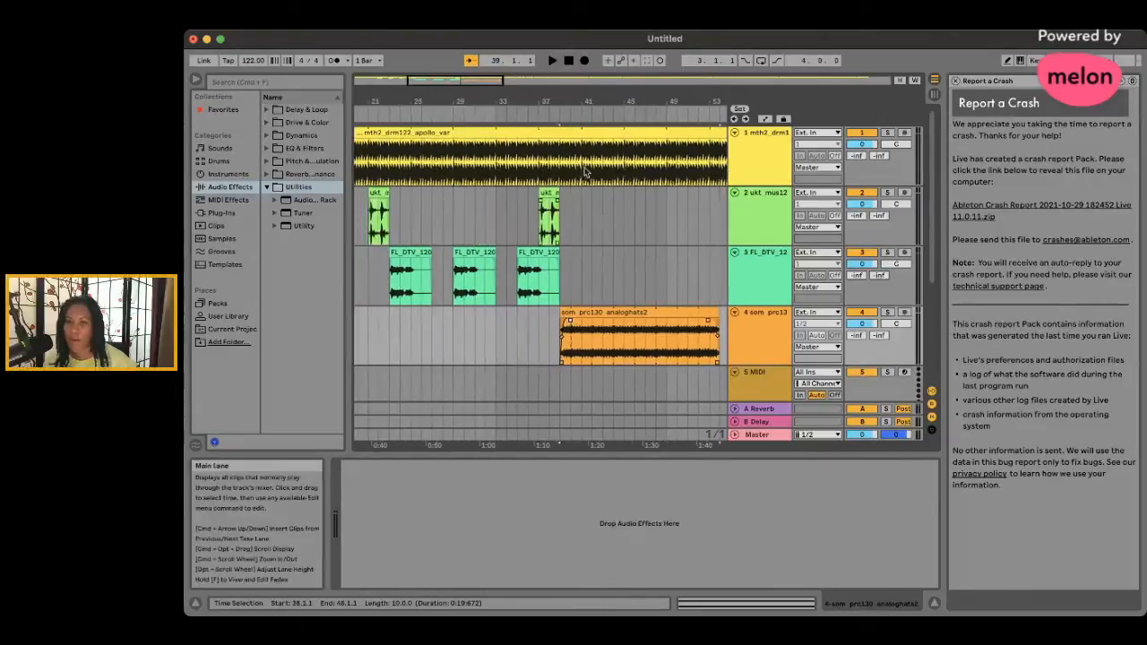
- Play the arrangement from the start to hear the hat loop with the other tracks
{"action": "left_click", "coordinate": [570, 63]}
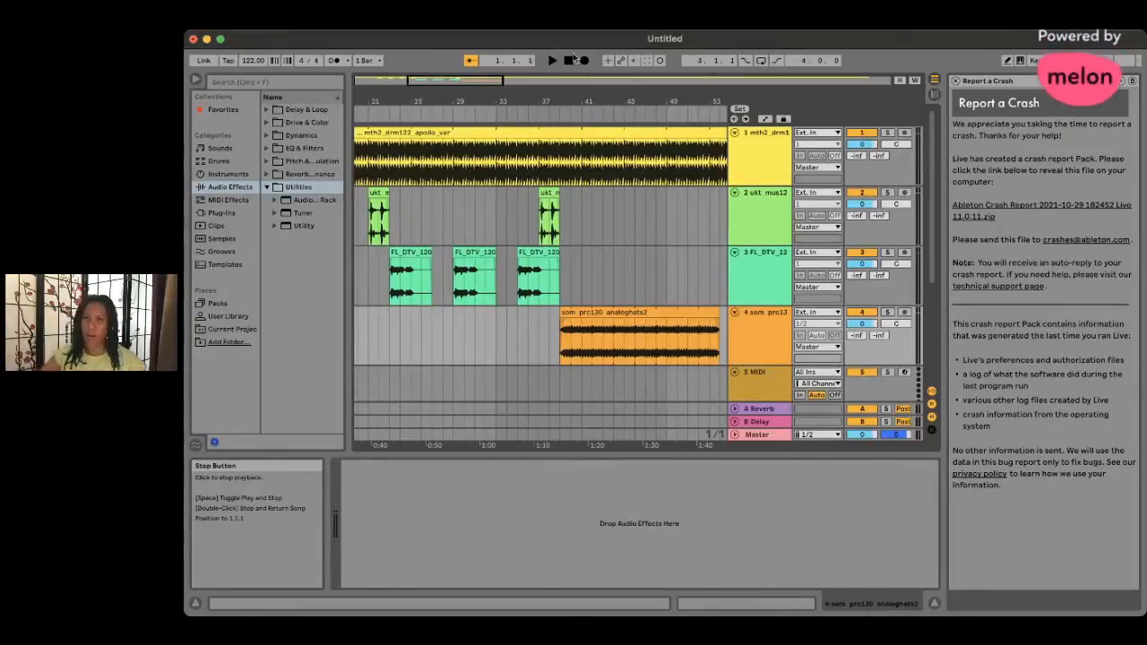
{"action": "left_click", "coordinate": [552, 60]}
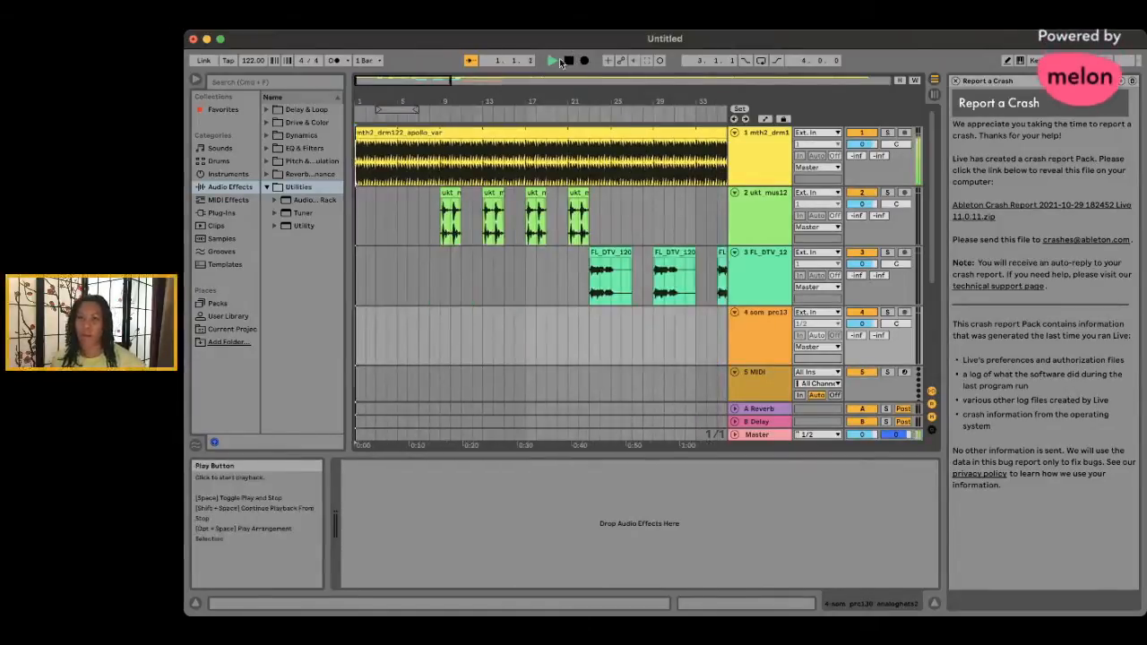
{"action": "left_click", "coordinate": [1051, 22]}
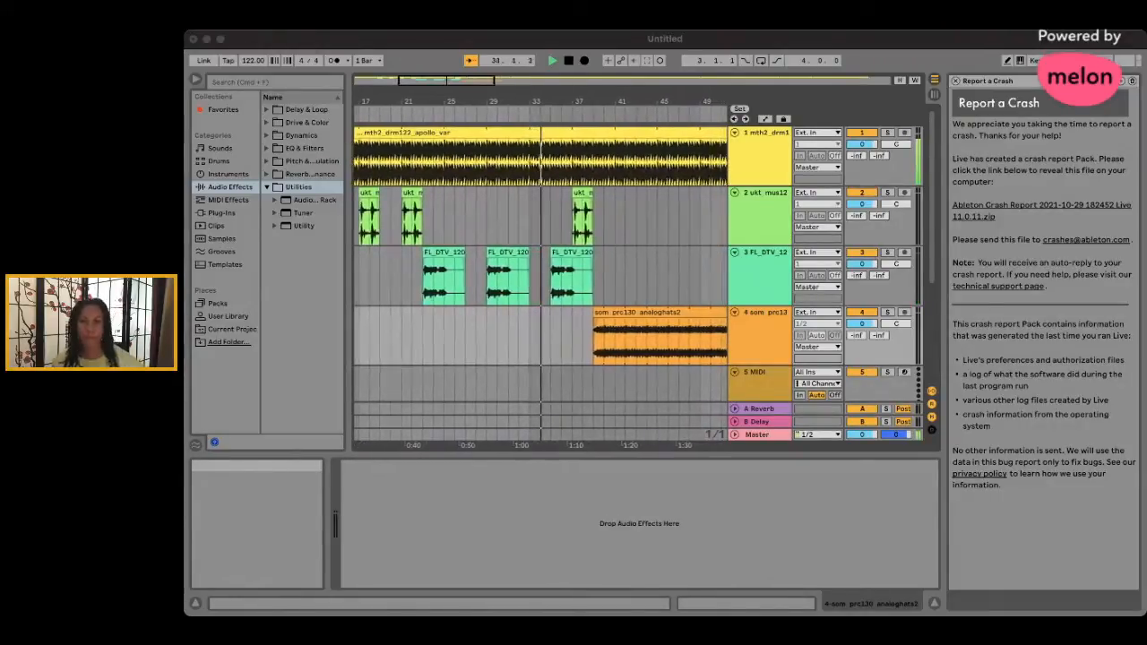
{"action": "left_click", "coordinate": [317, 40]}
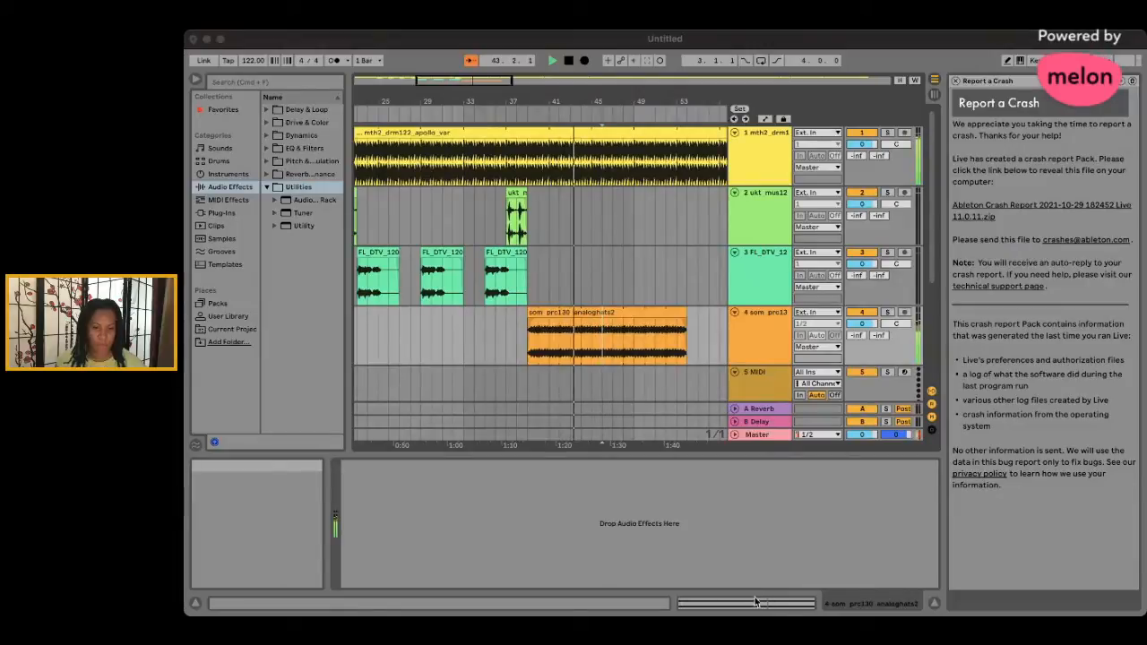
- Lower the som_prc130_analoghats2 clip's gain to -4.96 dB and stop playback
{"action": "left_click", "coordinate": [798, 610]}
{"action": "left_click", "coordinate": [774, 606]}
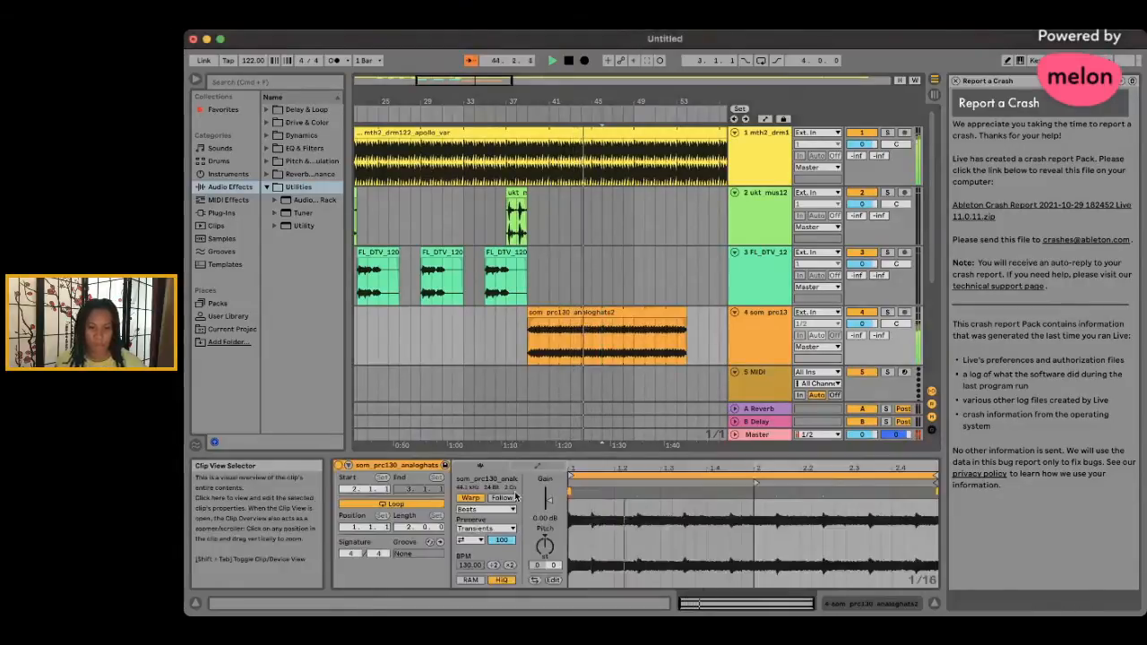
{"action": "left_click_drag", "start_coordinate": [538, 506], "coordinate": [551, 505]}
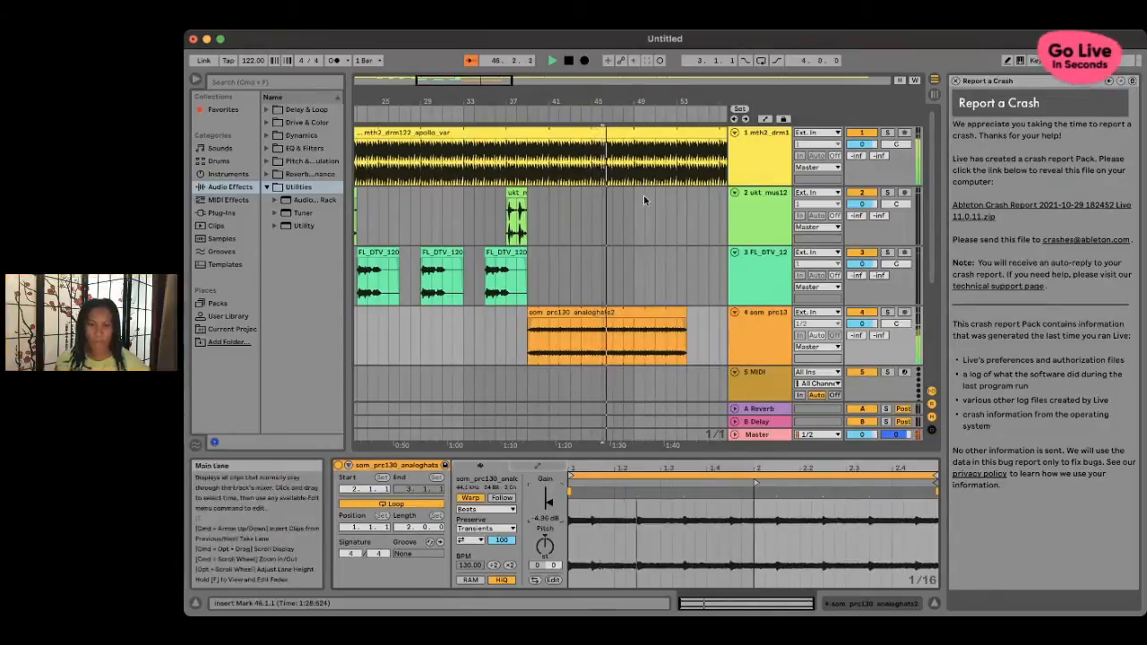
{"action": "left_click", "coordinate": [568, 62]}
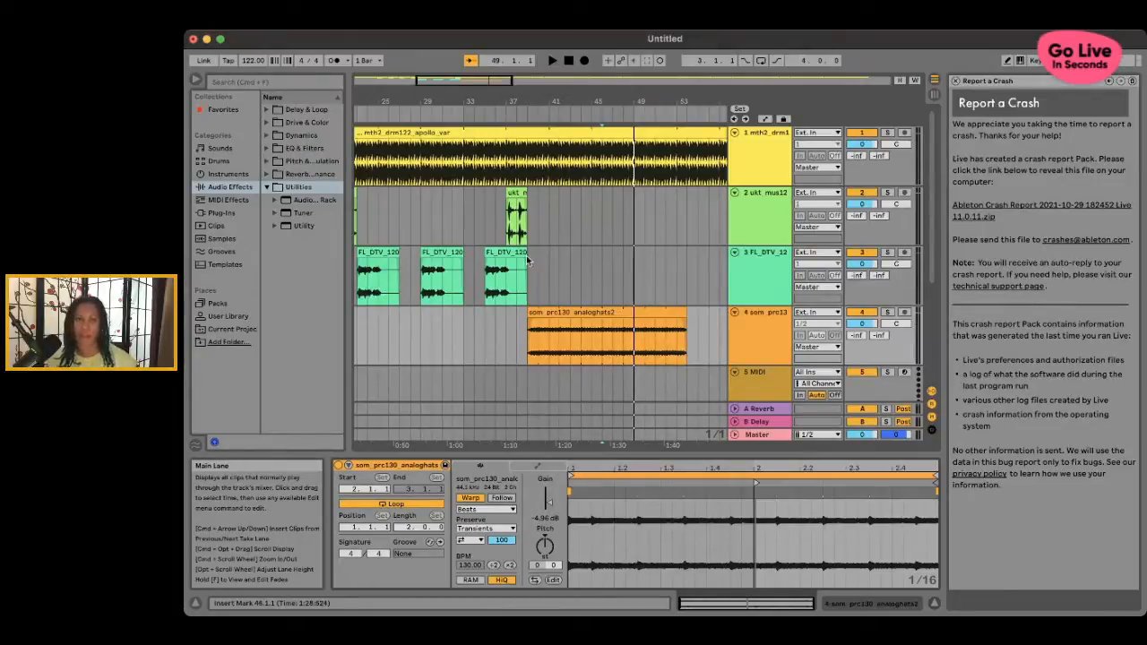
{"action": "scroll", "coordinate": [583, 232], "scroll_direction": "right", "scroll_amount": 2}
{"action": "scroll", "coordinate": [582, 231], "scroll_direction": "right", "scroll_amount": 6}
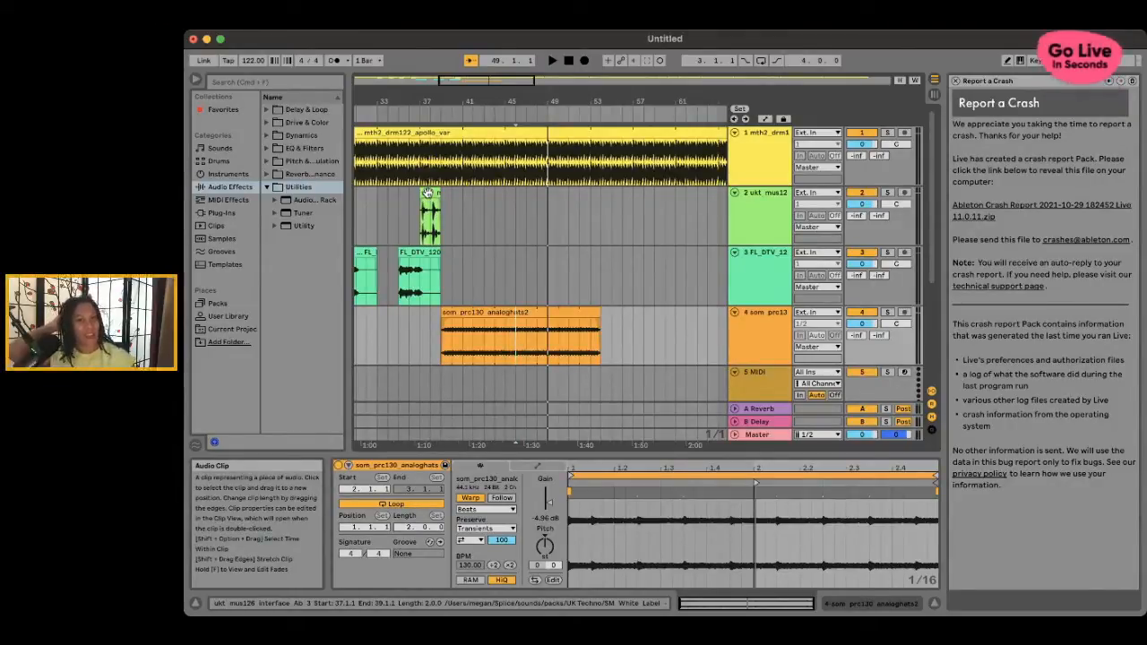
{"action": "scroll", "coordinate": [510, 232], "scroll_direction": "right", "scroll_amount": 1}
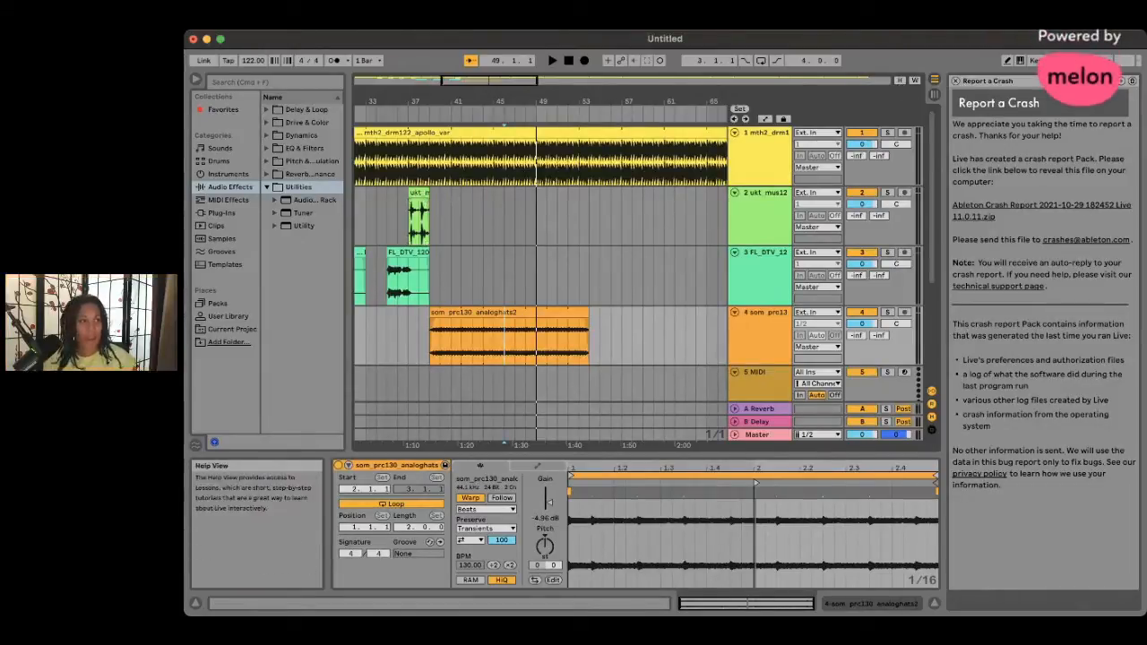
- Switch to Splice and preview the tambourine loops 082_SETH_-_Tube_Tambourine, Kit1_DBH2_BreakTripp_Rollin_Tamb and 127_BPM_-_TAMBOURINE_LOOP_3
{"action": "key", "text": "super+Tab"}
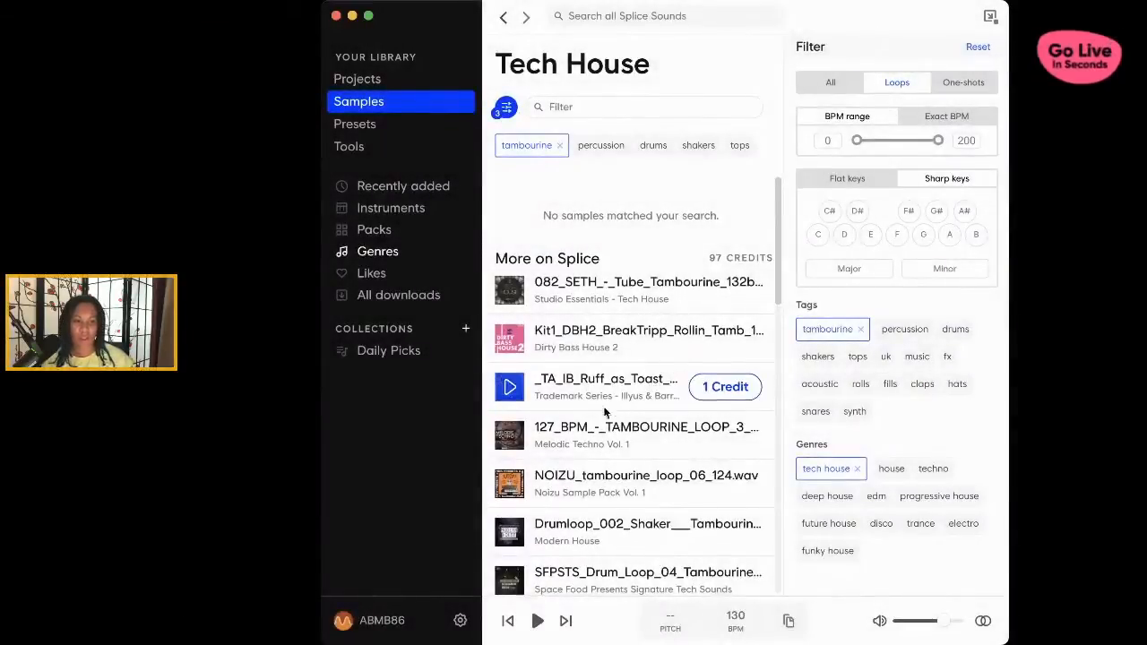
{"action": "scroll", "coordinate": [601, 397], "scroll_direction": "down", "scroll_amount": 5}
{"action": "scroll", "coordinate": [569, 376], "scroll_direction": "up", "scroll_amount": 5}
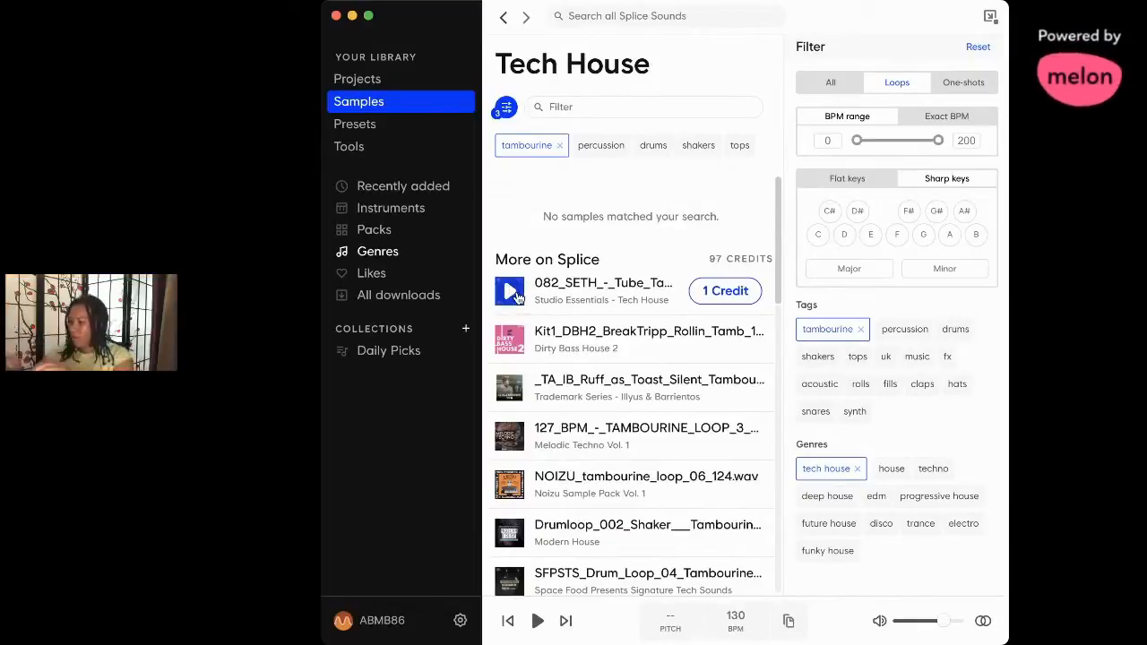
{"action": "scroll", "coordinate": [516, 298], "scroll_direction": "down", "scroll_amount": 1}
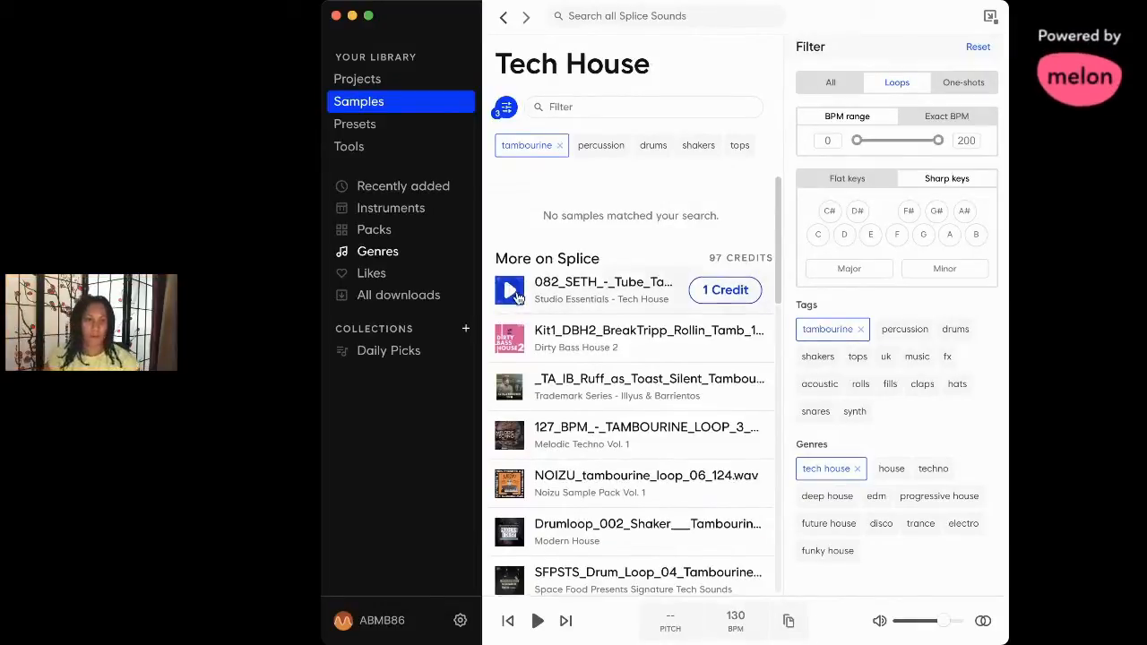
{"action": "left_click", "coordinate": [510, 291]}
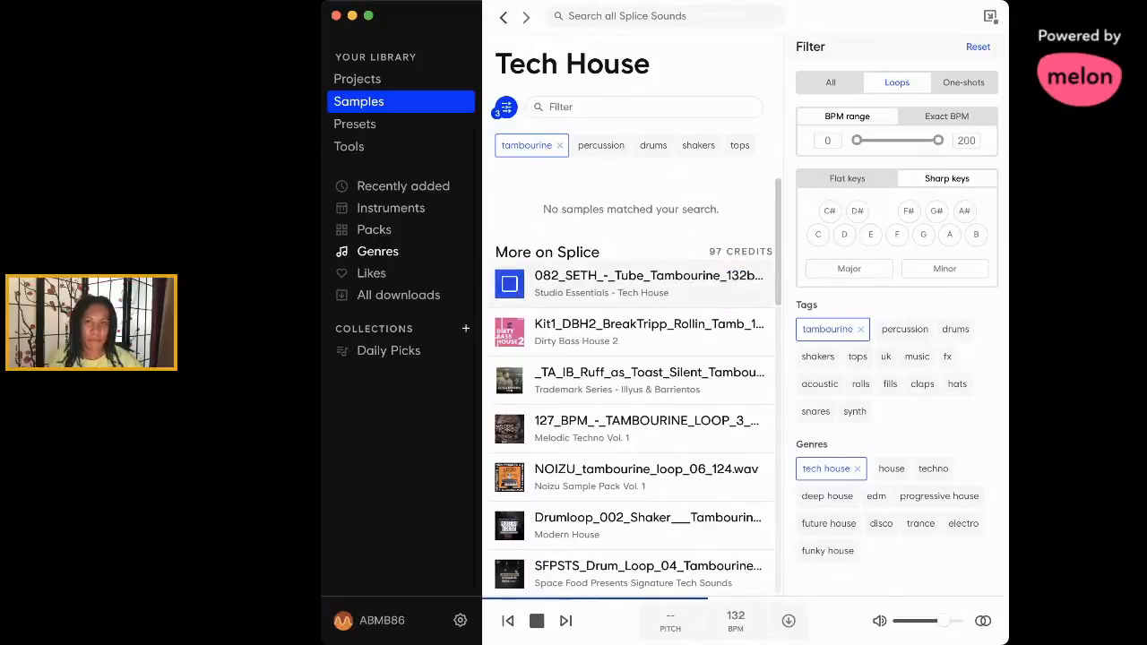
{"action": "left_click", "coordinate": [509, 332]}
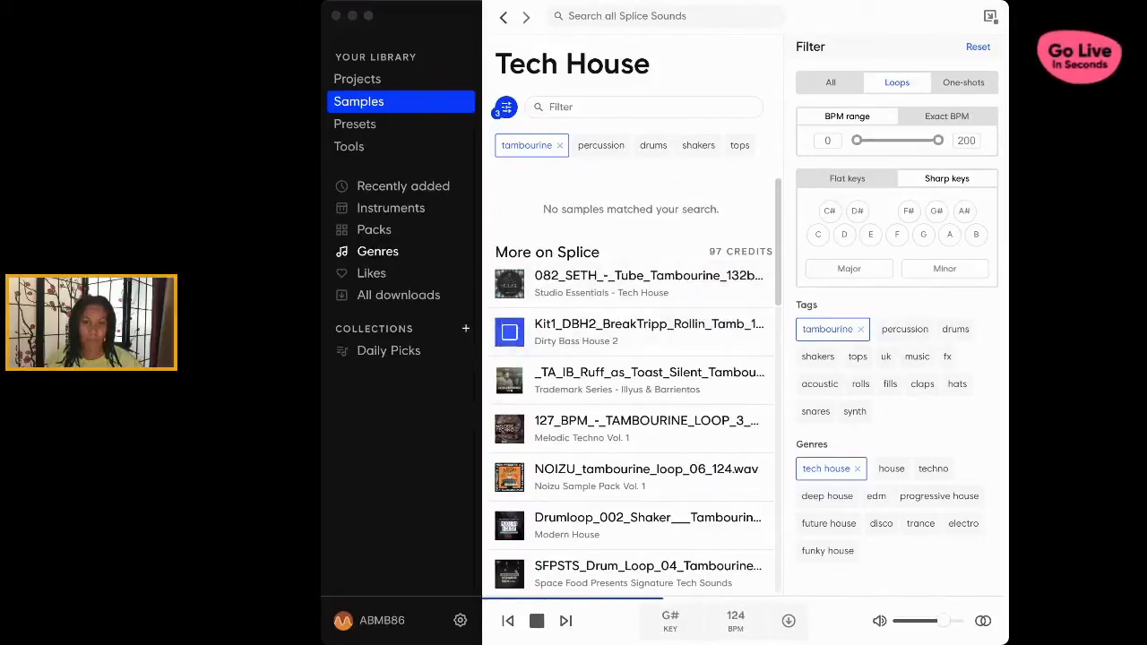
{"action": "left_click", "coordinate": [946, 25]}
{"action": "left_click", "coordinate": [509, 429]}
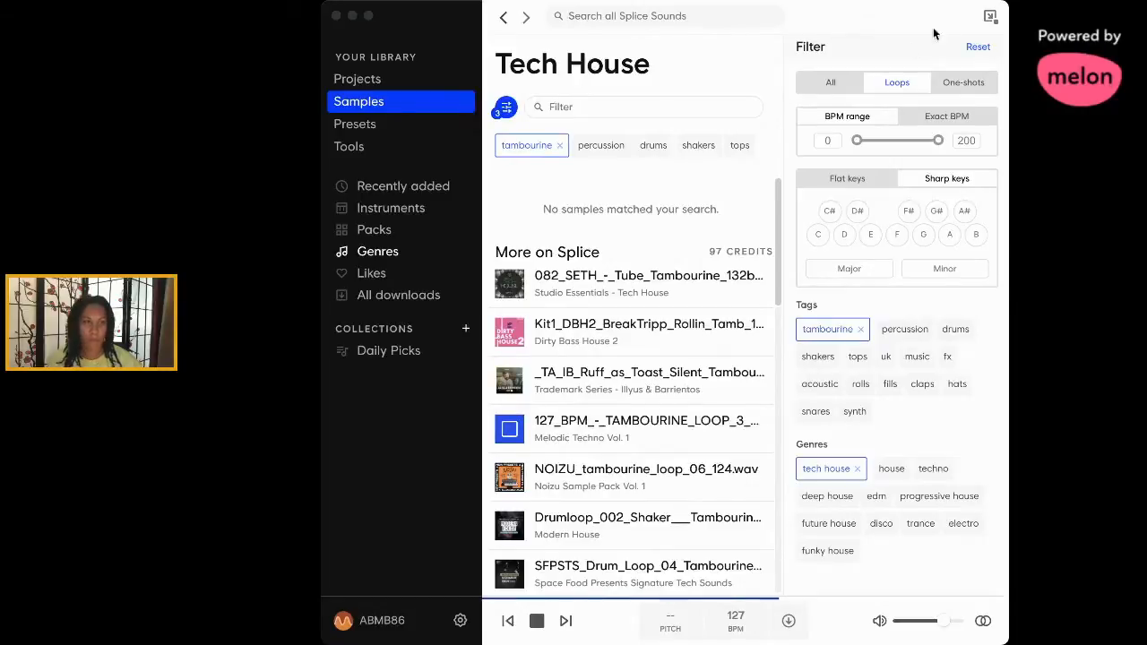
- Preview more tambourine loops, including NOIZU_tambourine_loop_06_124, 127_BPM_-_TAMBOURINE_LOOP_1, NOIZU_tambourine_loop_05_124 and TR_DK_DRUMS_019_TAMB_126
{"action": "left_click", "coordinate": [509, 477]}
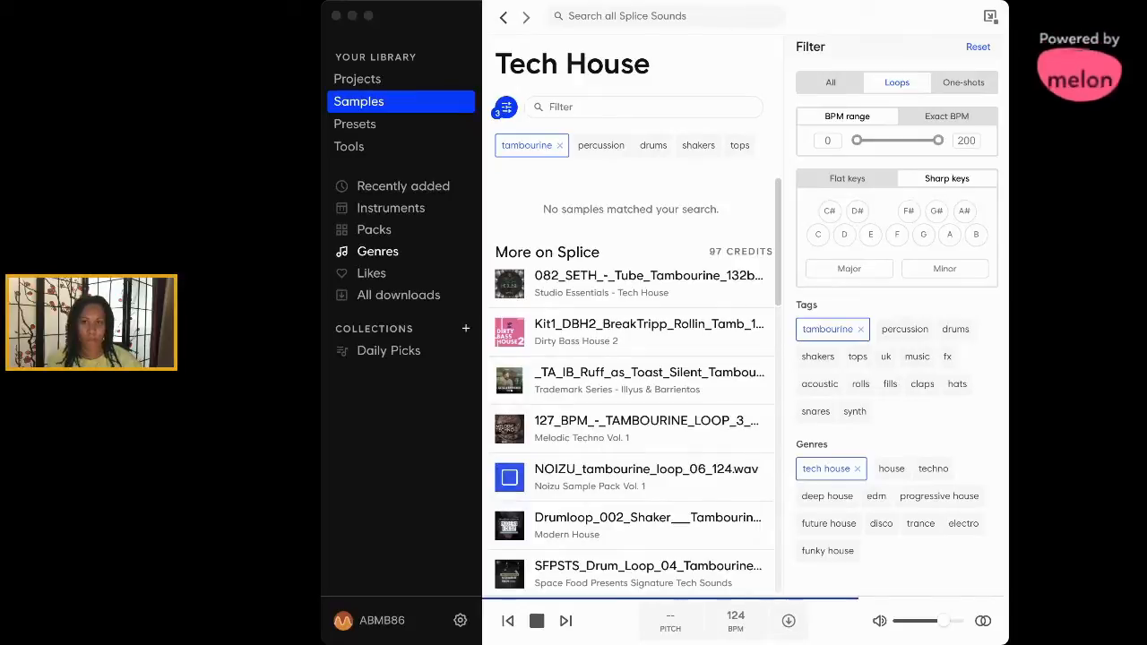
{"action": "left_click", "coordinate": [509, 526]}
{"action": "scroll", "coordinate": [504, 301], "scroll_direction": "down", "scroll_amount": 5}
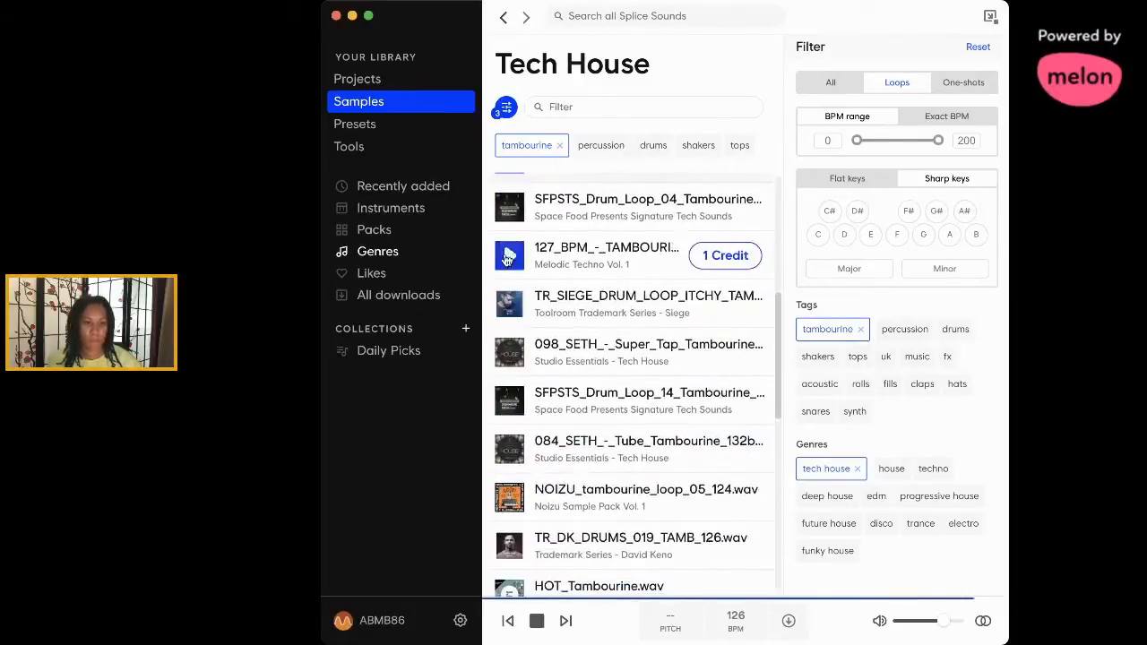
{"action": "left_click", "coordinate": [509, 256]}
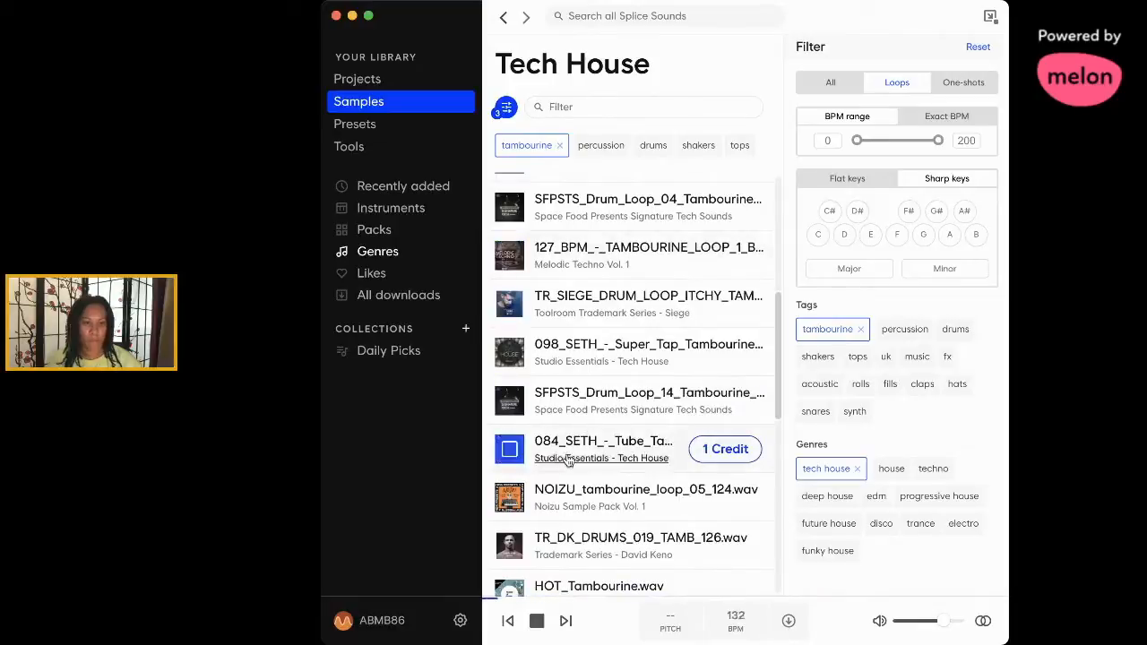
{"action": "scroll", "coordinate": [511, 453], "scroll_direction": "up", "scroll_amount": 5}
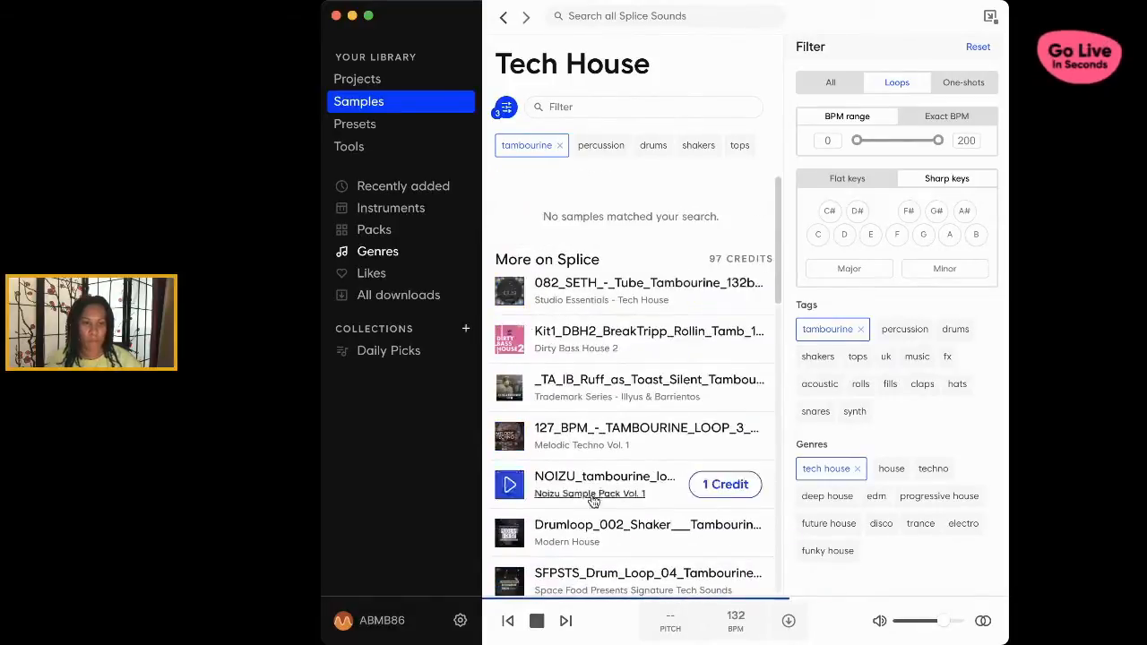
{"action": "scroll", "coordinate": [526, 494], "scroll_direction": "down", "scroll_amount": 6}
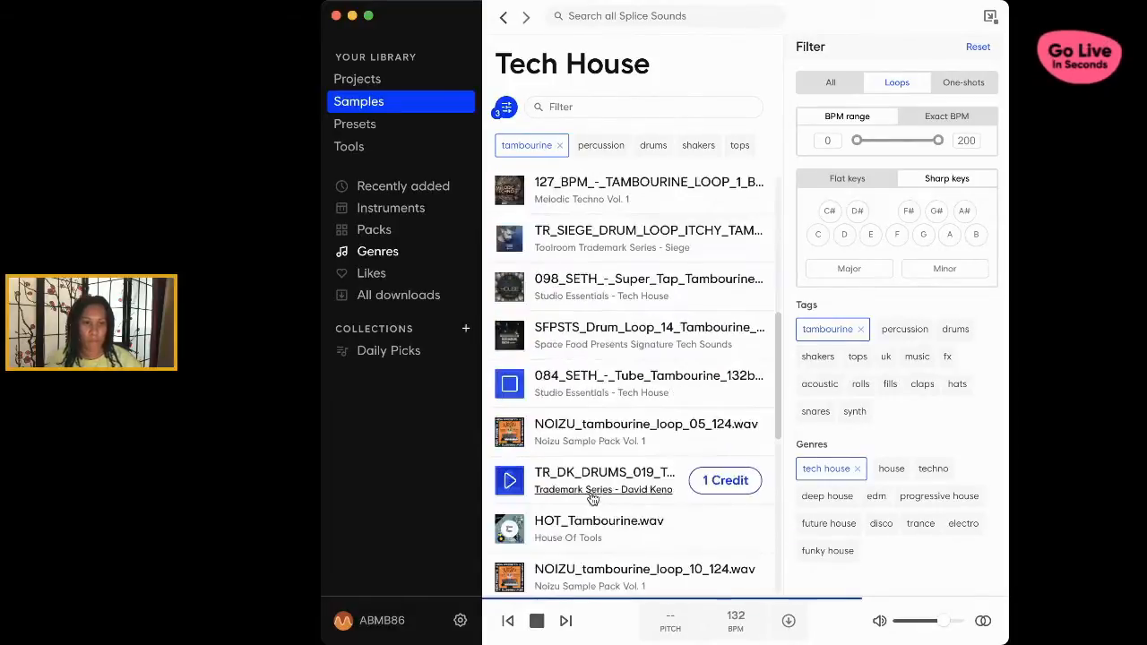
{"action": "left_click", "coordinate": [512, 436]}
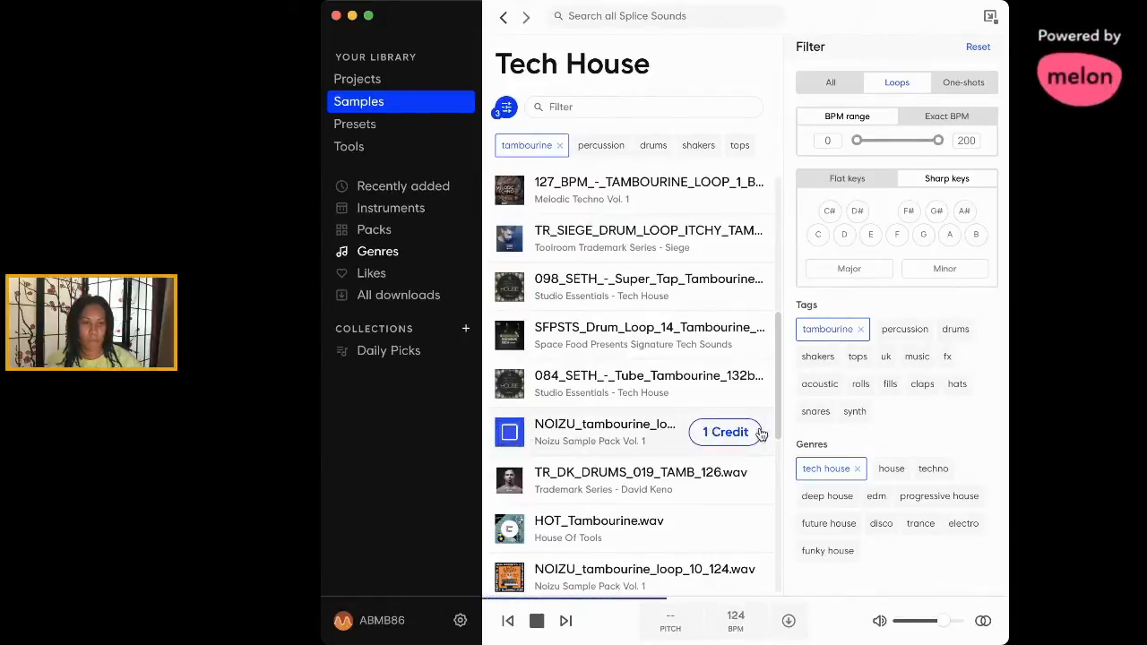
{"action": "left_click", "coordinate": [512, 480]}
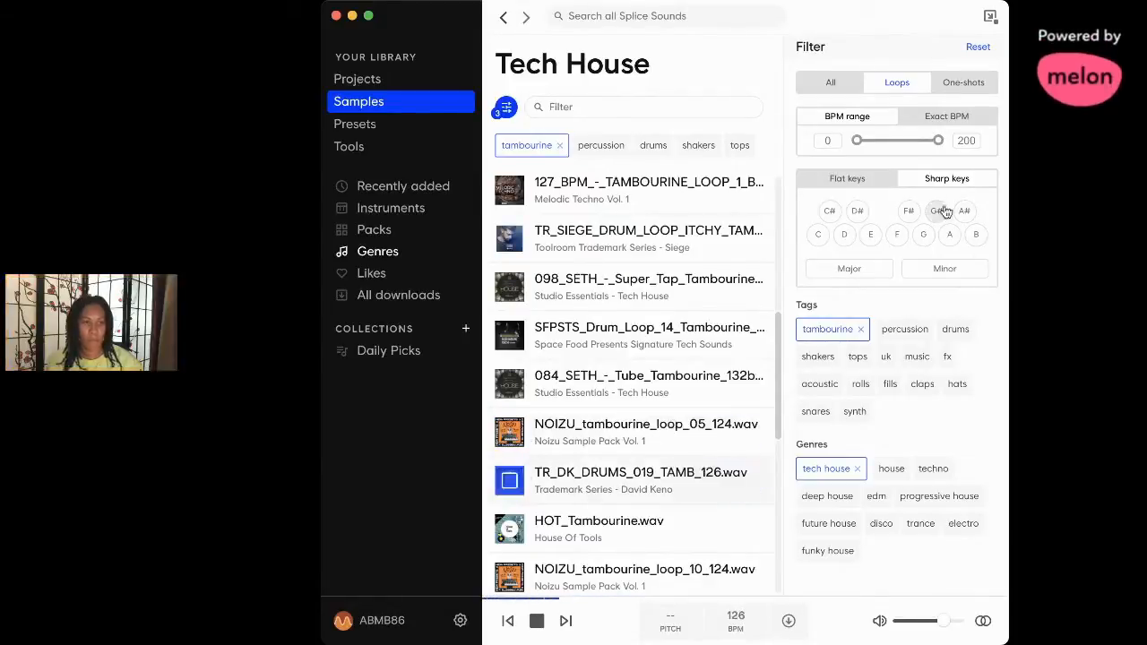
- Switch the tempo filter to exact BPM, and audition further tambourine loops and download Kit2_DBH2_Transformers_Tambwav
{"action": "left_click", "coordinate": [948, 116]}
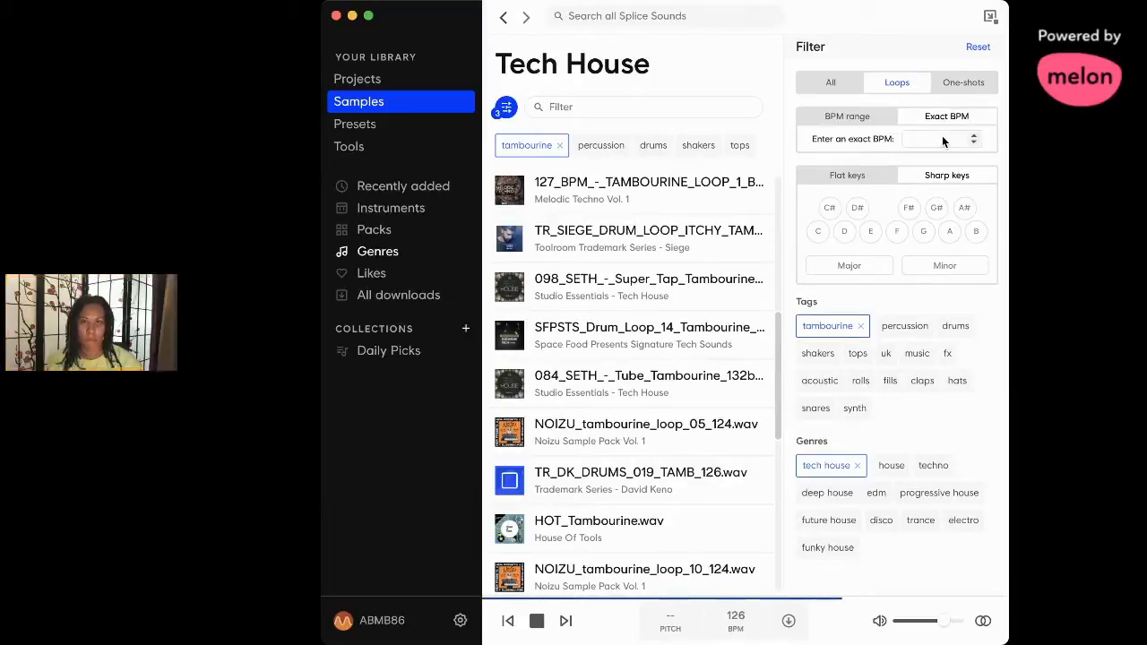
{"action": "left_click", "coordinate": [510, 479]}
{"action": "scroll", "coordinate": [511, 515], "scroll_direction": "down", "scroll_amount": 3}
{"action": "left_click", "coordinate": [511, 358]}
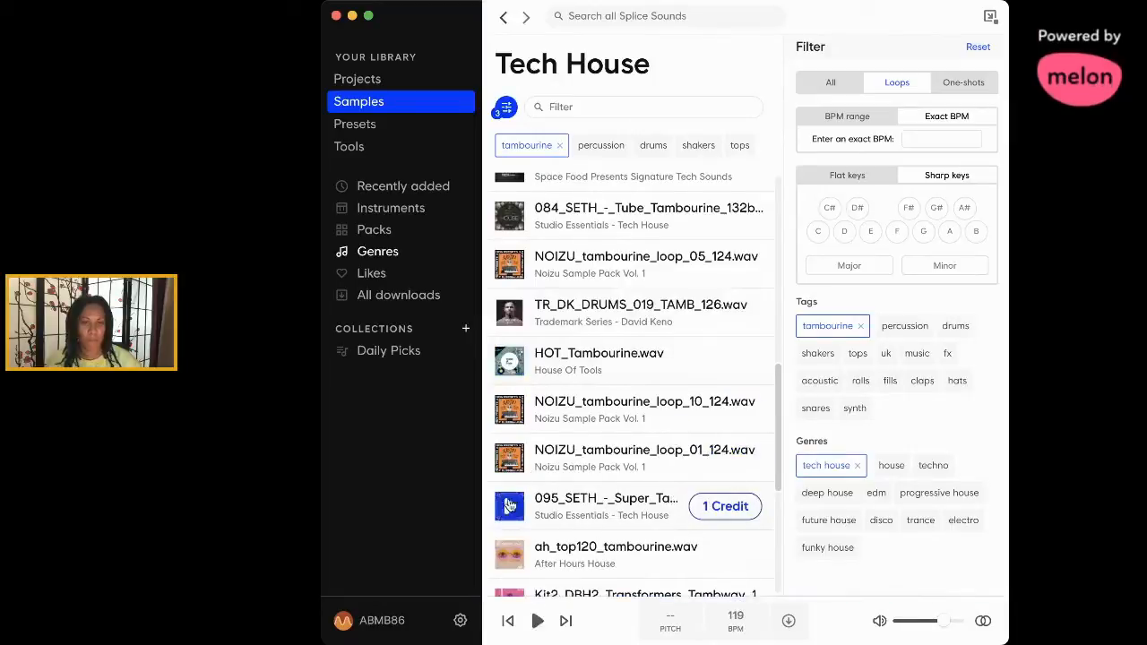
{"action": "scroll", "coordinate": [516, 462], "scroll_direction": "down", "scroll_amount": 3}
{"action": "left_click", "coordinate": [510, 468]}
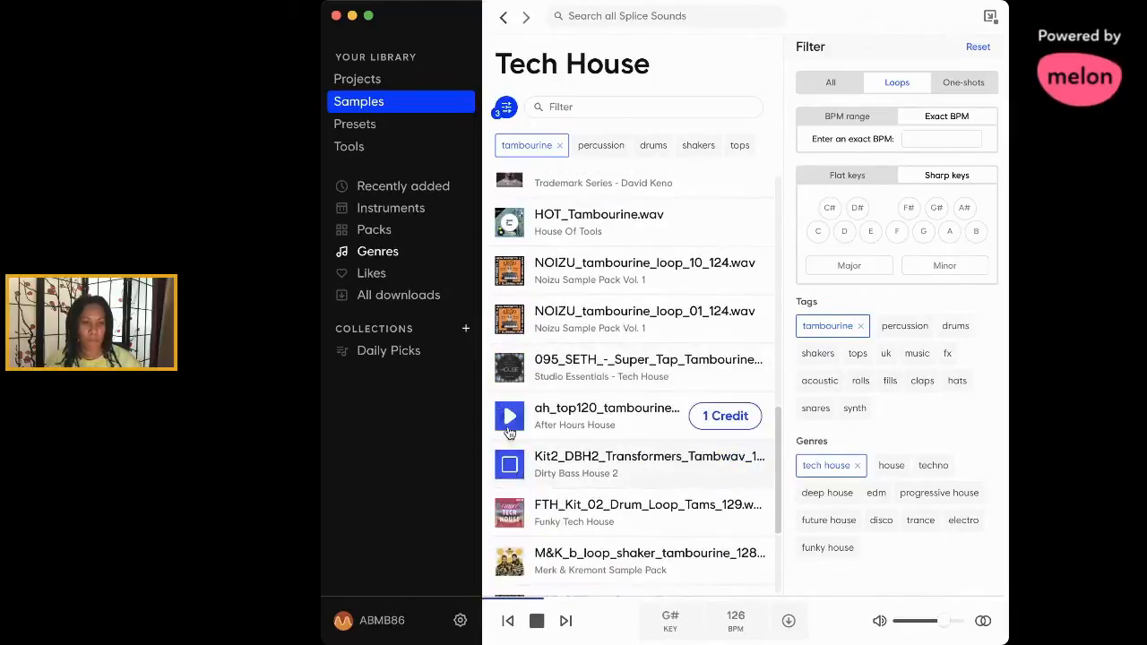
{"action": "left_click", "coordinate": [725, 465]}
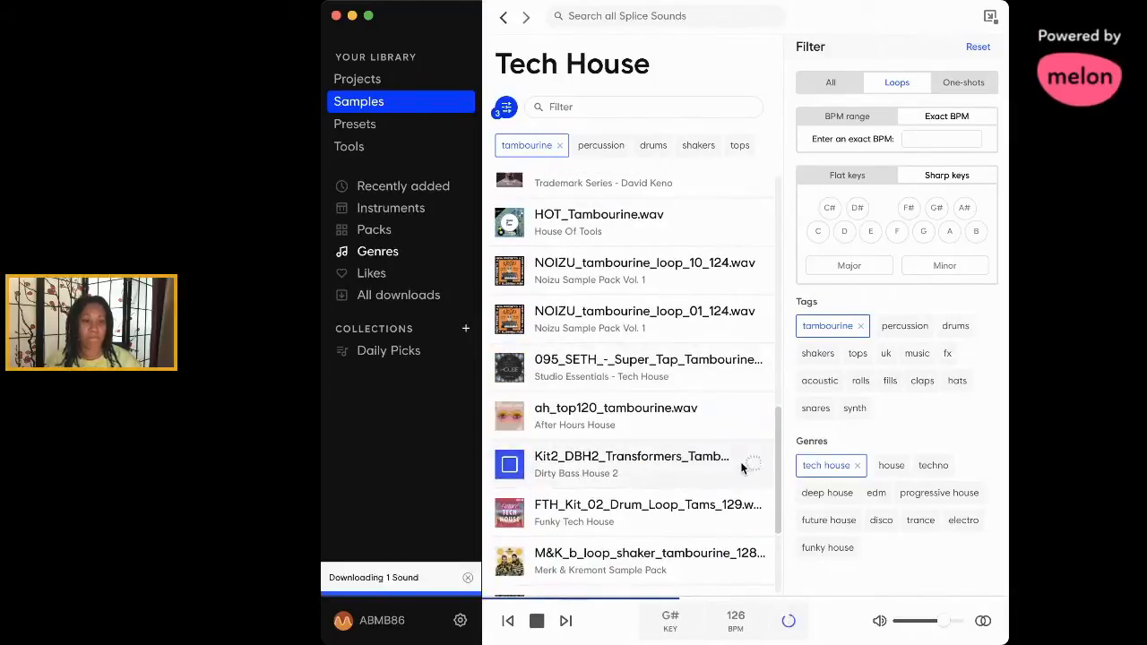
- Preview the FTH_Kit_02_Drum_Loop_Tams_129 and 092_SETH_-_Super_Tap tambourine loops near the end of the results
{"action": "left_click", "coordinate": [510, 515]}
{"action": "scroll", "coordinate": [509, 501], "scroll_direction": "down", "scroll_amount": 4}
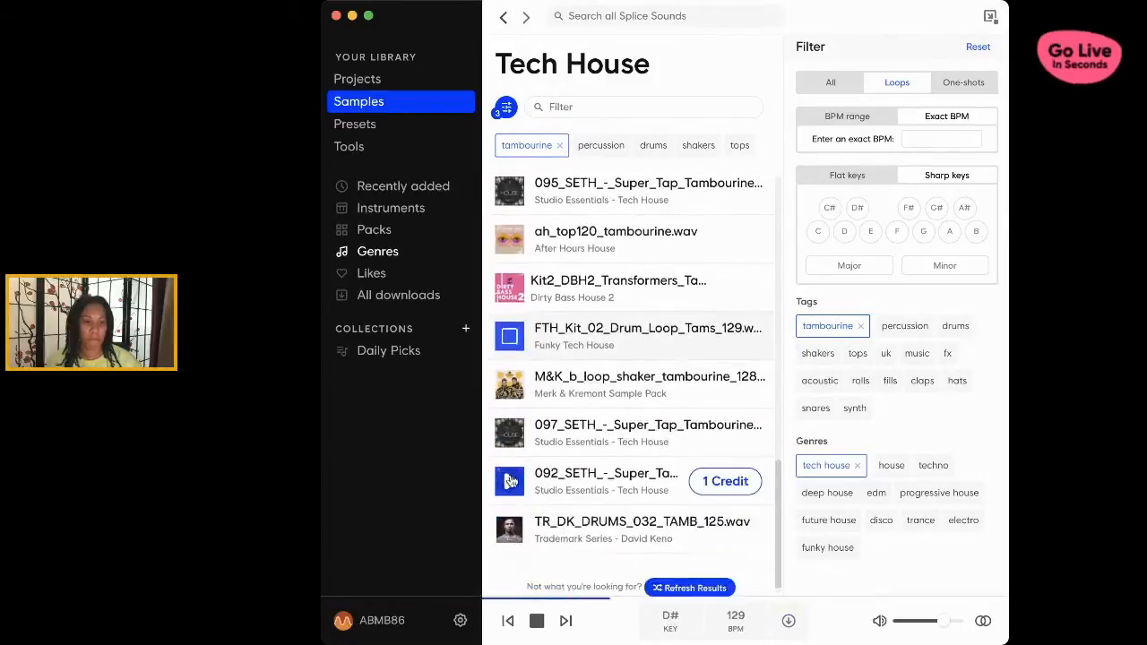
{"action": "left_click", "coordinate": [507, 443]}
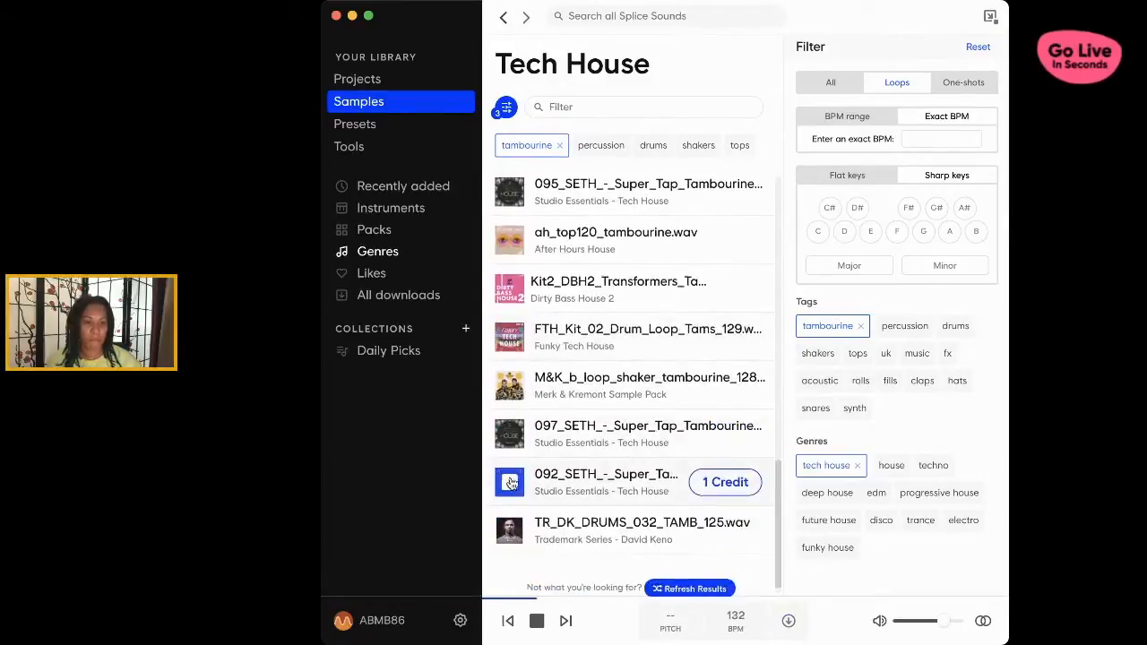
{"action": "scroll", "coordinate": [520, 359], "scroll_direction": "down", "scroll_amount": 3}
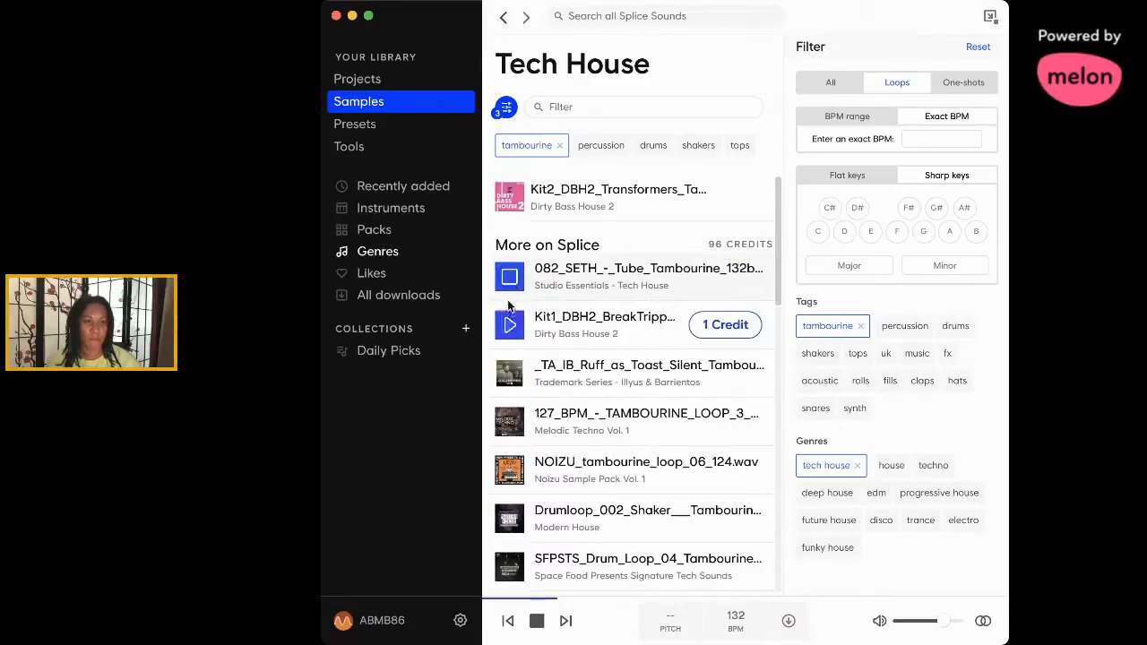
- Replay Kit1_DBH2_BreakTripp_Rollin_Tamb, NOIZU_tambourine_loop_06_124, _TA_IB_Ruff_as_Toast and Drumloop_002_Shaker to compare the tambourine loops
{"action": "left_click", "coordinate": [500, 324]}
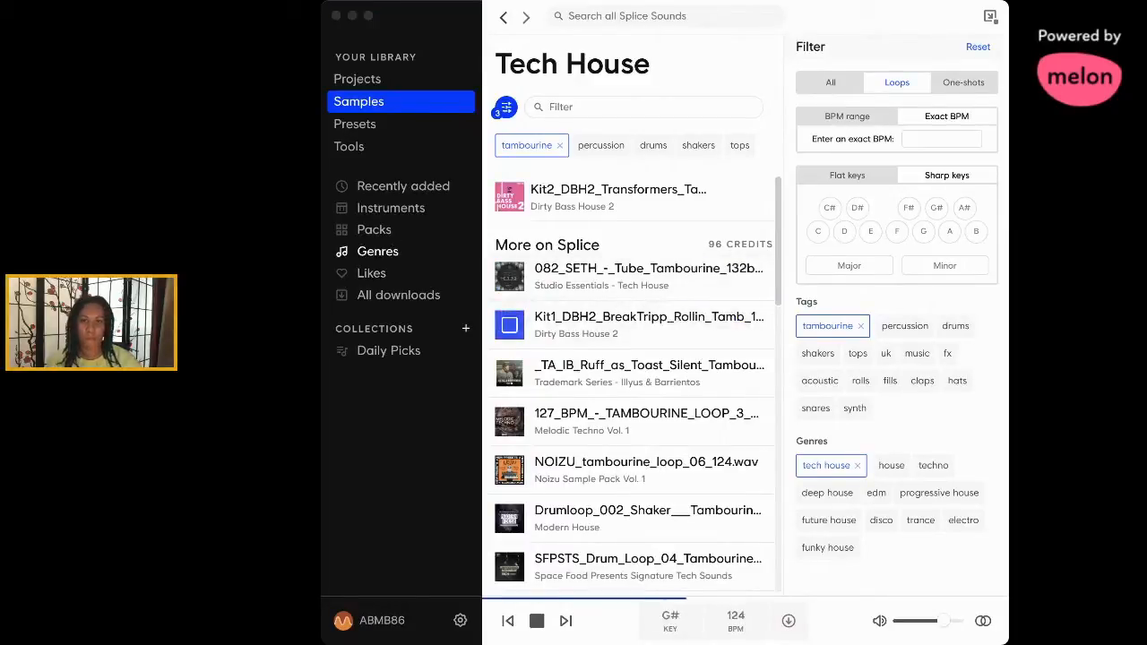
{"action": "left_click", "coordinate": [916, 16]}
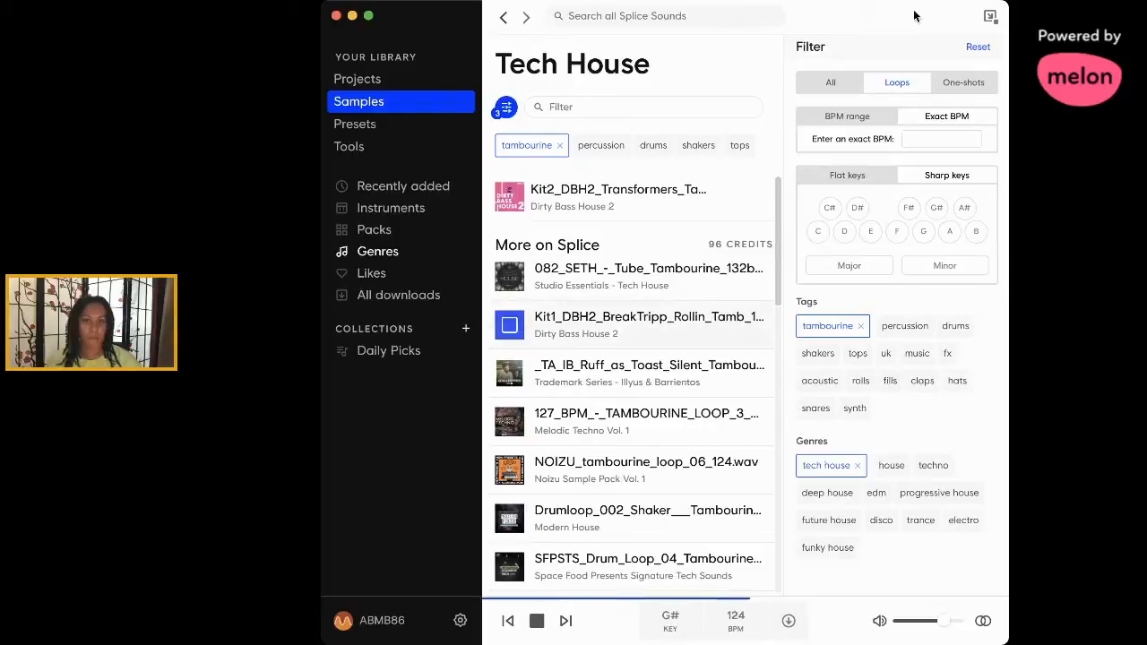
{"action": "left_click", "coordinate": [509, 469]}
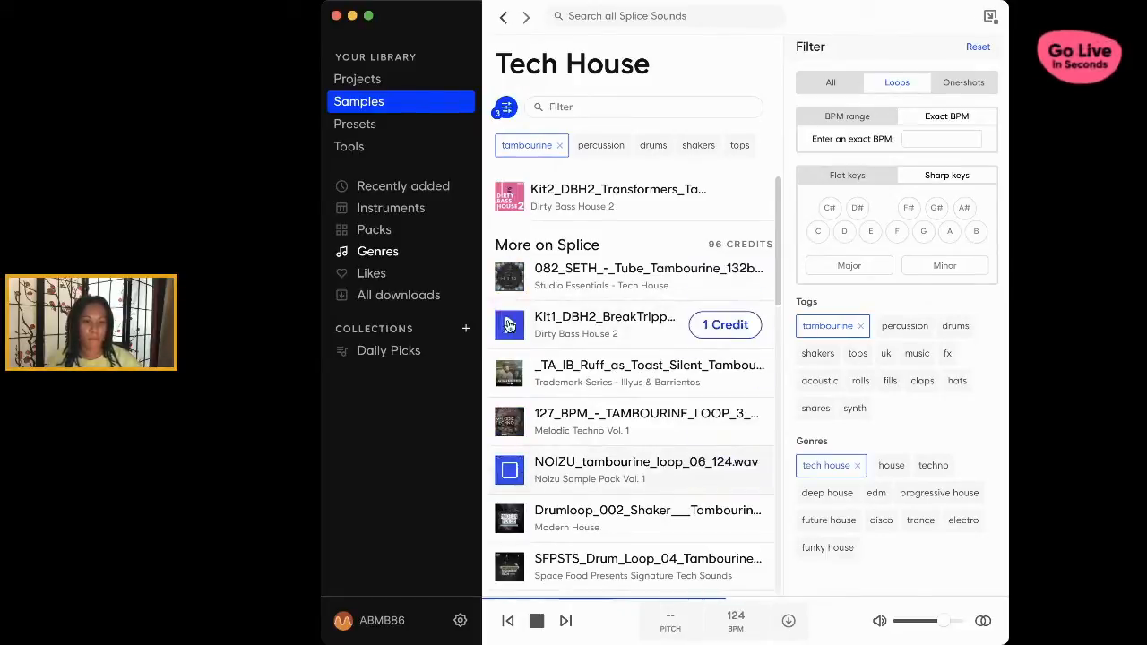
{"action": "left_click", "coordinate": [509, 327]}
{"action": "left_click", "coordinate": [513, 368]}
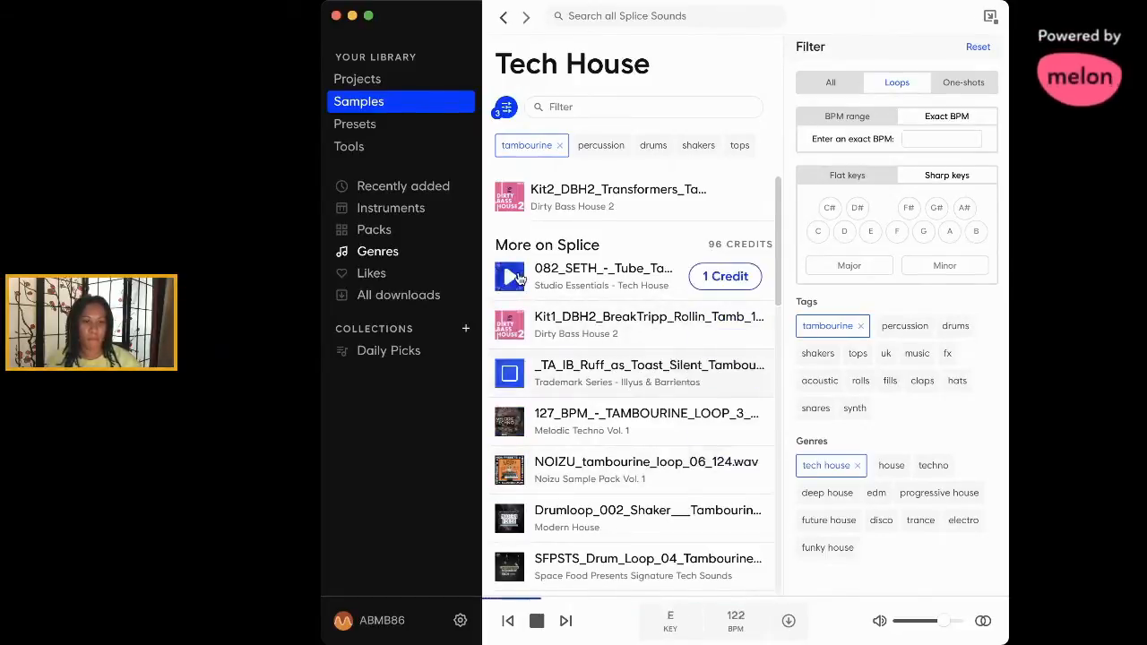
{"action": "scroll", "coordinate": [515, 377], "scroll_direction": "down", "scroll_amount": 2}
{"action": "left_click", "coordinate": [512, 377]}
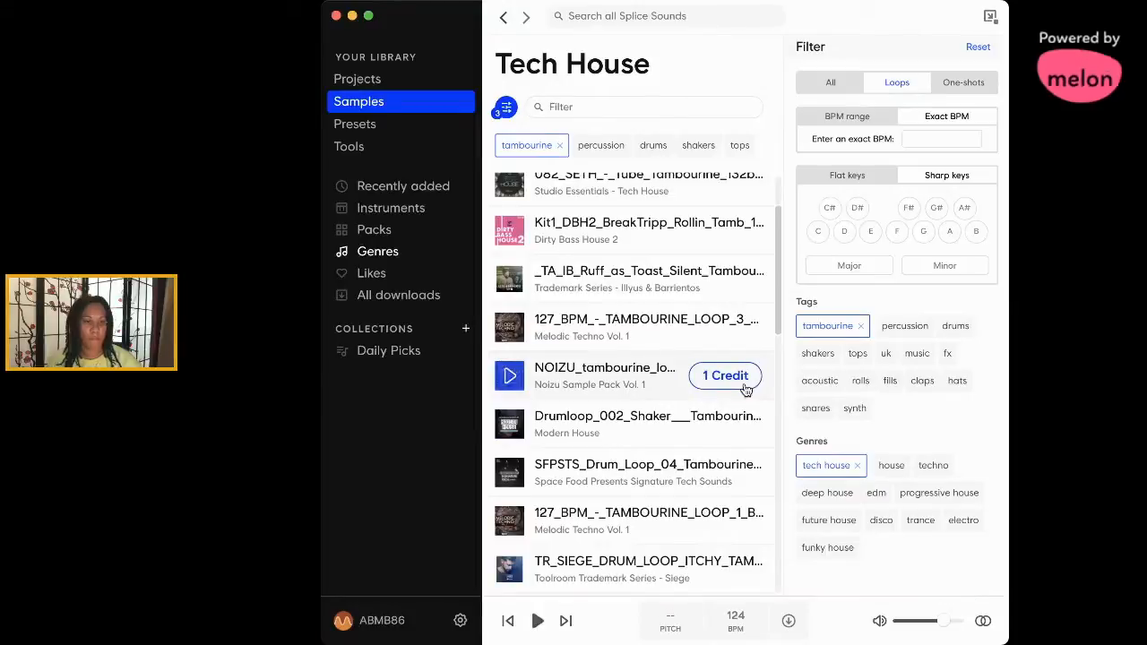
{"action": "left_click", "coordinate": [510, 424]}
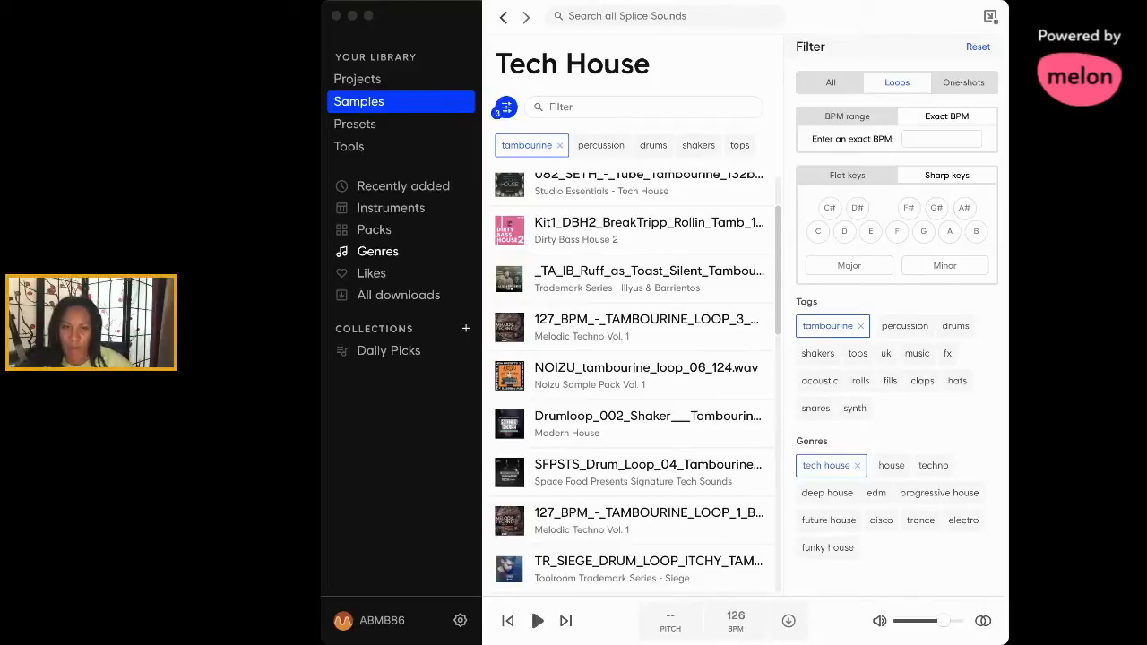
- Filter the tech house tambourine loops to an exact tempo of 122 BPM
{"action": "left_click", "coordinate": [928, 10]}
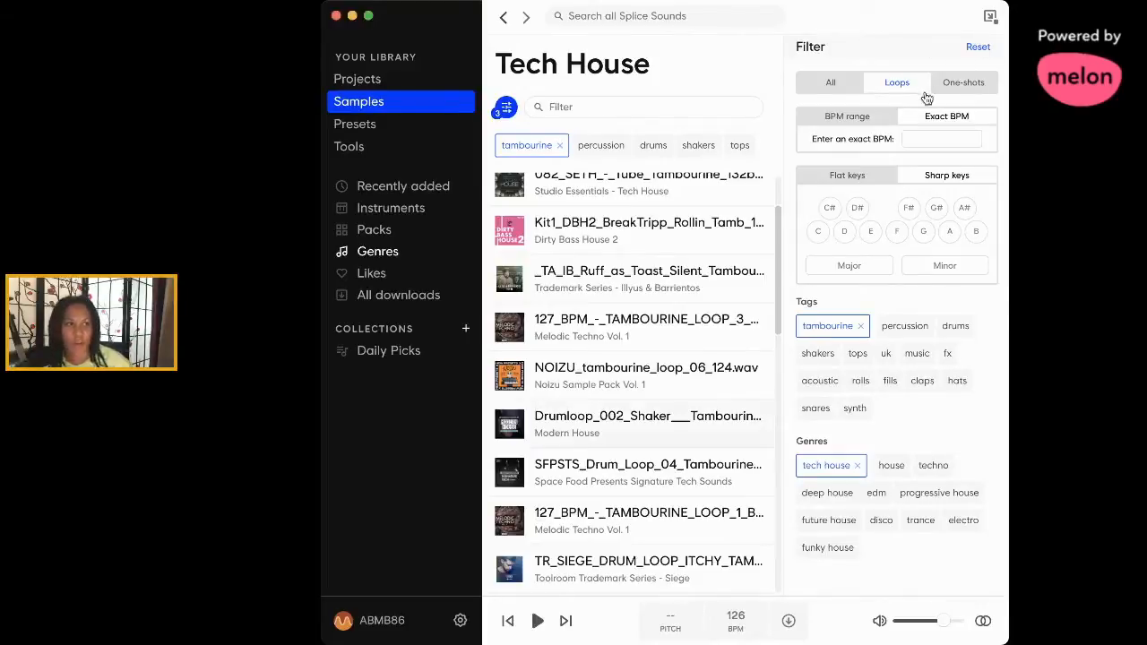
{"action": "left_click", "coordinate": [931, 141]}
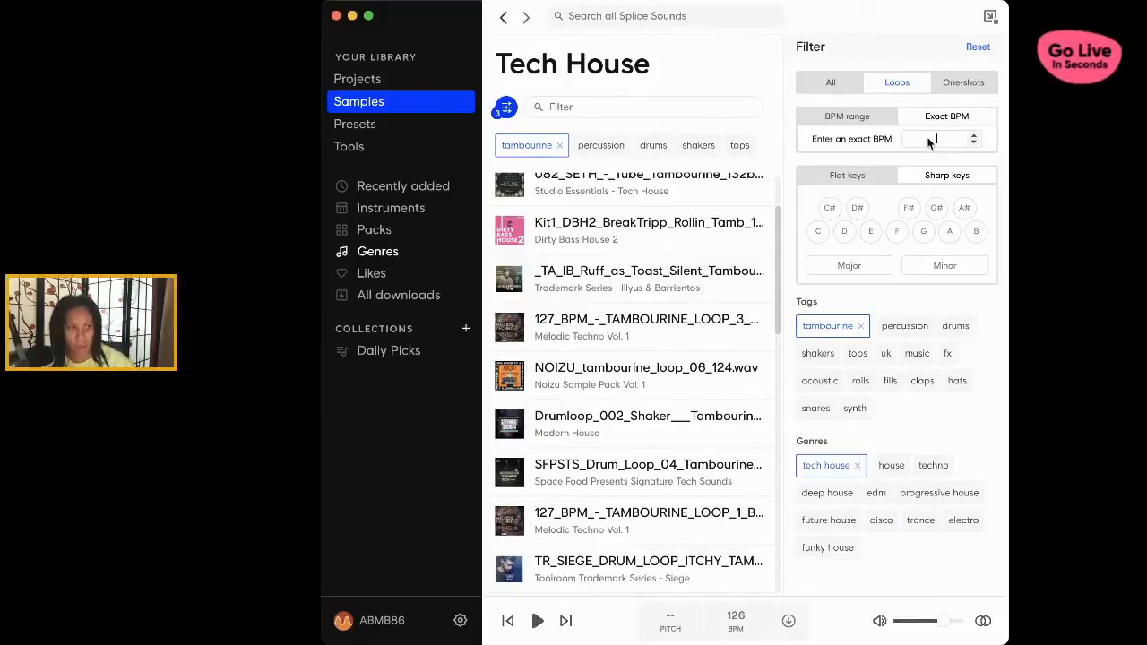
{"action": "type", "text": "22122"}
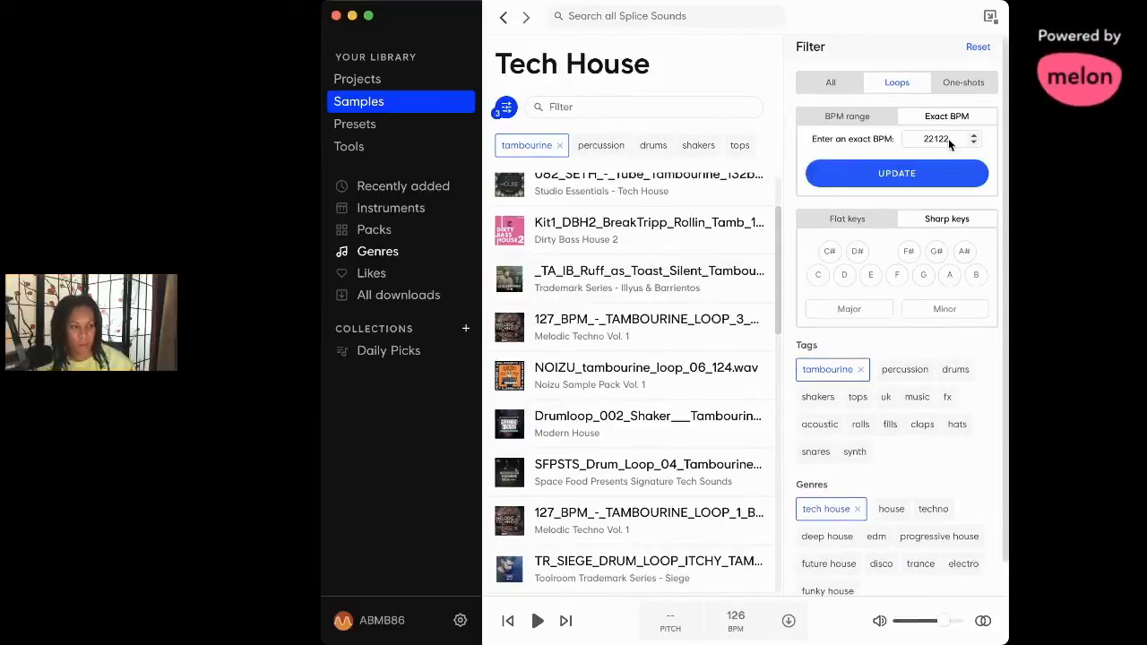
{"action": "left_click", "coordinate": [941, 141]}
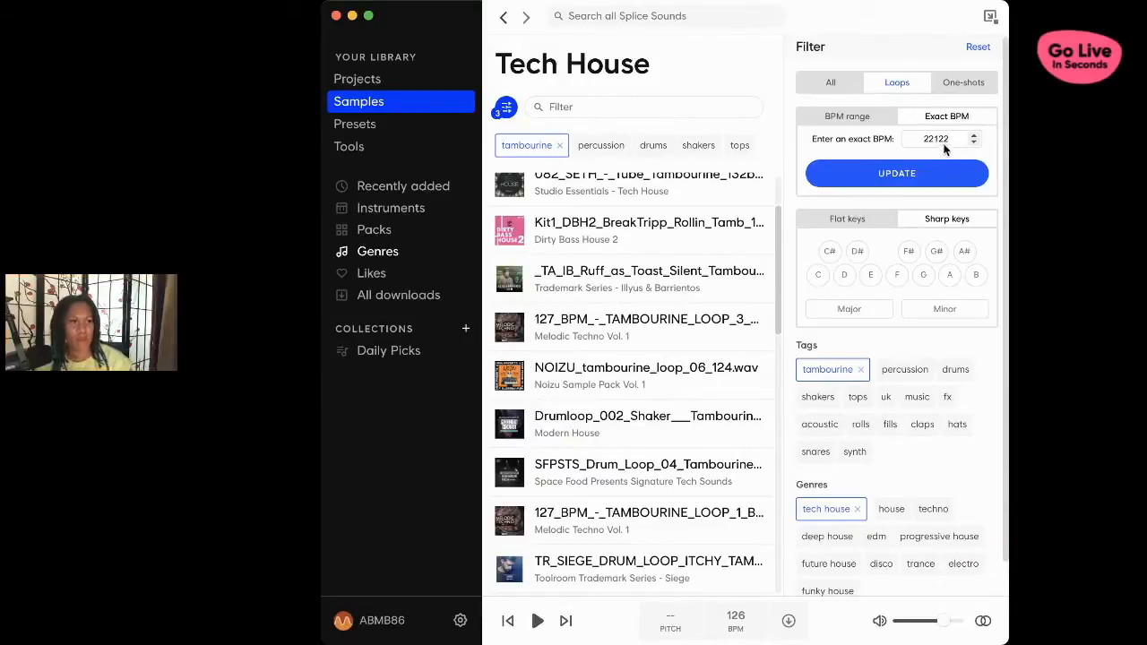
{"action": "double_click", "coordinate": [950, 138]}
{"action": "key", "text": "BackSpace"}
{"action": "type", "text": "1"}
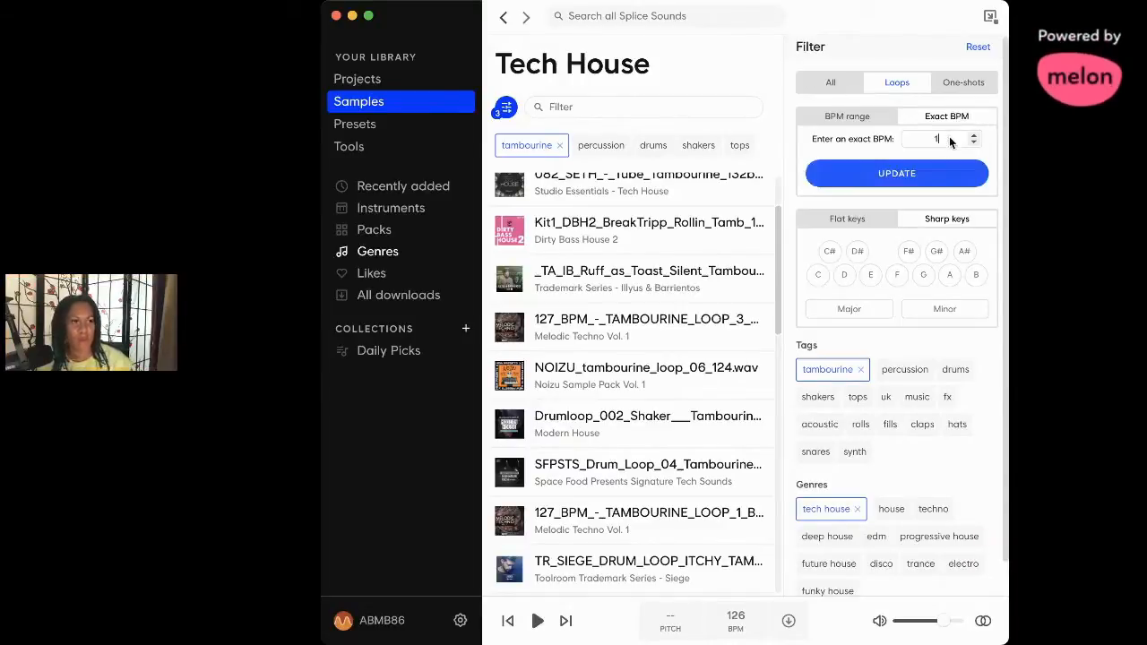
{"action": "type", "text": "22"}
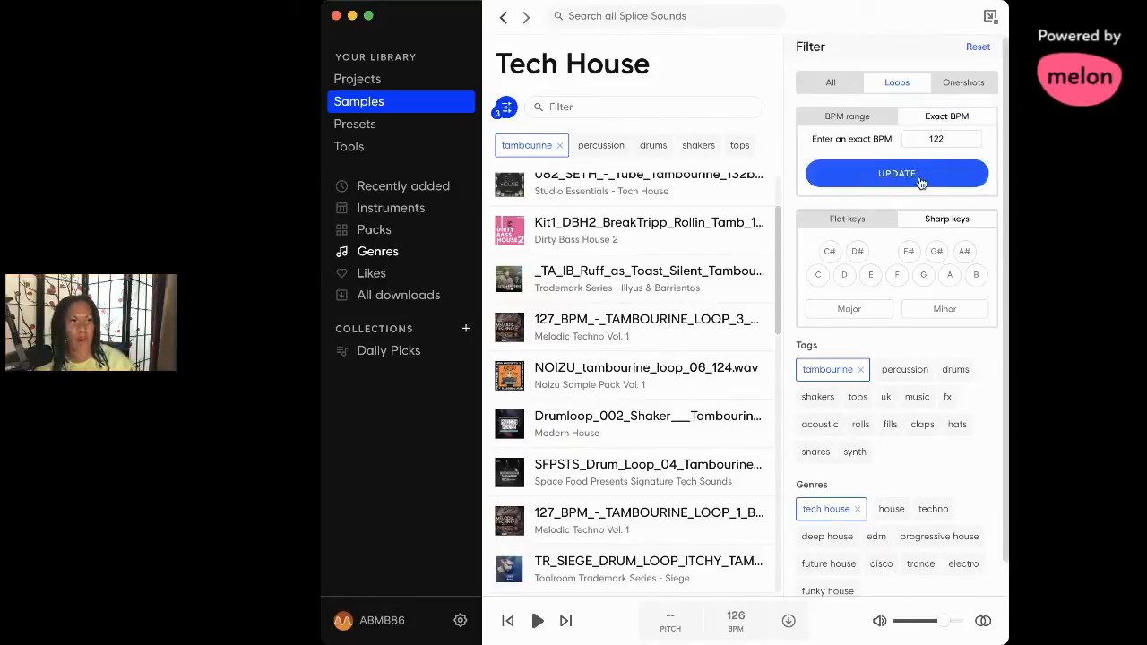
{"action": "left_click", "coordinate": [921, 176]}
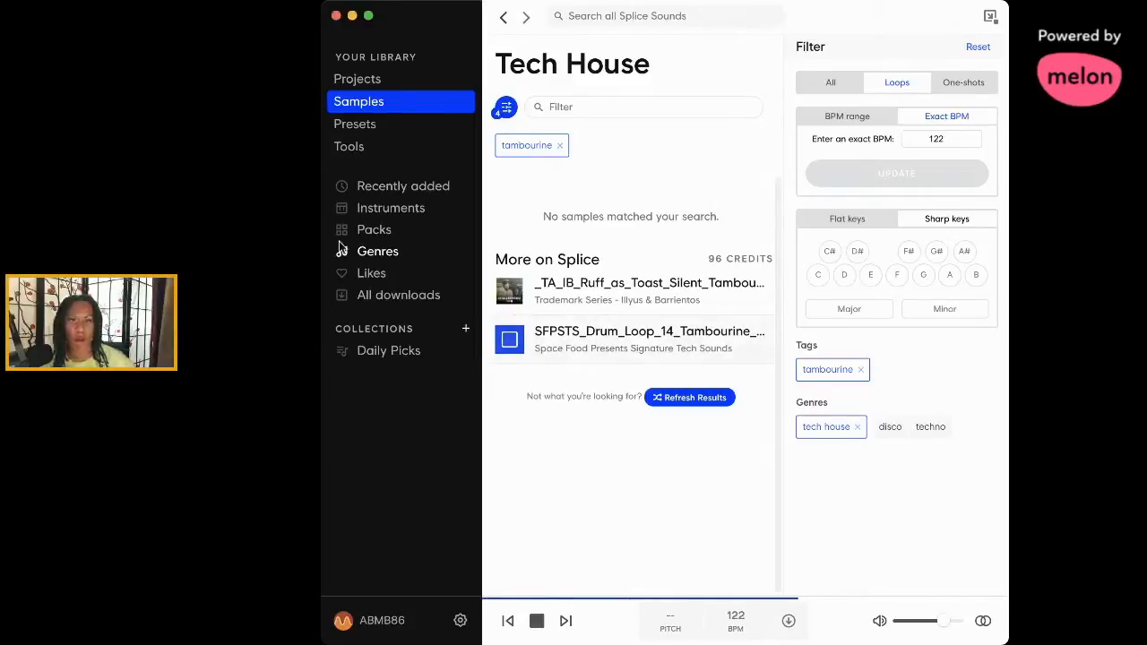
- Download the SFPSTS_Drum_Loop_14_Tambourine loop and open its enclosing folder
{"action": "left_click", "coordinate": [753, 344]}
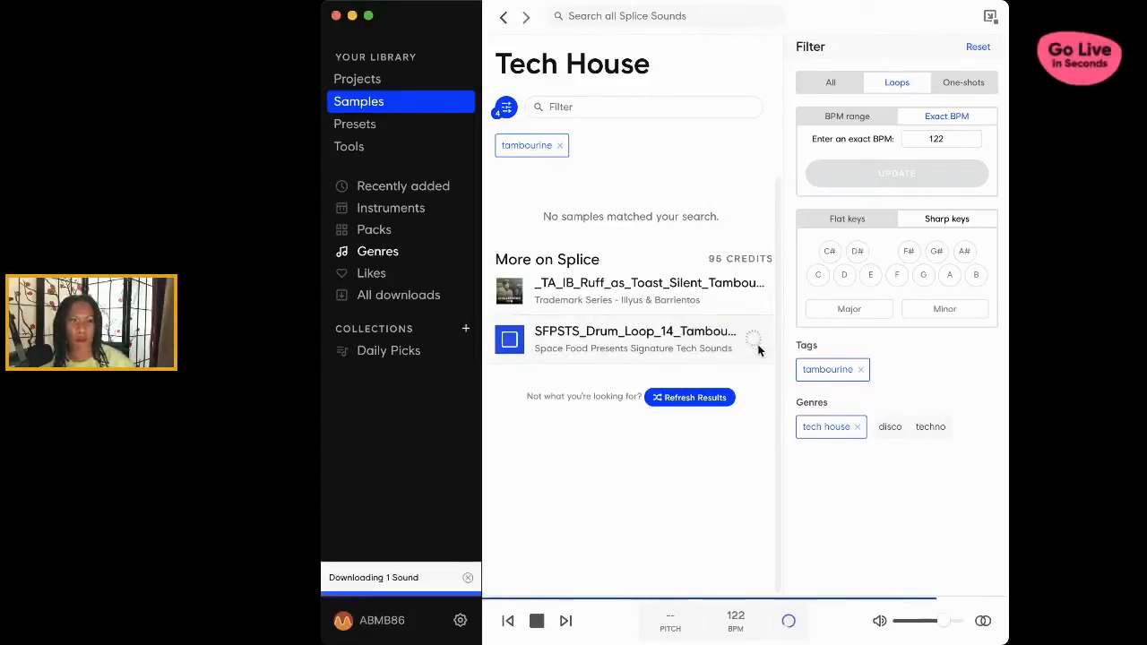
{"action": "left_click", "coordinate": [767, 328]}
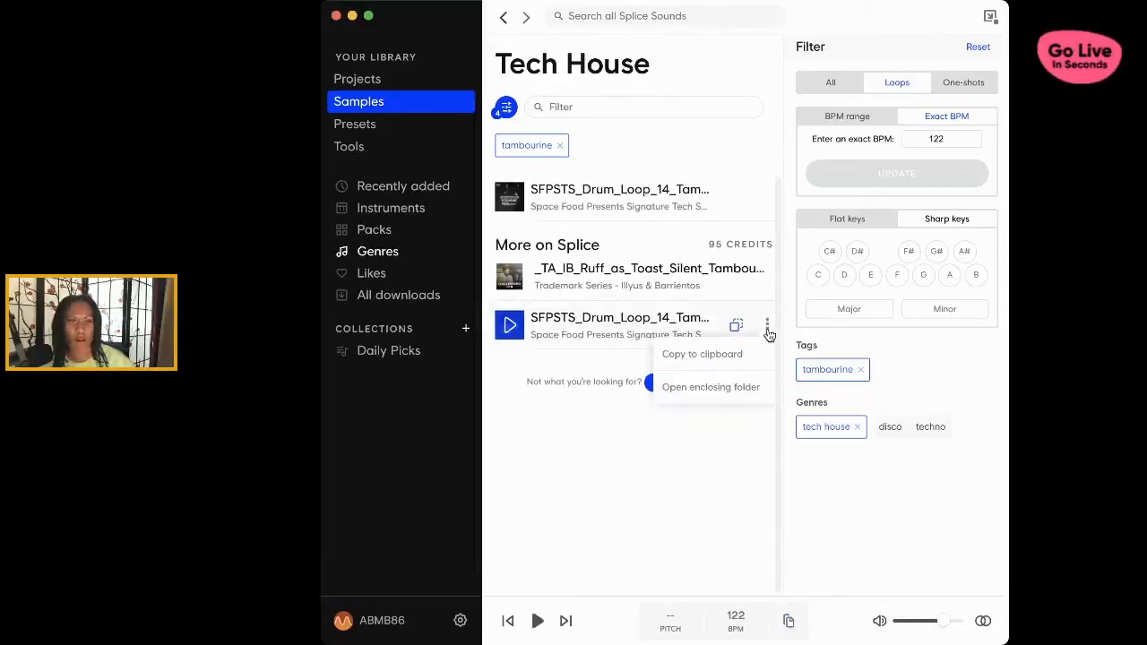
{"action": "left_click", "coordinate": [715, 393]}
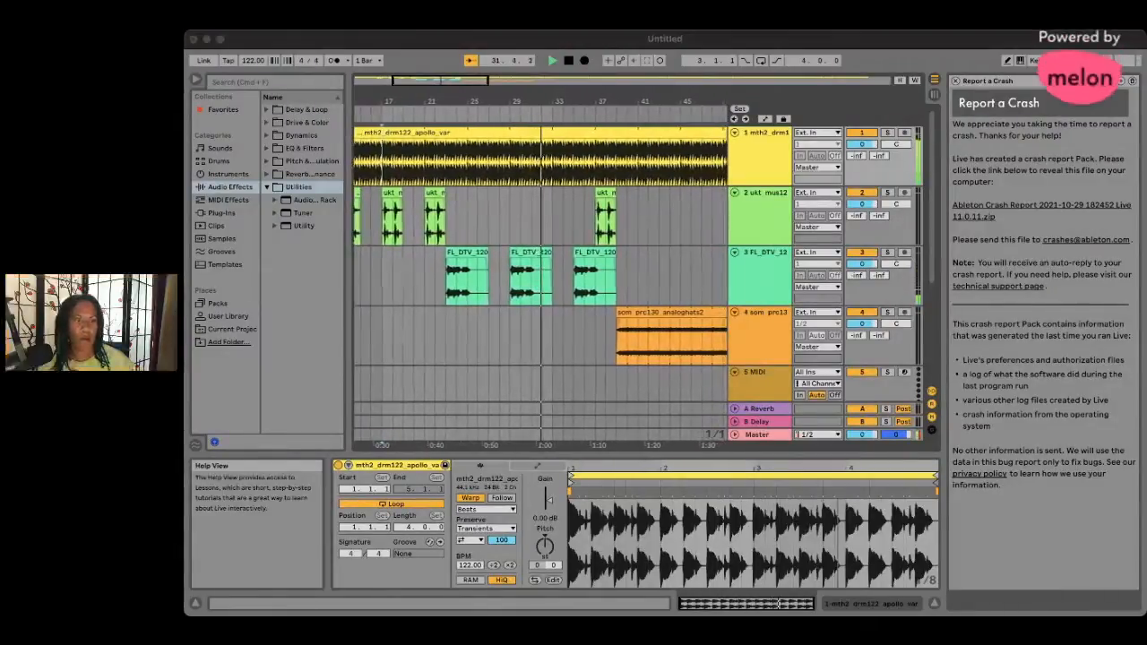
- Place the SFPSTS_Drum_Loop_14_Tambourine loop in the Ableton Live arrangement and position it on track 3 from bar 46 to bar 57
{"action": "left_click", "coordinate": [486, 350]}
{"action": "left_click_drag", "start_coordinate": [486, 350], "coordinate": [543, 350]}
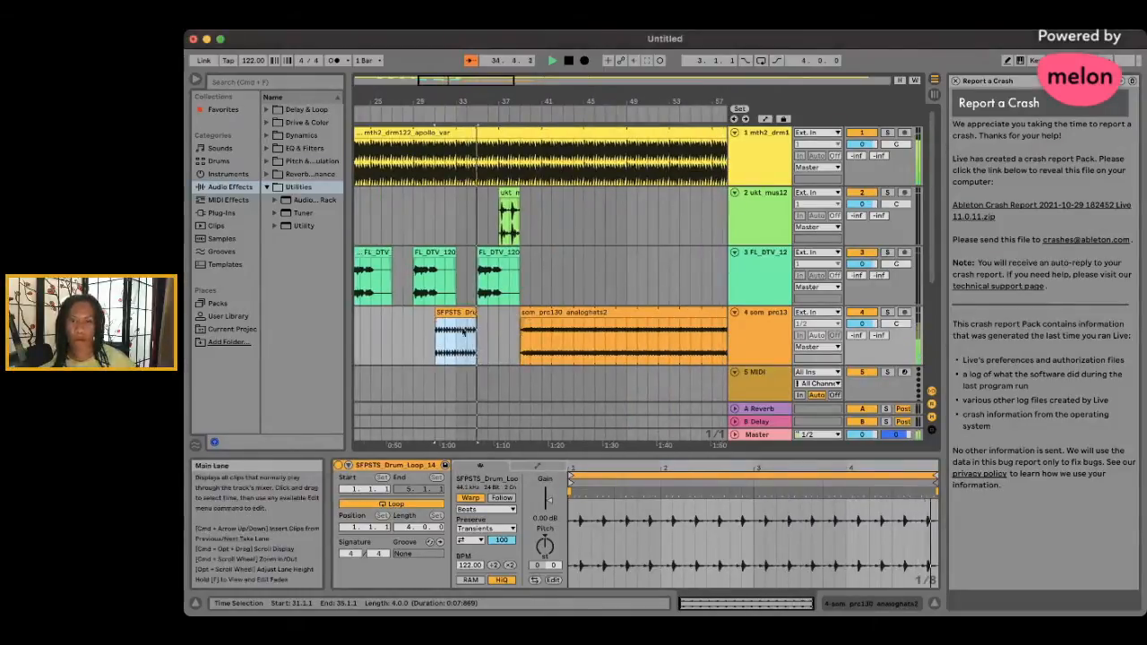
{"action": "left_click_drag", "start_coordinate": [640, 283], "coordinate": [713, 255]}
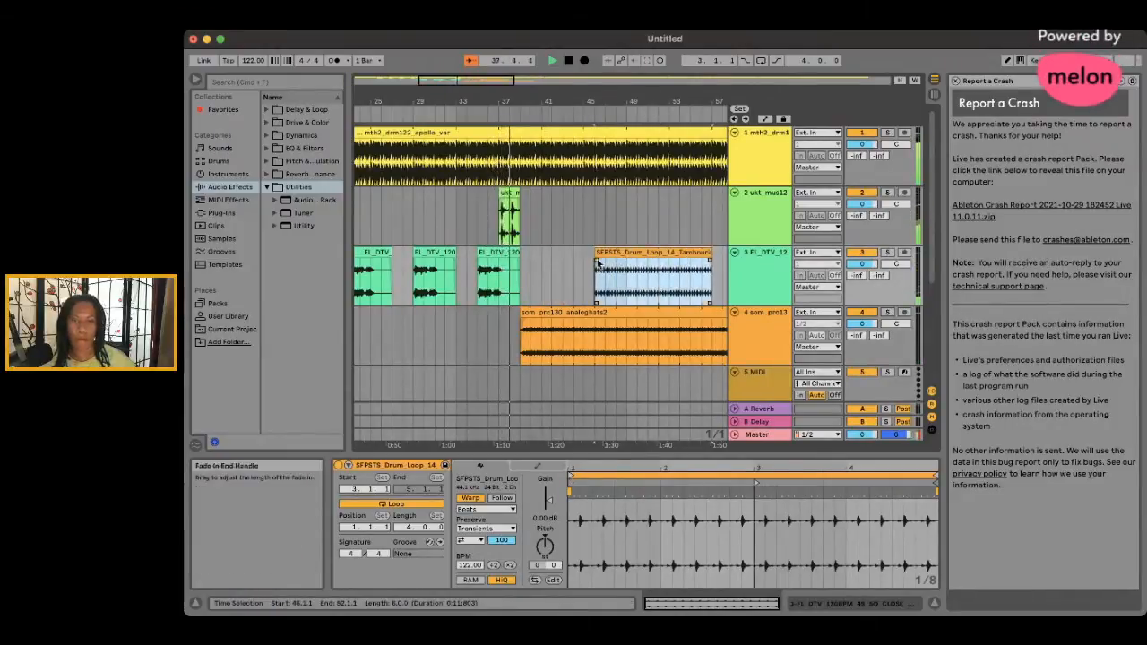
- Add a fade-in of about two bars to the SFPSTS_Drum_Loop_14 clip and set its gain to 0.94 dB
{"action": "left_click_drag", "start_coordinate": [597, 261], "coordinate": [648, 278]}
{"action": "scroll", "coordinate": [605, 287], "scroll_direction": "right", "scroll_amount": 6}
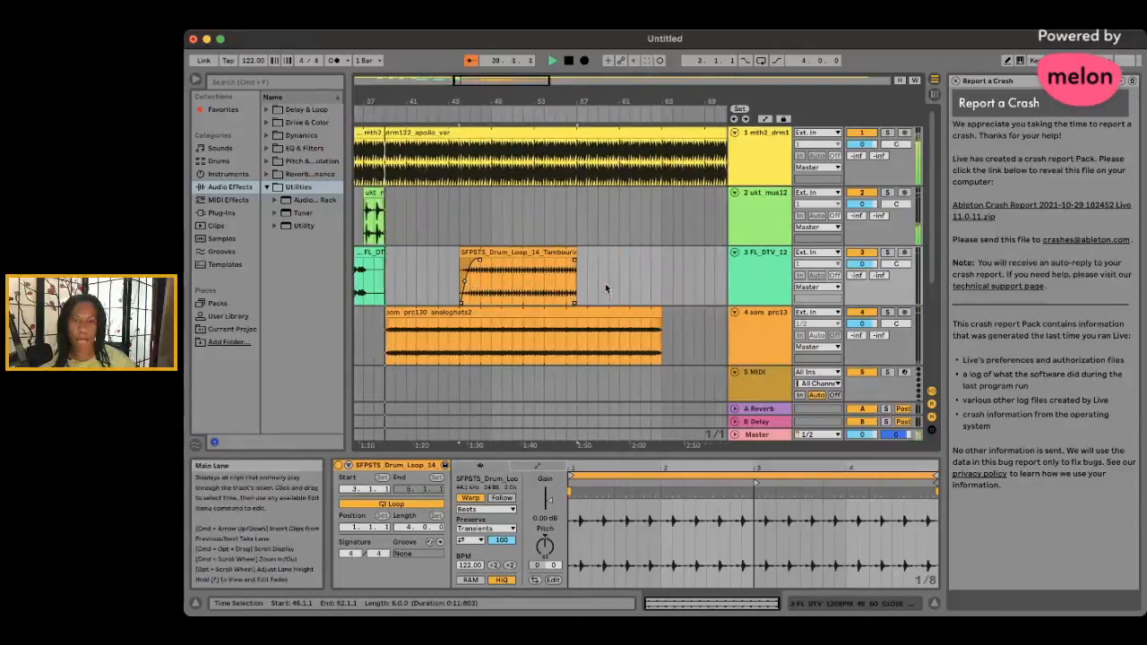
{"action": "left_click", "coordinate": [541, 288]}
{"action": "left_click_drag", "start_coordinate": [551, 504], "coordinate": [551, 502]}
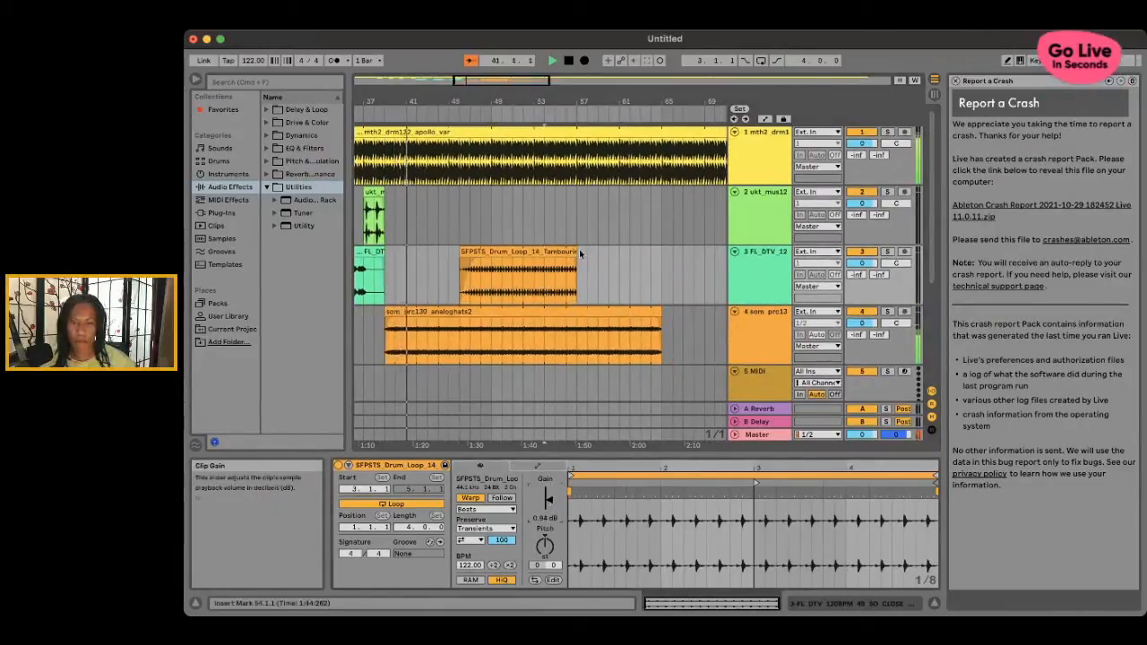
- Extend the end of the SFPSTS_Drum_Loop_14 clip on track 3 to about bar 60
{"action": "left_click_drag", "start_coordinate": [577, 254], "coordinate": [610, 257]}
{"action": "scroll", "coordinate": [640, 301], "scroll_direction": "right", "scroll_amount": 6}
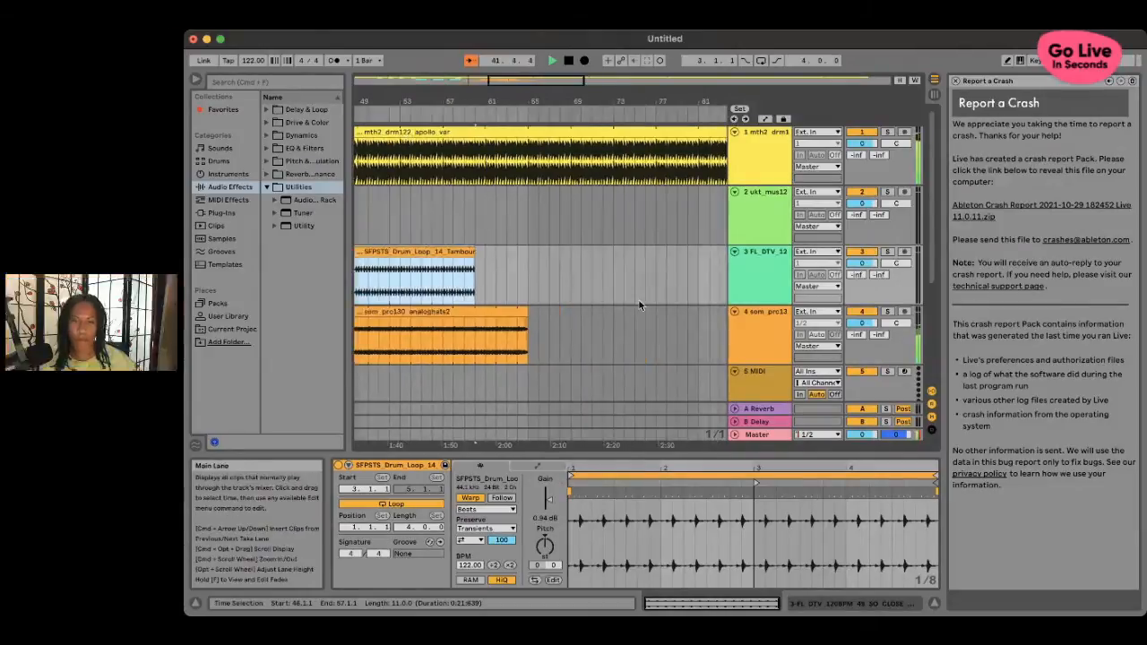
- Extend the ends of the tambourine clip on track 3 and the som_prc130_analoghats2 clip on track 4 to bar 72
{"action": "left_click_drag", "start_coordinate": [520, 313], "coordinate": [595, 313]}
{"action": "scroll", "coordinate": [556, 311], "scroll_direction": "left", "scroll_amount": 6}
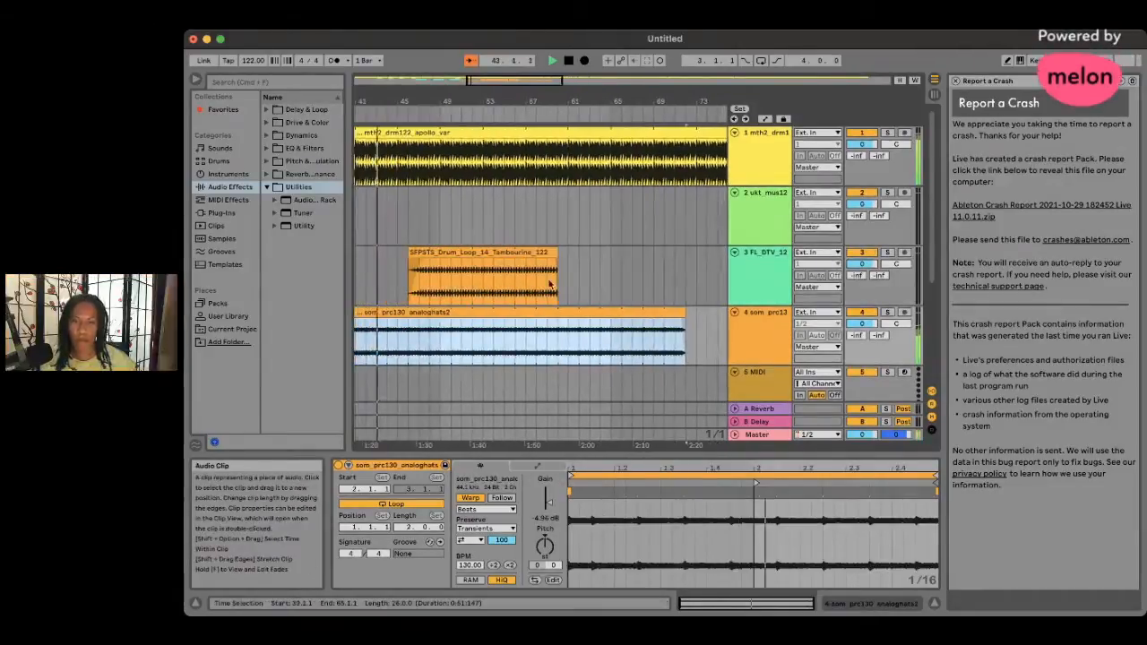
{"action": "left_click", "coordinate": [527, 262]}
{"action": "left_click_drag", "start_coordinate": [554, 254], "coordinate": [696, 256]}
{"action": "scroll", "coordinate": [574, 307], "scroll_direction": "right", "scroll_amount": 6}
{"action": "mouse_move", "coordinate": [545, 315]}
{"action": "left_mouse_down"}
{"action": "mouse_move", "coordinate": [558, 317]}
{"action": "mouse_move", "coordinate": [555, 307]}
{"action": "left_mouse_up"}
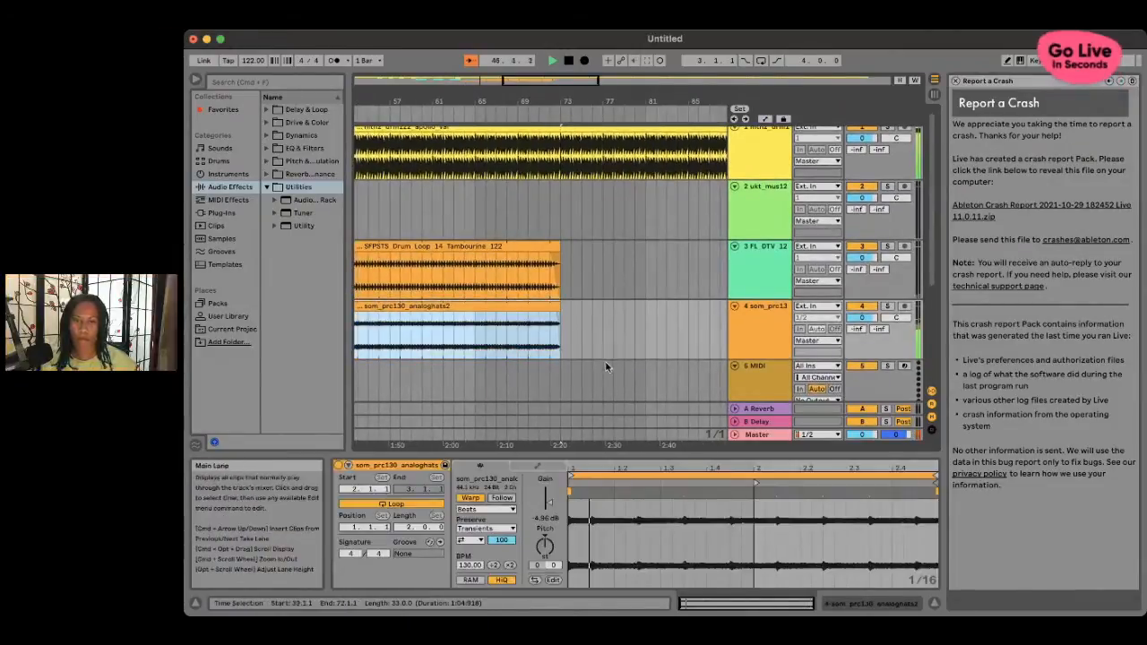
- Select the tambourine and analog hats clips together and extend both ends to about bar 87
{"action": "left_click_drag", "start_coordinate": [606, 367], "coordinate": [716, 255]}
{"action": "scroll", "coordinate": [581, 269], "scroll_direction": "left", "scroll_amount": 6}
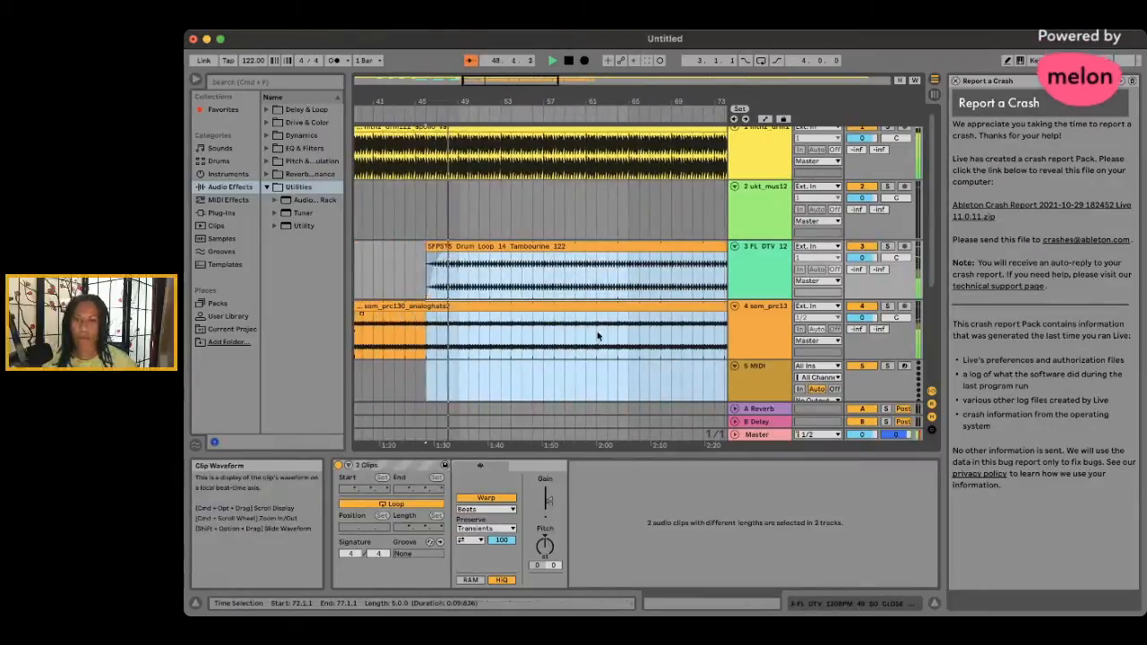
- Set the gain of the tambourine clip to 4.06 dB and of the som_prc130_analoghats2 clip to -7.95 dB
{"action": "left_click", "coordinate": [550, 290]}
{"action": "left_click", "coordinate": [558, 341]}
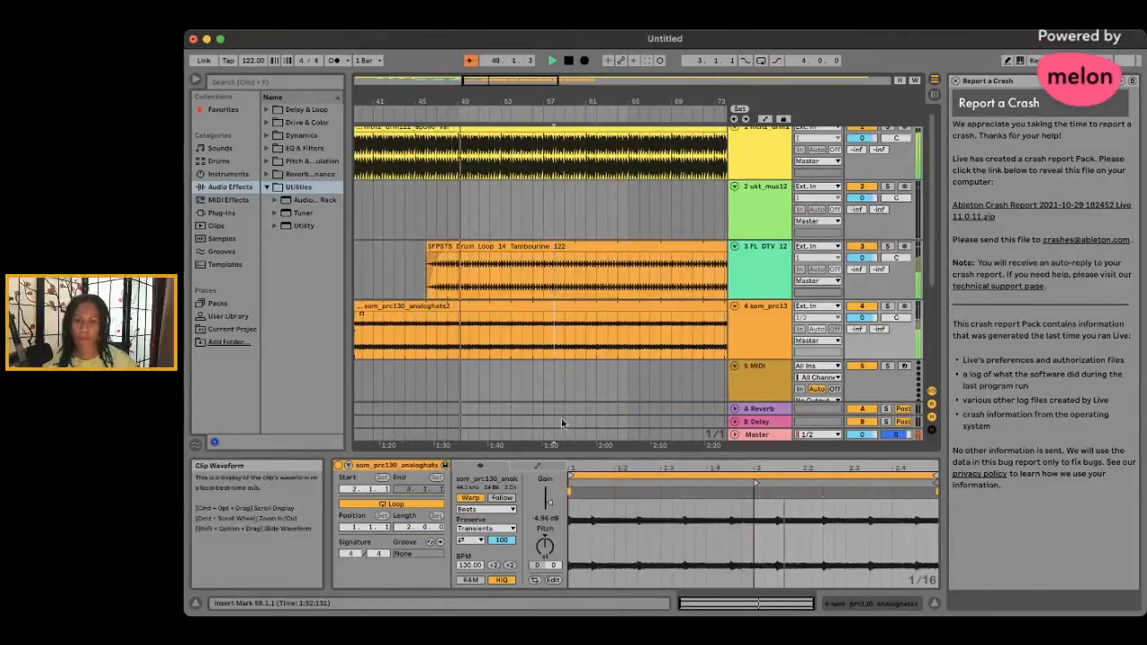
{"action": "left_click", "coordinate": [541, 284]}
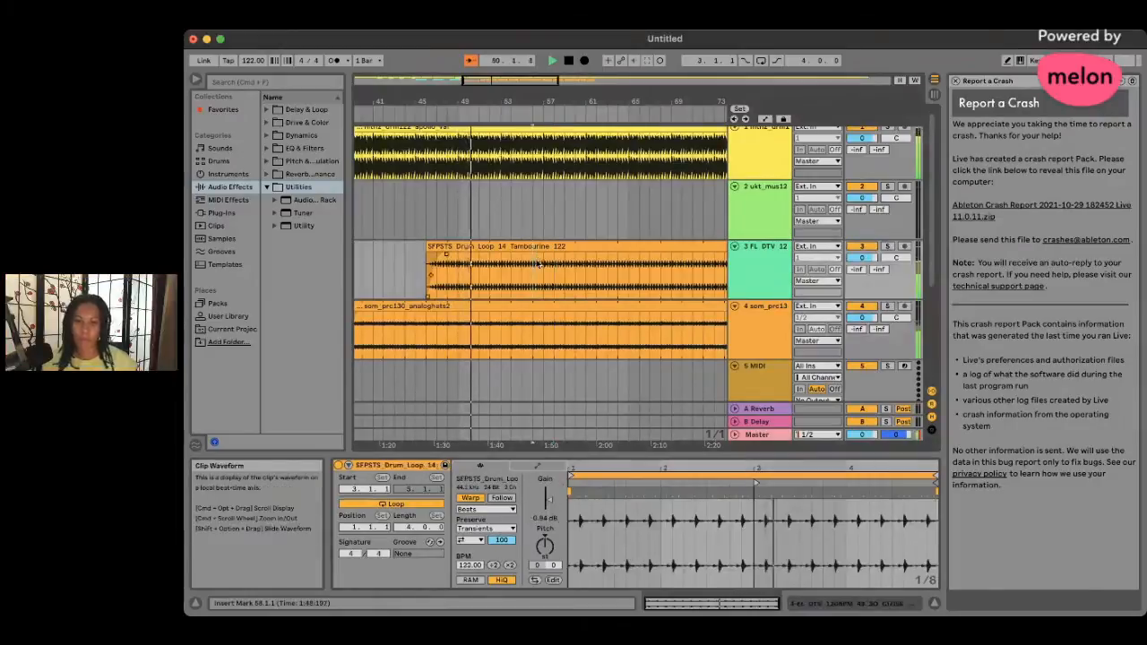
{"action": "left_click_drag", "start_coordinate": [553, 499], "coordinate": [553, 492]}
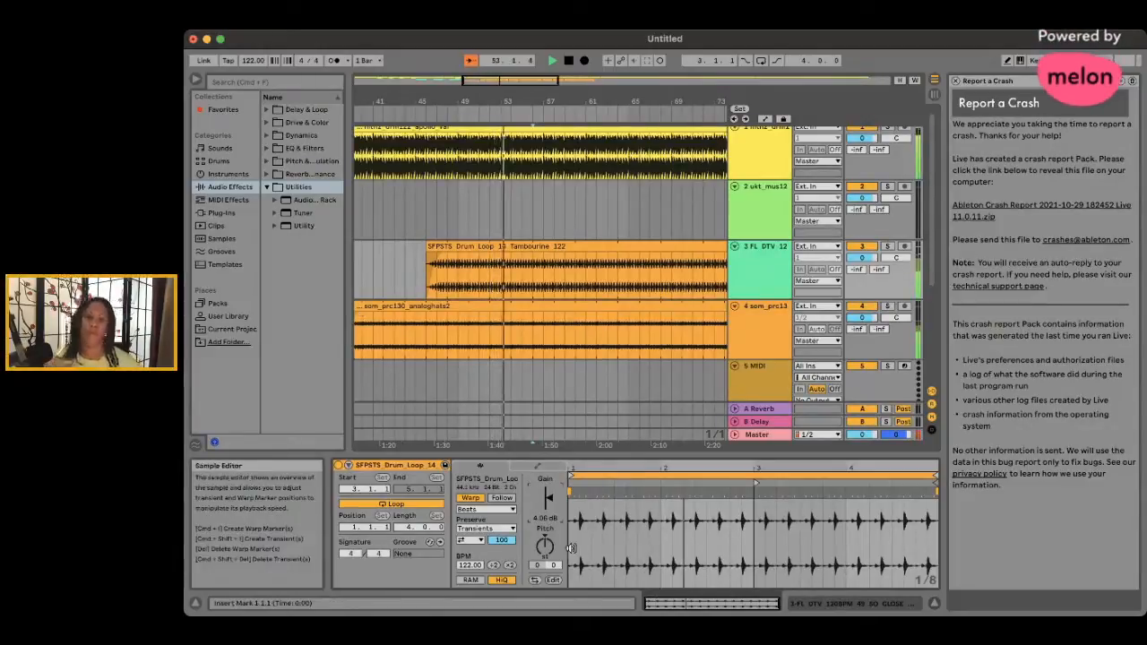
{"action": "left_click", "coordinate": [558, 350]}
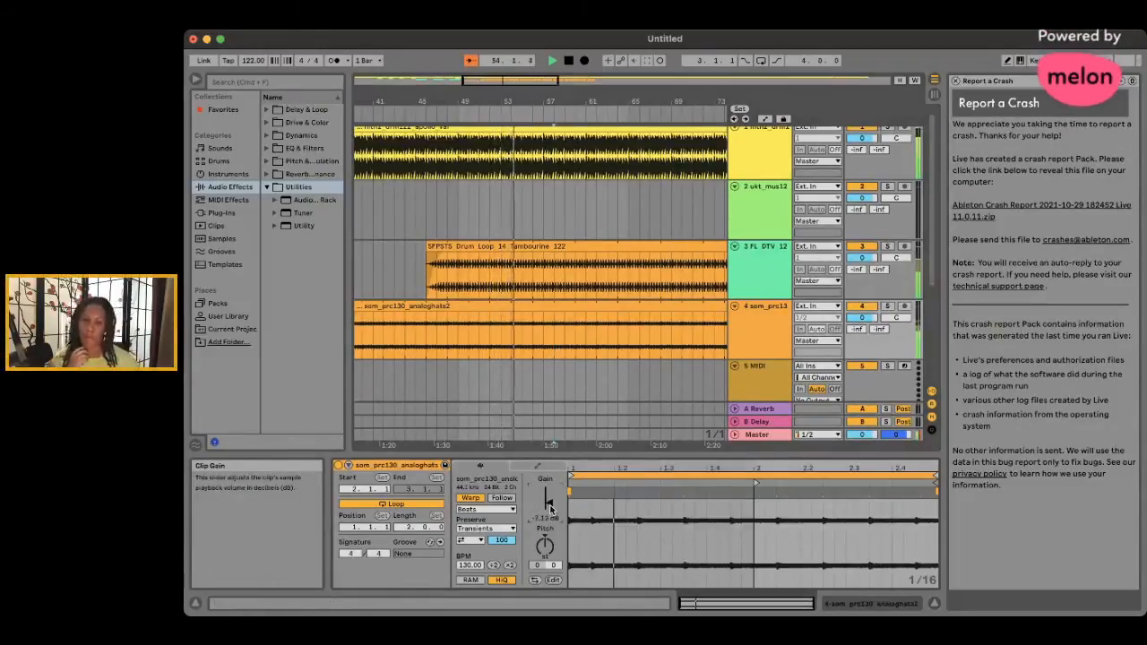
{"action": "left_click_drag", "start_coordinate": [547, 497], "coordinate": [547, 504]}
{"action": "scroll", "coordinate": [560, 354], "scroll_direction": "right", "scroll_amount": 10}
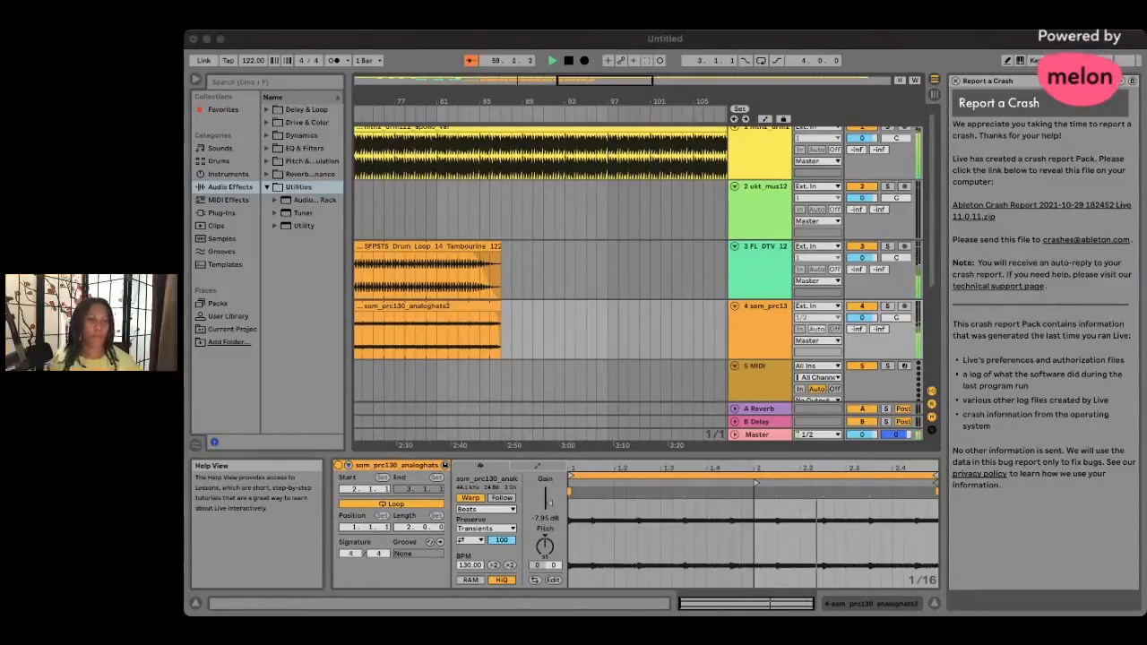
{"action": "left_click", "coordinate": [560, 36]}
{"action": "scroll", "coordinate": [502, 260], "scroll_direction": "left", "scroll_amount": 10}
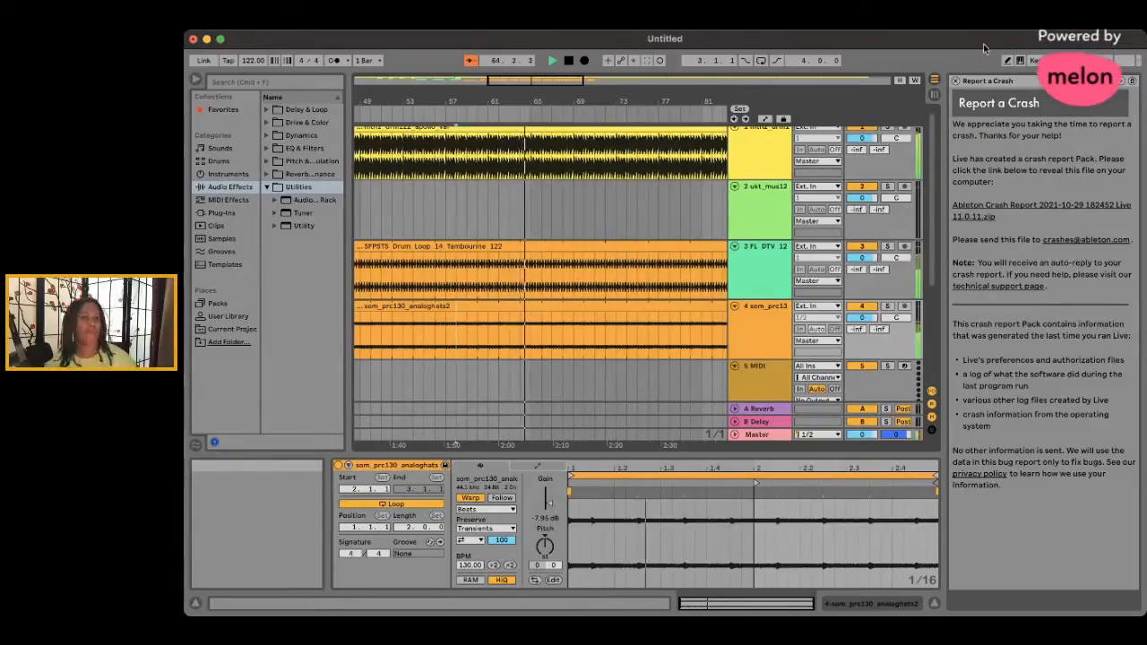
- Try shortening the tambourine clip on track 3 to bar 71, and restore its end to about bar 87
{"action": "scroll", "coordinate": [567, 282], "scroll_direction": "right", "scroll_amount": 5}
{"action": "left_click_drag", "start_coordinate": [567, 260], "coordinate": [418, 260]}
{"action": "scroll", "coordinate": [418, 260], "scroll_direction": "left", "scroll_amount": 3}
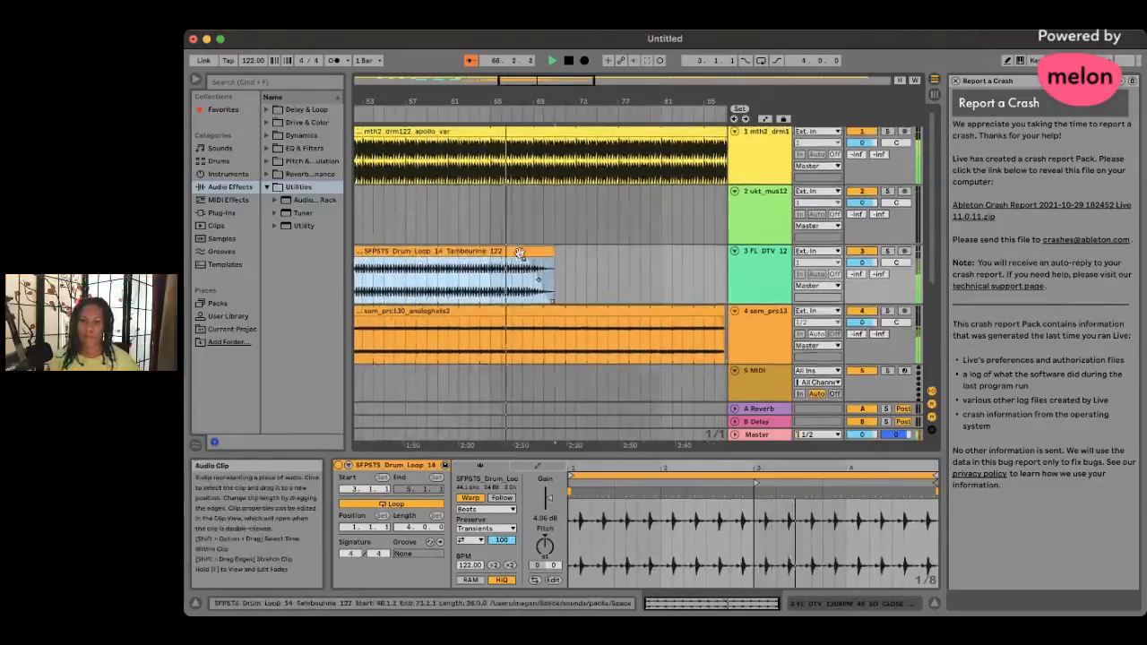
{"action": "scroll", "coordinate": [615, 313], "scroll_direction": "right", "scroll_amount": 2}
{"action": "left_click", "coordinate": [624, 328]}
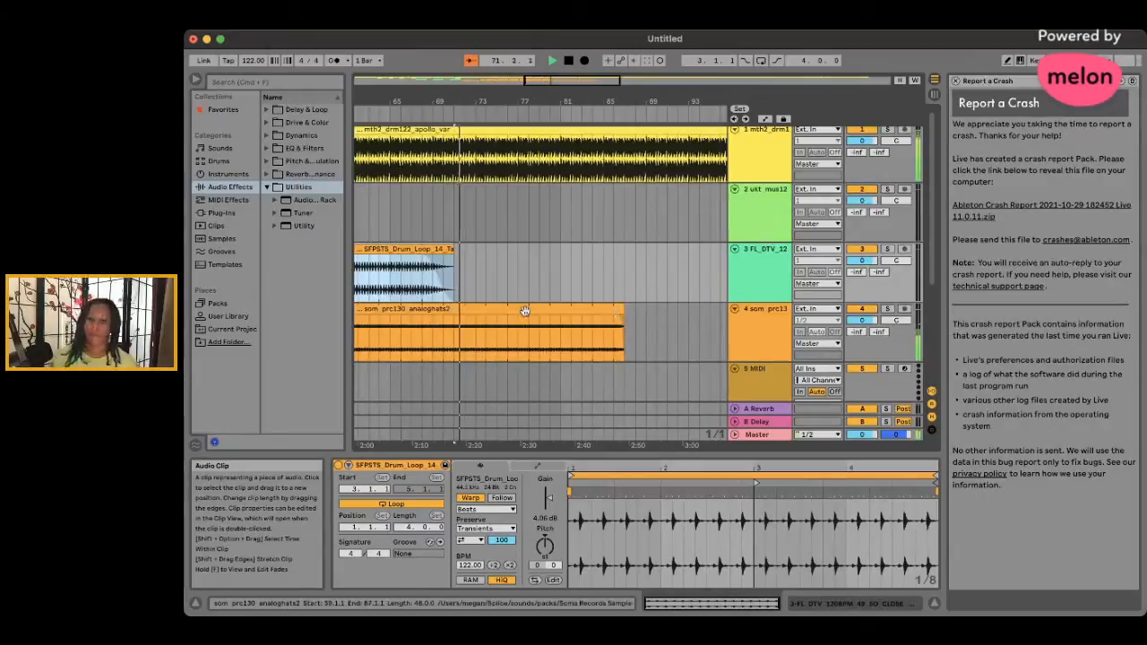
{"action": "scroll", "coordinate": [528, 310], "scroll_direction": "left", "scroll_amount": 5}
{"action": "left_click_drag", "start_coordinate": [536, 251], "coordinate": [709, 251]}
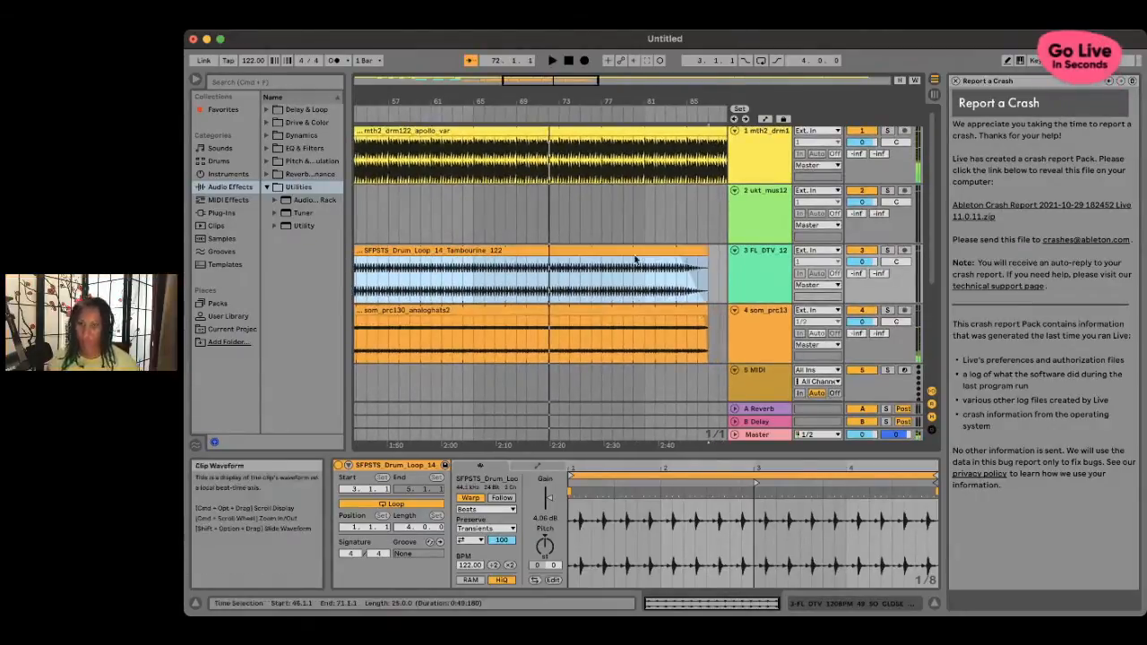
- Shorten the som_prc130_analoghats2 clip on track 4 to end at bar 74, with a fade-out of about two bars
{"action": "scroll", "coordinate": [659, 259], "scroll_direction": "right", "scroll_amount": 2}
{"action": "key", "text": "space"}
{"action": "left_click", "coordinate": [666, 311]}
{"action": "left_click_drag", "start_coordinate": [666, 311], "coordinate": [534, 312]}
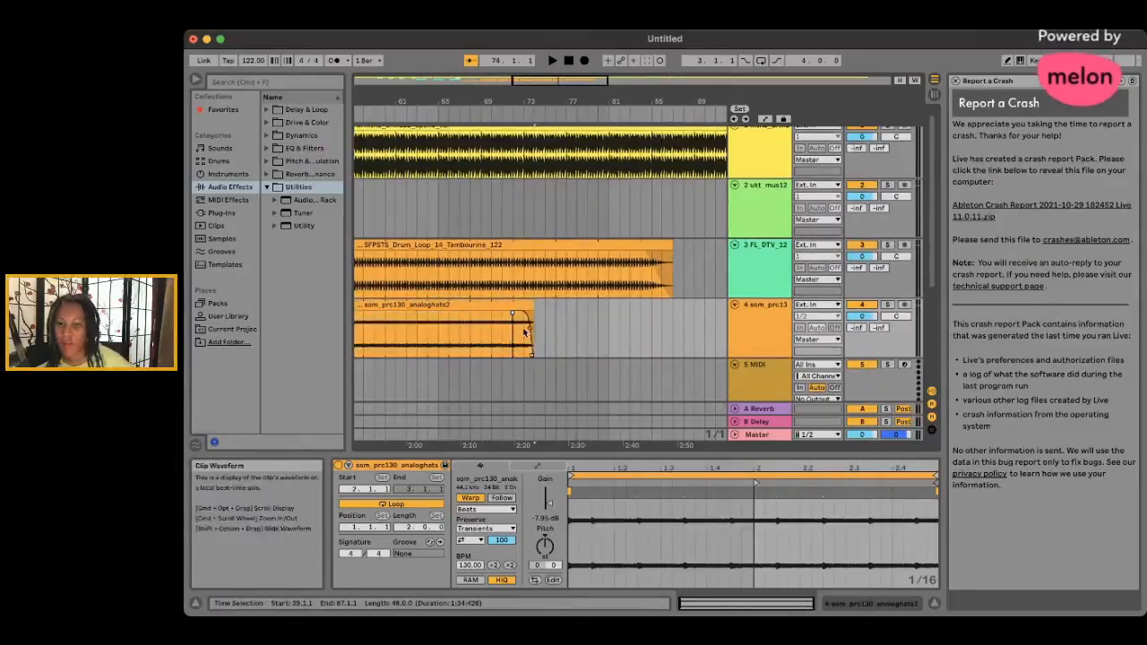
{"action": "left_click", "coordinate": [509, 115]}
{"action": "scroll", "coordinate": [540, 170], "scroll_direction": "left", "scroll_amount": 2}
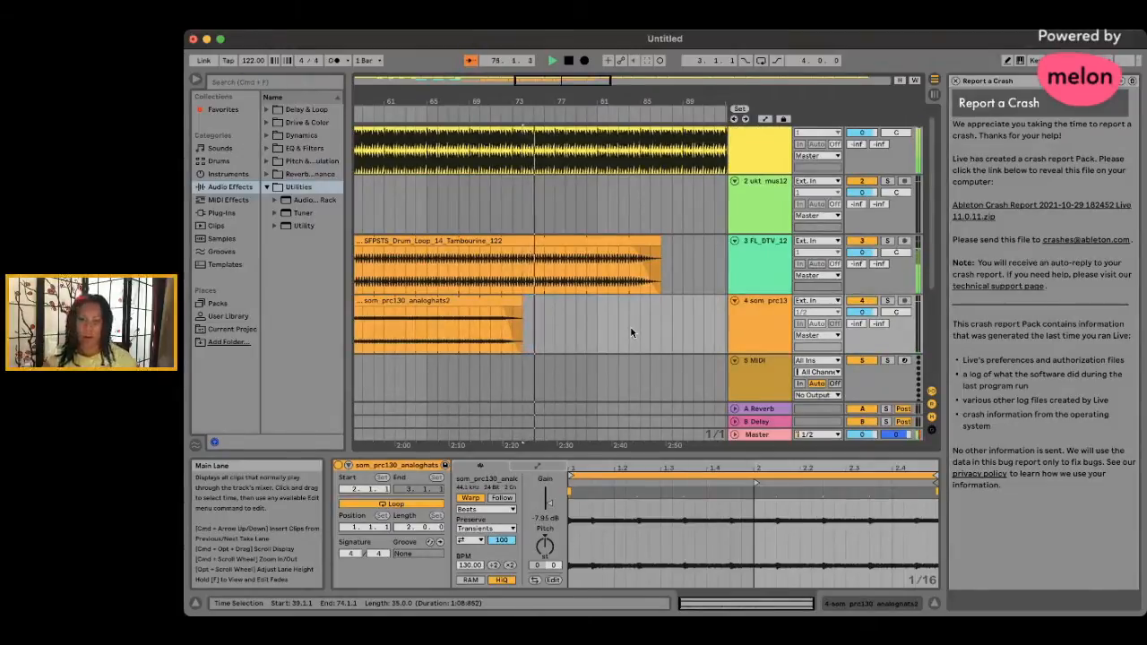
- Extend the end of the tambourine clip on track 3 to about bar 115 and stop playback
{"action": "scroll", "coordinate": [628, 296], "scroll_direction": "right", "scroll_amount": 5}
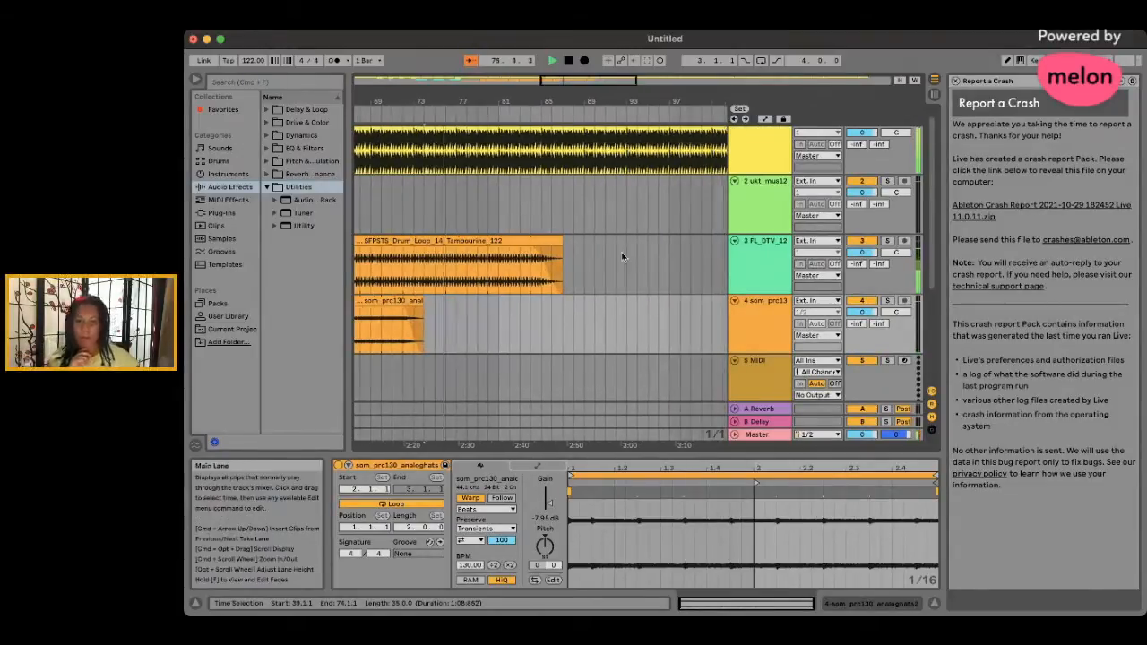
{"action": "left_click", "coordinate": [563, 241]}
{"action": "left_click_drag", "start_coordinate": [563, 240], "coordinate": [703, 251]}
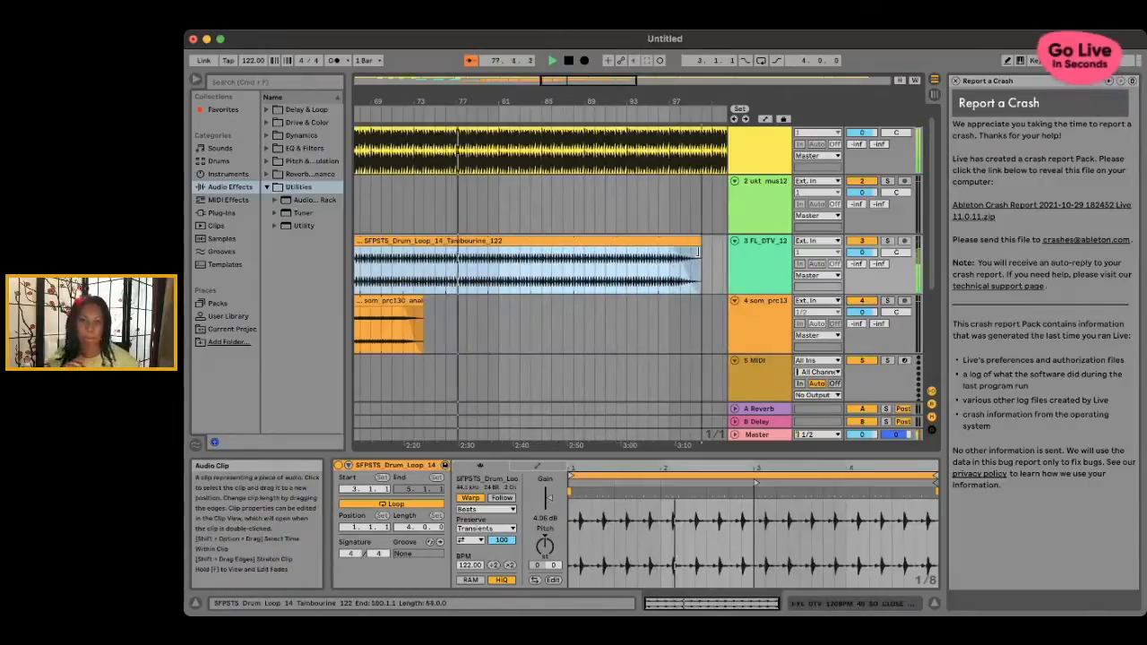
{"action": "scroll", "coordinate": [669, 258], "scroll_direction": "right", "scroll_amount": 5}
{"action": "scroll", "coordinate": [669, 257], "scroll_direction": "right", "scroll_amount": 3}
{"action": "left_click_drag", "start_coordinate": [535, 248], "coordinate": [709, 253]}
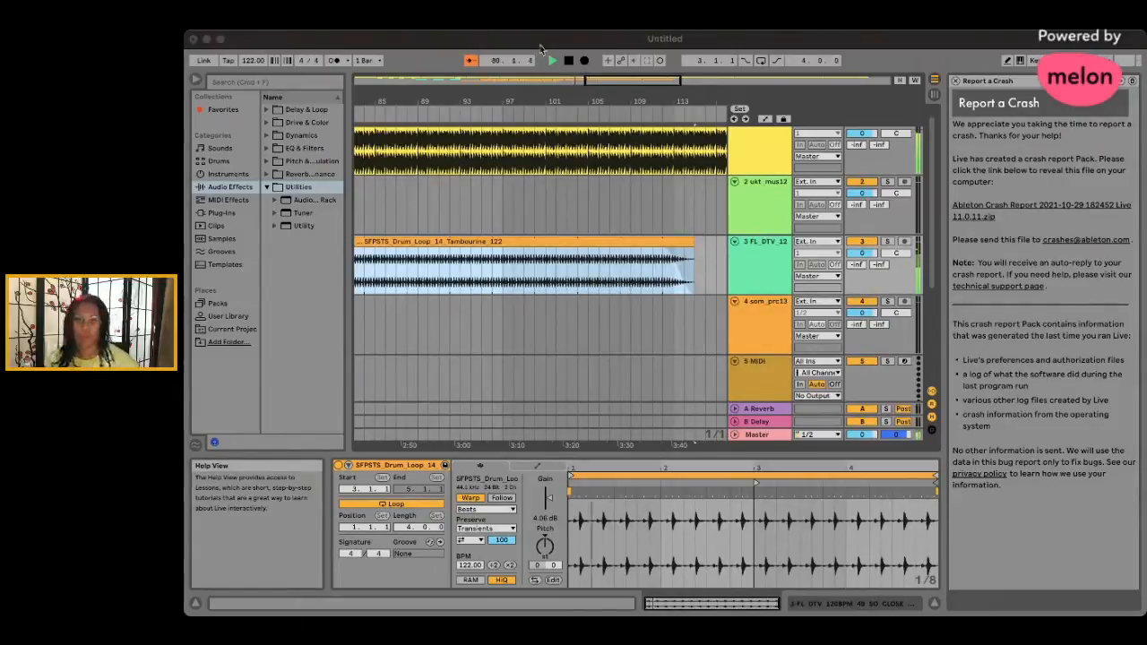
{"action": "left_click", "coordinate": [568, 64]}
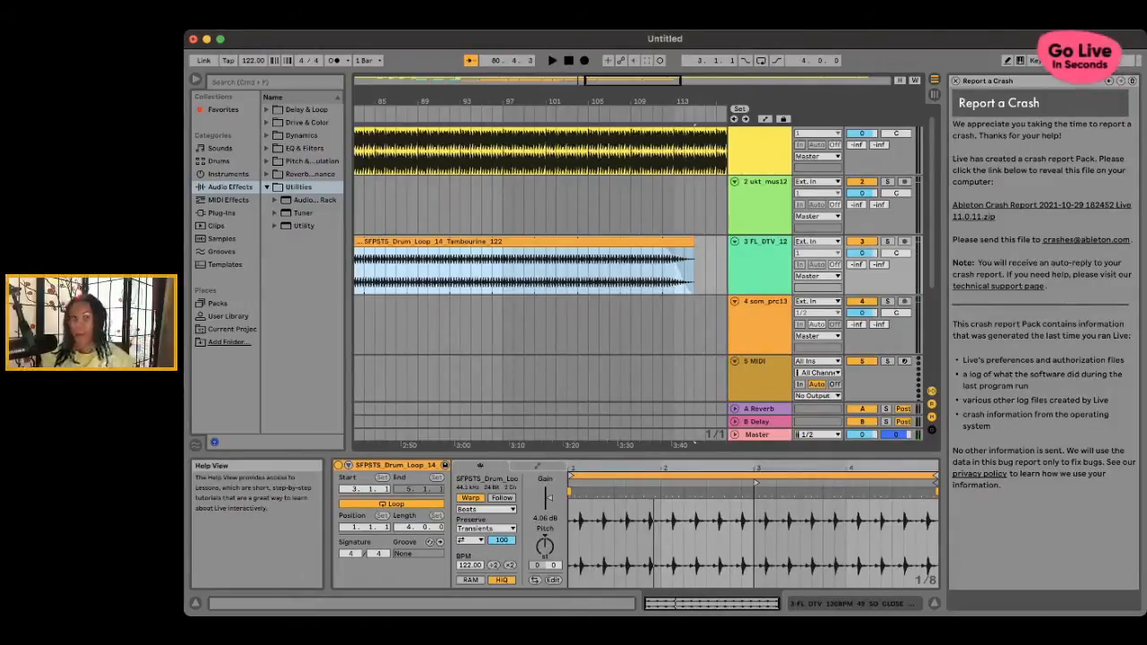
- Switch to Splice, expand the list of tags and filter the Tech House samples by the uk tag
{"action": "scroll", "coordinate": [516, 215], "scroll_direction": "right", "scroll_amount": 10}
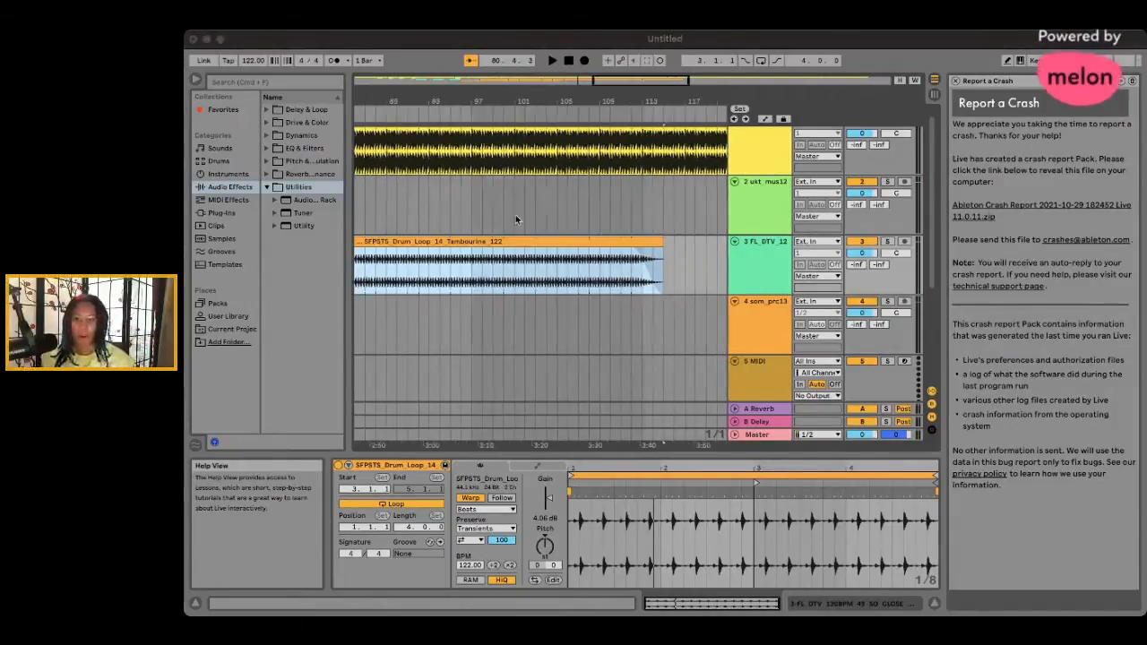
{"action": "scroll", "coordinate": [513, 216], "scroll_direction": "left", "scroll_amount": 12}
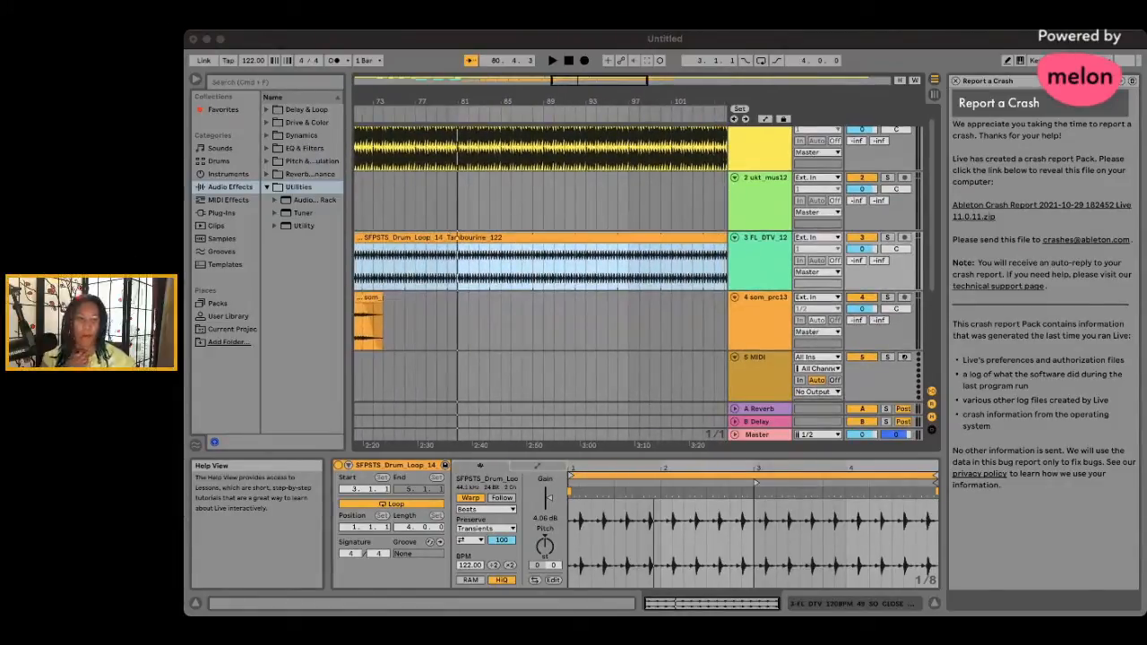
{"action": "scroll", "coordinate": [540, 264], "scroll_direction": "up", "scroll_amount": 1}
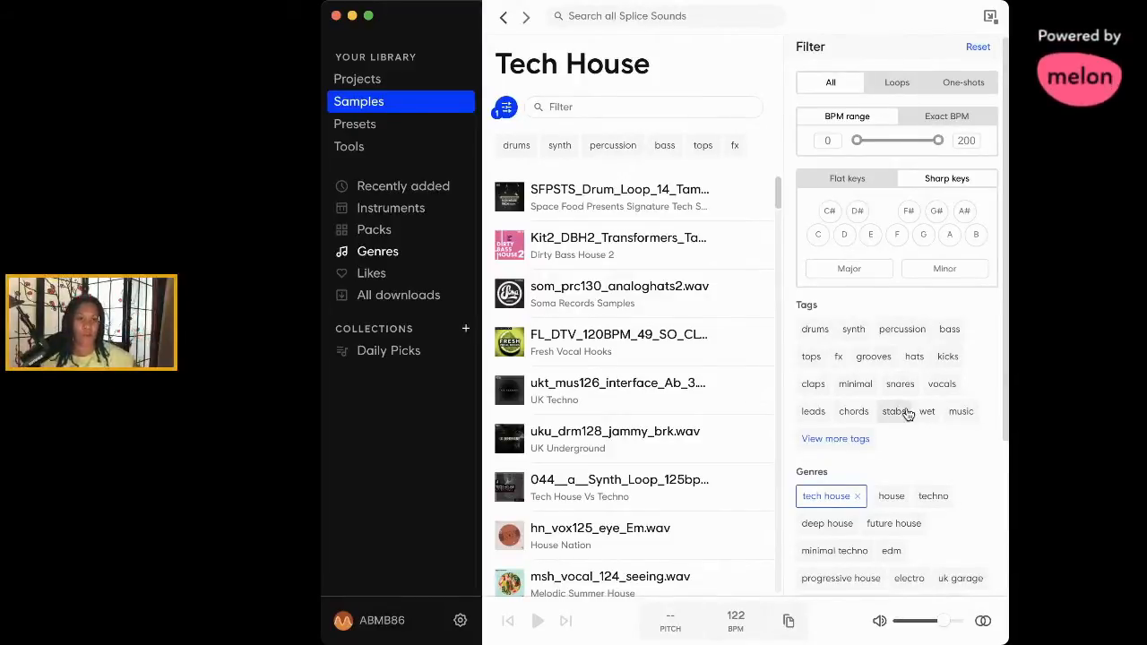
{"action": "left_click", "coordinate": [856, 439]}
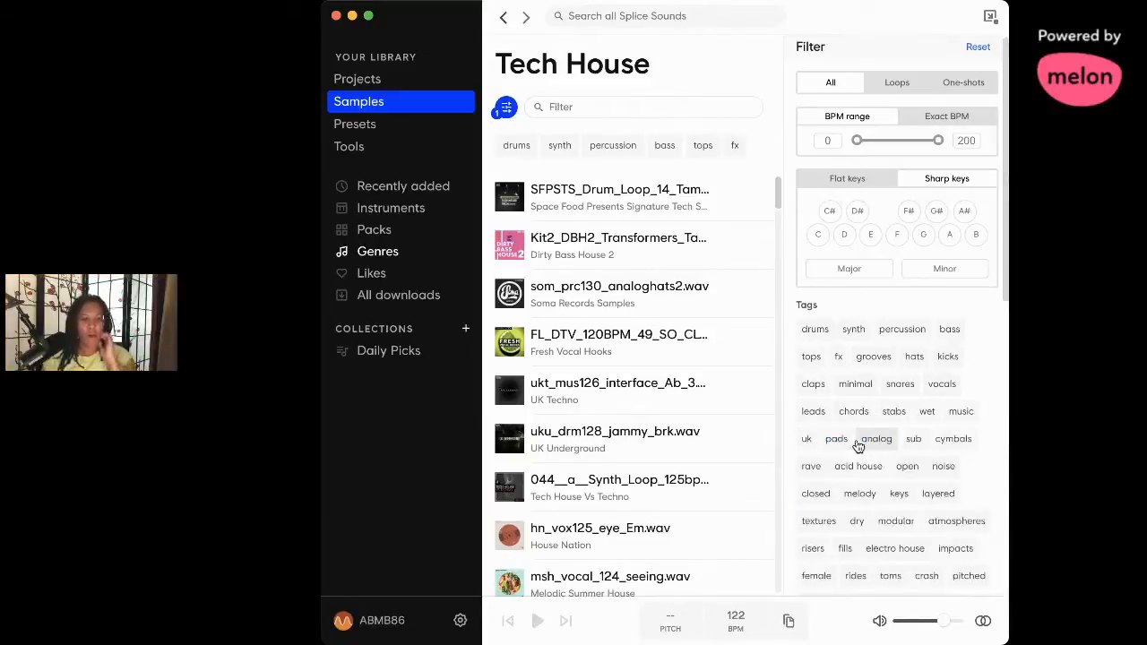
{"action": "scroll", "coordinate": [860, 425], "scroll_direction": "down", "scroll_amount": 3}
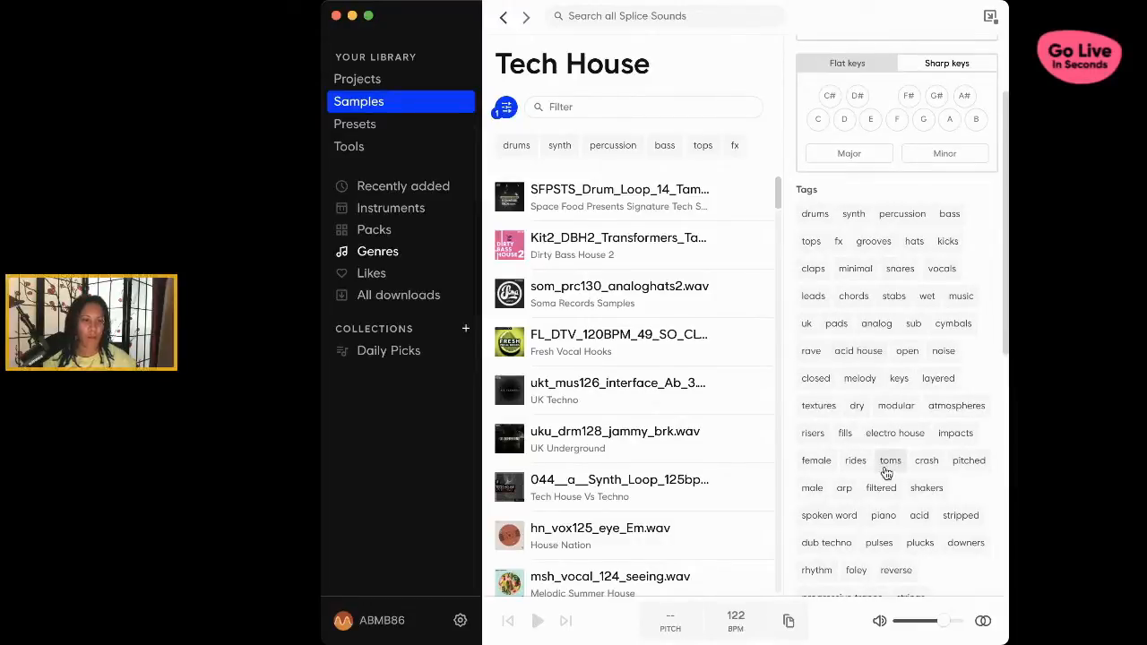
{"action": "left_click", "coordinate": [807, 324]}
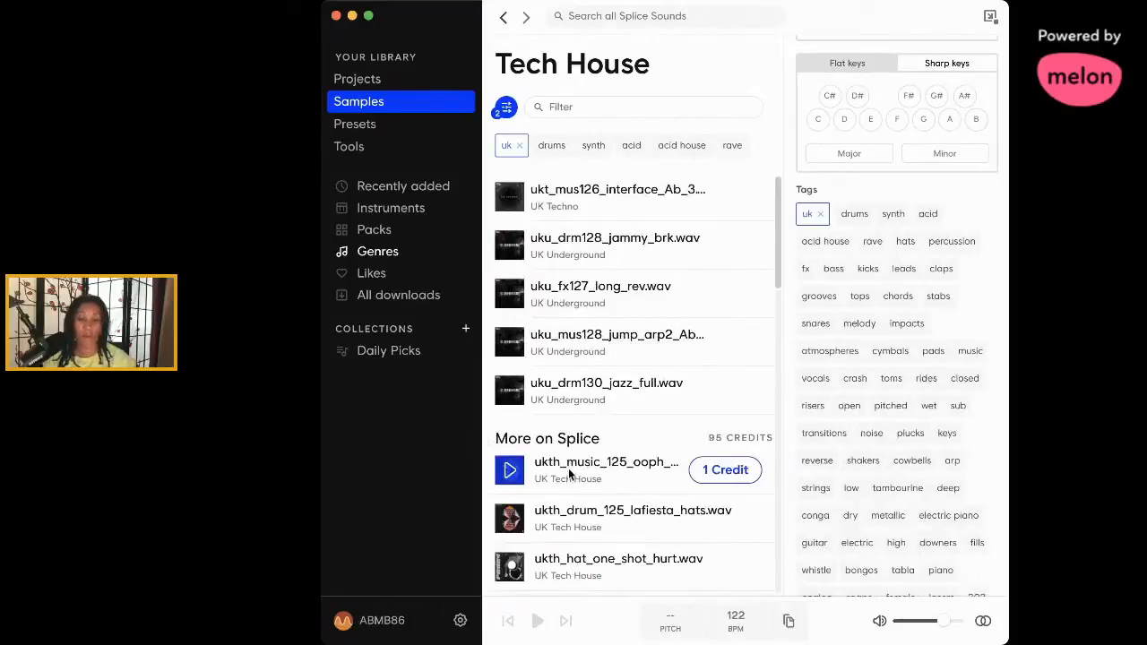
- Preview the wl_stab_yellow_005_Cm, ukth_hat_one_shot_hurt and ukth_drum_125_lafiesta_hats samples
{"action": "scroll", "coordinate": [569, 472], "scroll_direction": "down", "scroll_amount": 3}
{"action": "scroll", "coordinate": [569, 472], "scroll_direction": "down", "scroll_amount": 3}
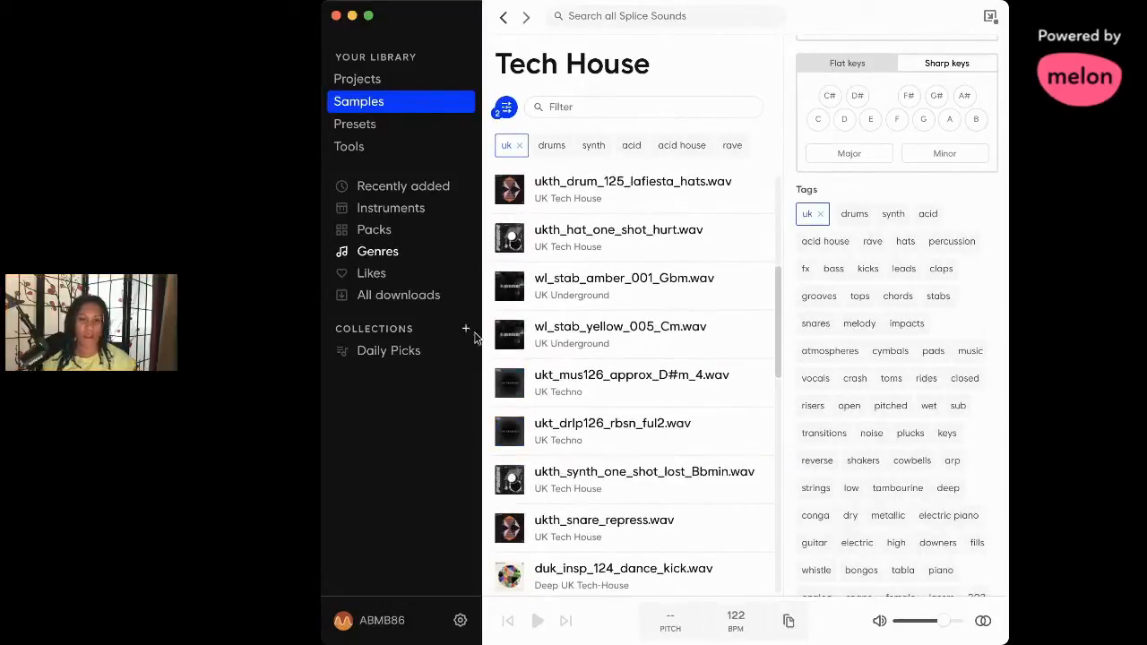
{"action": "left_click", "coordinate": [510, 336]}
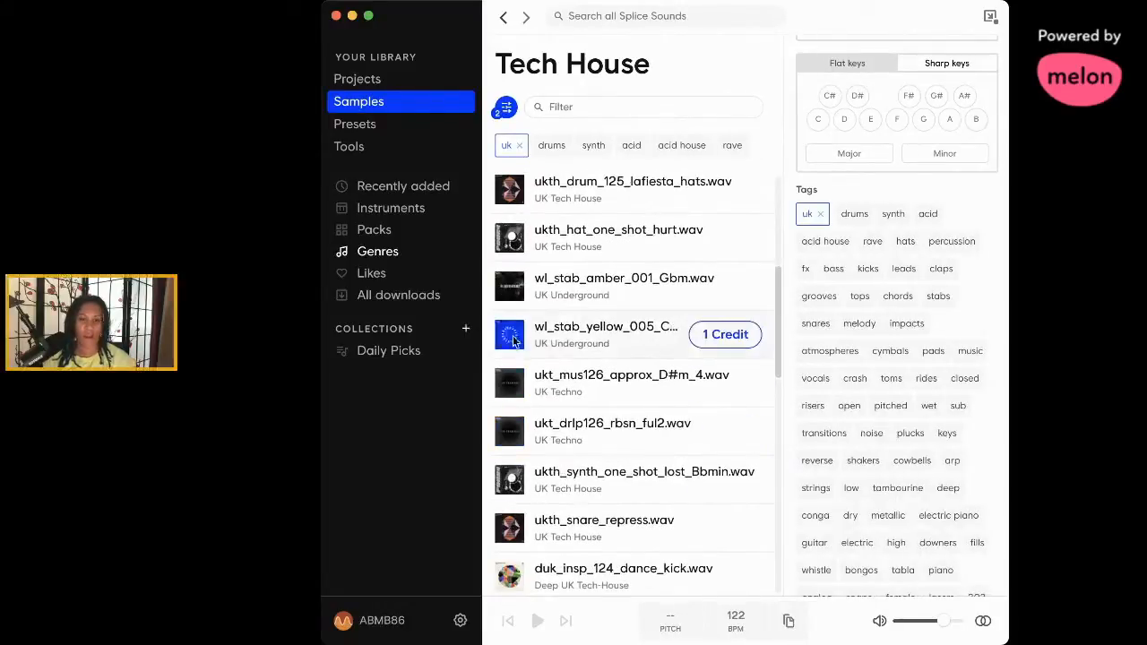
{"action": "left_click", "coordinate": [509, 236]}
{"action": "left_click", "coordinate": [509, 188]}
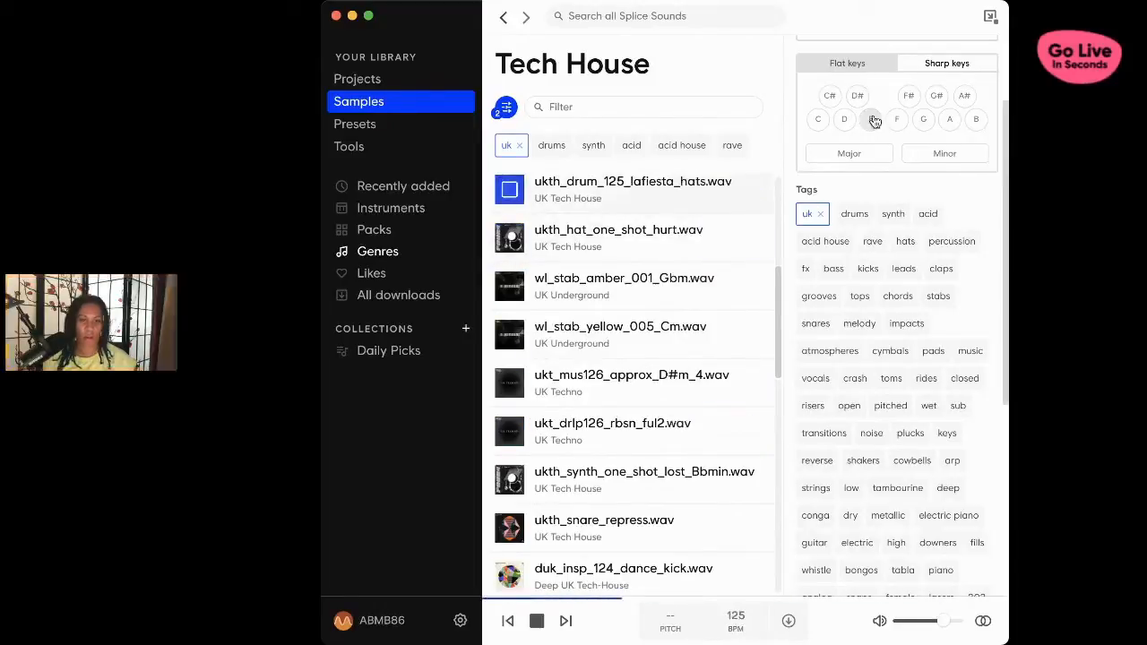
- Download the ukth_drum_125_lafiesta_hats sample for one credit and open its enclosing folder
{"action": "scroll", "coordinate": [925, 70], "scroll_direction": "up", "scroll_amount": 3}
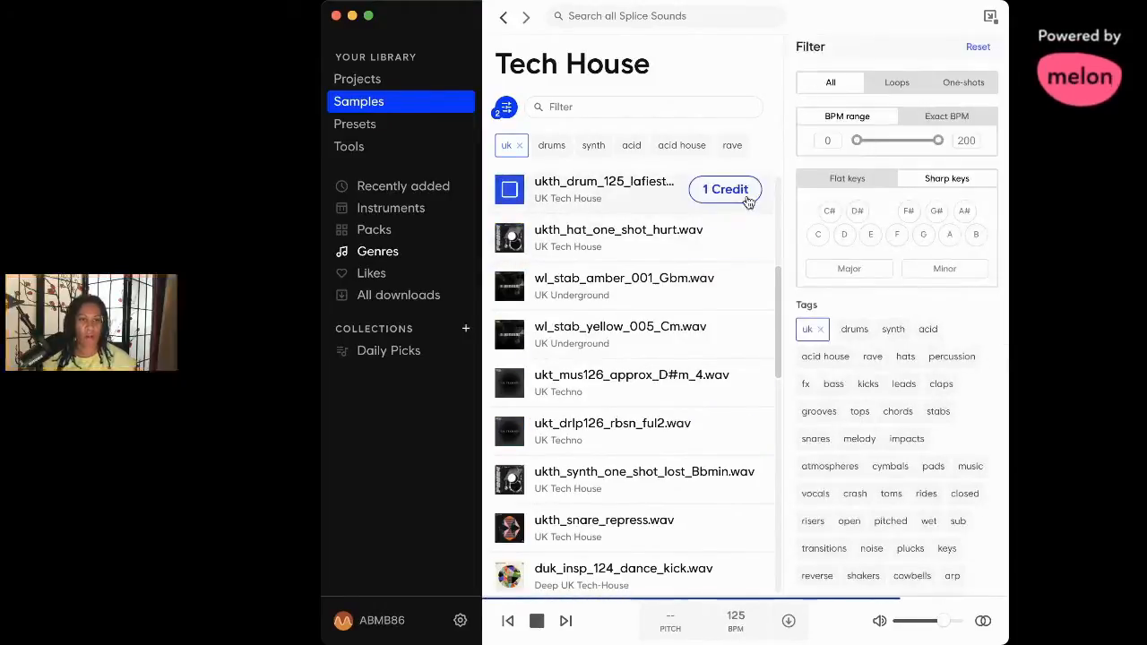
{"action": "left_click", "coordinate": [749, 192]}
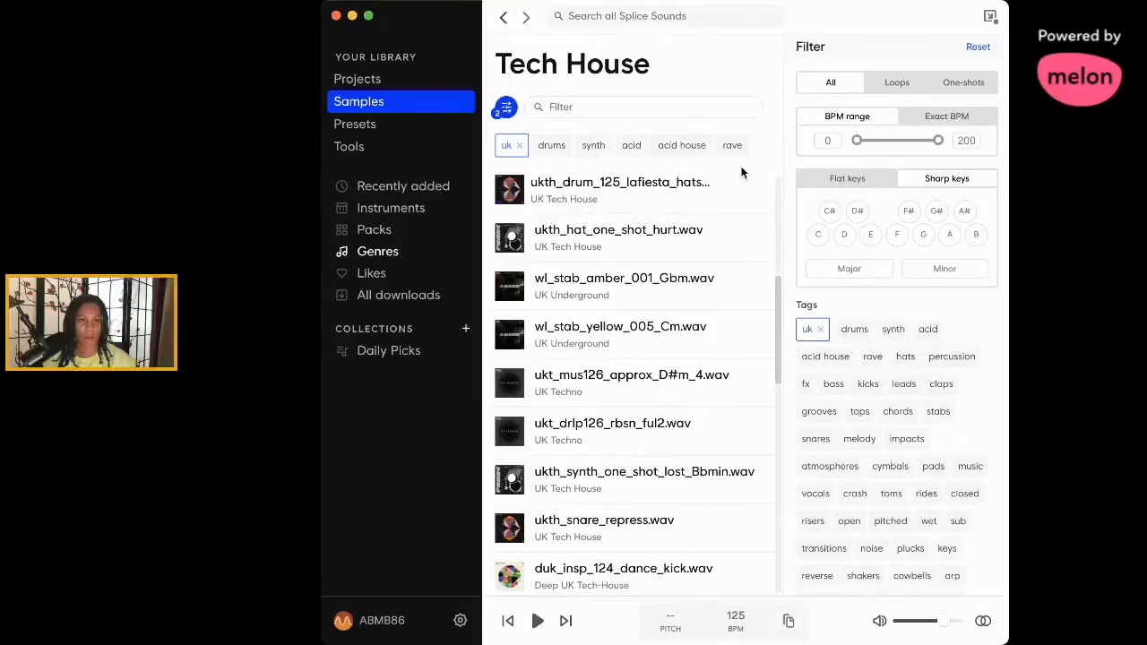
{"action": "scroll", "coordinate": [741, 184], "scroll_direction": "up", "scroll_amount": 3}
{"action": "left_click", "coordinate": [767, 197]}
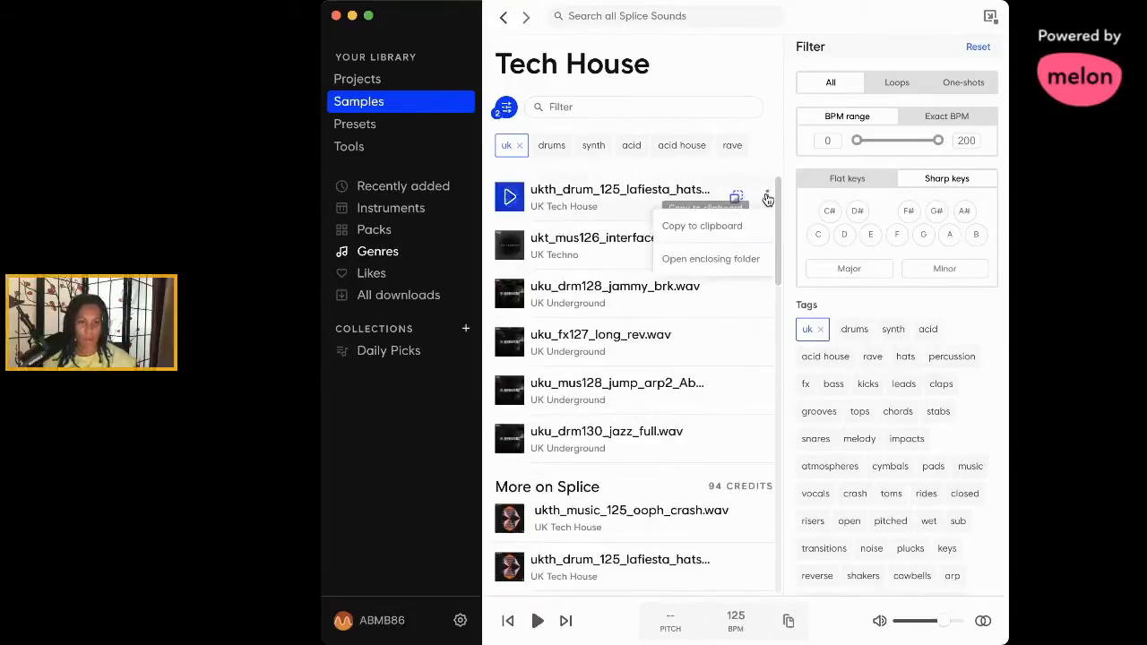
{"action": "left_click", "coordinate": [734, 259]}
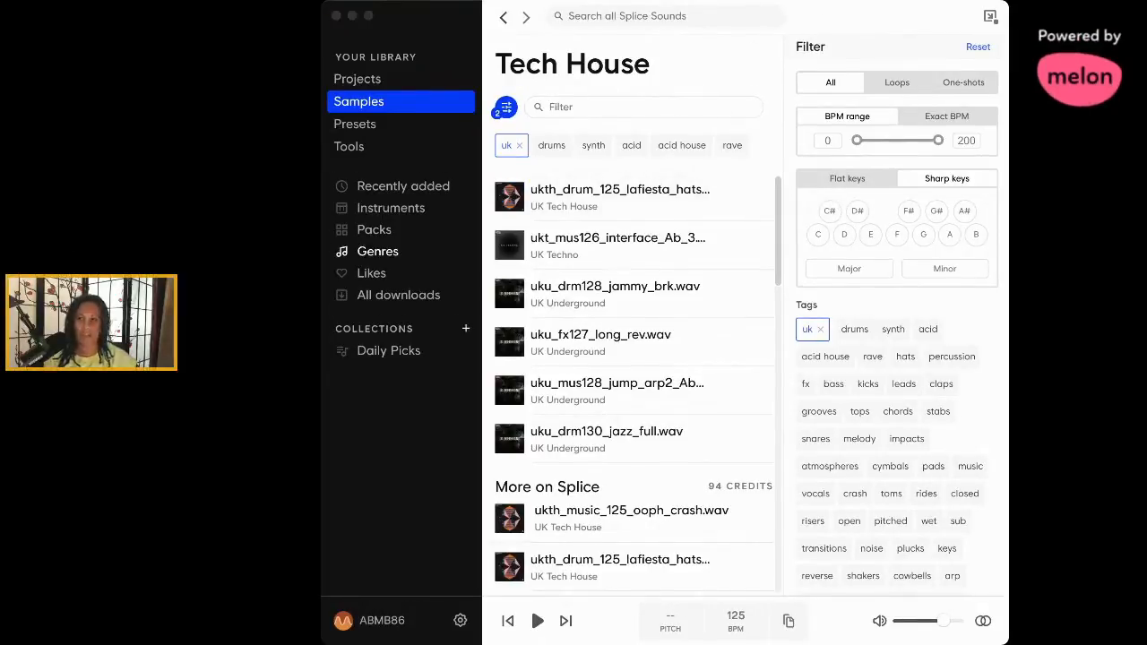
- Switch to Ableton Live and place the ukth_drum_125_lafiesta_hats loop on track 4 at bar 81
{"action": "left_click", "coordinate": [902, 38]}
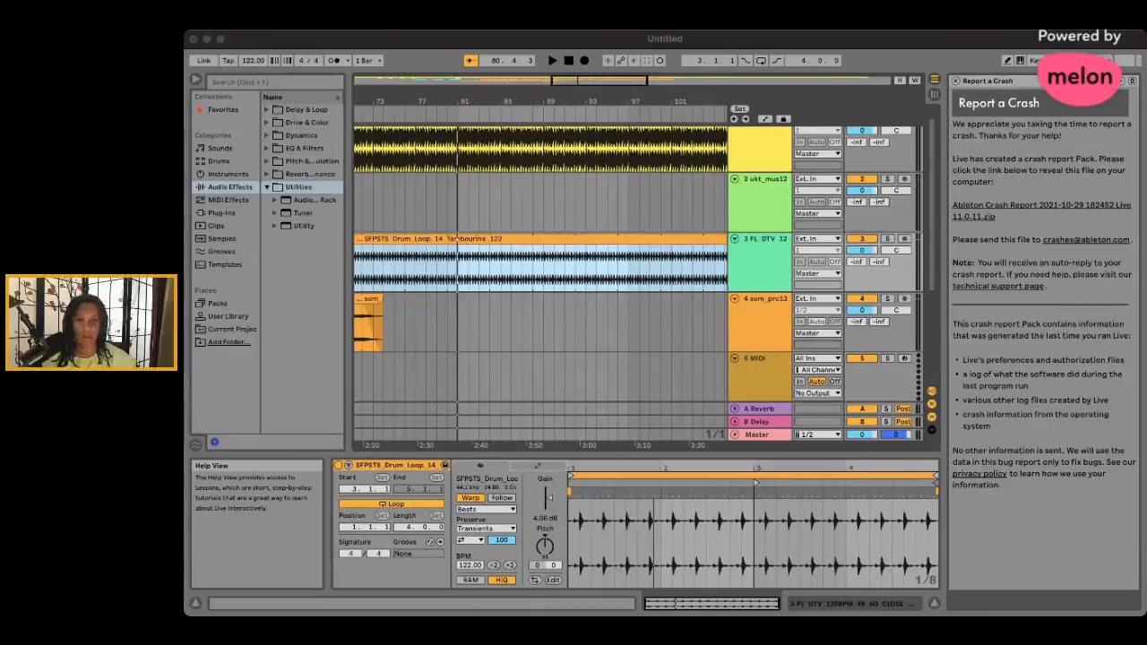
{"action": "left_click_drag", "start_coordinate": [527, 296], "coordinate": [466, 320]}
{"action": "scroll", "coordinate": [484, 296], "scroll_direction": "left", "scroll_amount": 5}
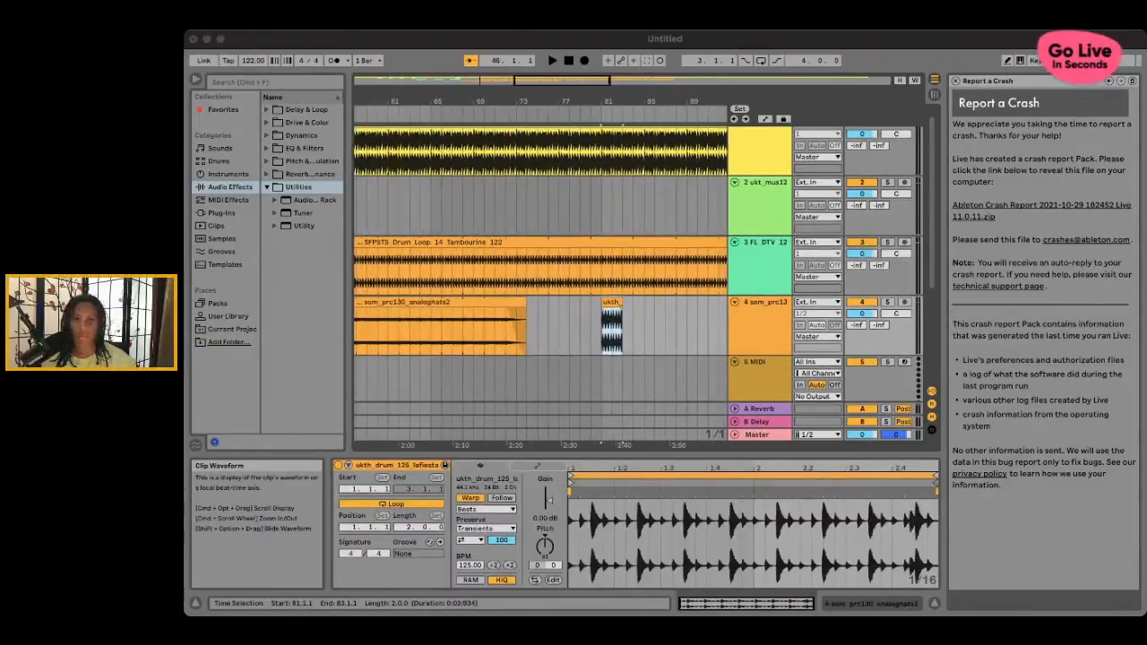
{"action": "scroll", "coordinate": [604, 334], "scroll_direction": "right", "scroll_amount": 15}
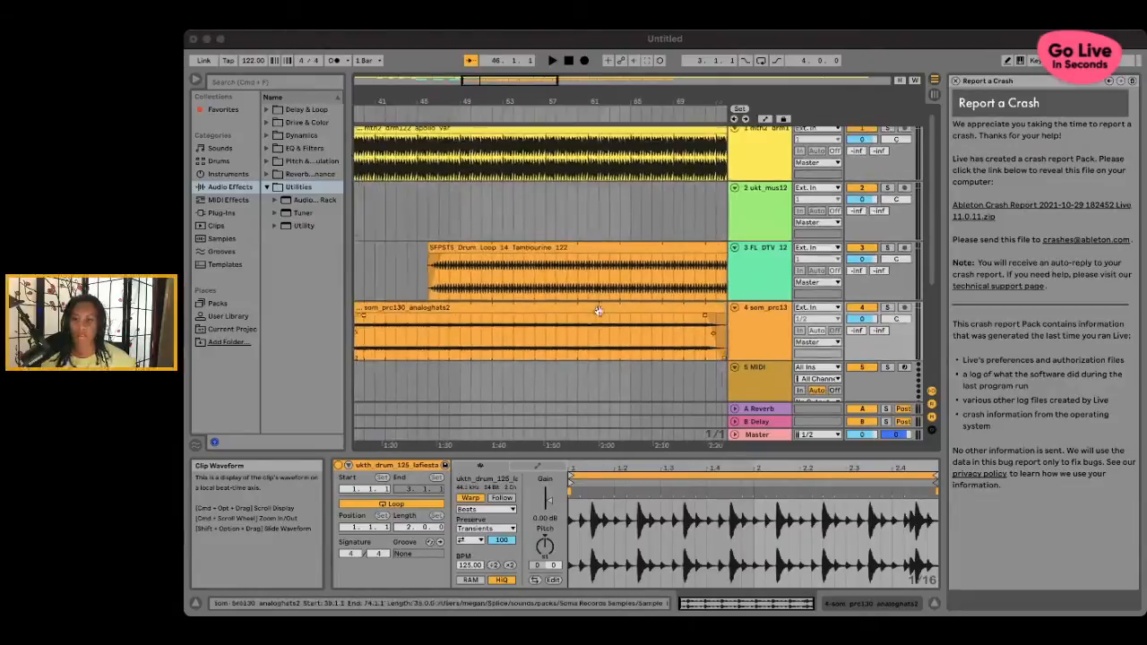
{"action": "scroll", "coordinate": [588, 311], "scroll_direction": "left", "scroll_amount": 12}
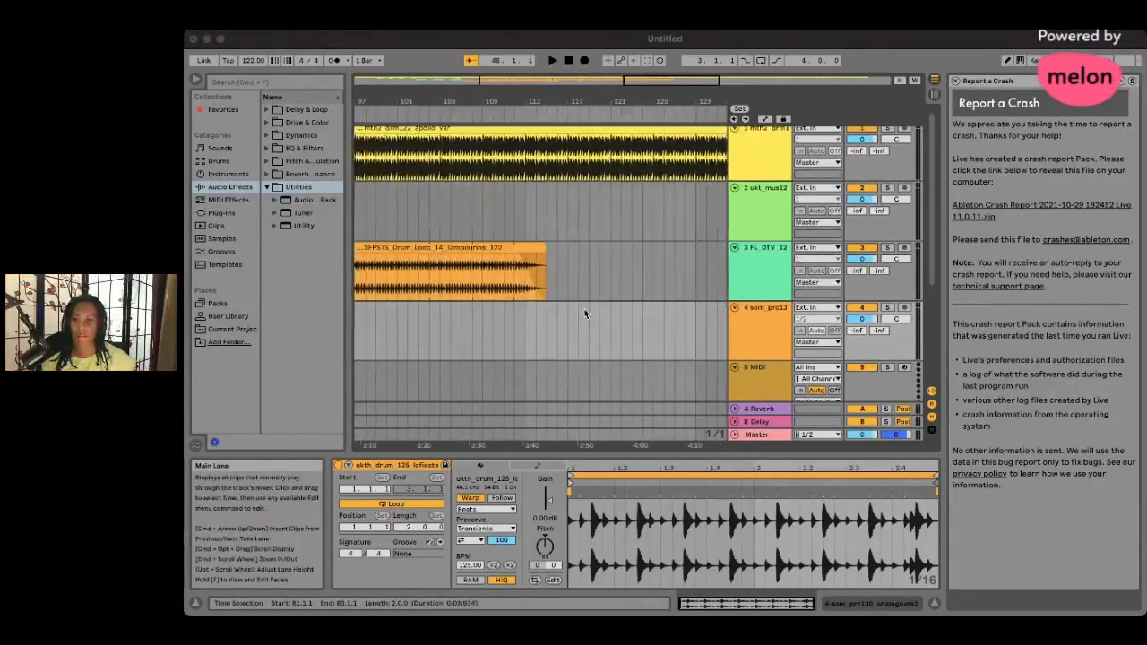
- Extend the lafiesta_hats loop on track 4 to bar 97 and recolour the tambourine clip teal to match track 3
{"action": "left_click_drag", "start_coordinate": [533, 309], "coordinate": [689, 310]}
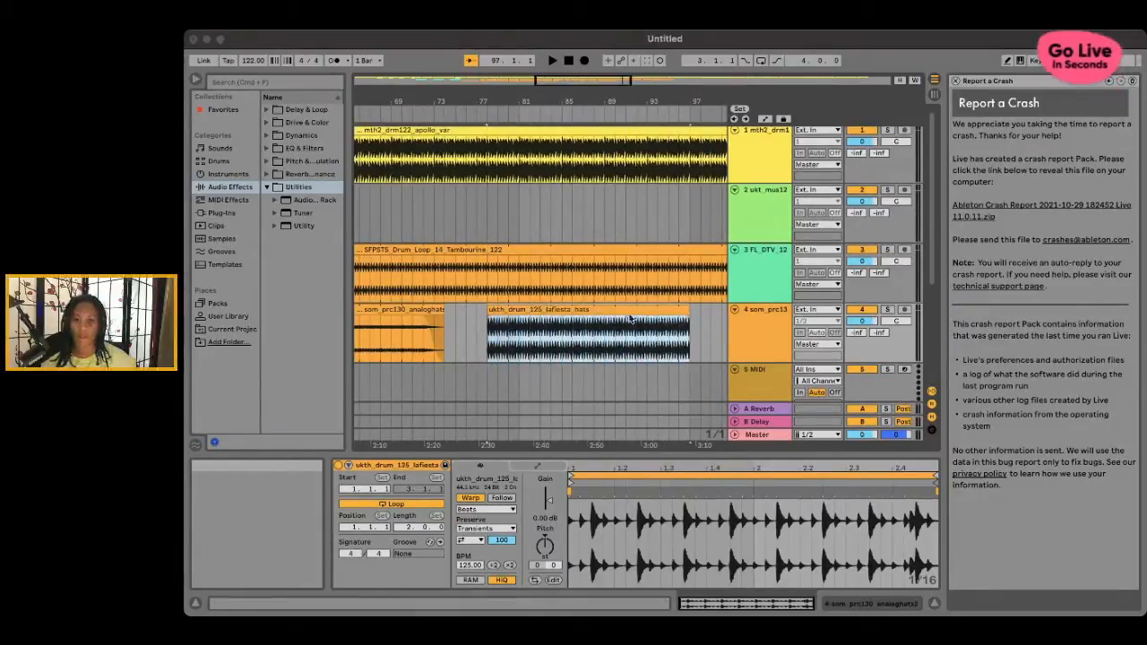
{"action": "left_click", "coordinate": [602, 254]}
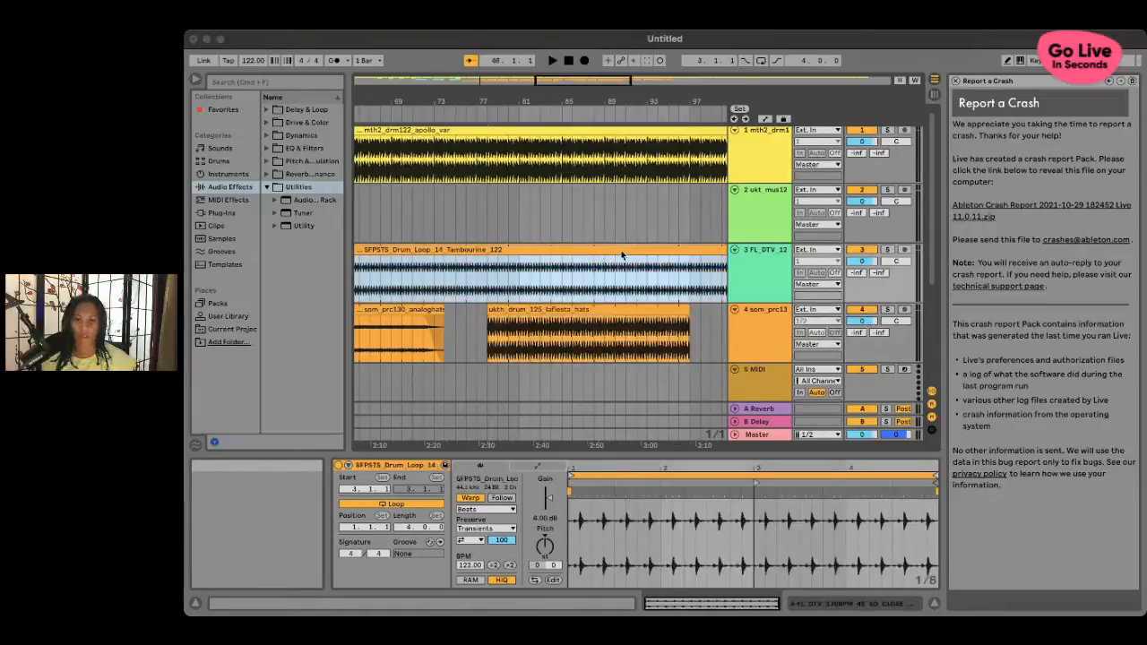
{"action": "left_click", "coordinate": [640, 210]}
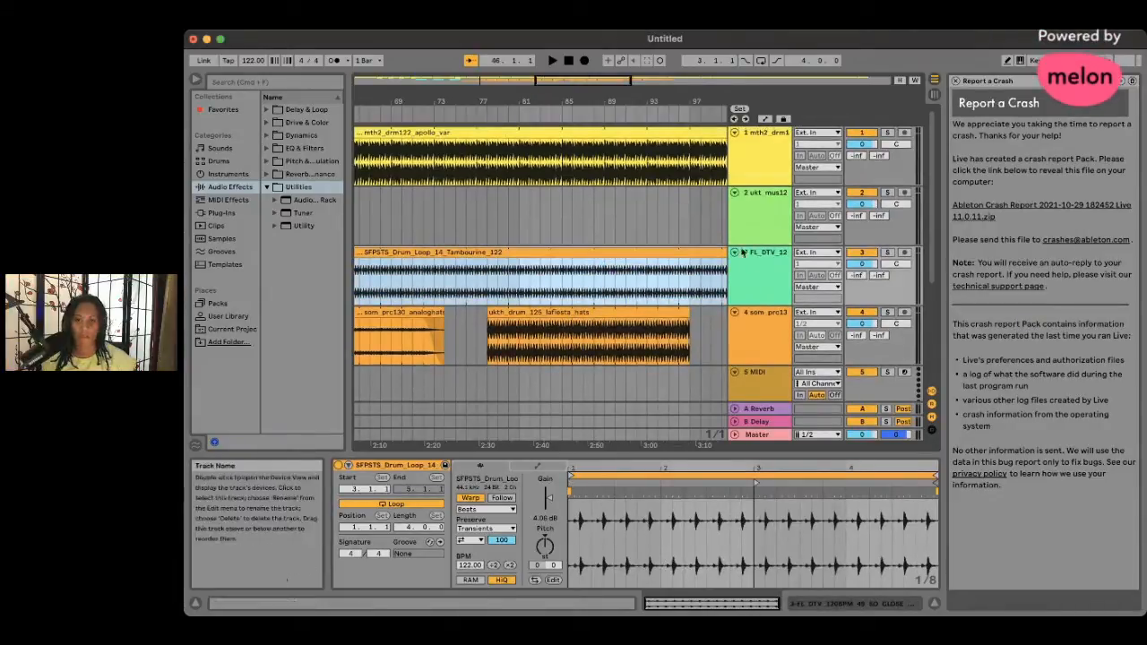
{"action": "left_click", "coordinate": [749, 504]}
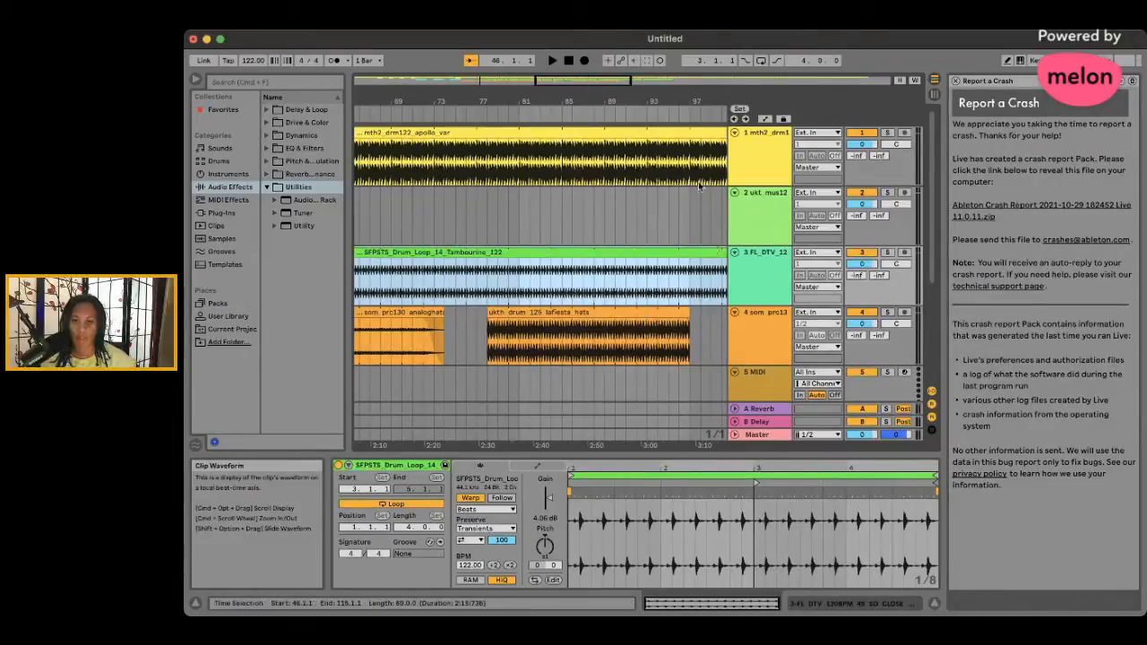
{"action": "scroll", "coordinate": [659, 235], "scroll_direction": "left", "scroll_amount": 15}
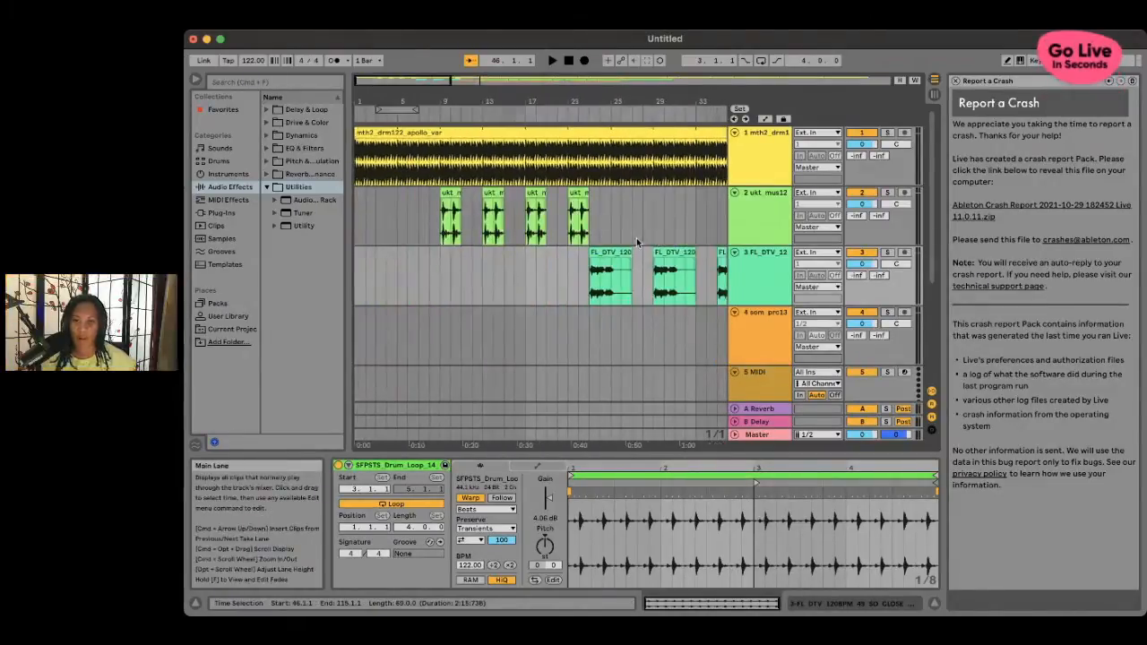
{"action": "scroll", "coordinate": [637, 238], "scroll_direction": "right", "scroll_amount": 10}
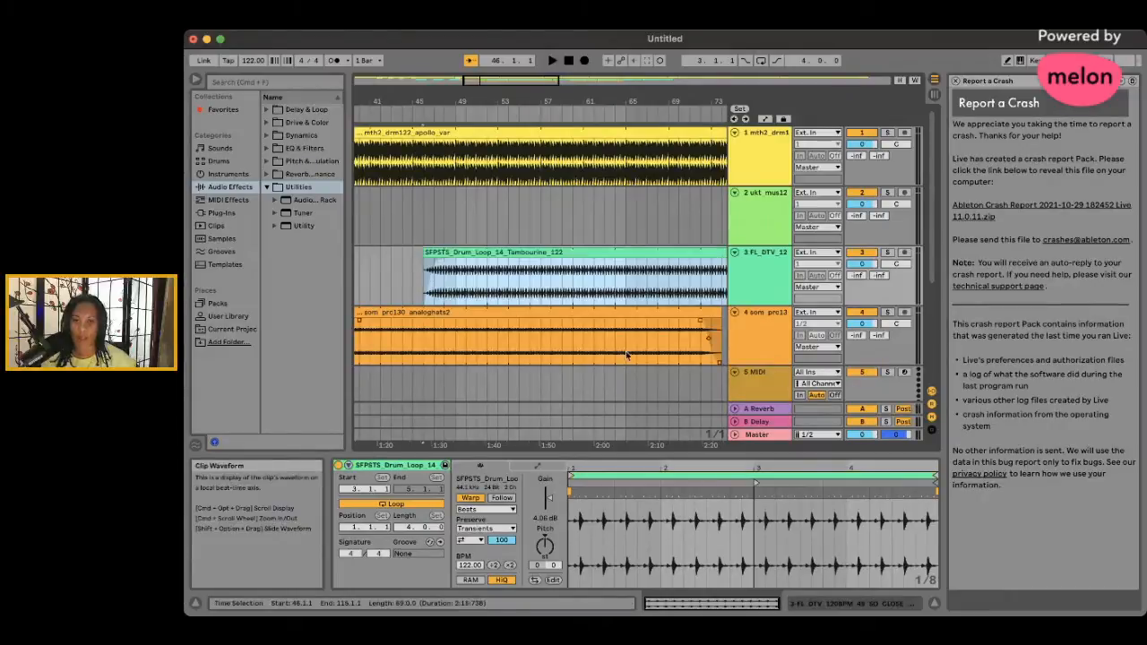
- Add a fade-in to the start of the lafiesta_hats clip and extend its end to bar 103
{"action": "scroll", "coordinate": [616, 353], "scroll_direction": "right", "scroll_amount": 6}
{"action": "scroll", "coordinate": [619, 354], "scroll_direction": "right", "scroll_amount": 4}
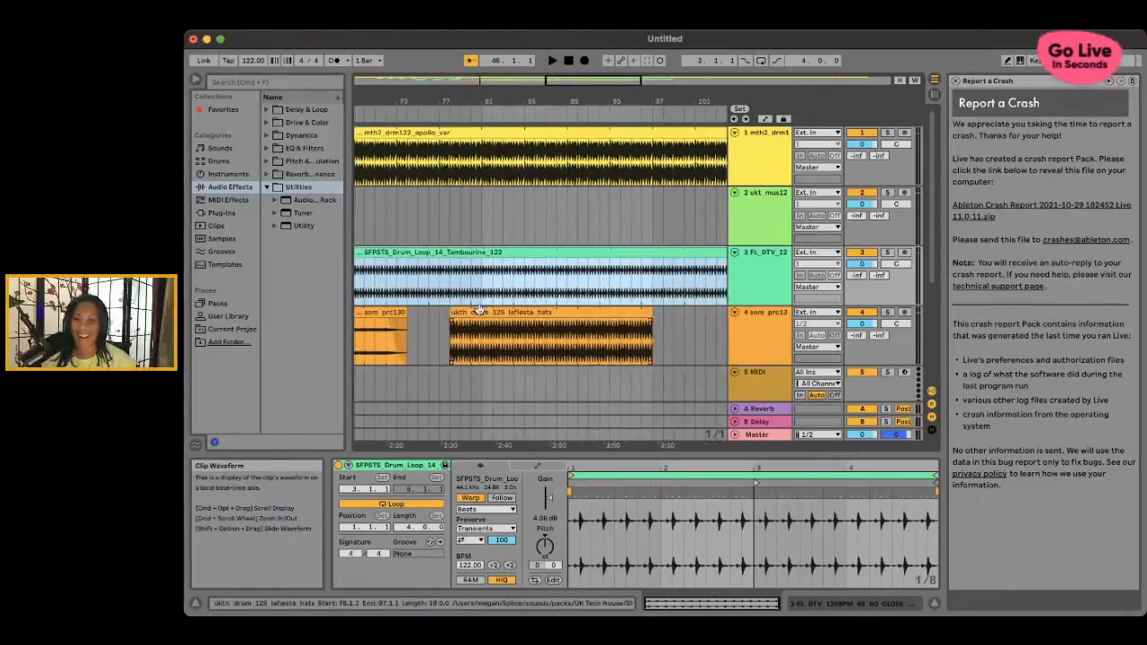
{"action": "left_click", "coordinate": [457, 324]}
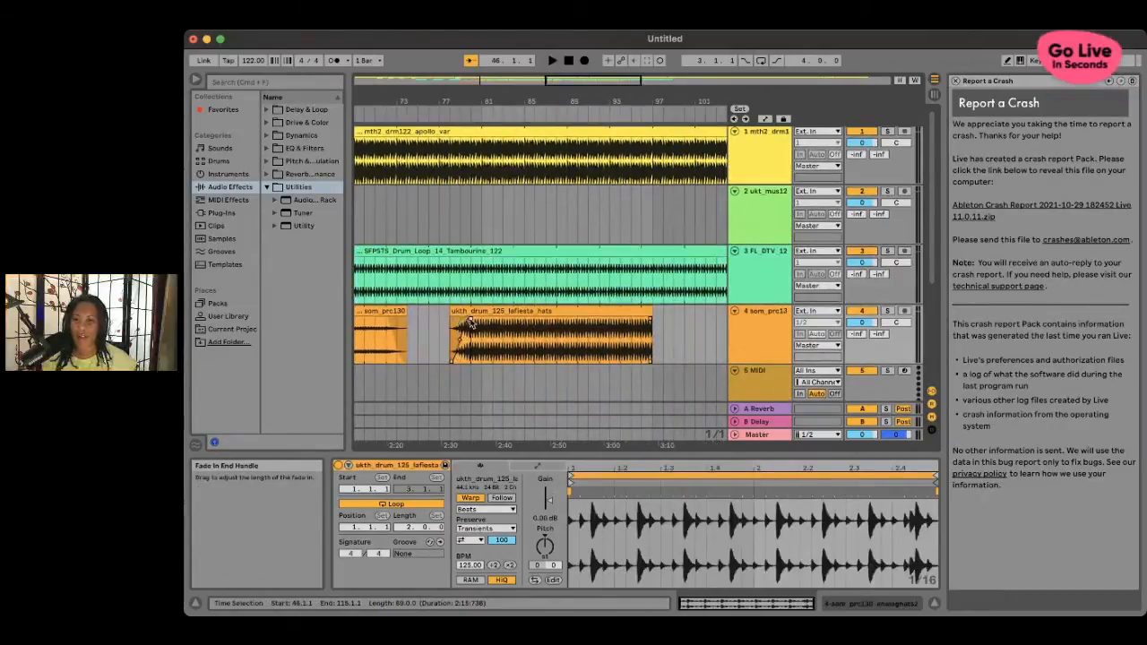
{"action": "left_click_drag", "start_coordinate": [653, 311], "coordinate": [716, 311]}
- Extend the tambourine clip on track 3 to bar 122 and the lafiesta_hats clip on track 4 to bar 126
{"action": "scroll", "coordinate": [704, 311], "scroll_direction": "right", "scroll_amount": 8}
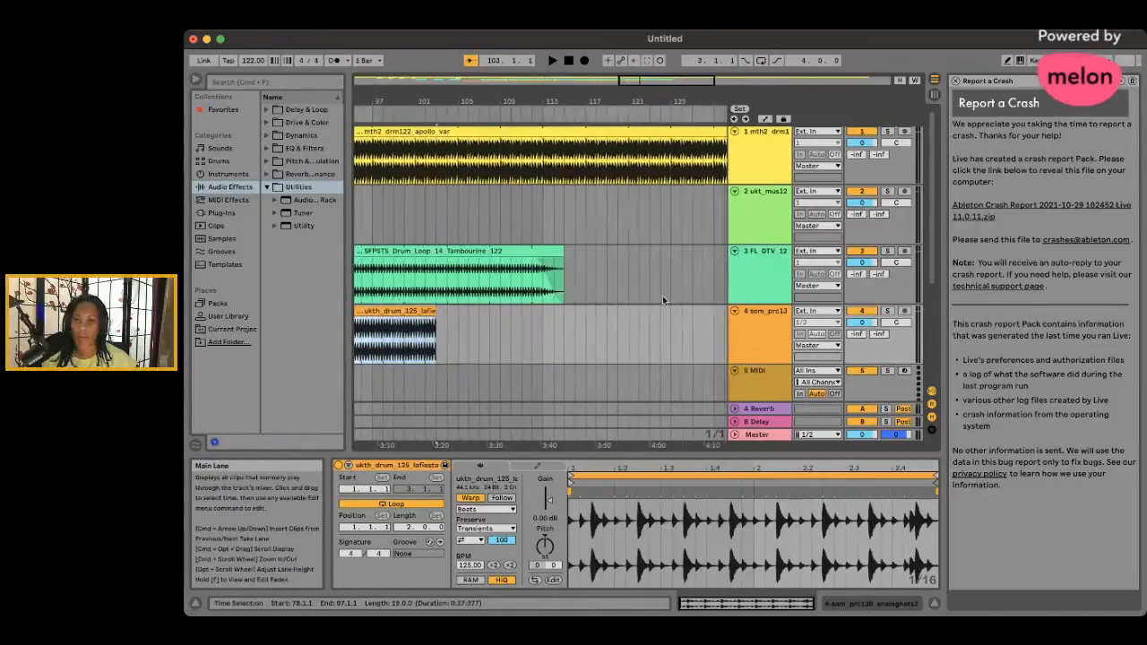
{"action": "left_click_drag", "start_coordinate": [565, 253], "coordinate": [638, 252]}
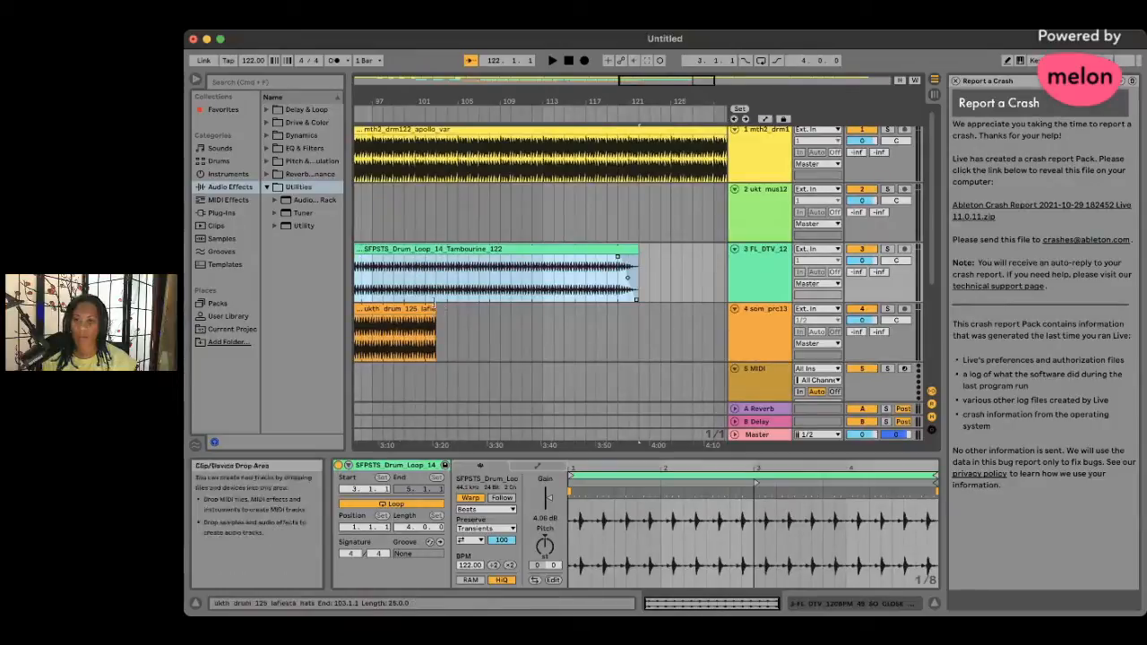
{"action": "left_click", "coordinate": [460, 306]}
{"action": "left_click_drag", "start_coordinate": [460, 307], "coordinate": [683, 309]}
{"action": "left_click", "coordinate": [618, 259]}
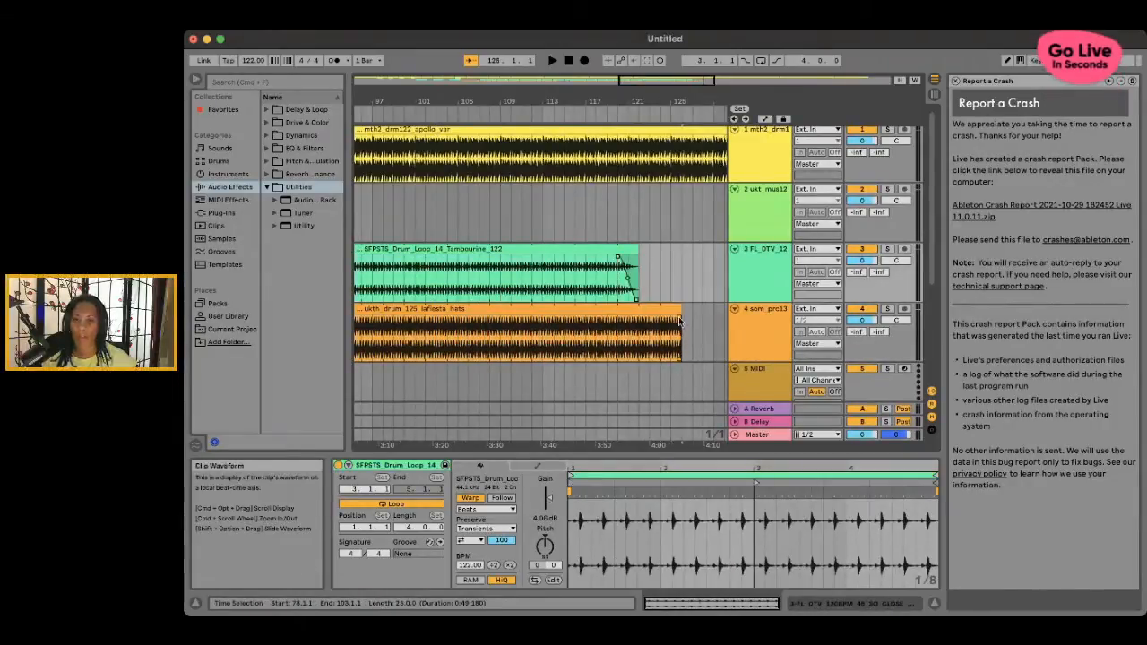
- Extend the lafiesta_hats clip to bar 140 and add a fade-out at its end
{"action": "scroll", "coordinate": [558, 307], "scroll_direction": "right", "scroll_amount": 5}
{"action": "left_click_drag", "start_coordinate": [558, 308], "coordinate": [707, 310]}
{"action": "scroll", "coordinate": [698, 310], "scroll_direction": "right", "scroll_amount": 5}
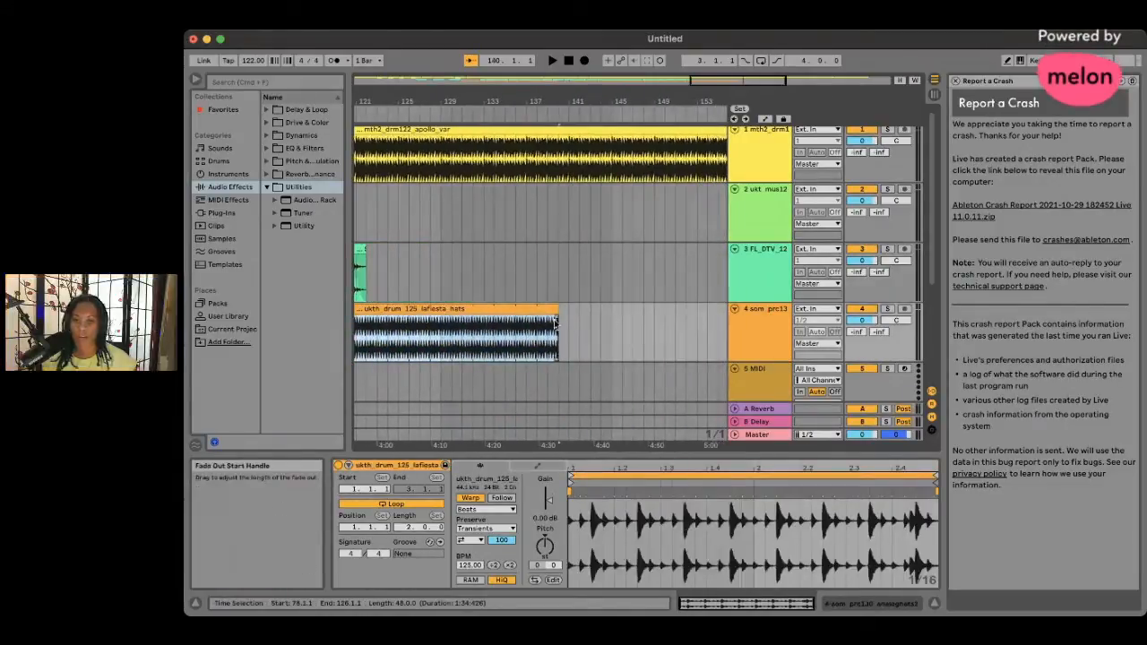
{"action": "left_click_drag", "start_coordinate": [555, 320], "coordinate": [531, 324]}
- Play the arrangement from the beginning and make track 3 slightly taller
{"action": "scroll", "coordinate": [504, 331], "scroll_direction": "left", "scroll_amount": 20}
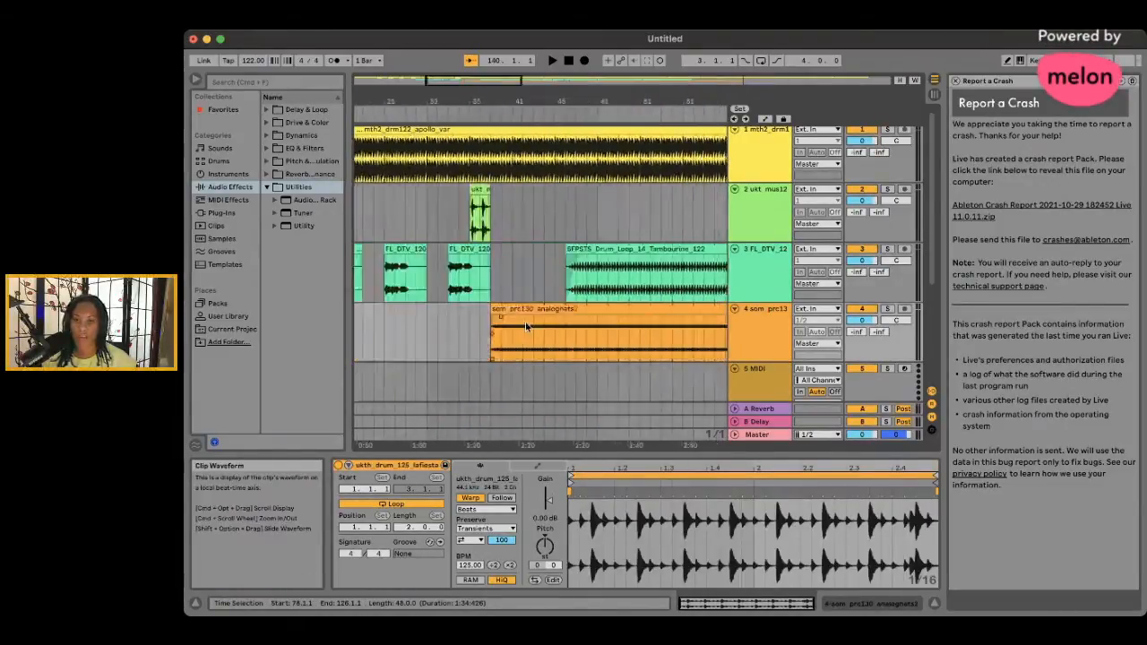
{"action": "double_click", "coordinate": [567, 60]}
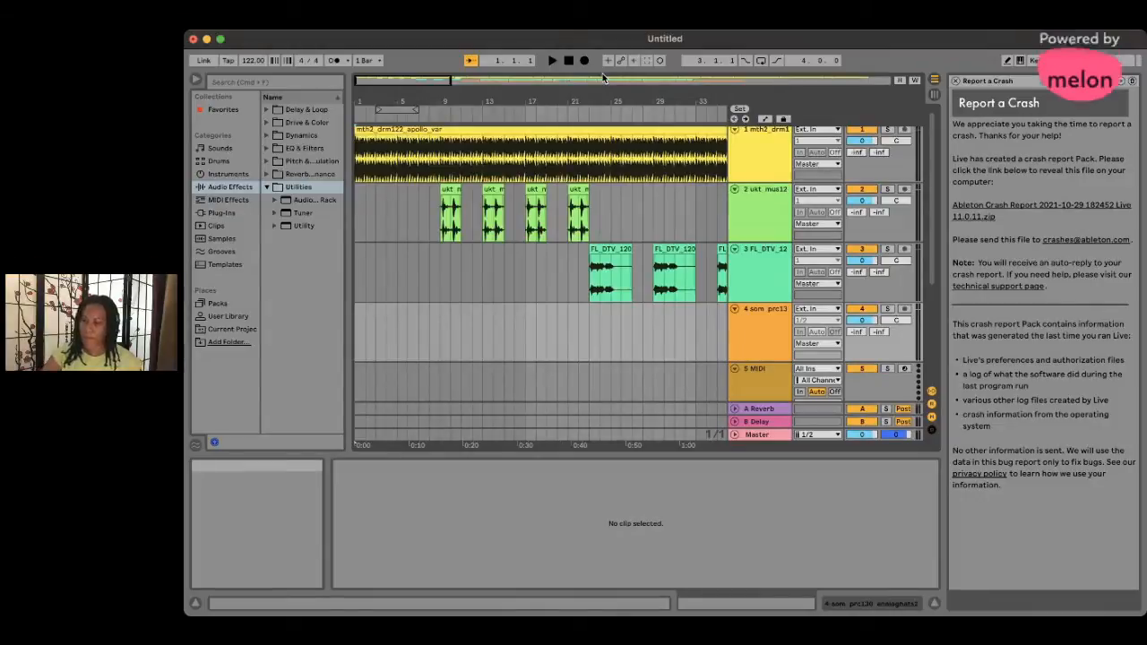
{"action": "left_click", "coordinate": [552, 60]}
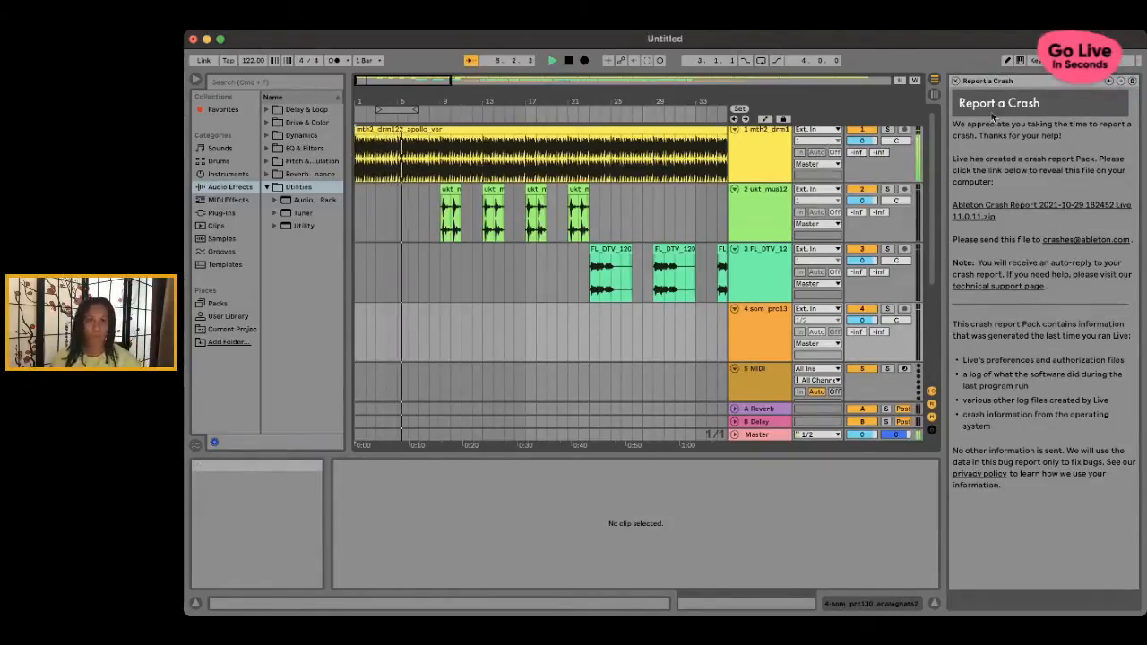
{"action": "key", "text": "super+Tab"}
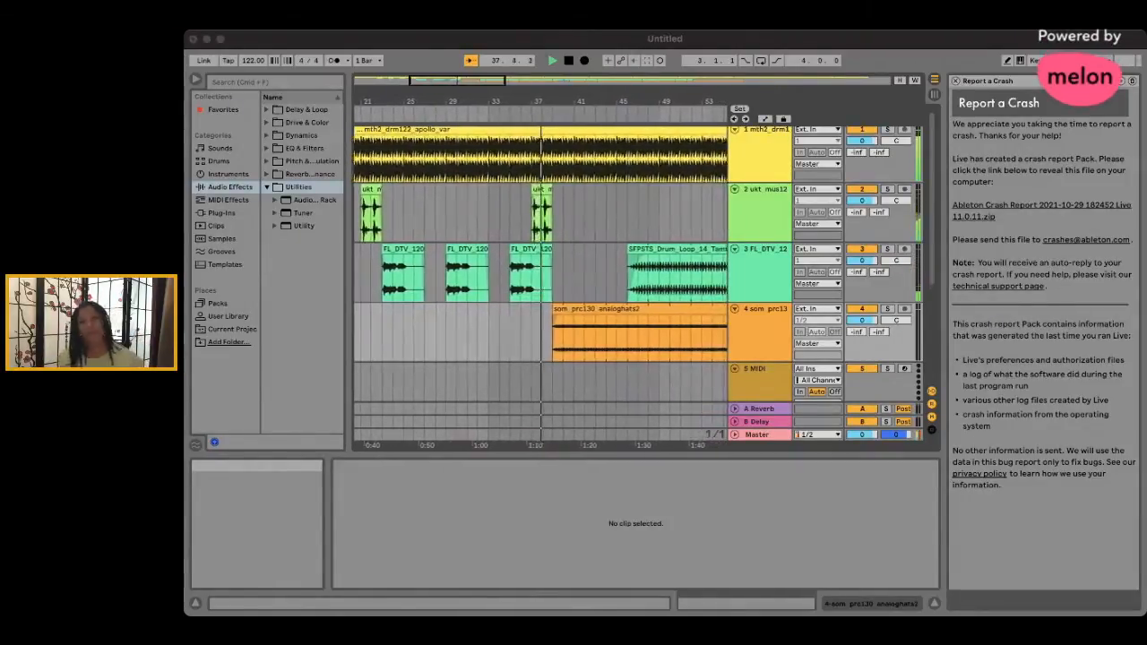
{"action": "left_click", "coordinate": [374, 39]}
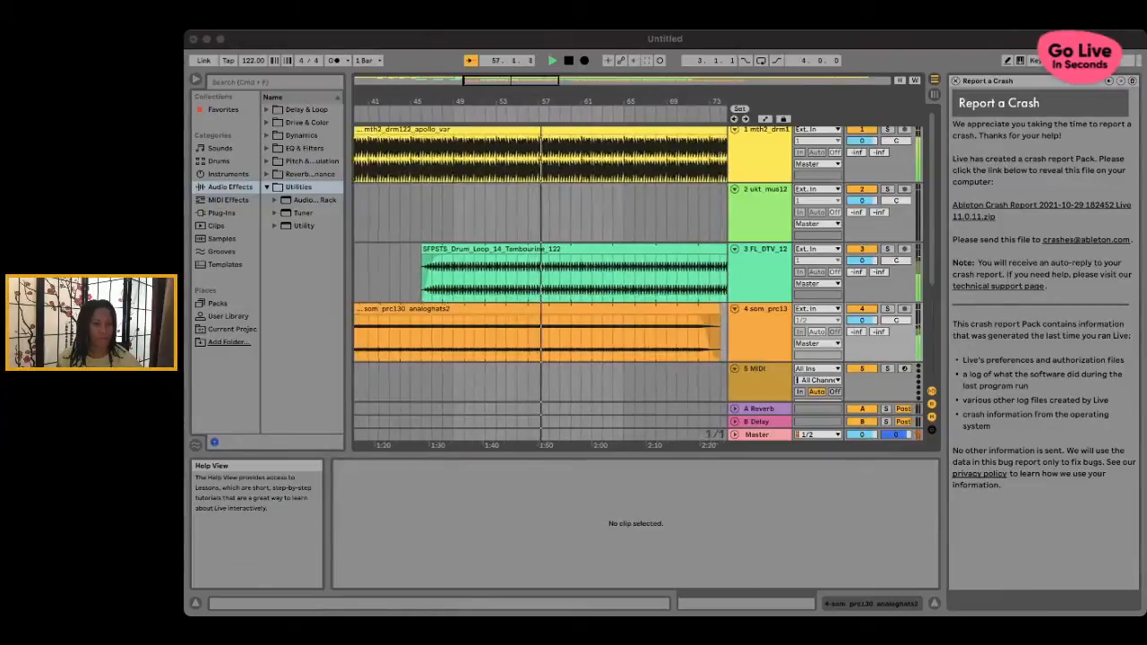
{"action": "left_click", "coordinate": [906, 286]}
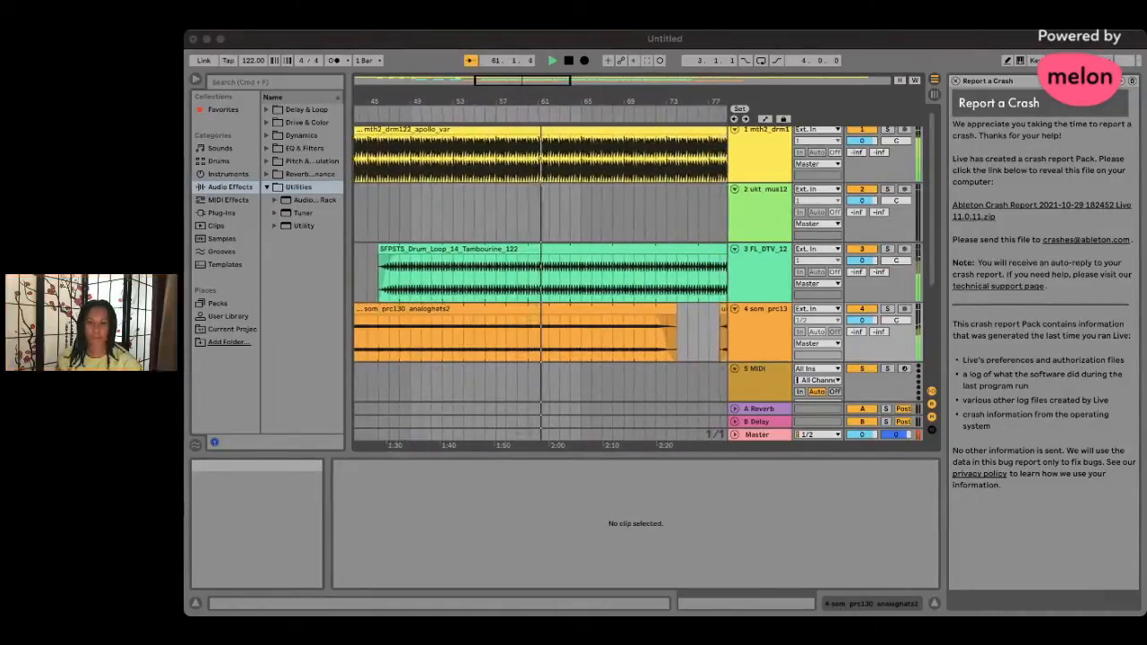
{"action": "left_click", "coordinate": [408, 38]}
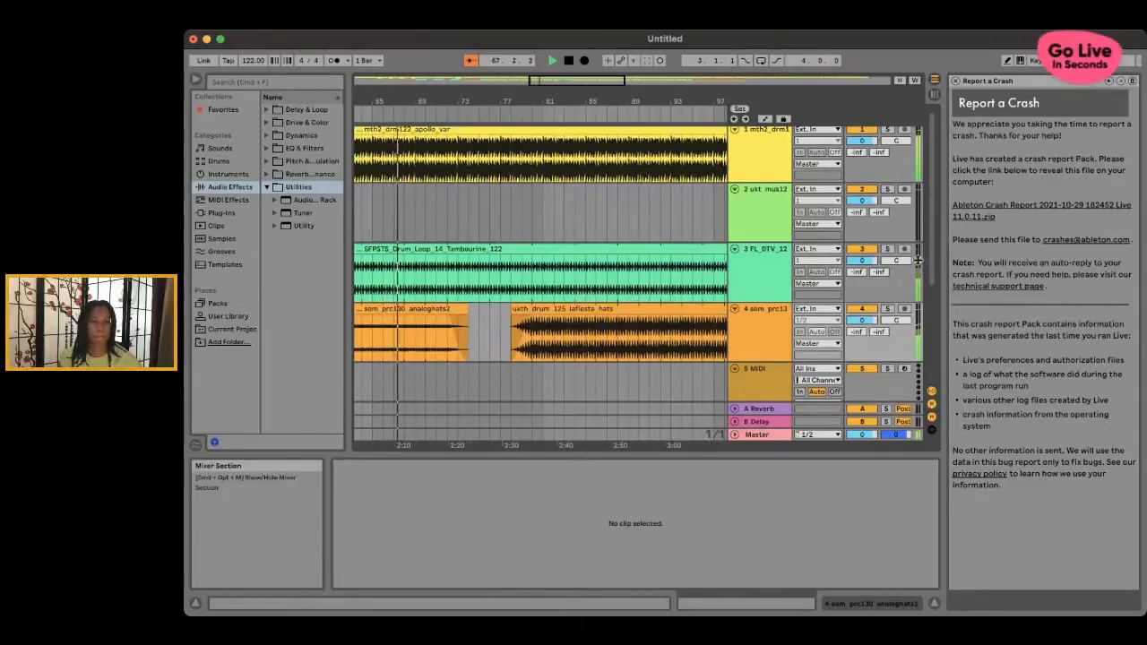
{"action": "left_click_drag", "start_coordinate": [918, 260], "coordinate": [918, 267]}
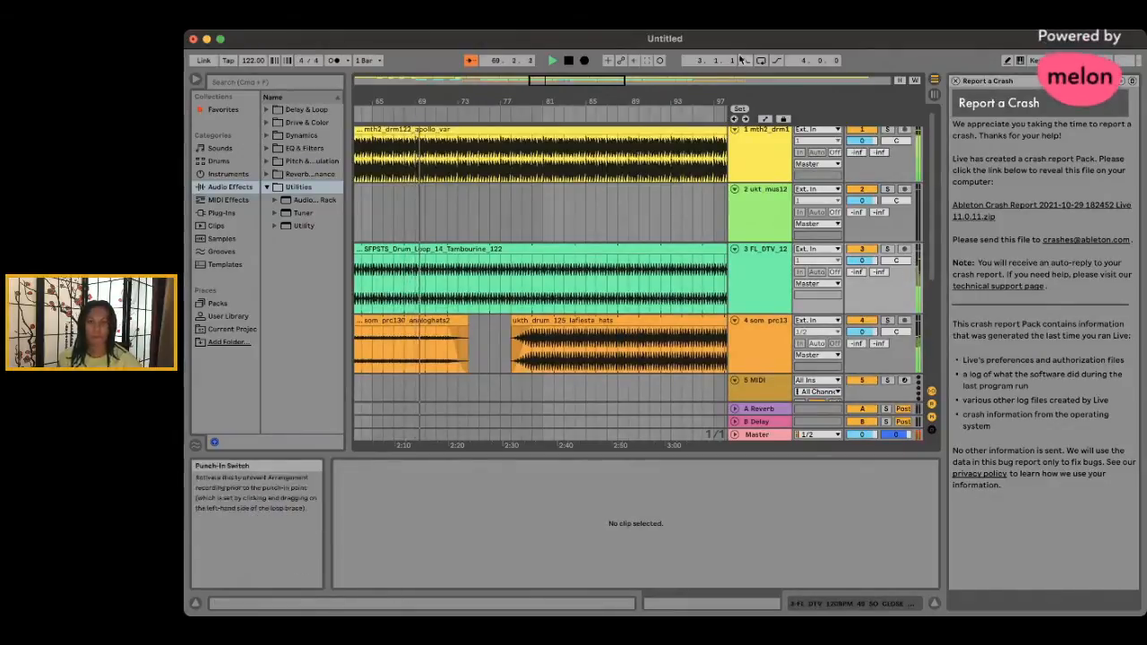
- Add a Compressor from the Dynamics effects to the drum loop on track 1, with a 0.47 dB threshold and 2.40 ms attack
{"action": "left_click", "coordinate": [268, 189]}
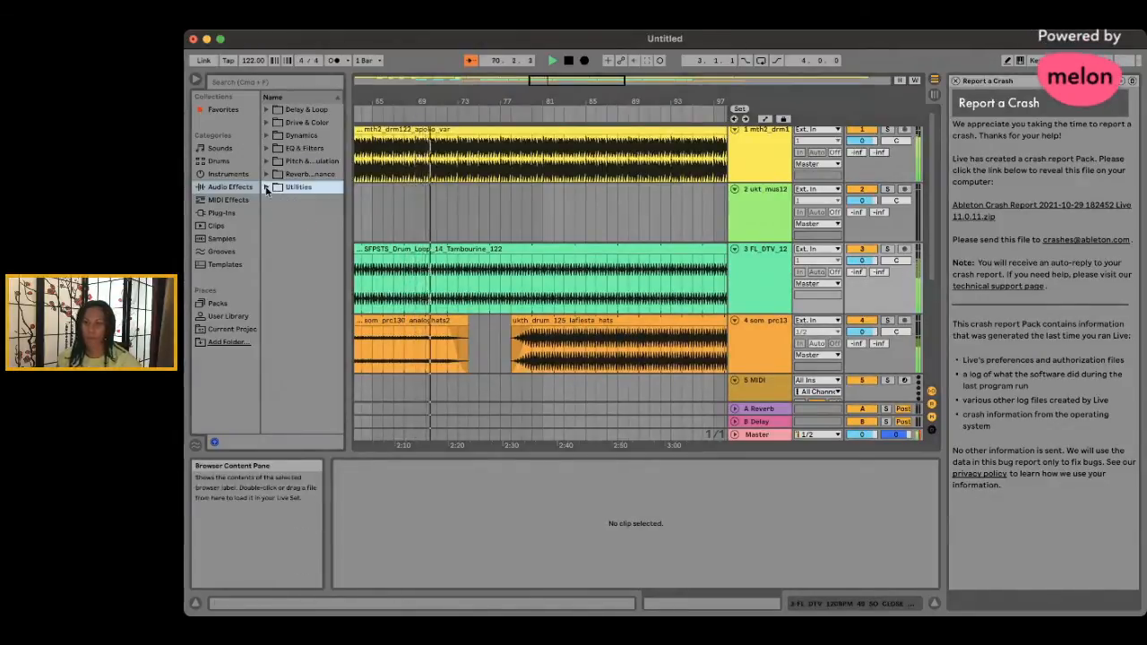
{"action": "left_click", "coordinate": [266, 187]}
{"action": "left_click", "coordinate": [266, 136]}
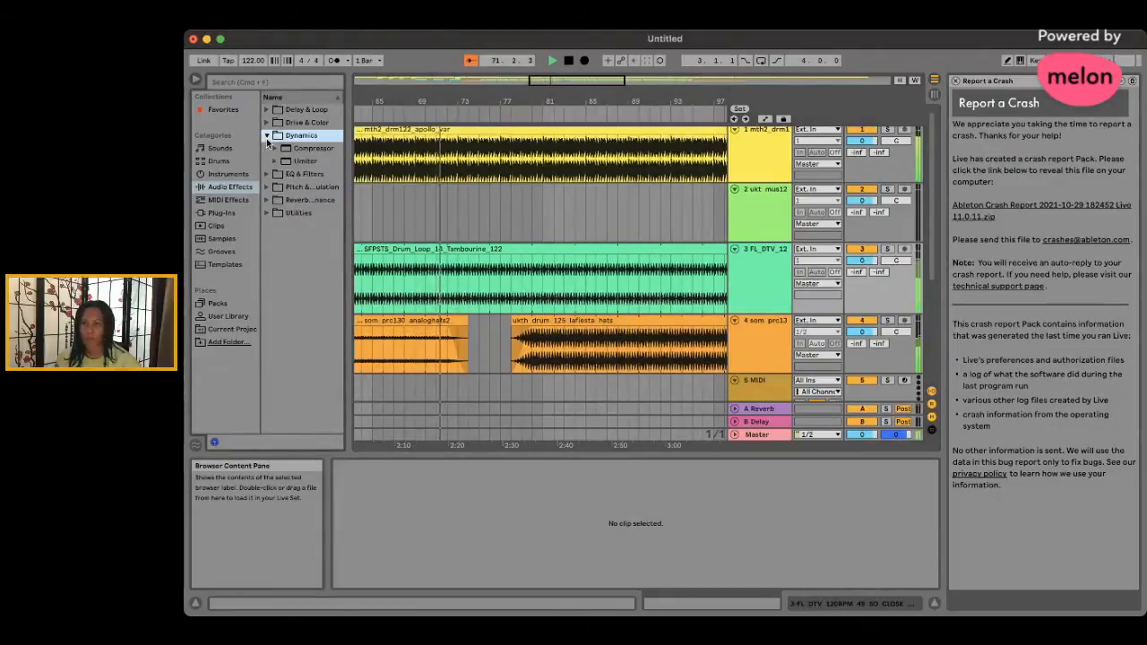
{"action": "left_click", "coordinate": [289, 149]}
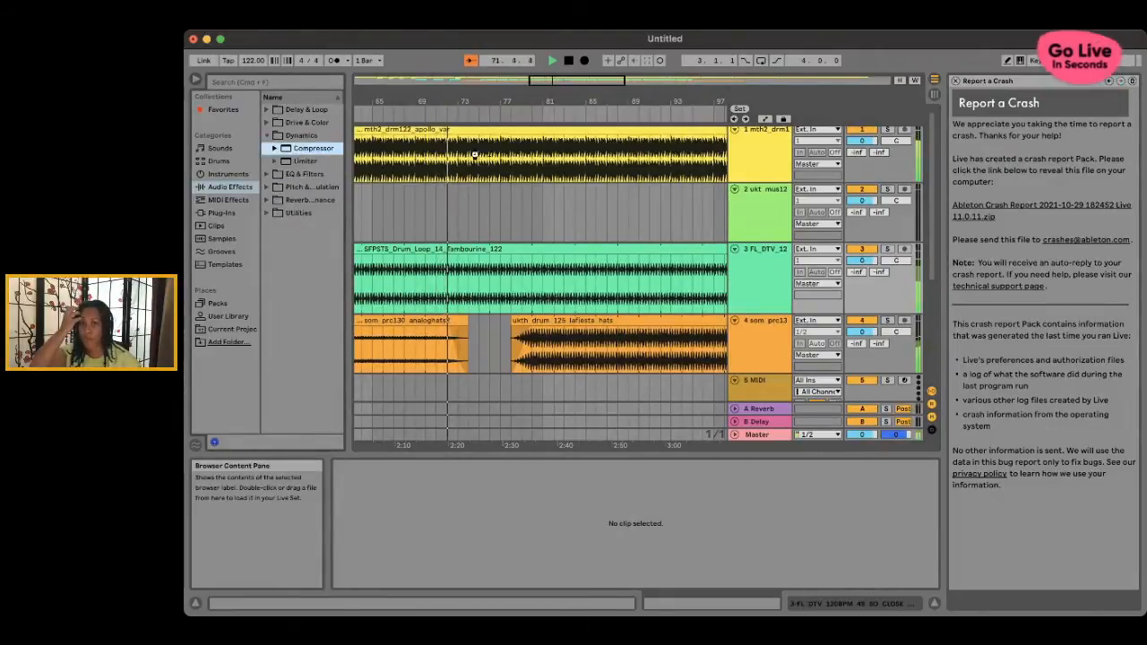
{"action": "left_click_drag", "start_coordinate": [475, 156], "coordinate": [476, 157]}
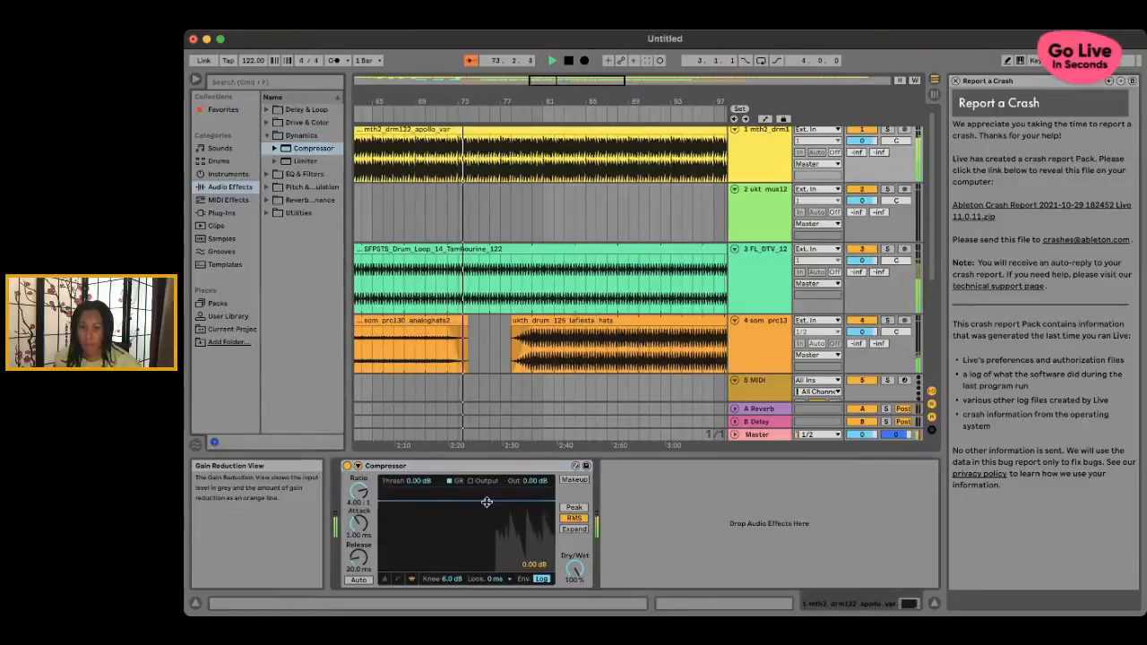
{"action": "mouse_move", "coordinate": [486, 508]}
{"action": "left_mouse_down"}
{"action": "mouse_move", "coordinate": [487, 533]}
{"action": "mouse_move", "coordinate": [477, 509]}
{"action": "left_mouse_up"}
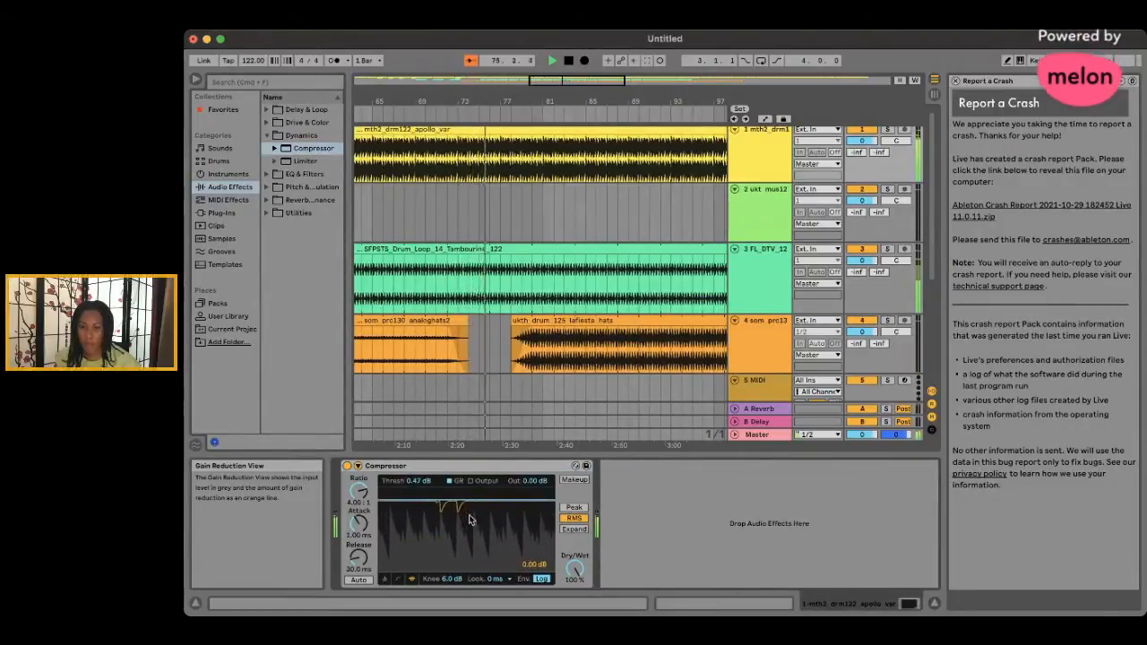
{"action": "left_click_drag", "start_coordinate": [362, 529], "coordinate": [361, 525]}
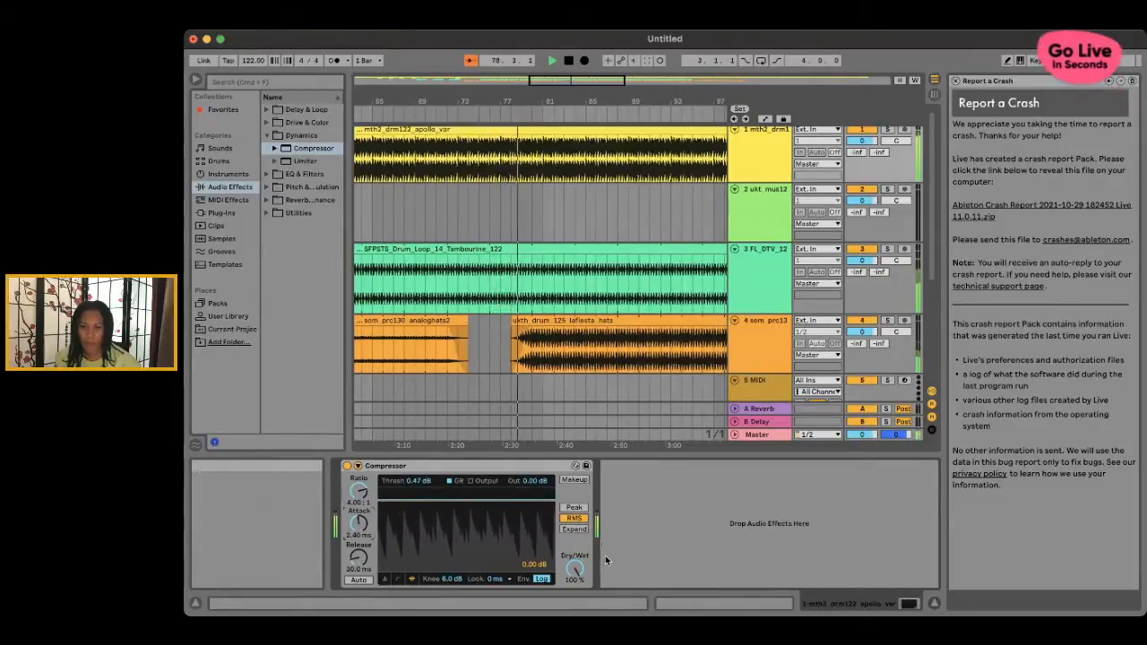
- Try a Limiter on the tambourine track, adjusting its gain, and remove it again
{"action": "left_click", "coordinate": [305, 160]}
{"action": "left_click", "coordinate": [596, 288]}
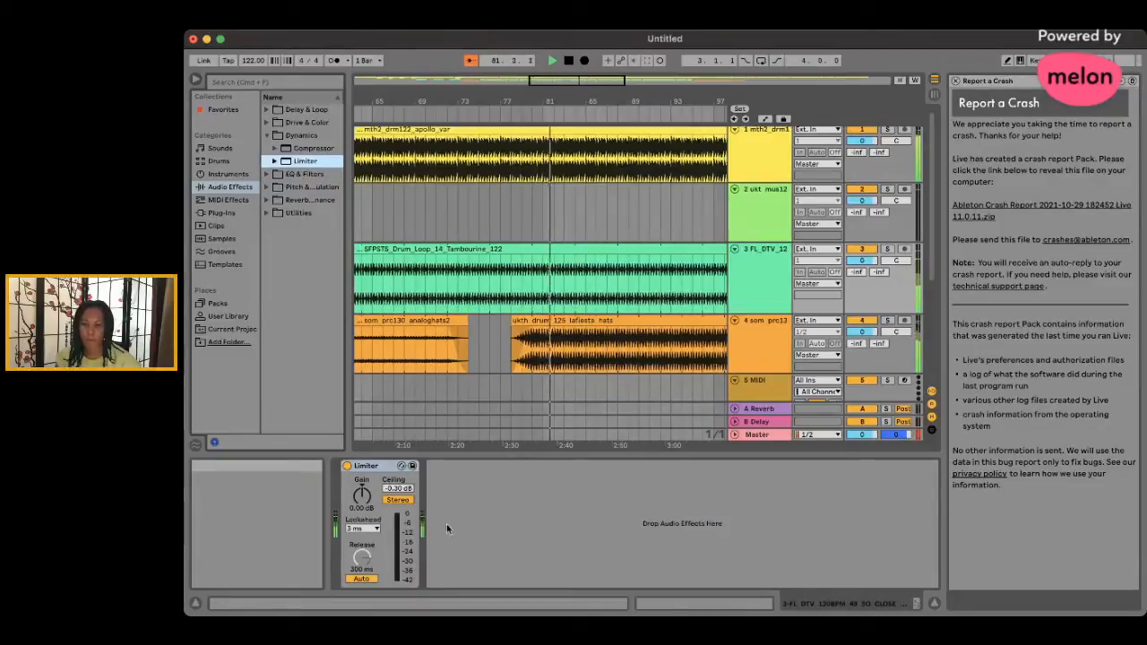
{"action": "left_click_drag", "start_coordinate": [362, 490], "coordinate": [362, 494]}
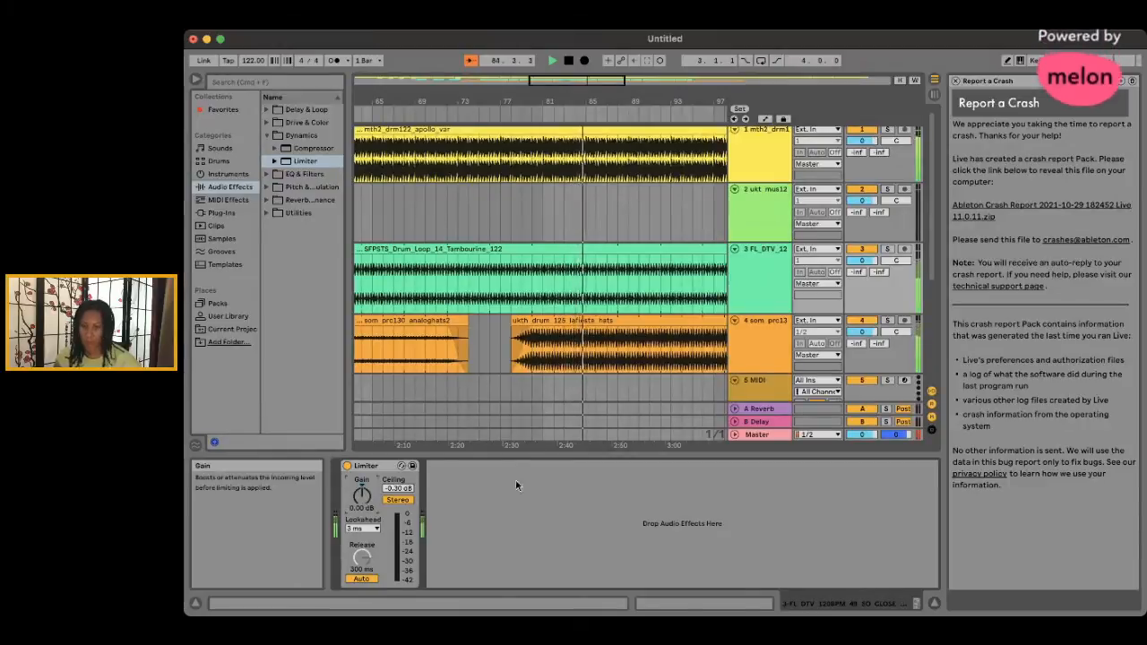
{"action": "key", "text": "Delete"}
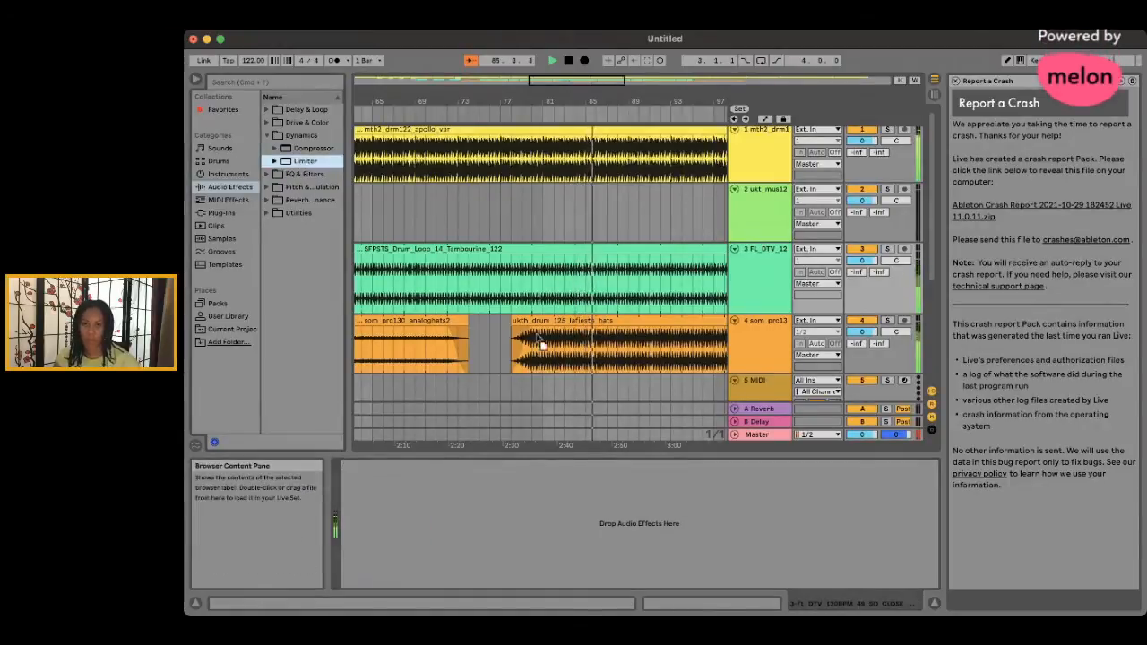
- Add a Limiter to the hats track, track 4, and set its gain to -3.00 dB
{"action": "double_click", "coordinate": [306, 161]}
{"action": "left_click_drag", "start_coordinate": [362, 493], "coordinate": [362, 494]}
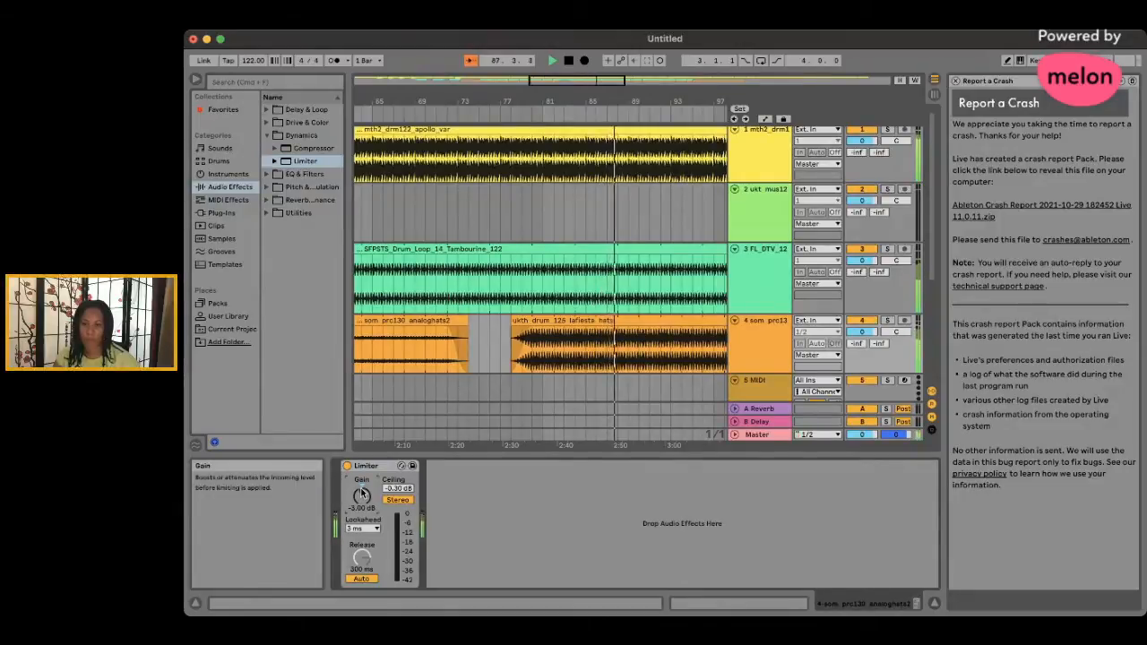
- Save the Live Set under the name Tech House Track2 and stop playback
{"action": "scroll", "coordinate": [596, 391], "scroll_direction": "right", "scroll_amount": 5}
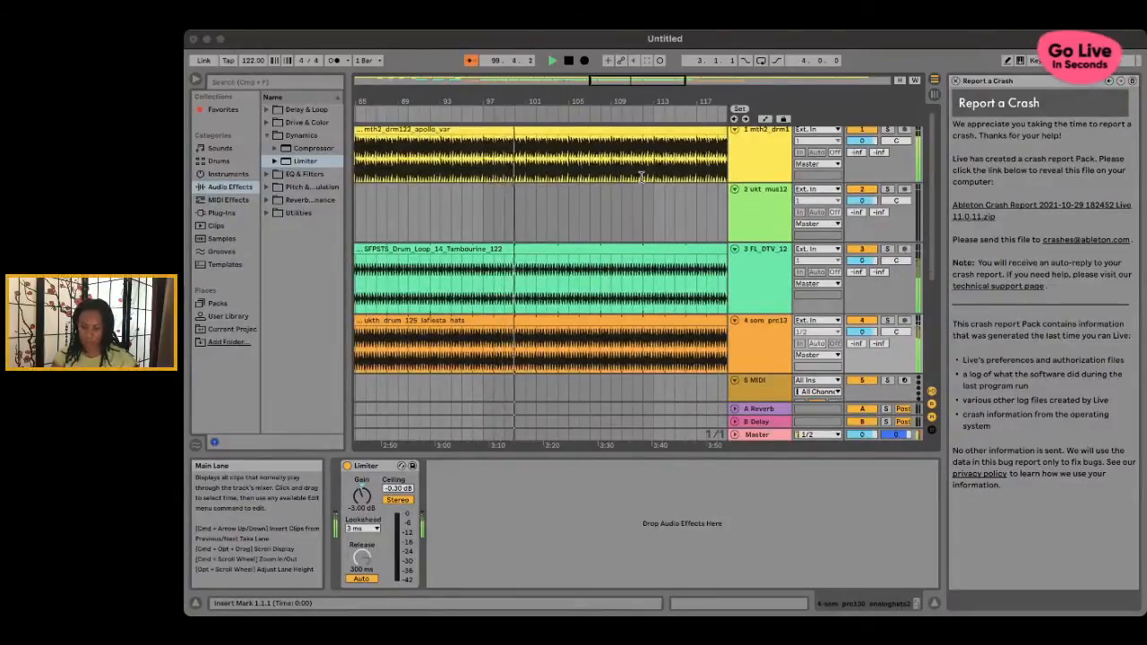
{"action": "key", "text": "super+shift+s"}
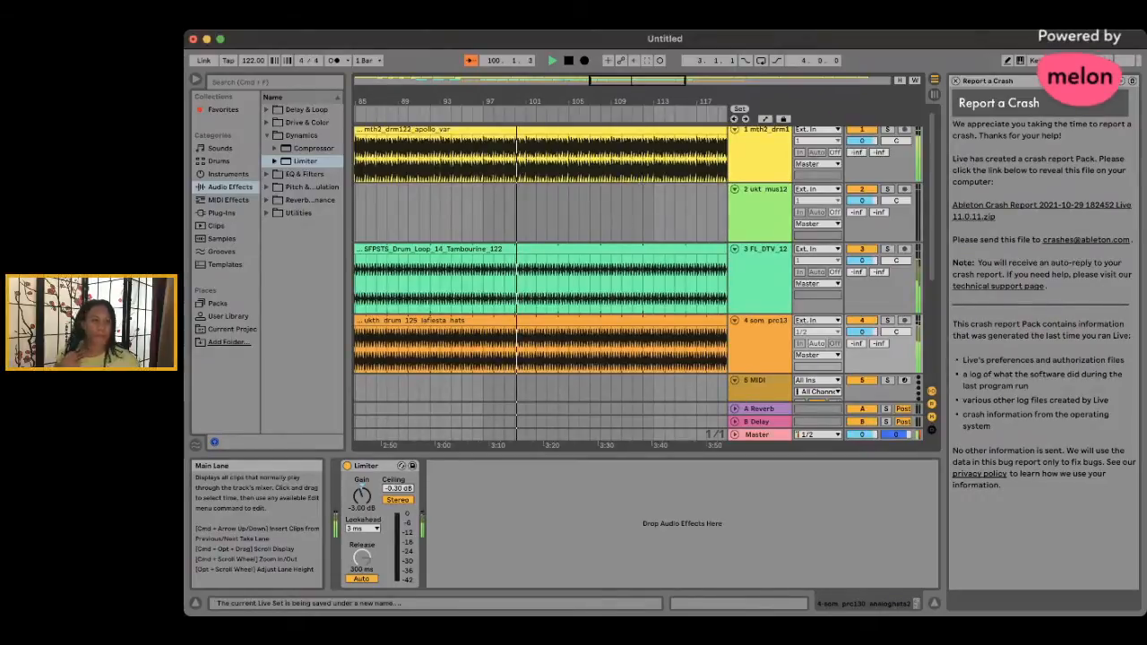
{"action": "scroll", "coordinate": [569, 269], "scroll_direction": "right", "scroll_amount": 3}
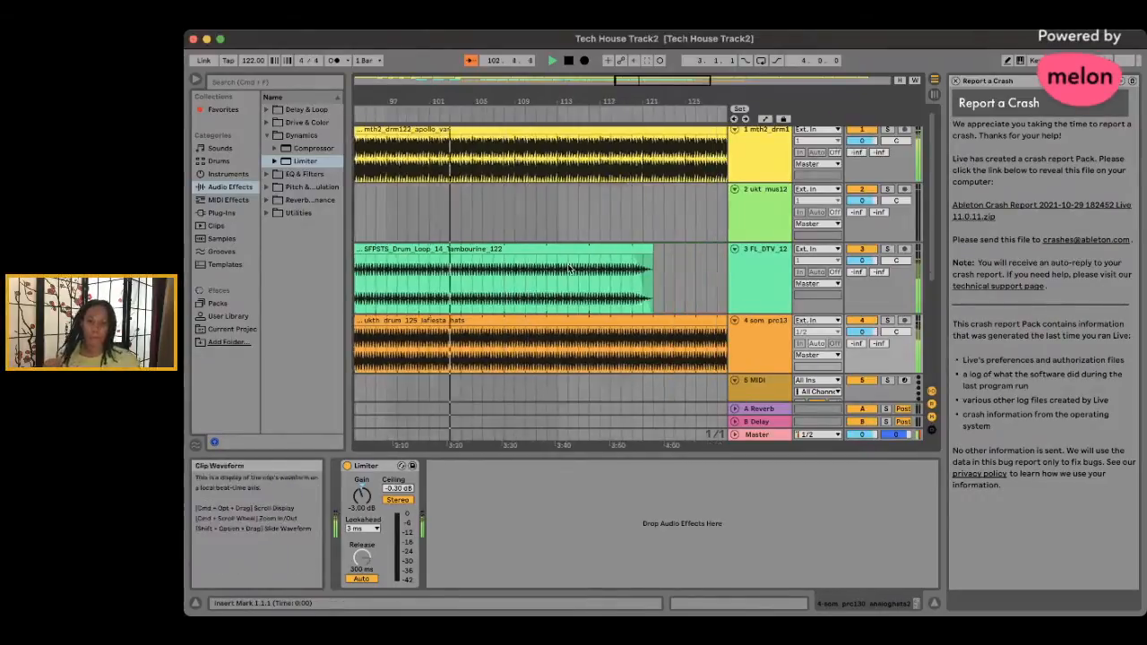
{"action": "scroll", "coordinate": [569, 269], "scroll_direction": "right", "scroll_amount": 3}
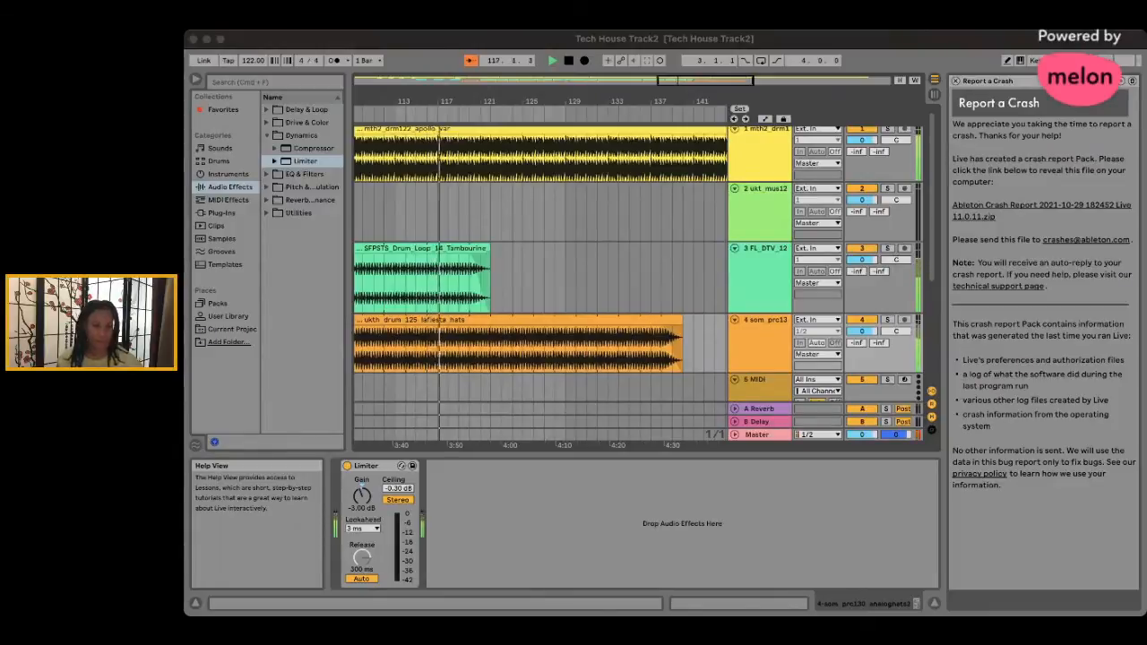
{"action": "left_click", "coordinate": [406, 58]}
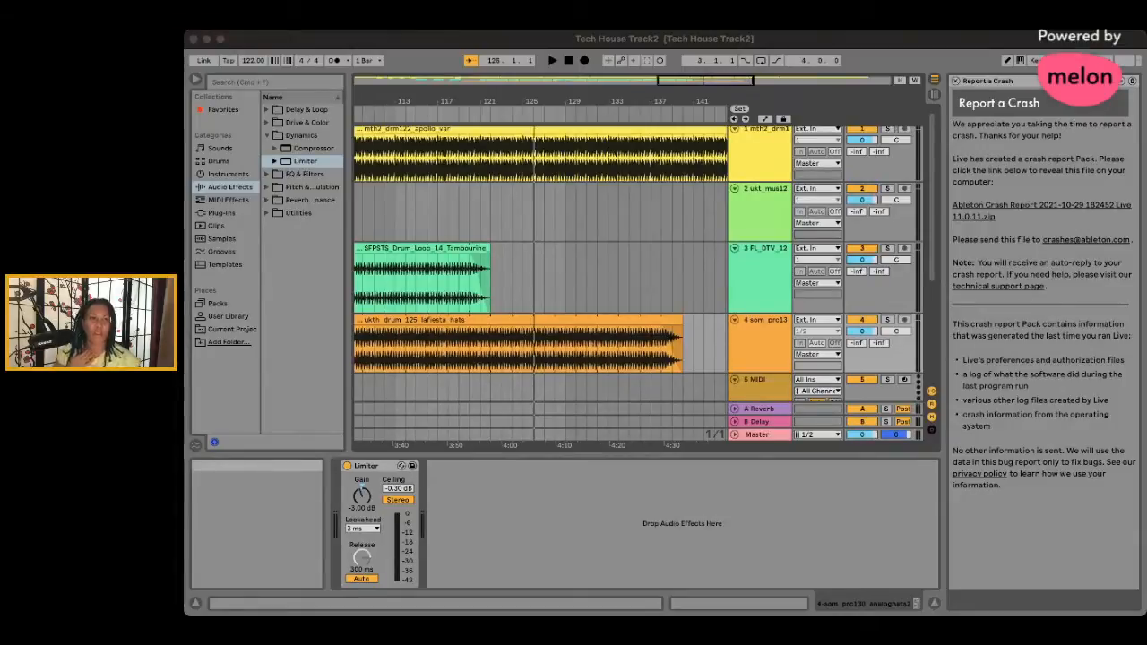
{"action": "left_click", "coordinate": [1131, 47]}
{"action": "key", "text": "super+Tab"}
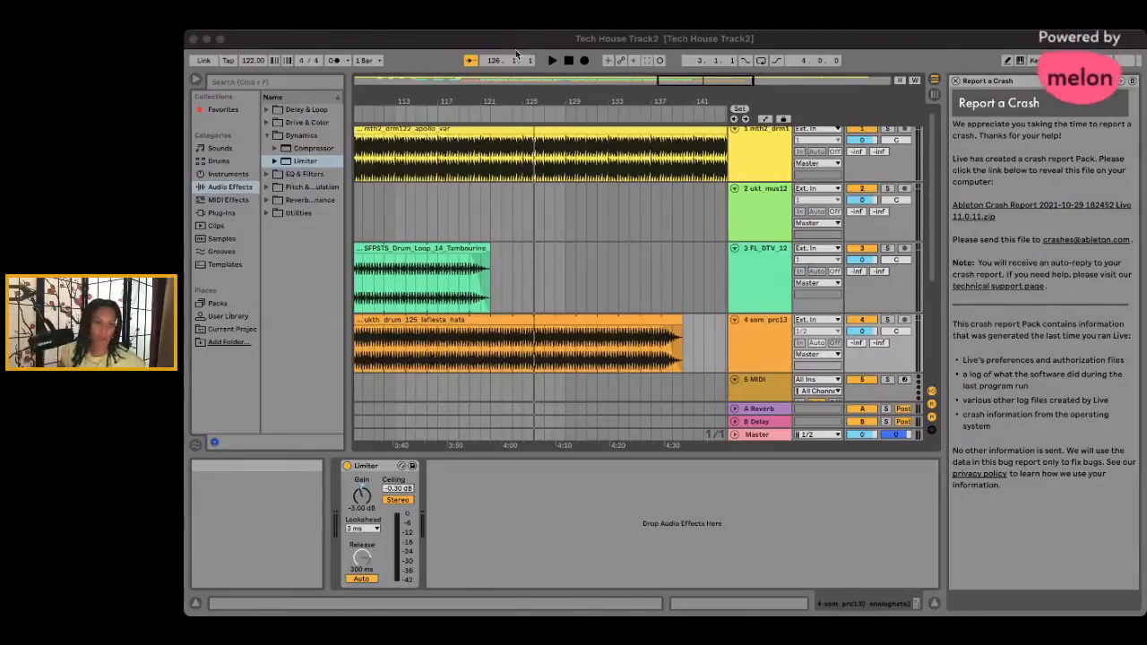
{"action": "left_click", "coordinate": [371, 42]}
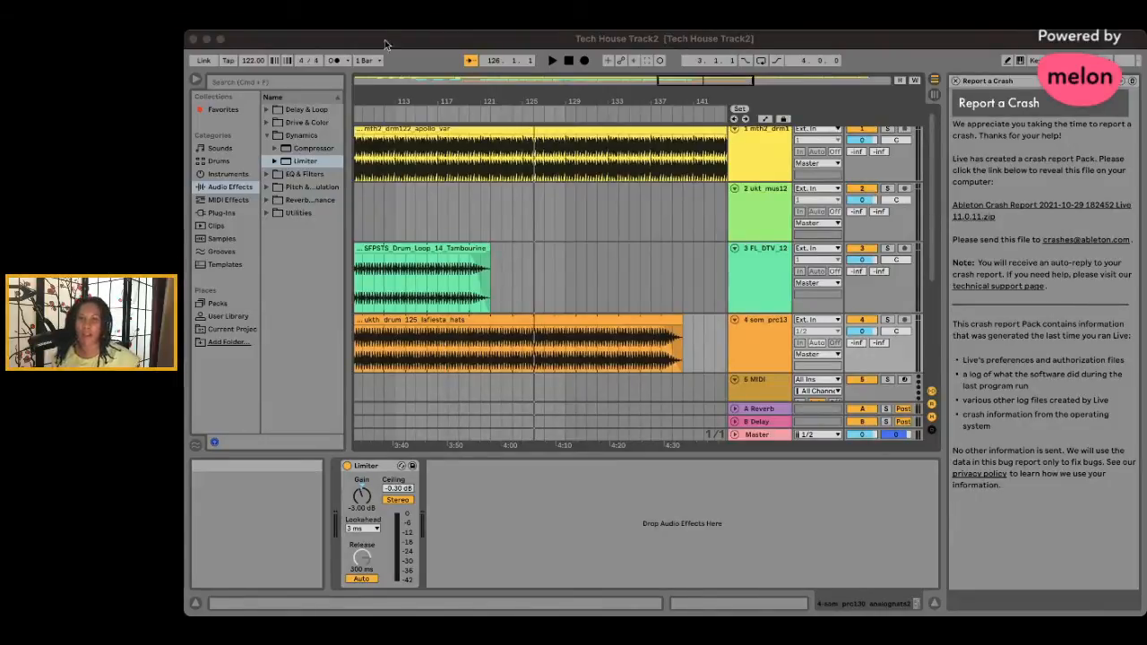
{"action": "left_click", "coordinate": [594, 40]}
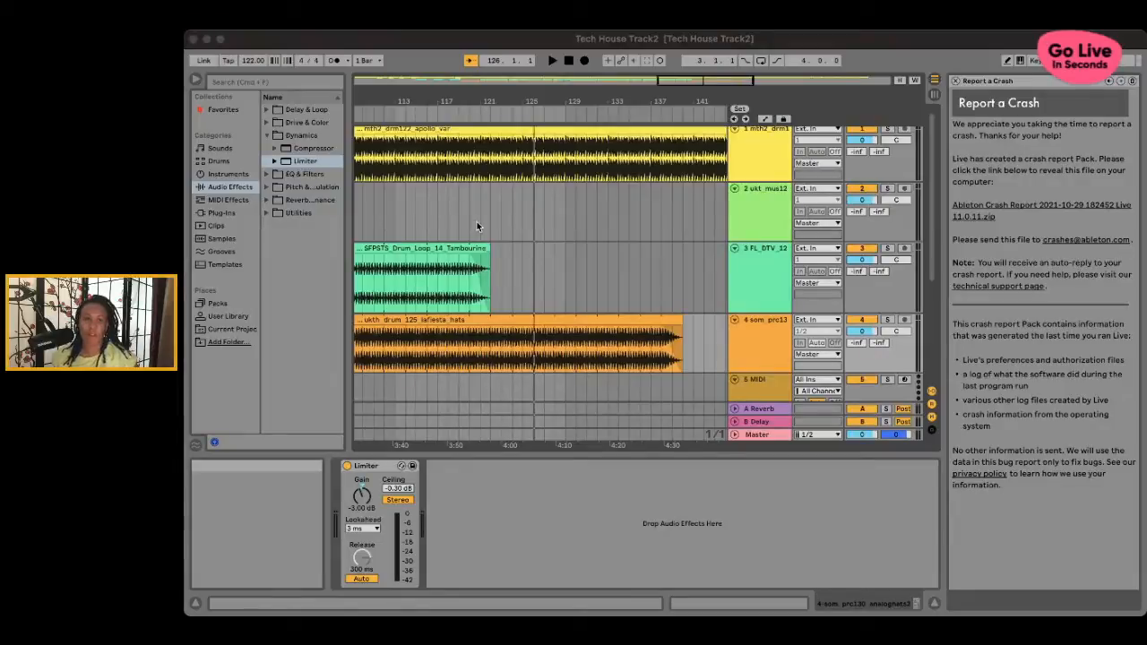
- Switch to Splice, open the Strings instrument samples and filter them by the tech house genre
{"action": "left_click", "coordinate": [689, 47]}
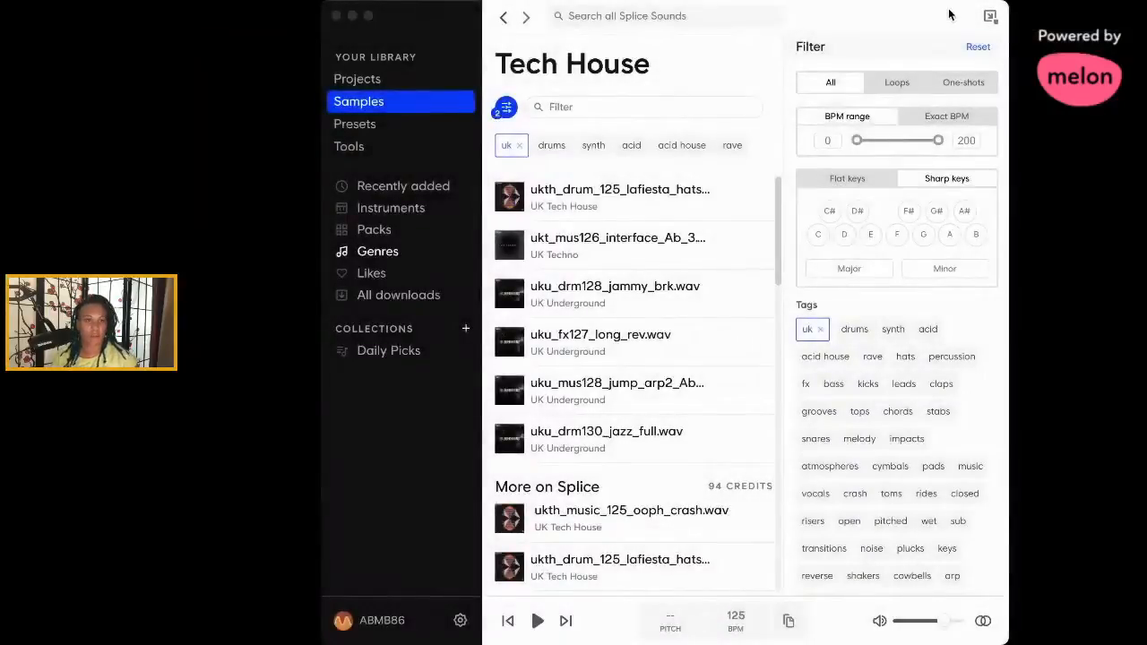
{"action": "left_click", "coordinate": [950, 14]}
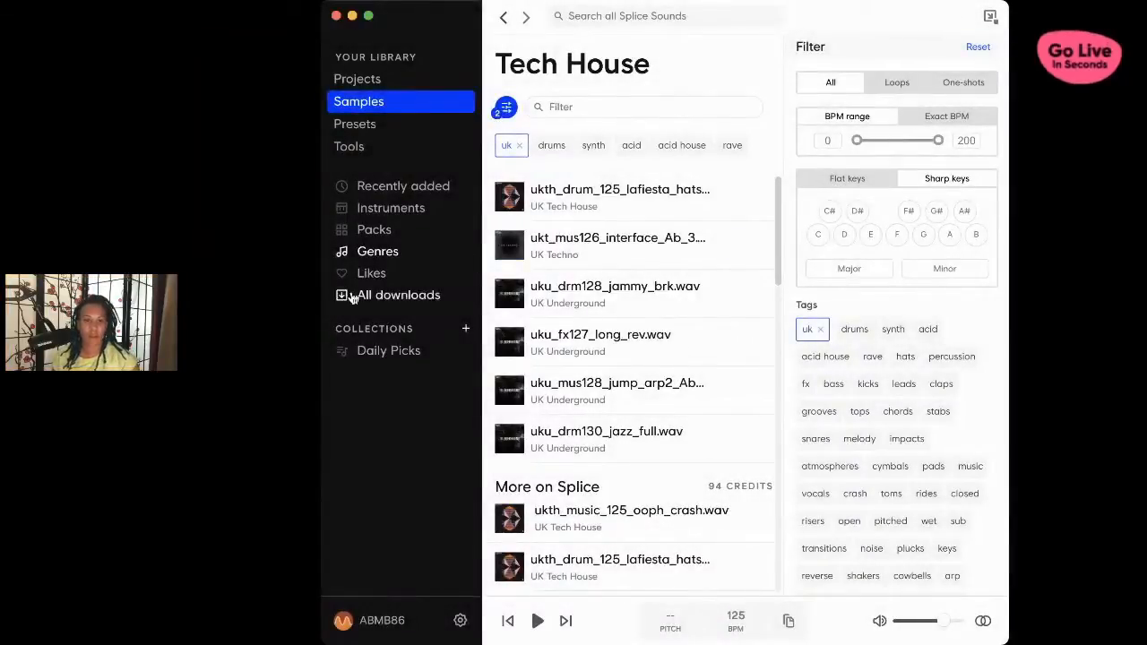
{"action": "left_click", "coordinate": [390, 211]}
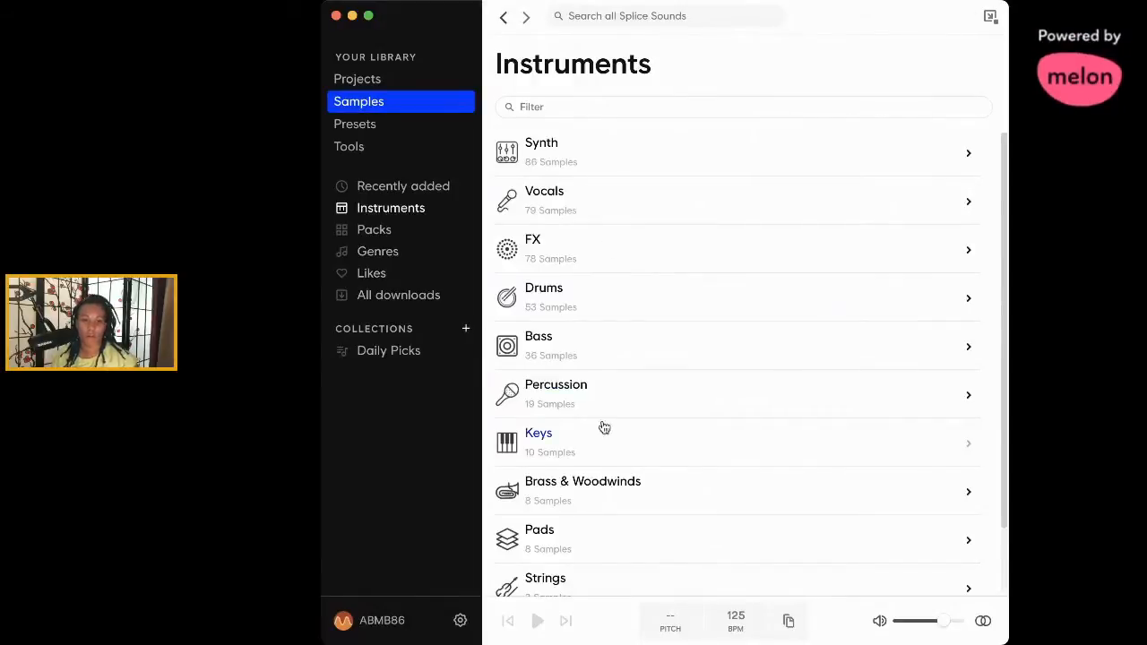
{"action": "scroll", "coordinate": [551, 384], "scroll_direction": "down", "scroll_amount": 2}
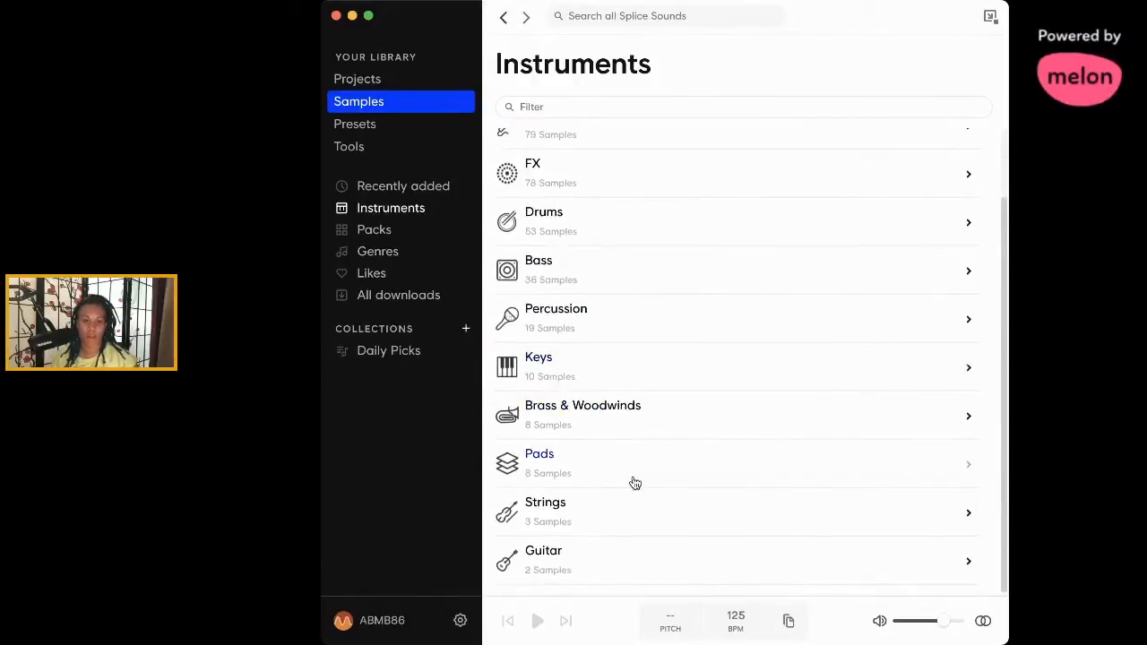
{"action": "left_click", "coordinate": [578, 514]}
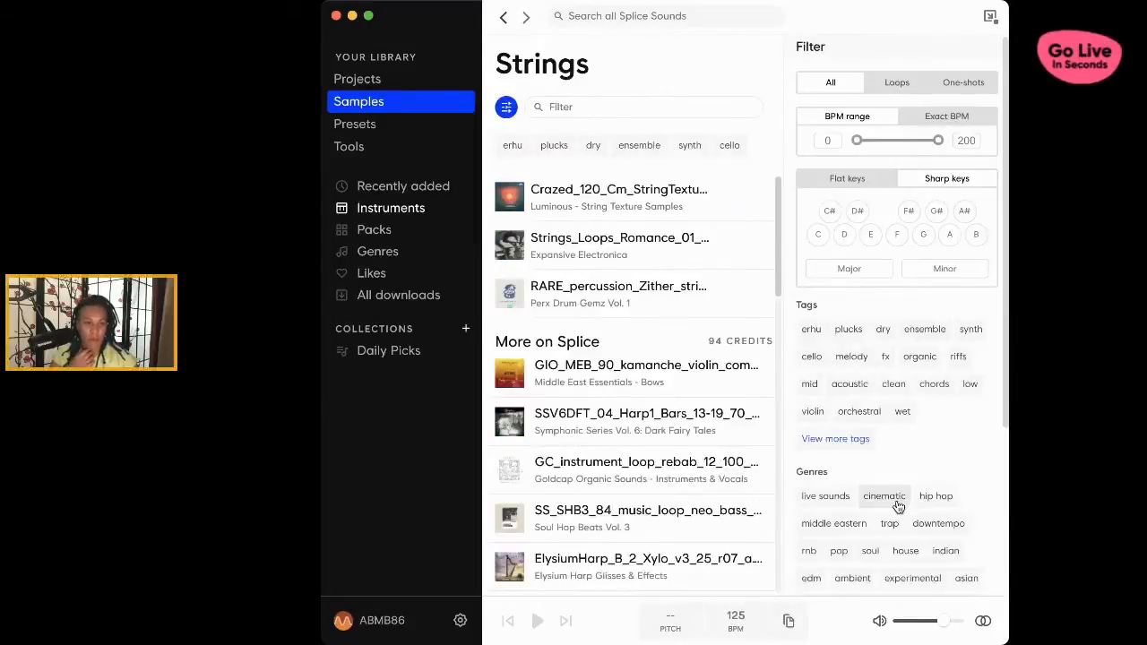
{"action": "scroll", "coordinate": [901, 503], "scroll_direction": "down", "scroll_amount": 5}
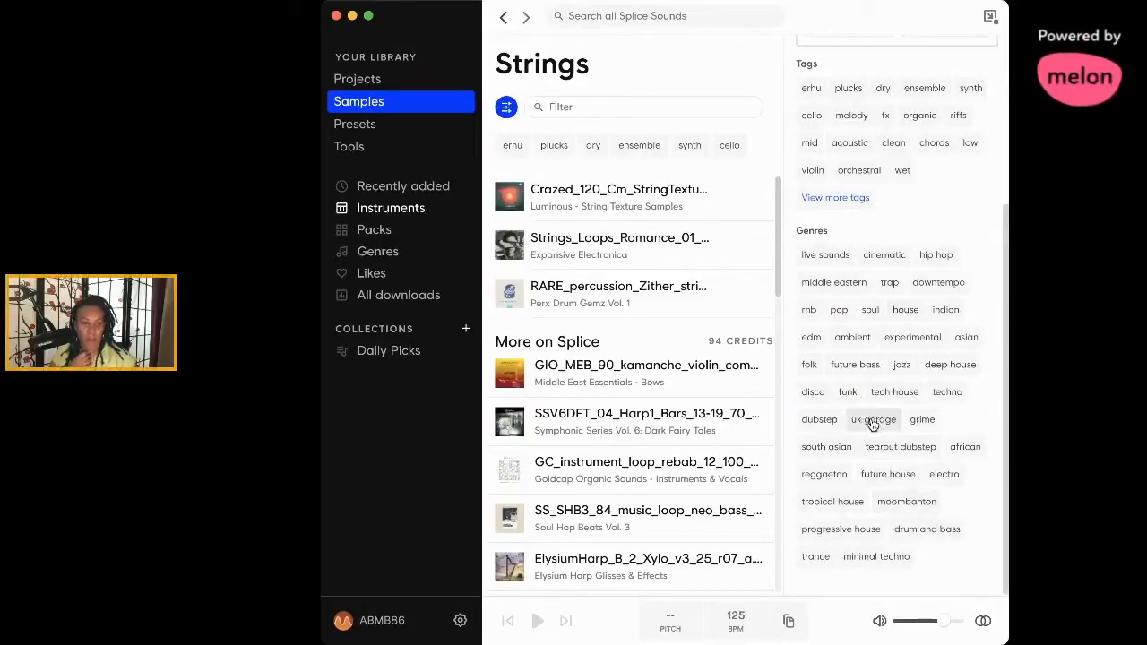
{"action": "left_click", "coordinate": [894, 391]}
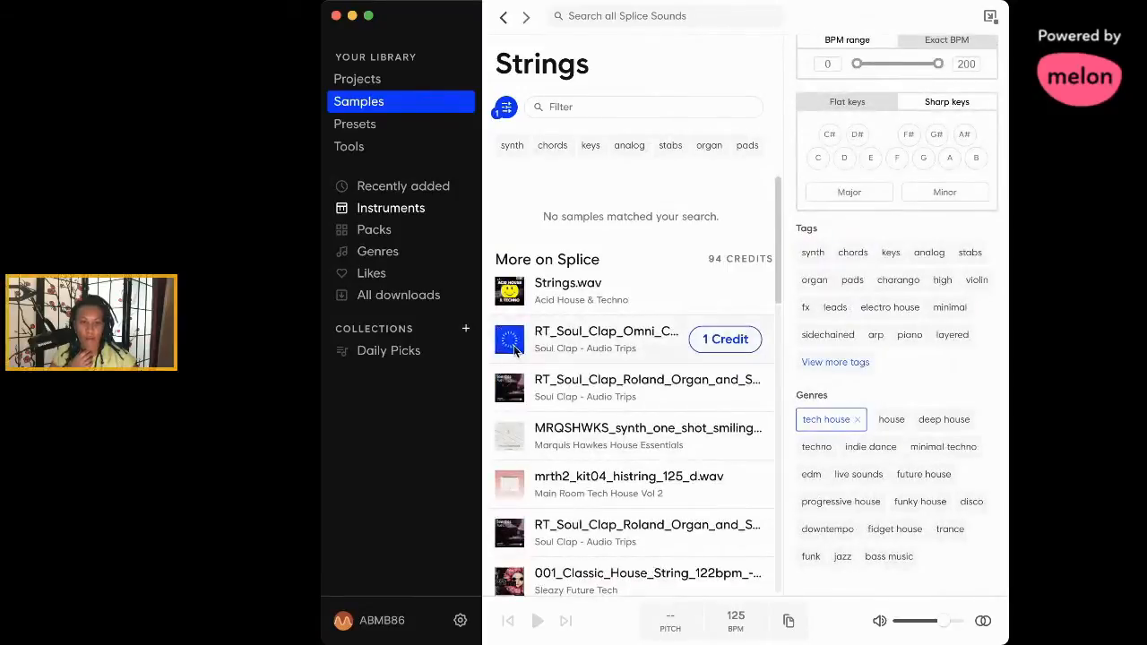
- Preview several tech house string samples and get the MFCD_Kit_03_Main_String_Upfilter sample for one credit
{"action": "left_click", "coordinate": [514, 399]}
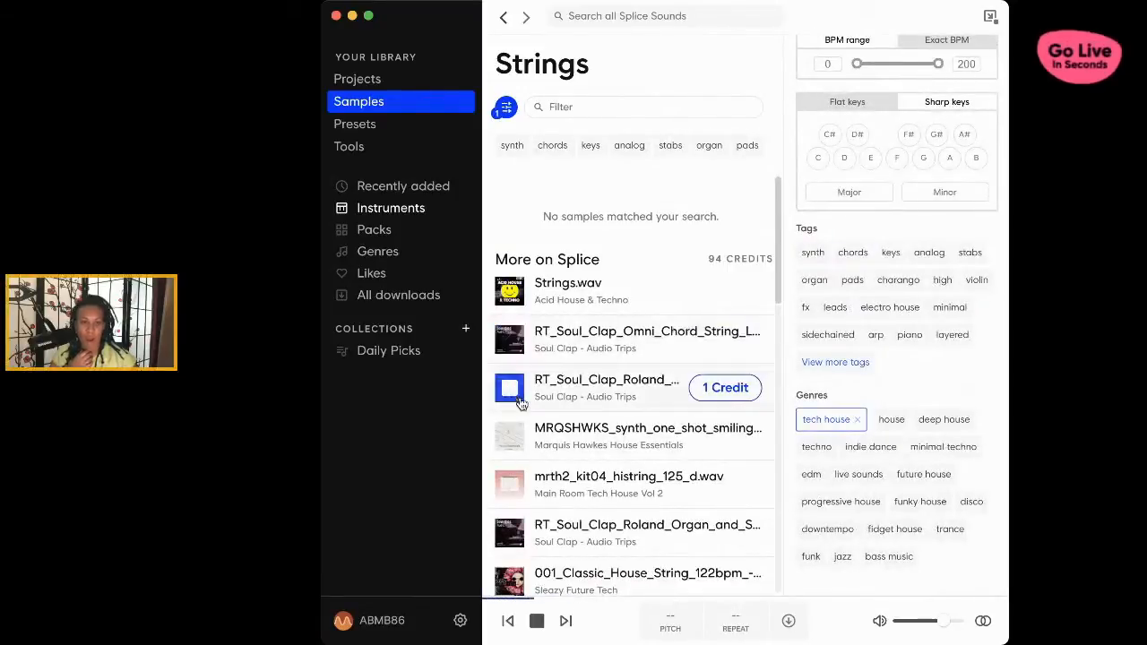
{"action": "scroll", "coordinate": [518, 408], "scroll_direction": "down", "scroll_amount": 3}
{"action": "left_click", "coordinate": [529, 379]}
{"action": "scroll", "coordinate": [531, 383], "scroll_direction": "down", "scroll_amount": 4}
{"action": "left_click", "coordinate": [514, 368]}
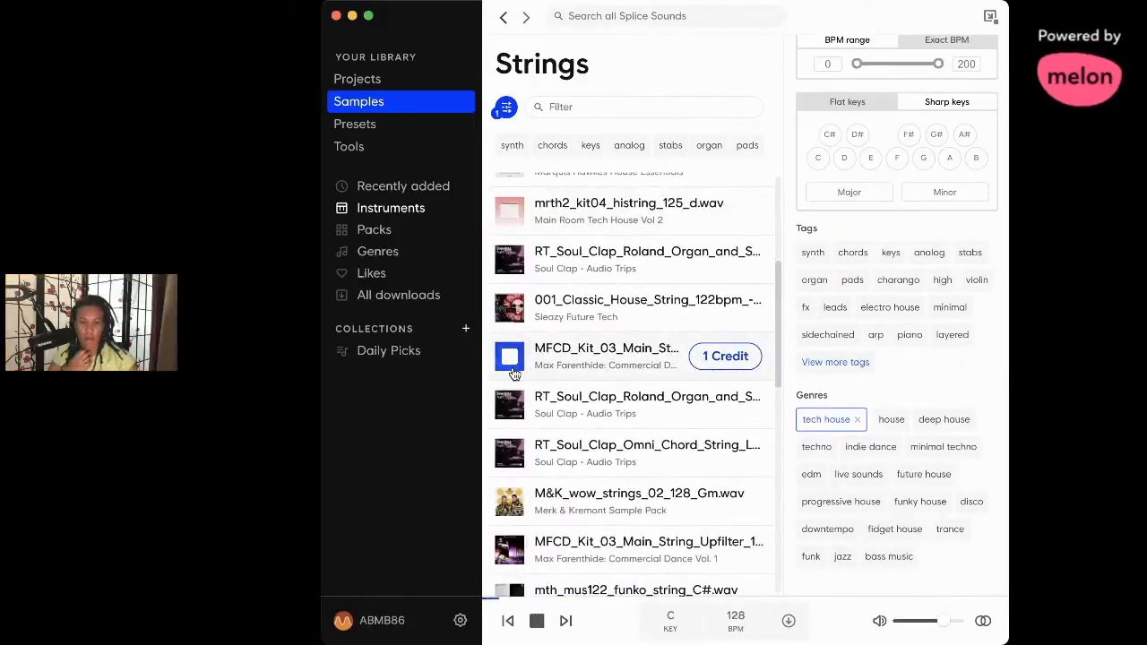
{"action": "left_click", "coordinate": [726, 356]}
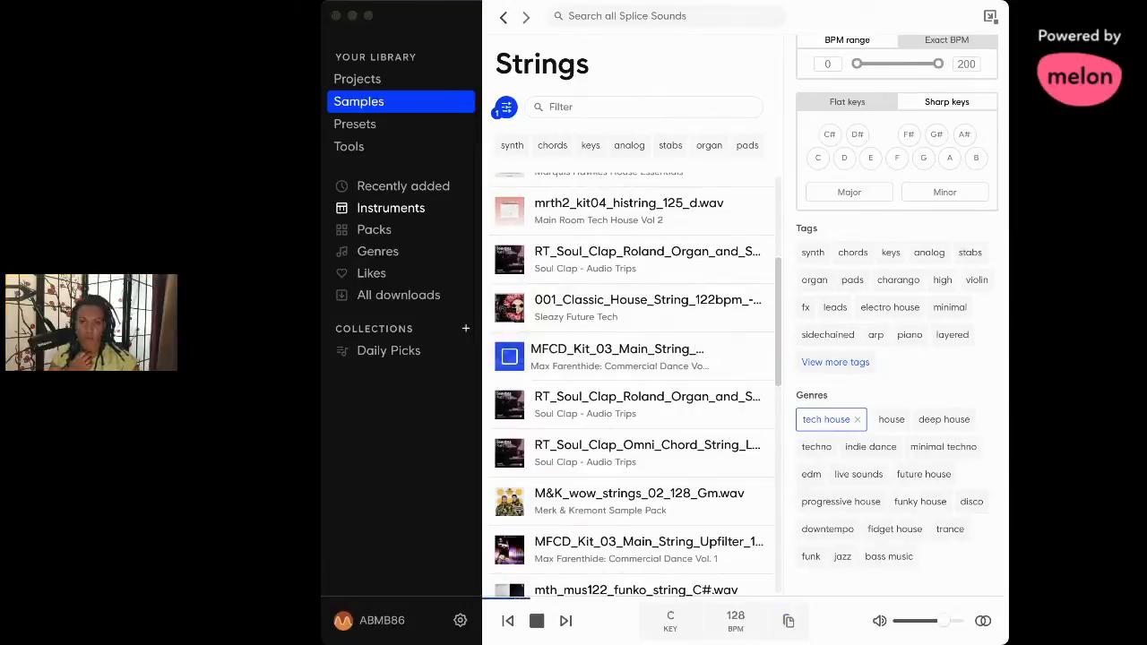
- Place the MFCD_Kit_03_Main_String_Upfilter_128_C sample on track 3 of the Live arrangement, starting at bar 126
{"action": "scroll", "coordinate": [703, 292], "scroll_direction": "up", "scroll_amount": 2}
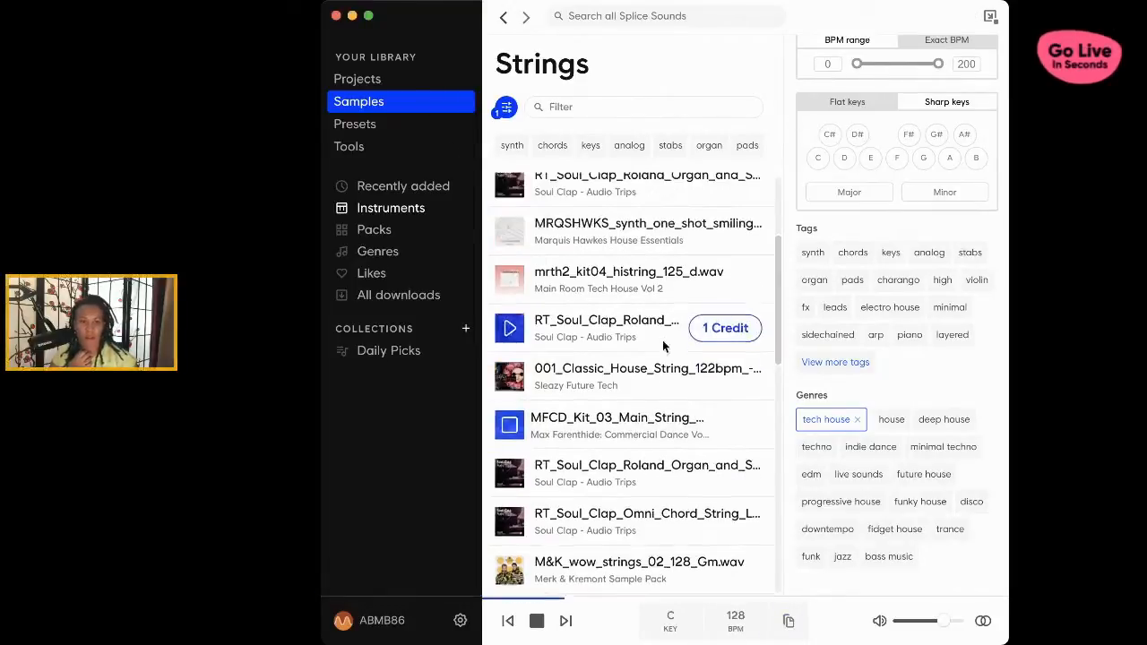
{"action": "left_click", "coordinate": [767, 434]}
{"action": "left_click", "coordinate": [756, 499]}
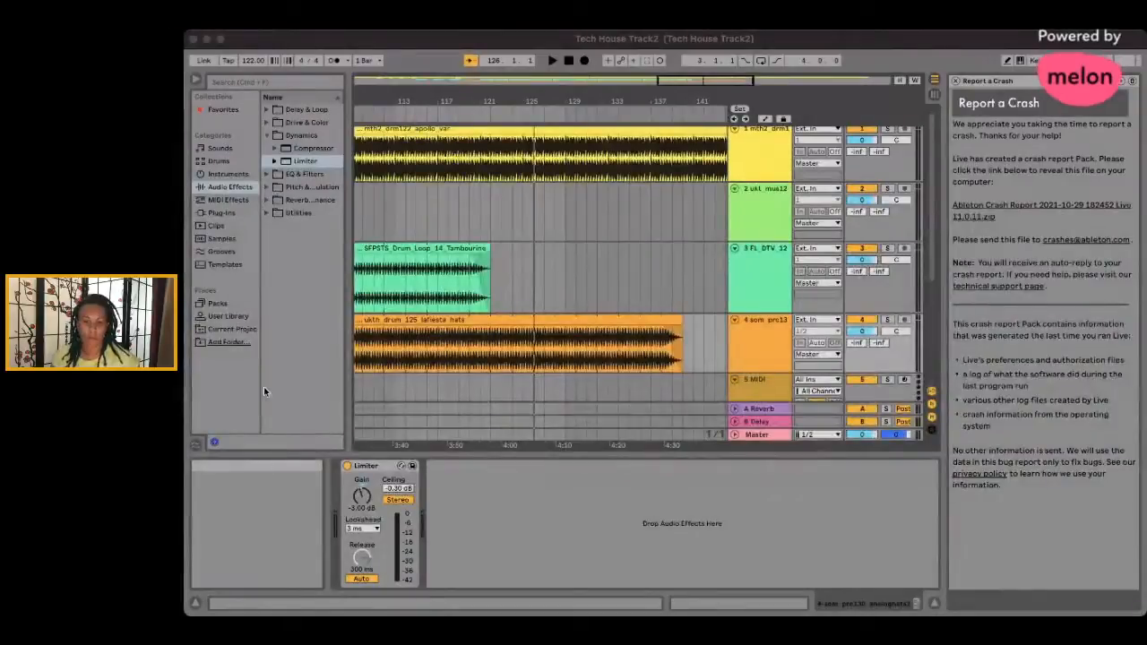
{"action": "left_click", "coordinate": [264, 390]}
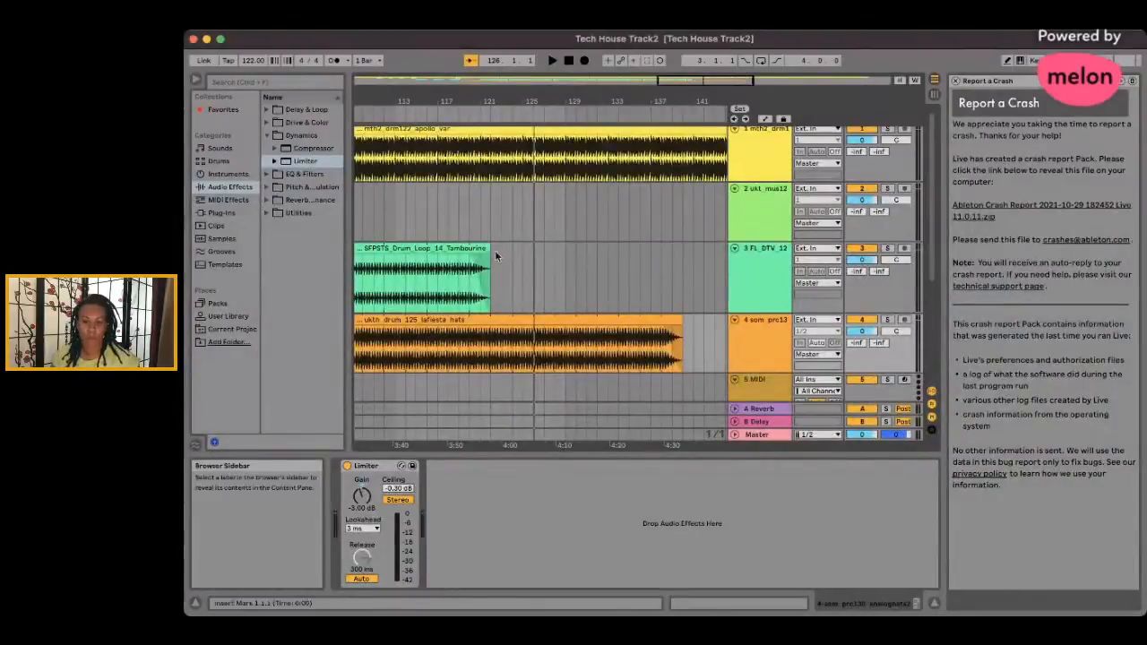
{"action": "key", "text": "super+Tab"}
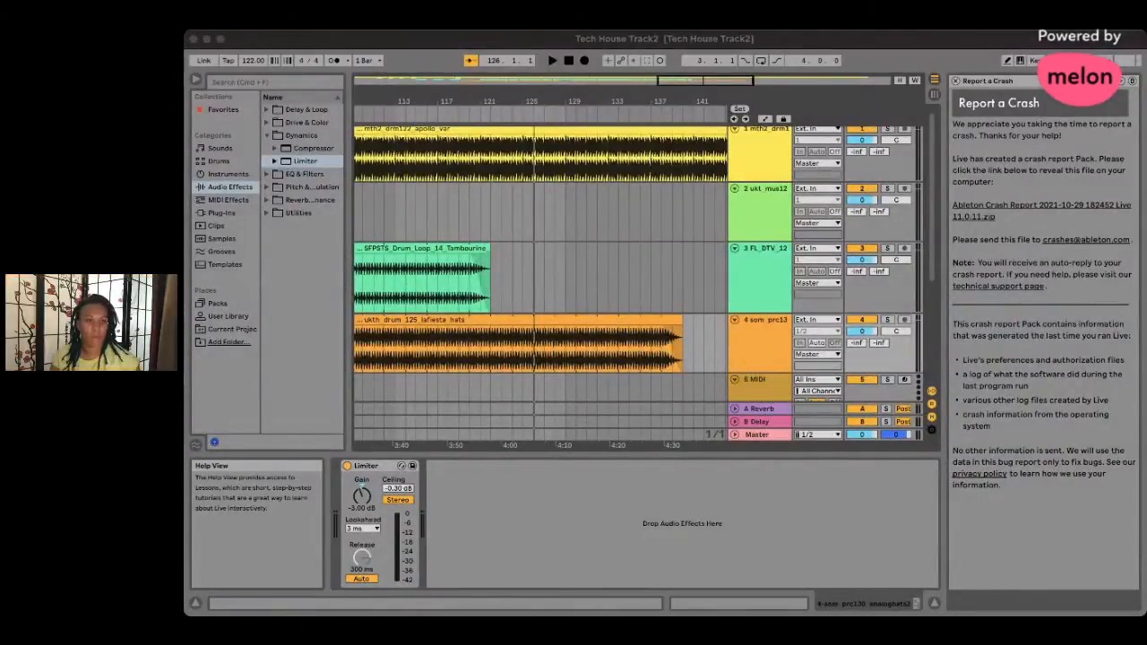
{"action": "left_click_drag", "start_coordinate": [563, 296], "coordinate": [543, 278]}
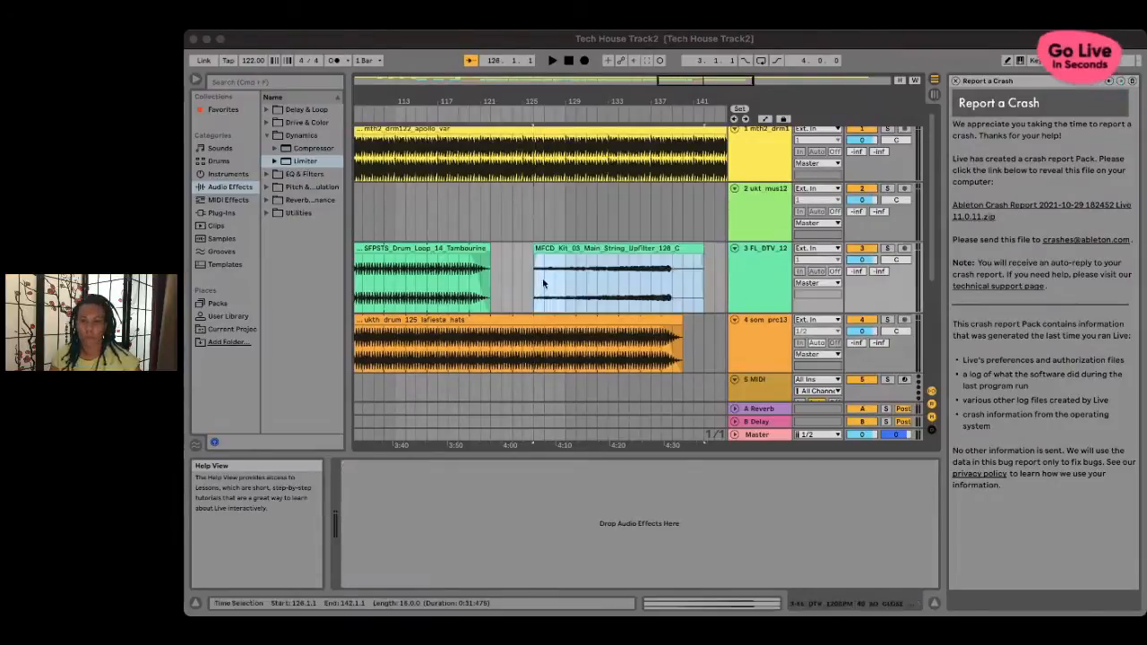
- Extend the end of the string upfilter clip on track 3 to bar 161, making it 35 bars long
{"action": "left_click", "coordinate": [617, 42]}
{"action": "scroll", "coordinate": [676, 277], "scroll_direction": "right", "scroll_amount": 5}
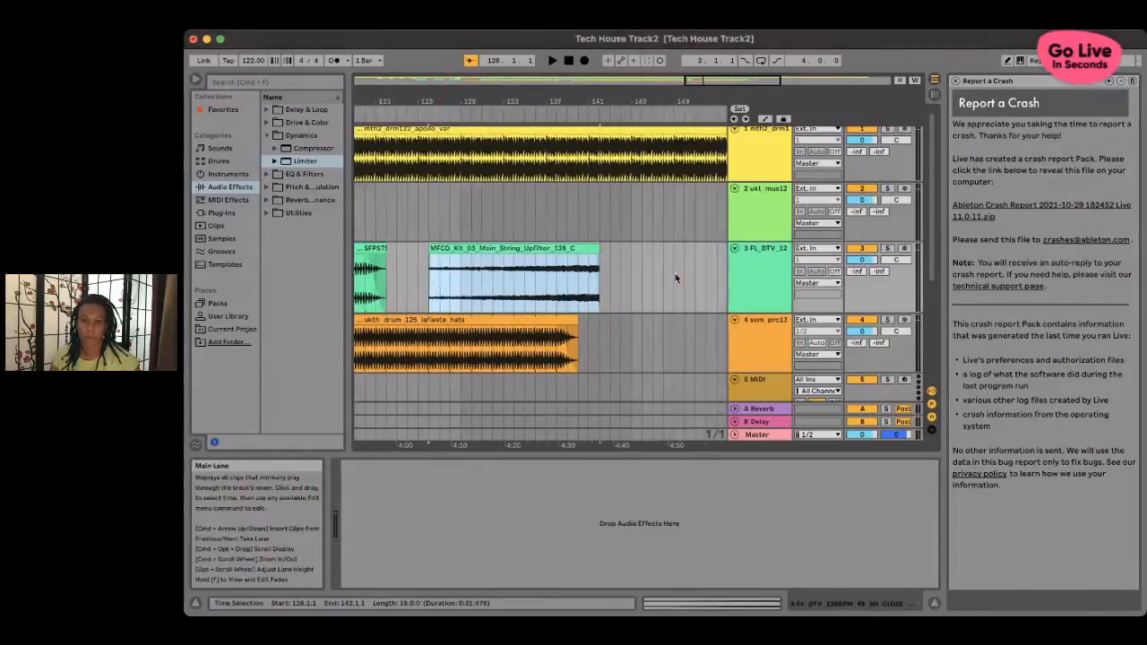
{"action": "left_click_drag", "start_coordinate": [581, 251], "coordinate": [780, 252]}
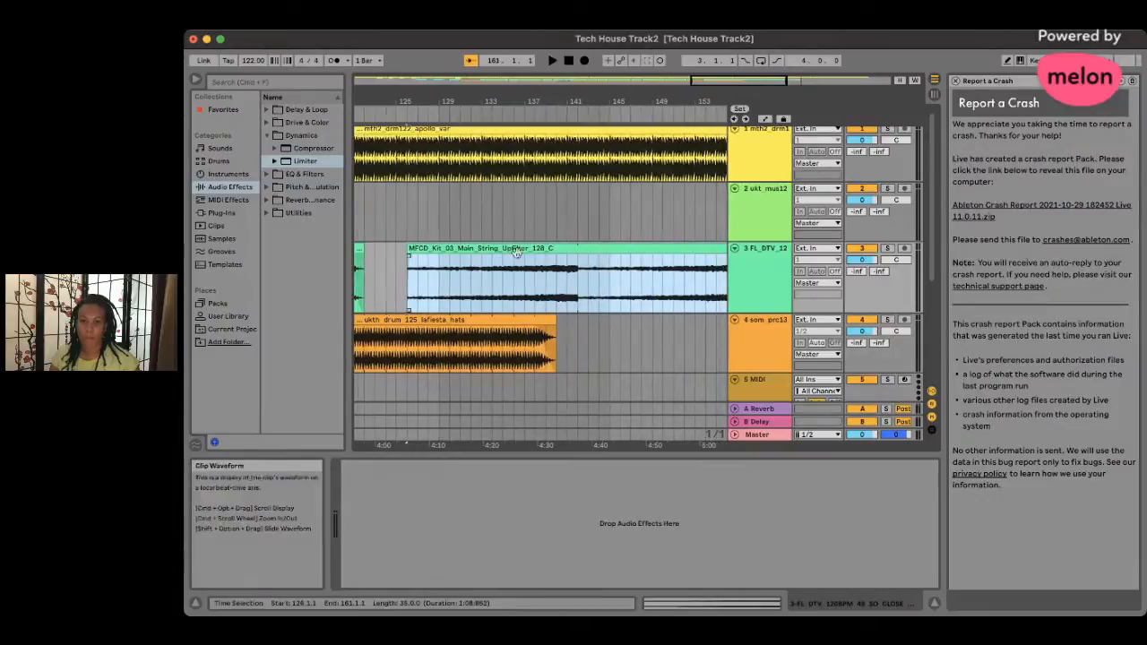
- Move the string upfilter clip to the end of the hats clip at bar 140, and shift it on to bar 143
{"action": "left_click_drag", "start_coordinate": [522, 250], "coordinate": [653, 276]}
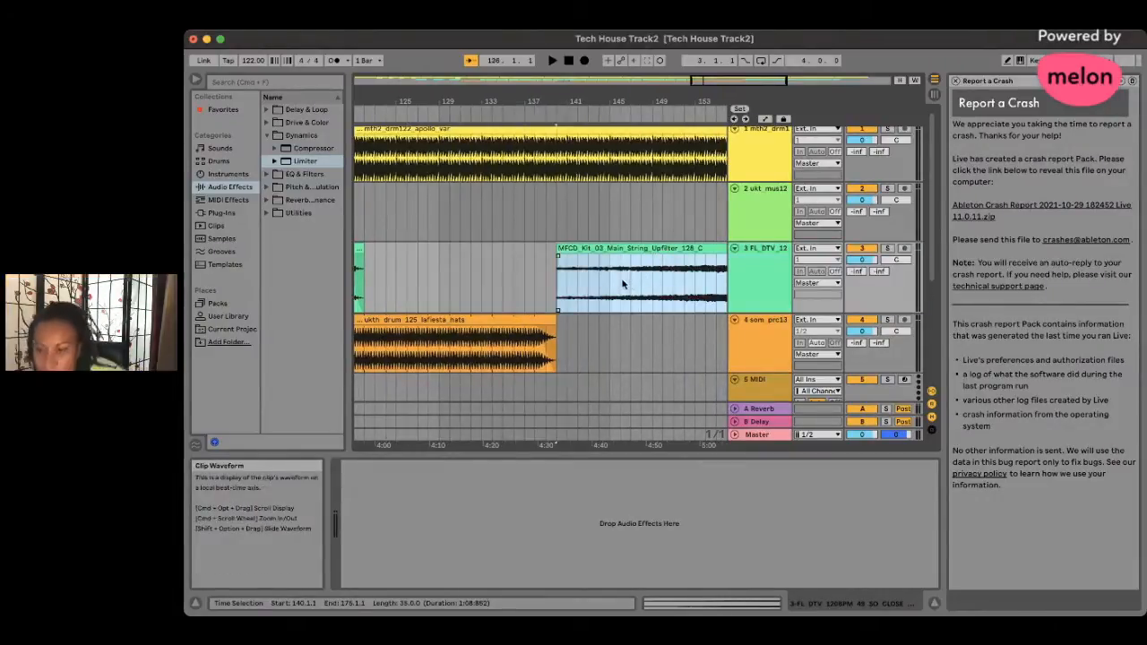
{"action": "scroll", "coordinate": [626, 283], "scroll_direction": "right", "scroll_amount": 15}
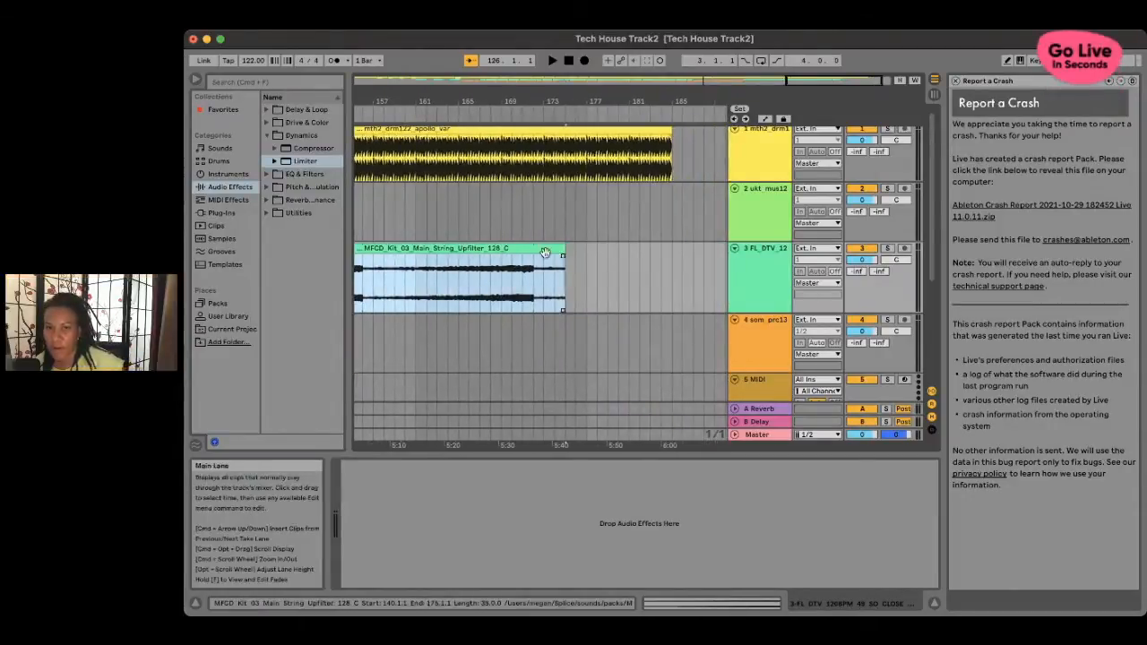
{"action": "scroll", "coordinate": [545, 252], "scroll_direction": "left", "scroll_amount": 10}
{"action": "scroll", "coordinate": [546, 252], "scroll_direction": "left", "scroll_amount": 6}
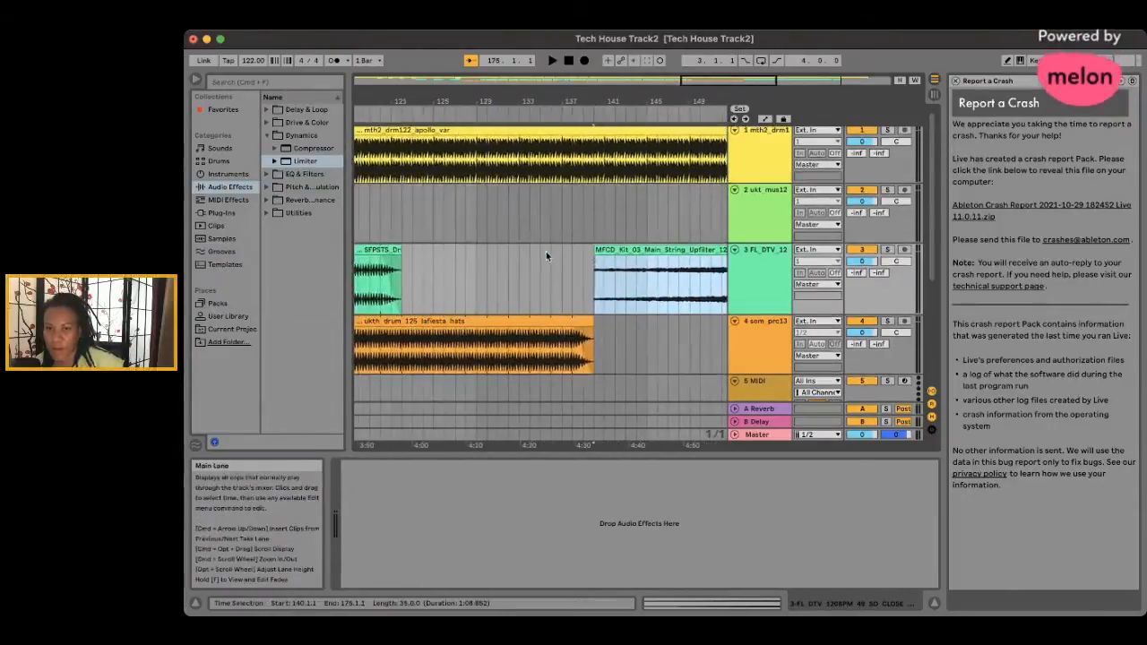
{"action": "scroll", "coordinate": [546, 252], "scroll_direction": "right", "scroll_amount": 5}
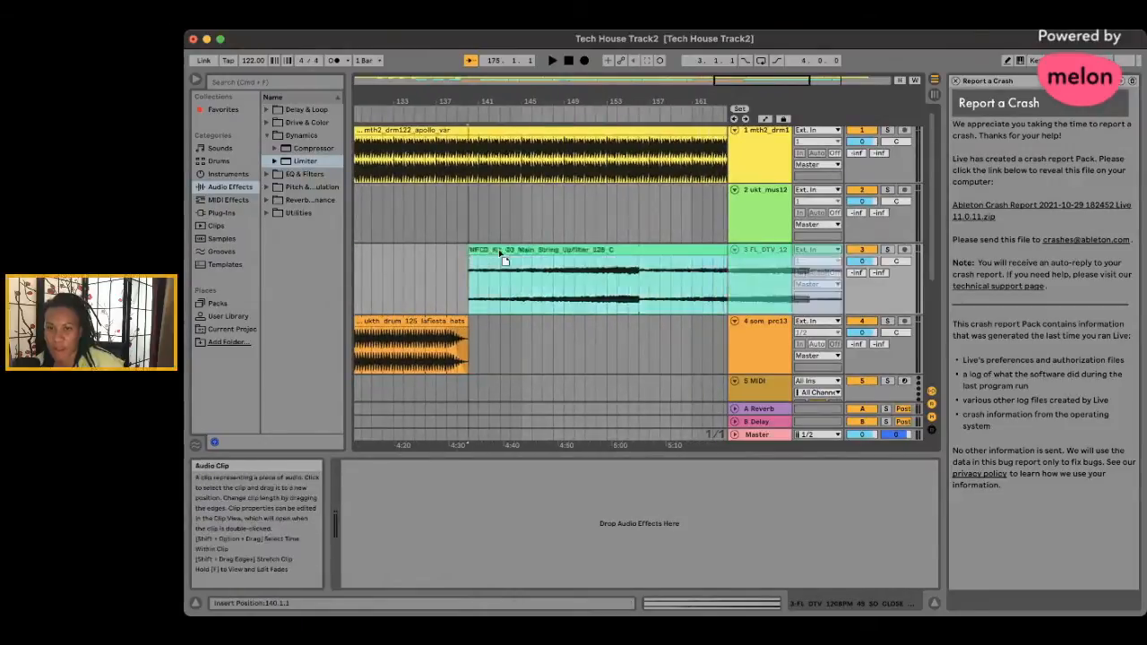
{"action": "left_click_drag", "start_coordinate": [494, 261], "coordinate": [527, 260]}
- Move the string upfilter clip back to bar 134, overlapping the hats clip, and give it a curved fade-in
{"action": "left_click", "coordinate": [458, 322]}
{"action": "scroll", "coordinate": [458, 320], "scroll_direction": "left", "scroll_amount": 7}
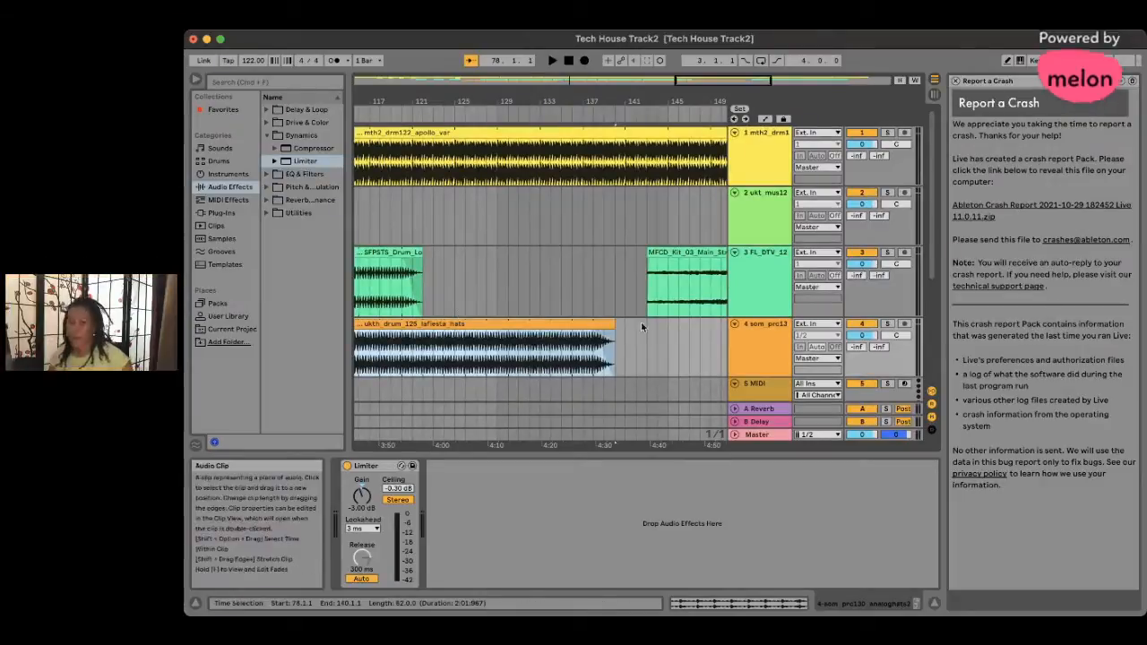
{"action": "scroll", "coordinate": [645, 322], "scroll_direction": "right", "scroll_amount": 5}
{"action": "left_click_drag", "start_coordinate": [561, 255], "coordinate": [475, 267]}
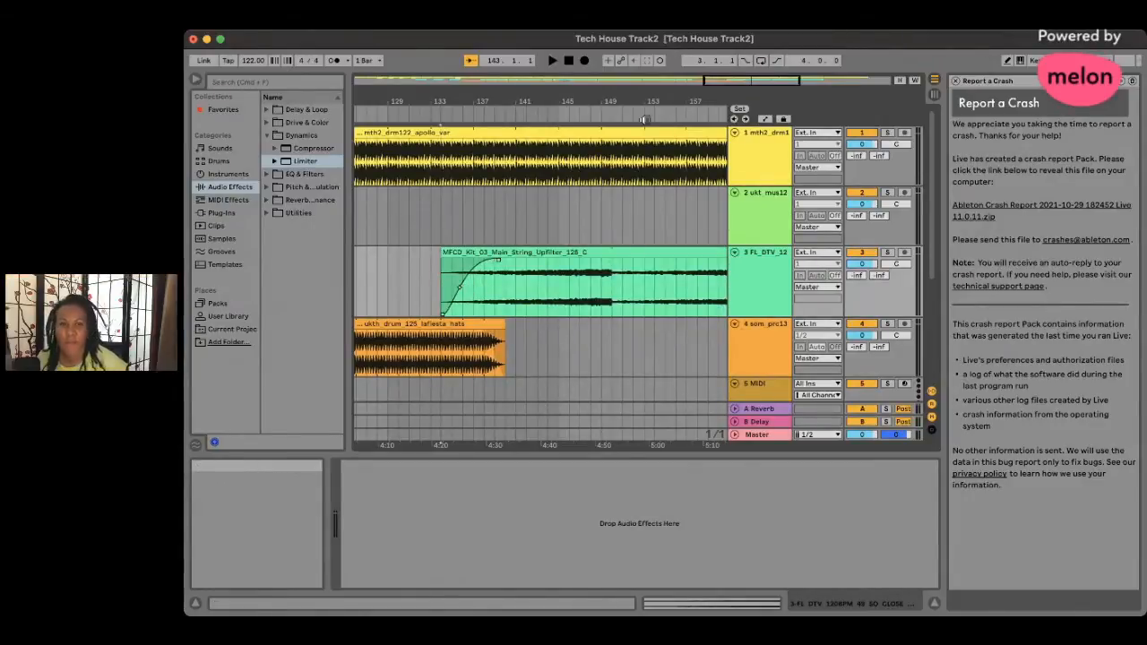
- Shift the string upfilter clip with its fade-in earlier so that it starts at bar 132
{"action": "scroll", "coordinate": [528, 311], "scroll_direction": "left", "scroll_amount": 5}
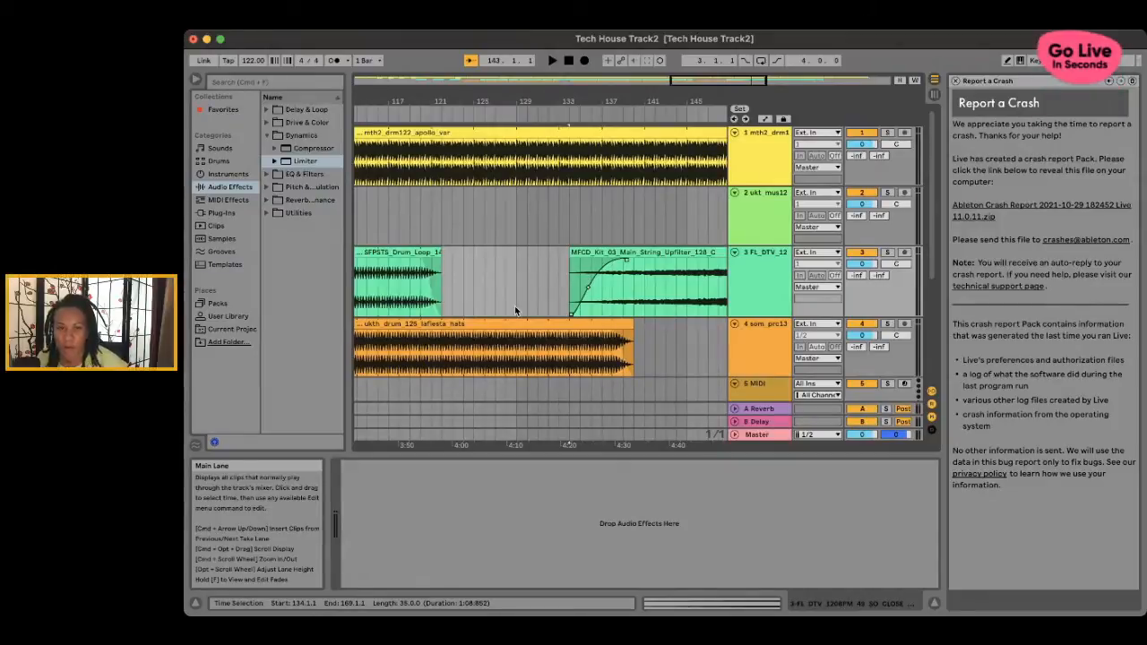
{"action": "scroll", "coordinate": [514, 305], "scroll_direction": "right", "scroll_amount": 6}
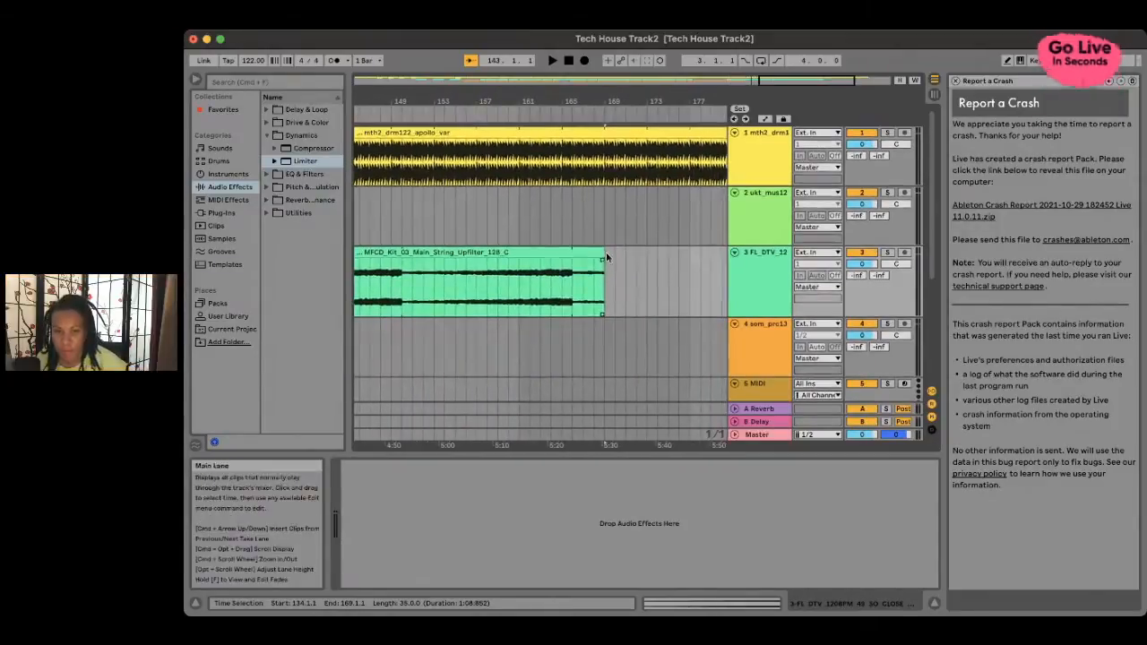
{"action": "scroll", "coordinate": [537, 270], "scroll_direction": "left", "scroll_amount": 10}
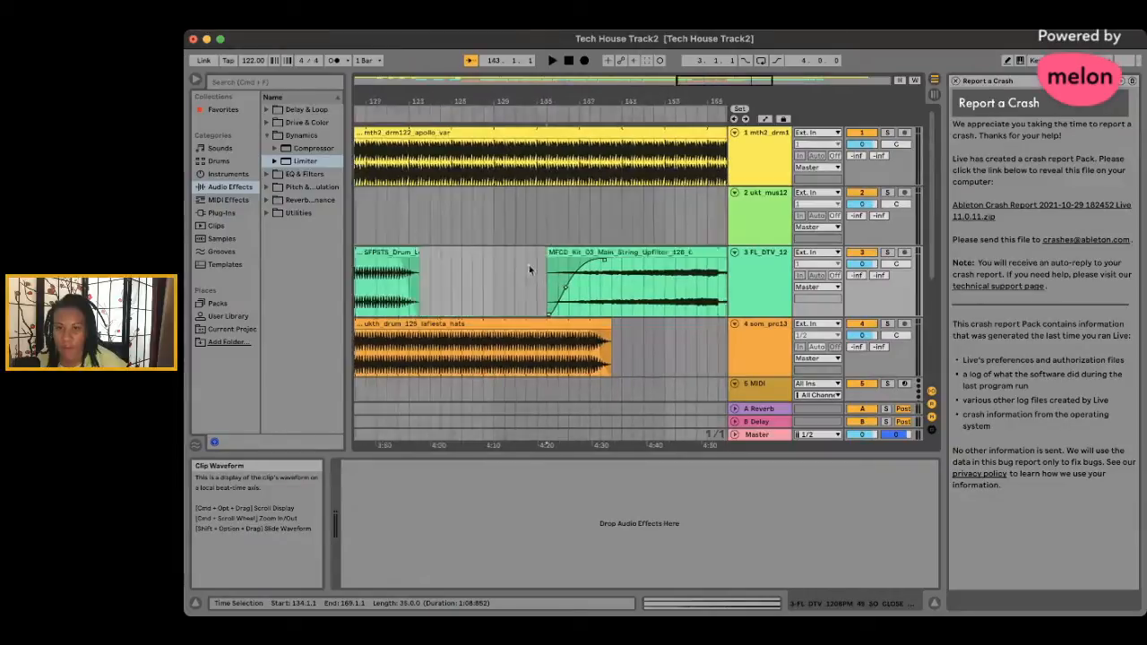
{"action": "left_click_drag", "start_coordinate": [638, 254], "coordinate": [618, 255]}
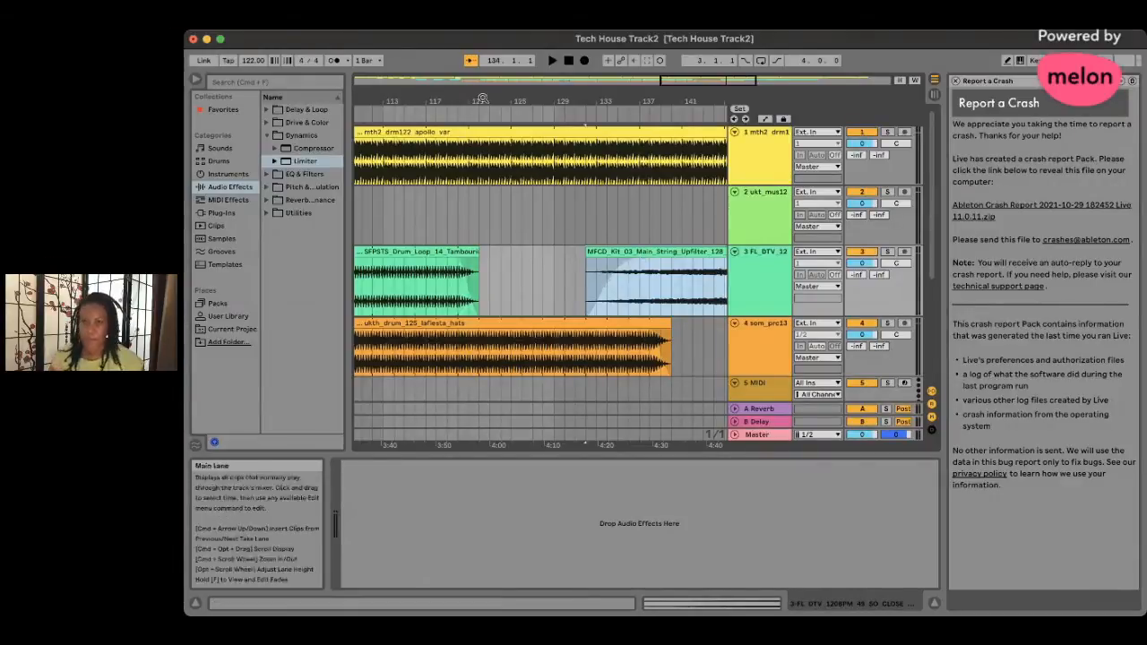
- Play the arrangement leading into the string clip and lower the Limiter gain on the hats track to -7.60 dB
{"action": "key", "text": "space"}
{"action": "scroll", "coordinate": [626, 234], "scroll_direction": "right", "scroll_amount": 2}
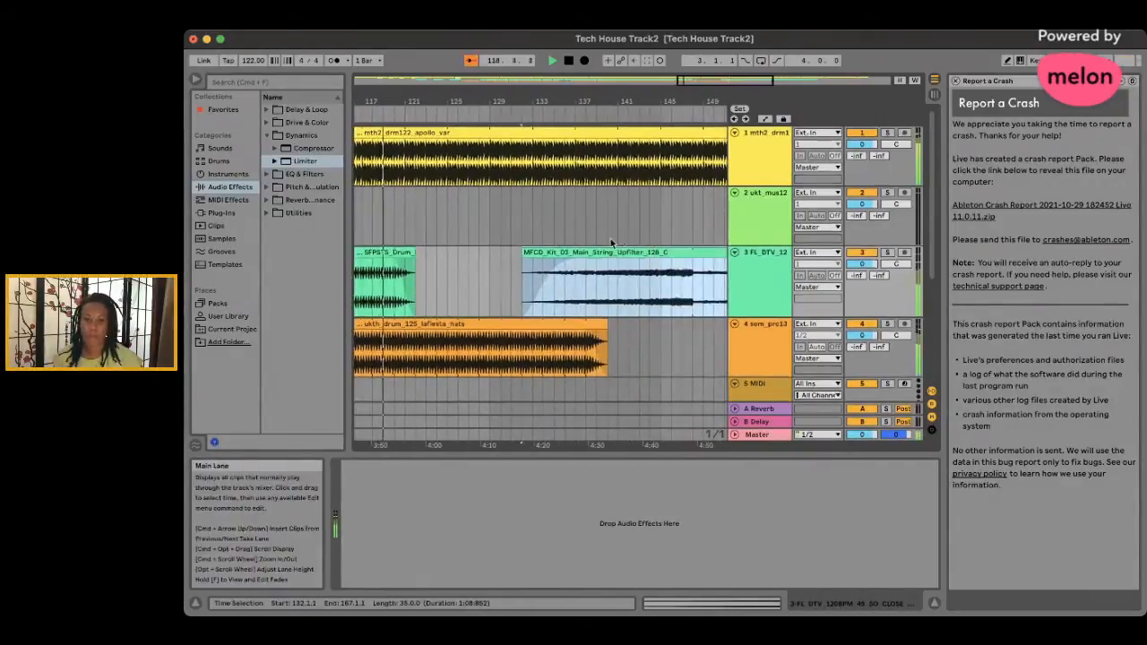
{"action": "left_click", "coordinate": [463, 344]}
{"action": "left_click", "coordinate": [463, 344]}
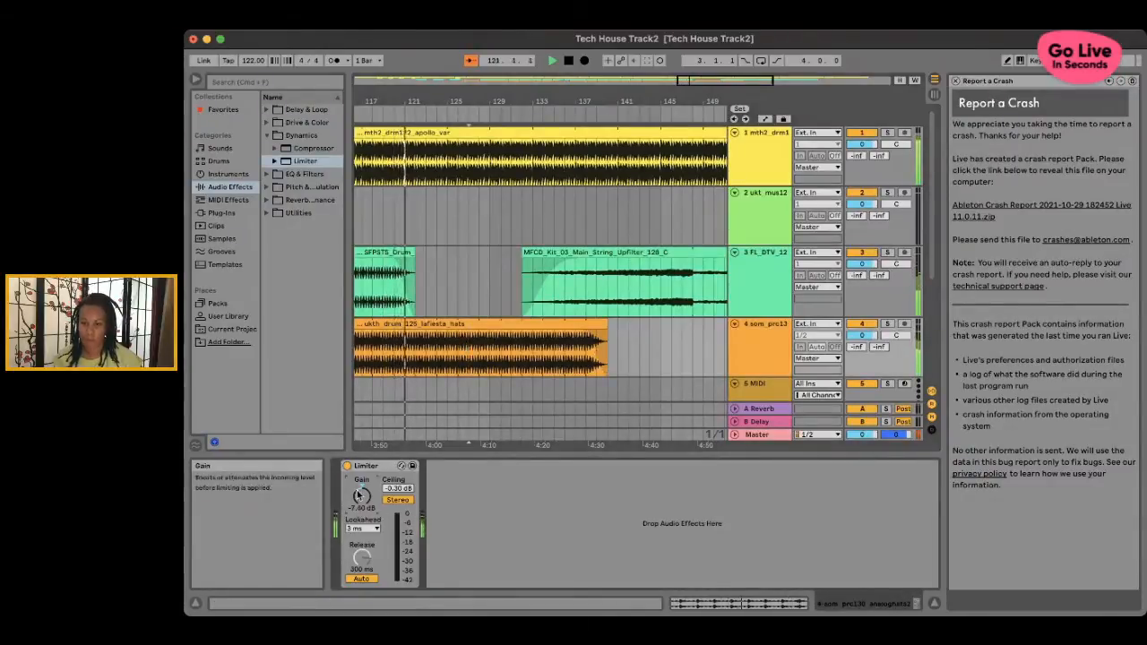
- Open the clip properties of the string upfilter clip on track 3 while the arrangement keeps playing
{"action": "left_click", "coordinate": [641, 280]}
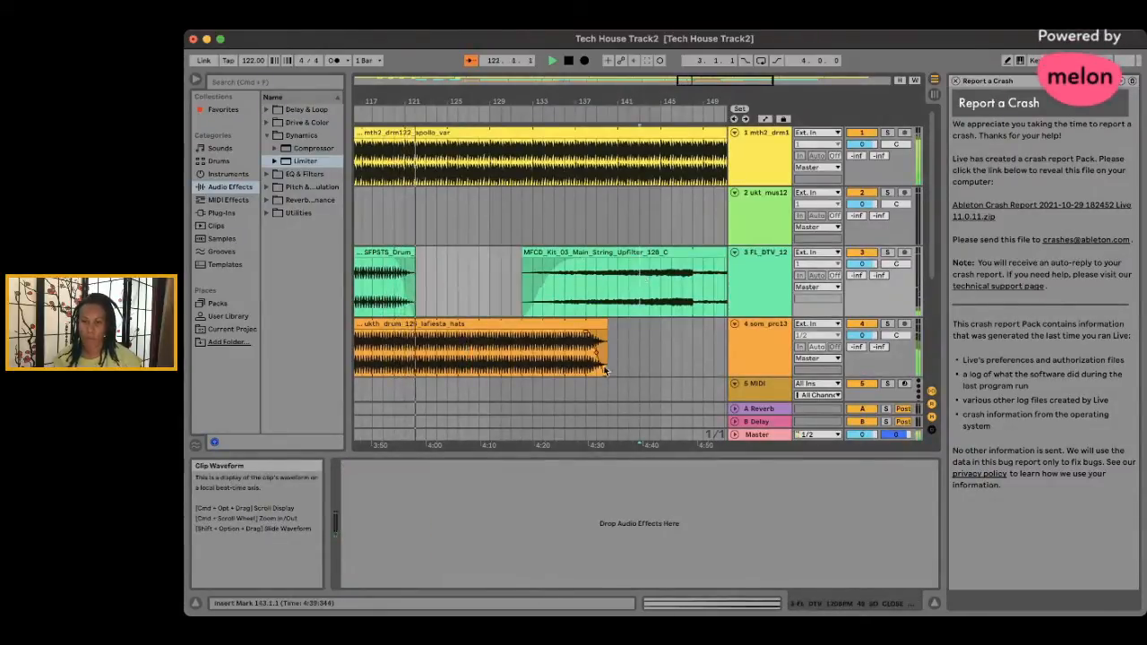
{"action": "left_click", "coordinate": [746, 607]}
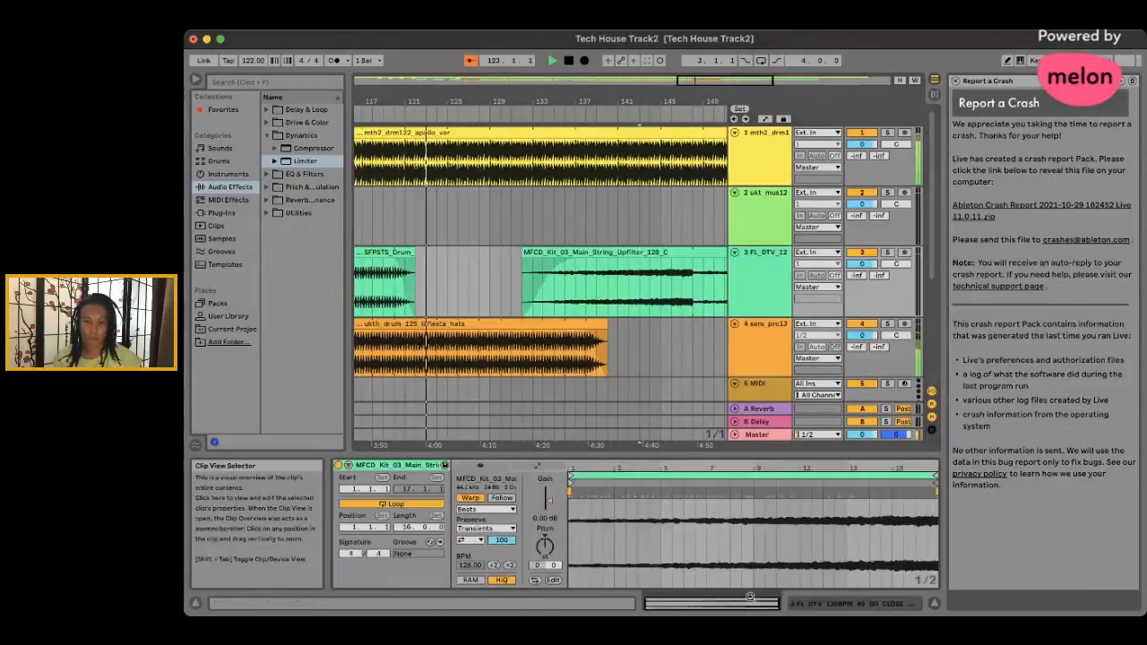
{"action": "key", "text": "super+Tab"}
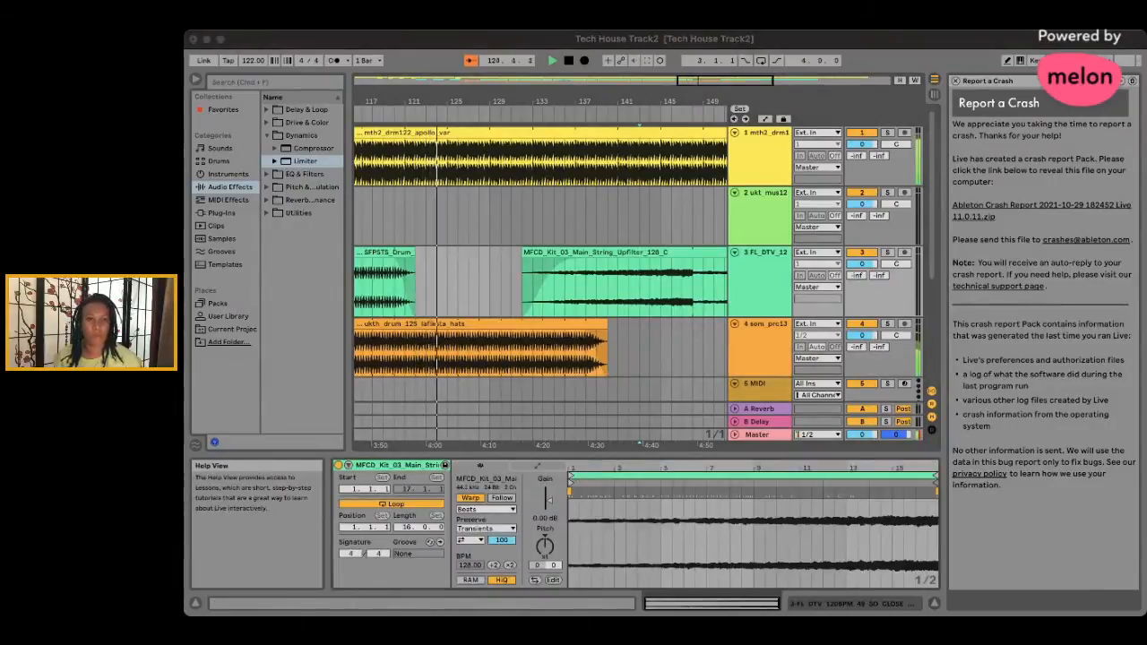
- Raise the string upfilter clip's gain in stages to 5.38 dB, looking through the Saturator presets in Drive & Color in between
{"action": "key", "text": "super+Tab"}
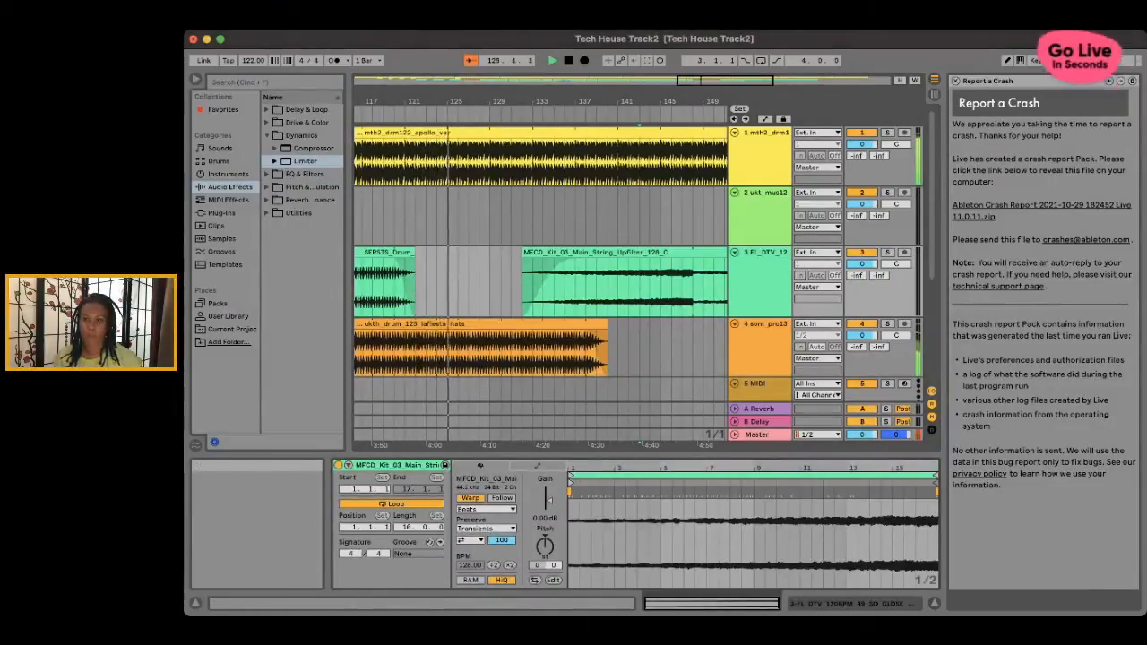
{"action": "key", "text": "super+Tab"}
{"action": "key", "text": "super+Tab"}
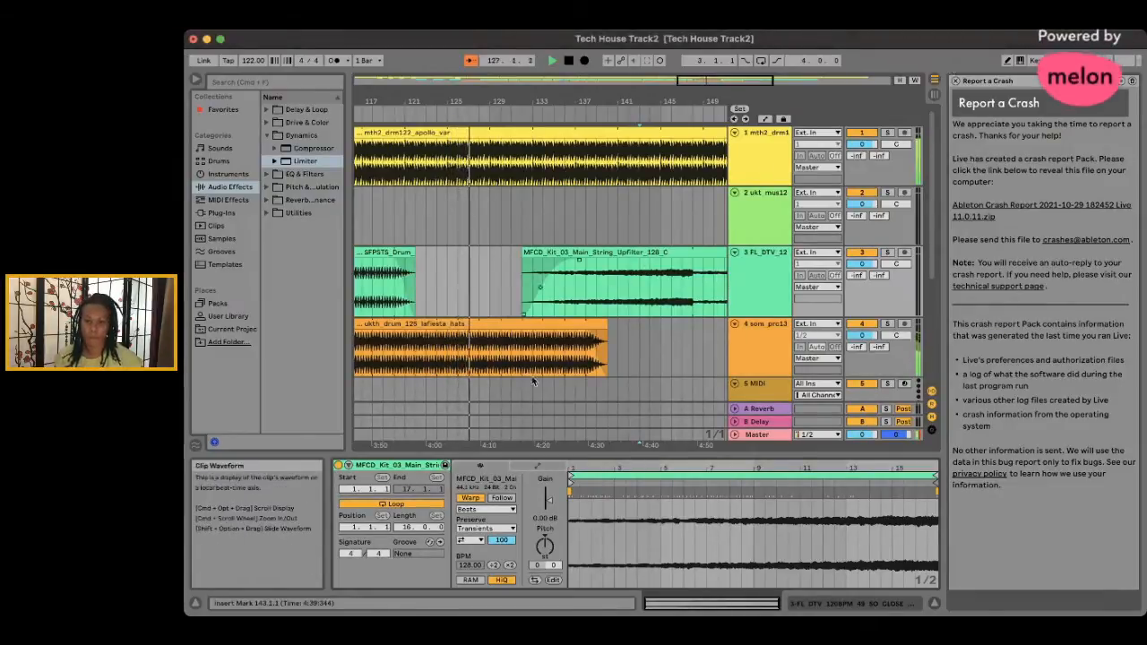
{"action": "left_click_drag", "start_coordinate": [549, 499], "coordinate": [549, 490]}
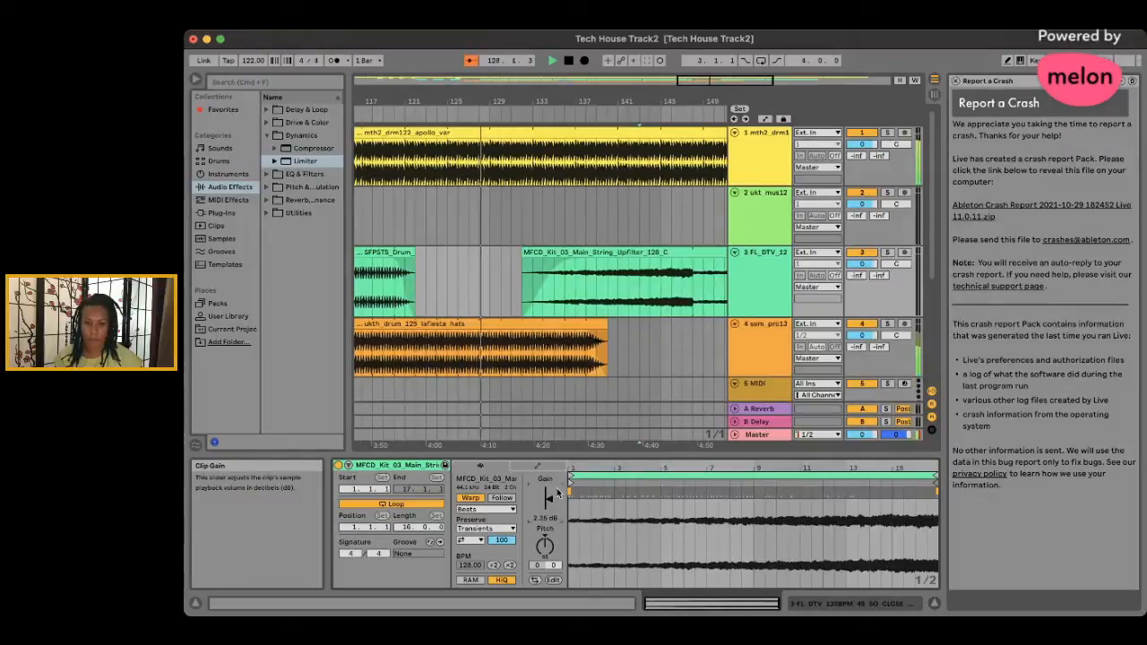
{"action": "left_click", "coordinate": [266, 123]}
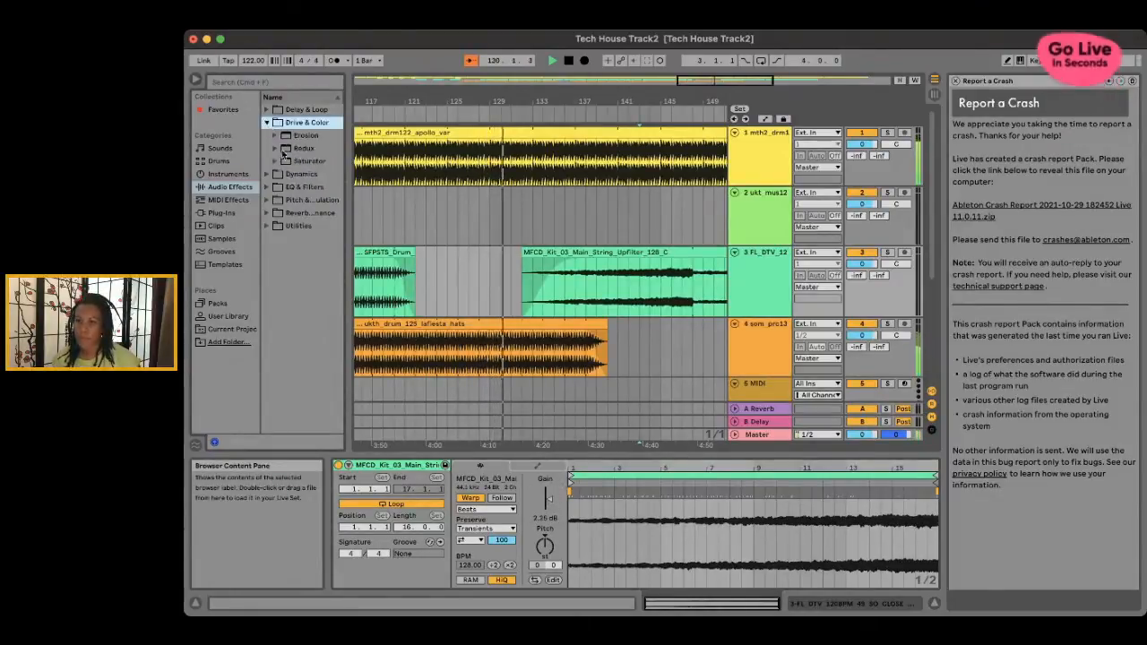
{"action": "left_click", "coordinate": [274, 161]}
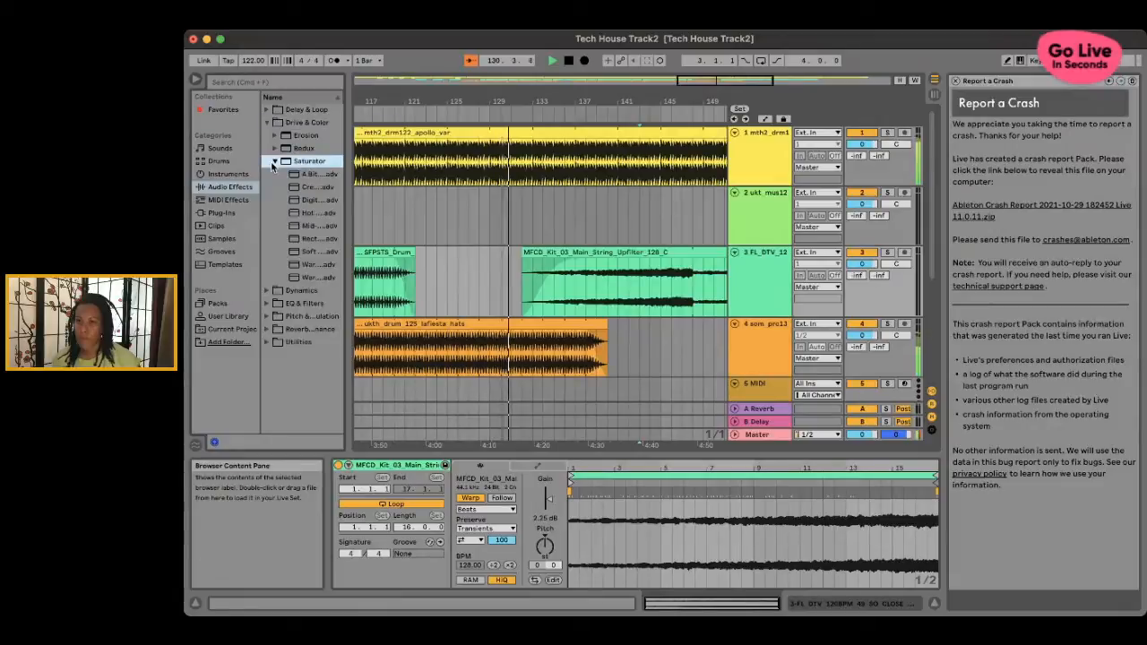
{"action": "left_click", "coordinate": [316, 240]}
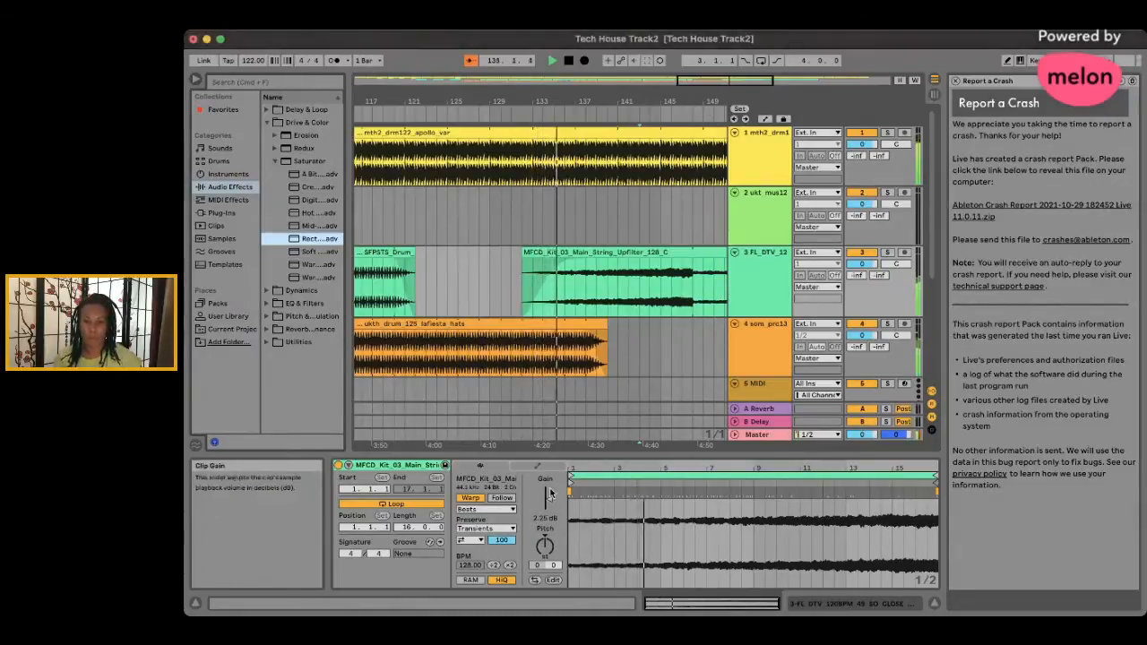
{"action": "left_click_drag", "start_coordinate": [549, 508], "coordinate": [551, 500]}
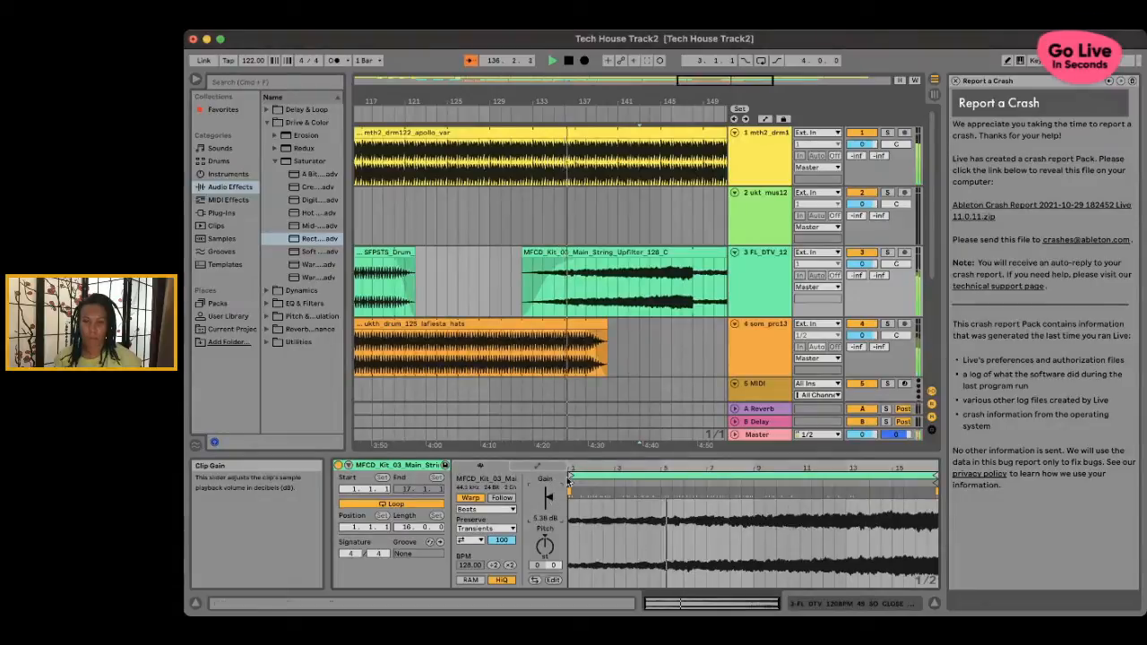
- Extend the lafiesta hats clip on track 4 to bar 145, lower its clip gain to -6.85 dB and stop playback
{"action": "scroll", "coordinate": [594, 326], "scroll_direction": "right", "scroll_amount": 5}
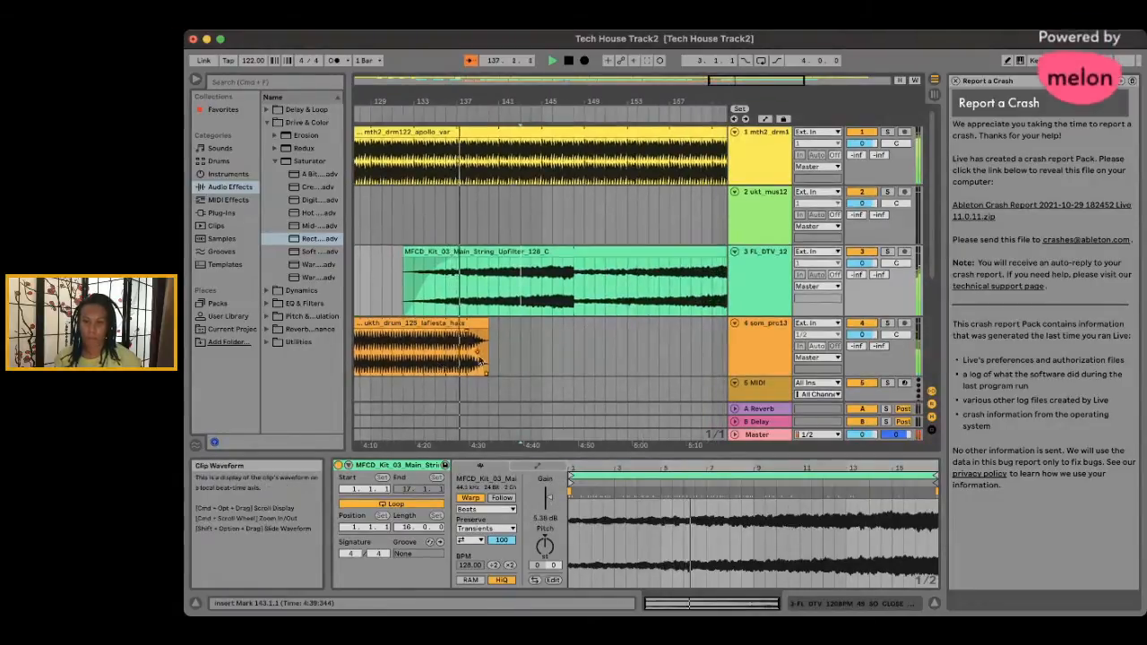
{"action": "left_click_drag", "start_coordinate": [484, 336], "coordinate": [542, 336]}
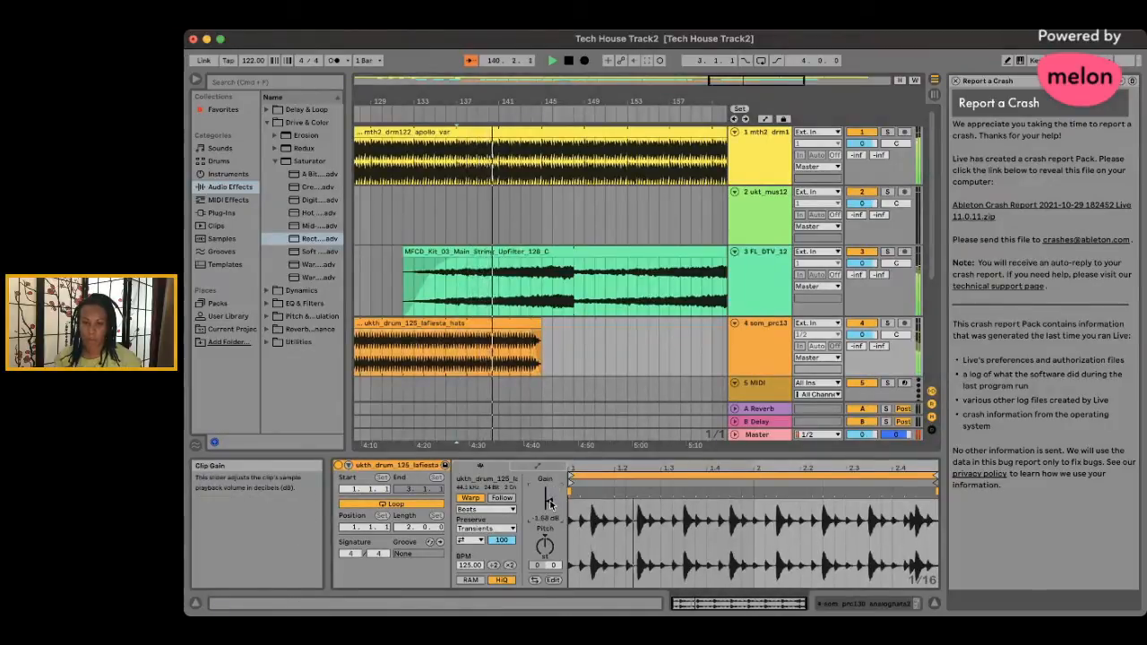
{"action": "left_click_drag", "start_coordinate": [550, 500], "coordinate": [551, 518]}
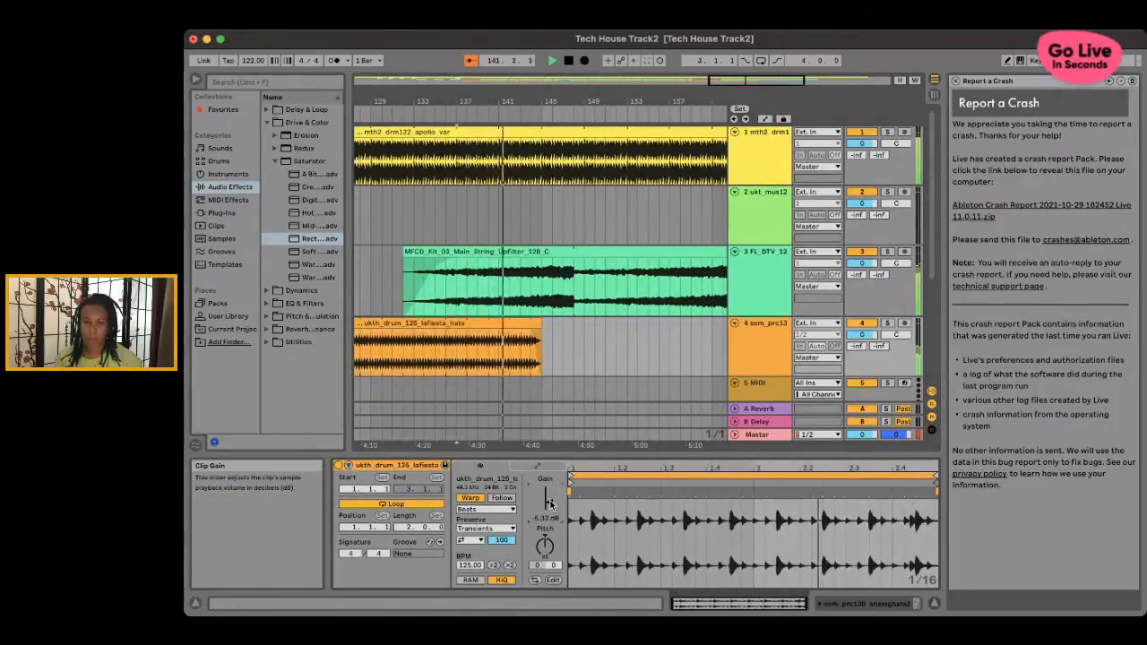
{"action": "key", "text": "space"}
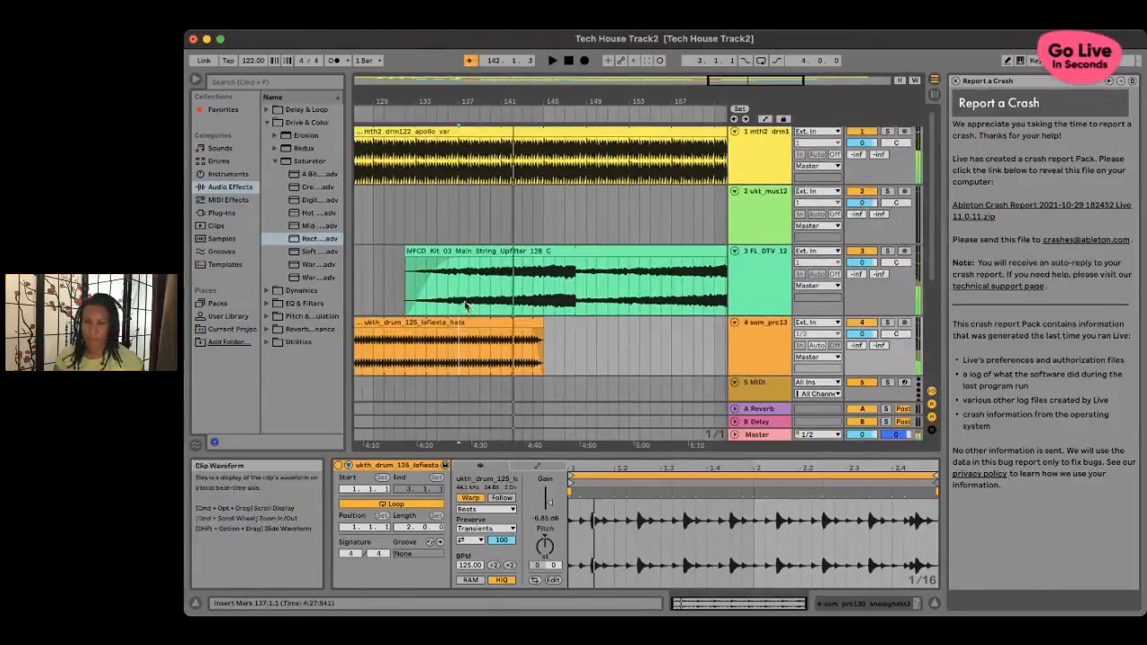
- Split the hats clip on track 4 at bar 137 and lower the gain of its final section to -10.6 dB
{"action": "left_click_drag", "start_coordinate": [459, 341], "coordinate": [532, 341]}
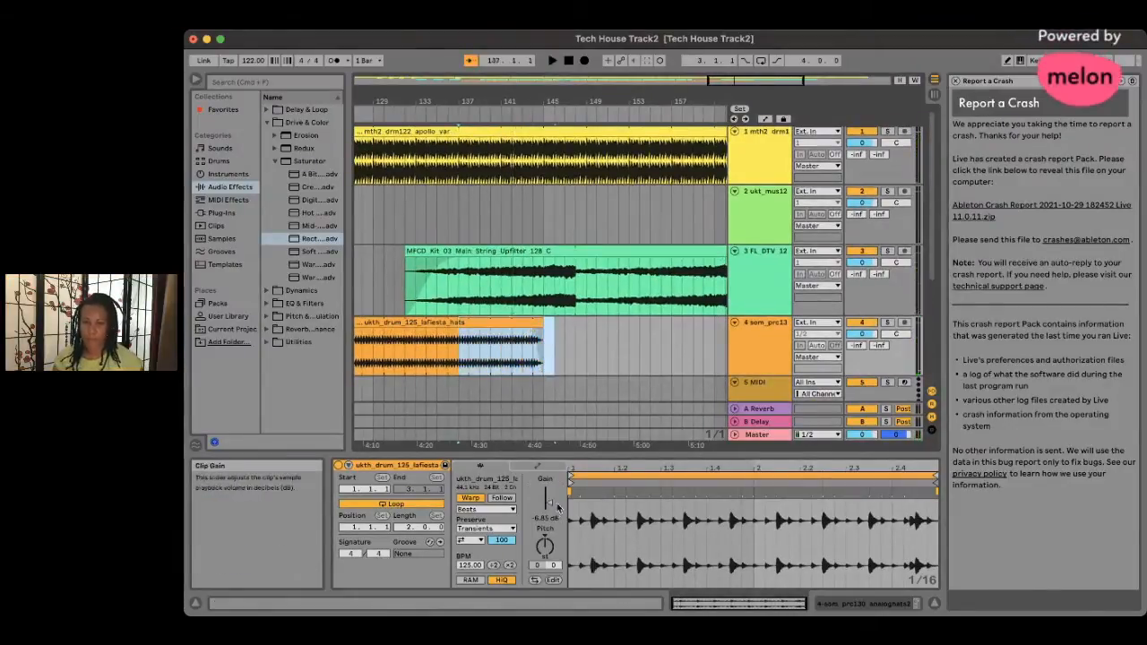
{"action": "mouse_move", "coordinate": [549, 507]}
{"action": "left_mouse_down"}
{"action": "mouse_move", "coordinate": [549, 523]}
{"action": "mouse_move", "coordinate": [549, 497]}
{"action": "left_mouse_up"}
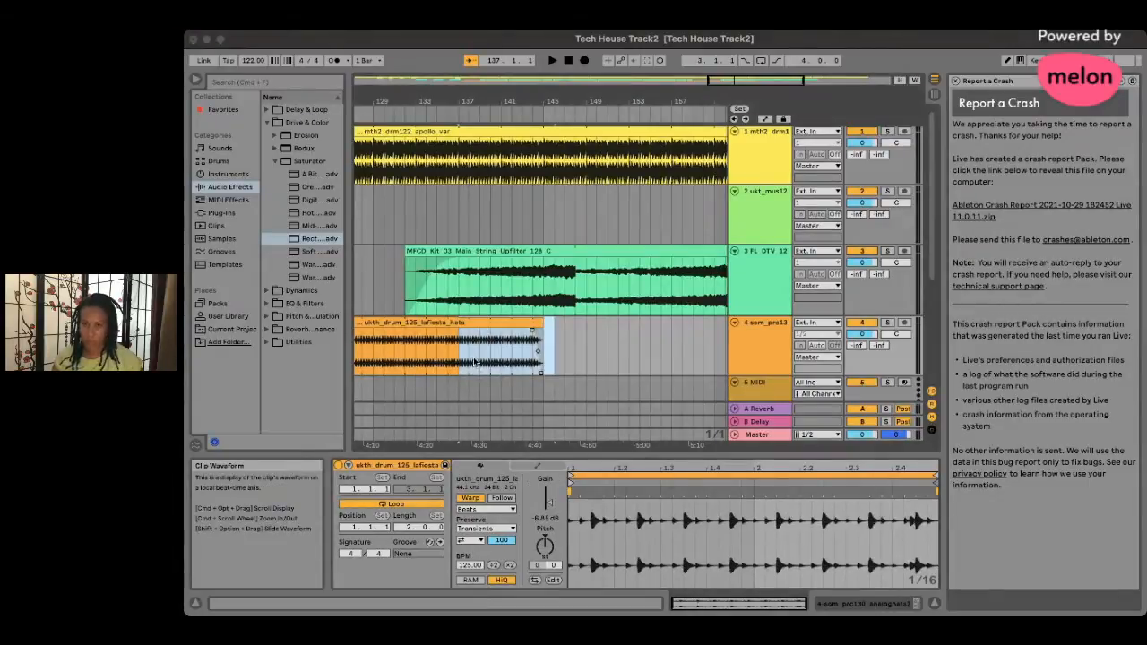
{"action": "left_click", "coordinate": [496, 280]}
{"action": "key", "text": "super+z"}
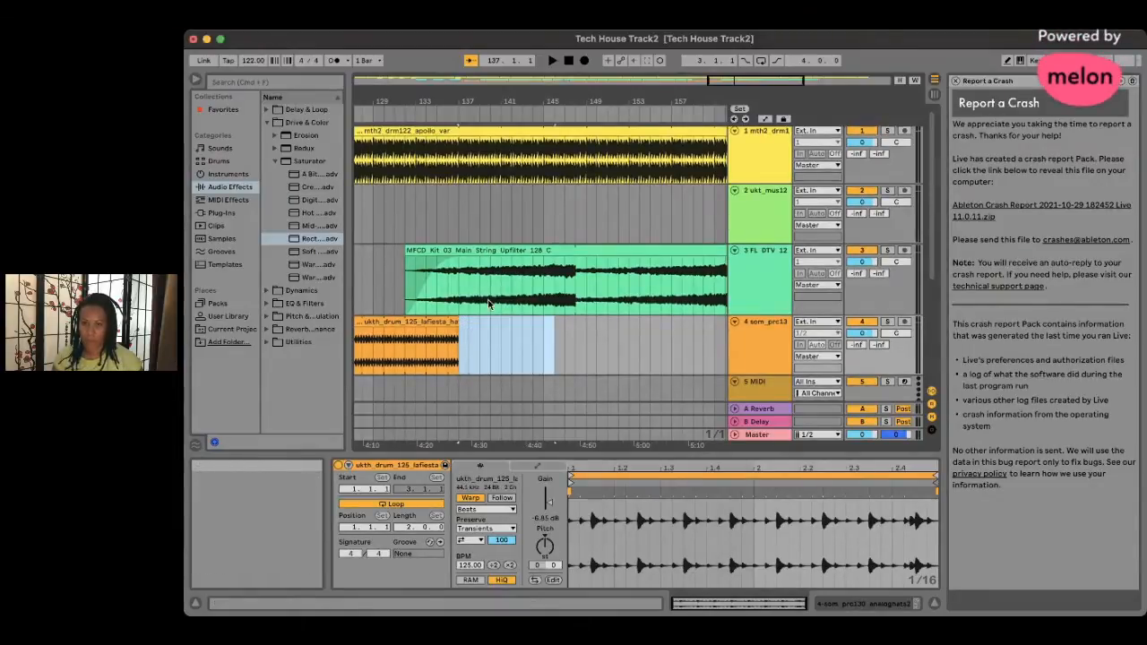
{"action": "left_click", "coordinate": [501, 361]}
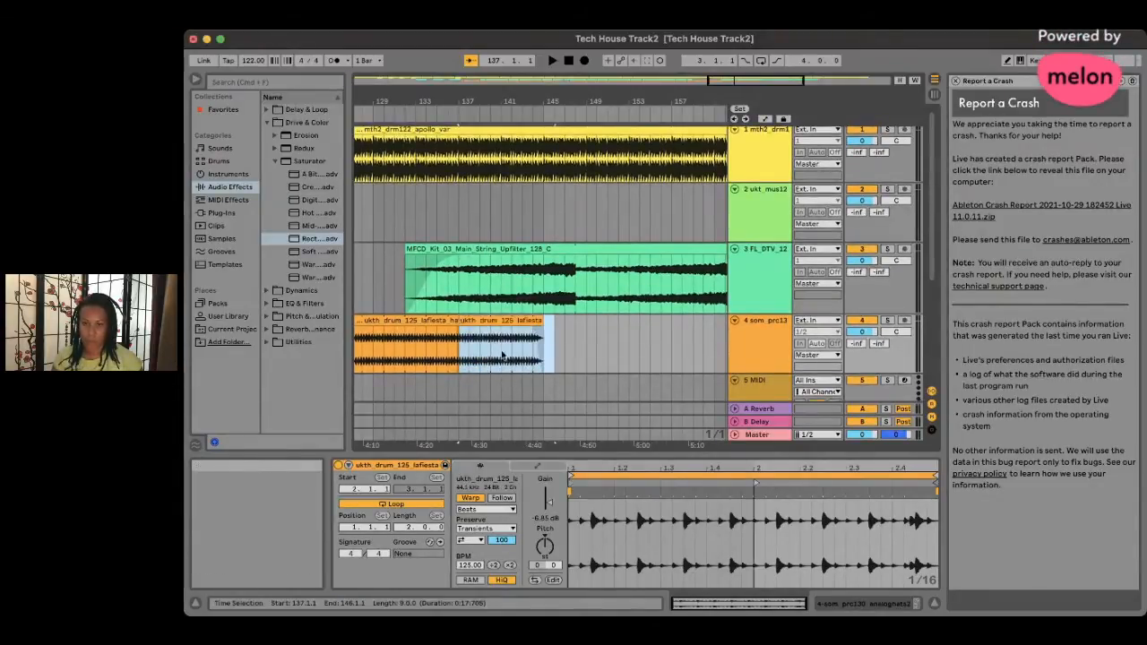
{"action": "left_click", "coordinate": [478, 332]}
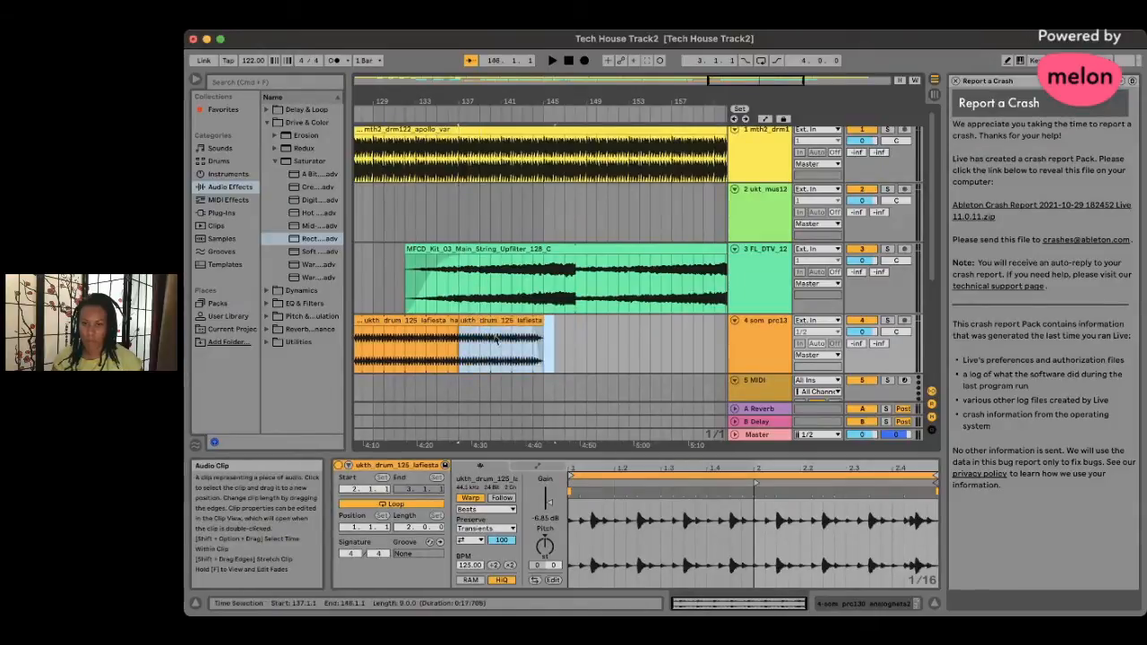
{"action": "left_click_drag", "start_coordinate": [547, 495], "coordinate": [548, 504]}
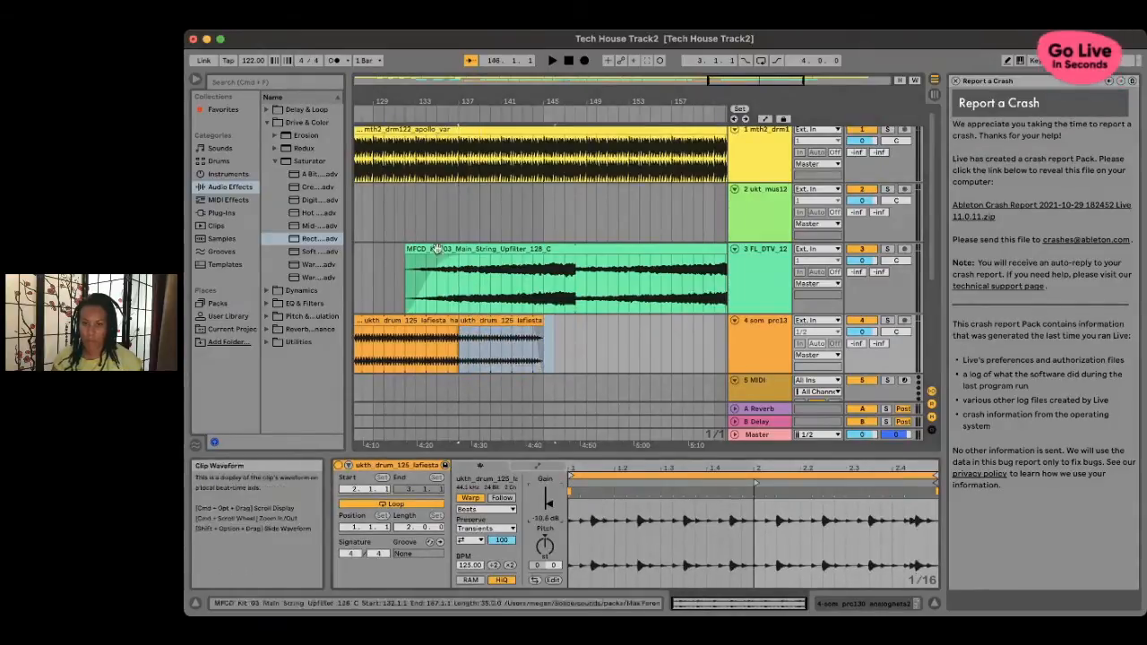
- Play the arrangement through the split hats clip and on towards the end of the string upfilter clip
{"action": "key", "text": "space"}
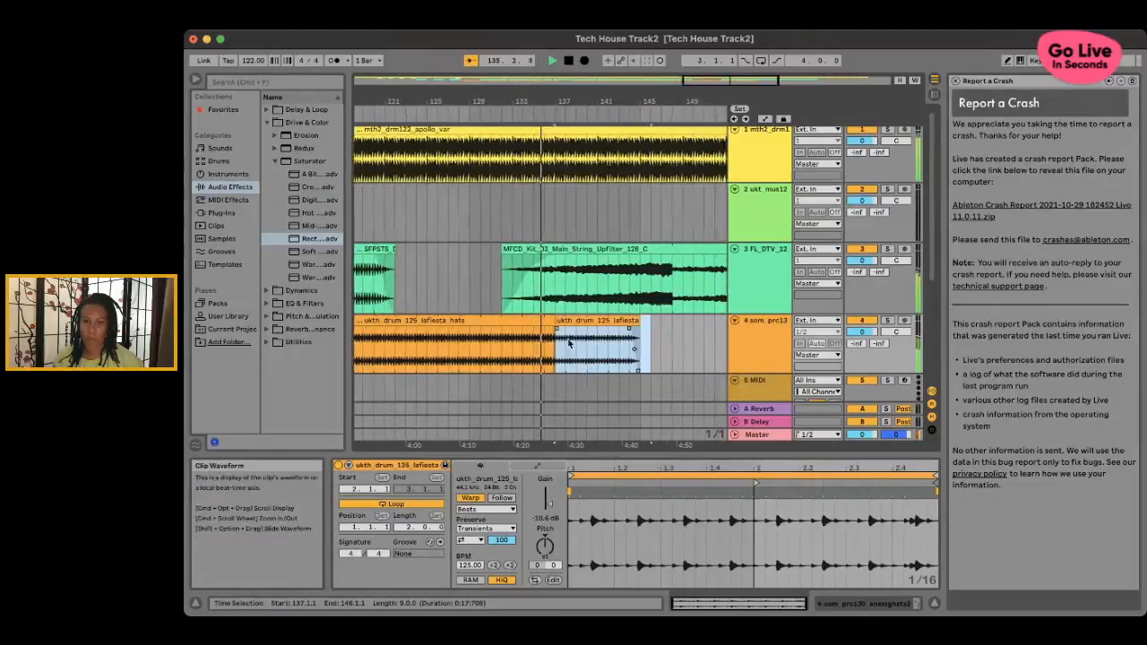
{"action": "key", "text": "super+z"}
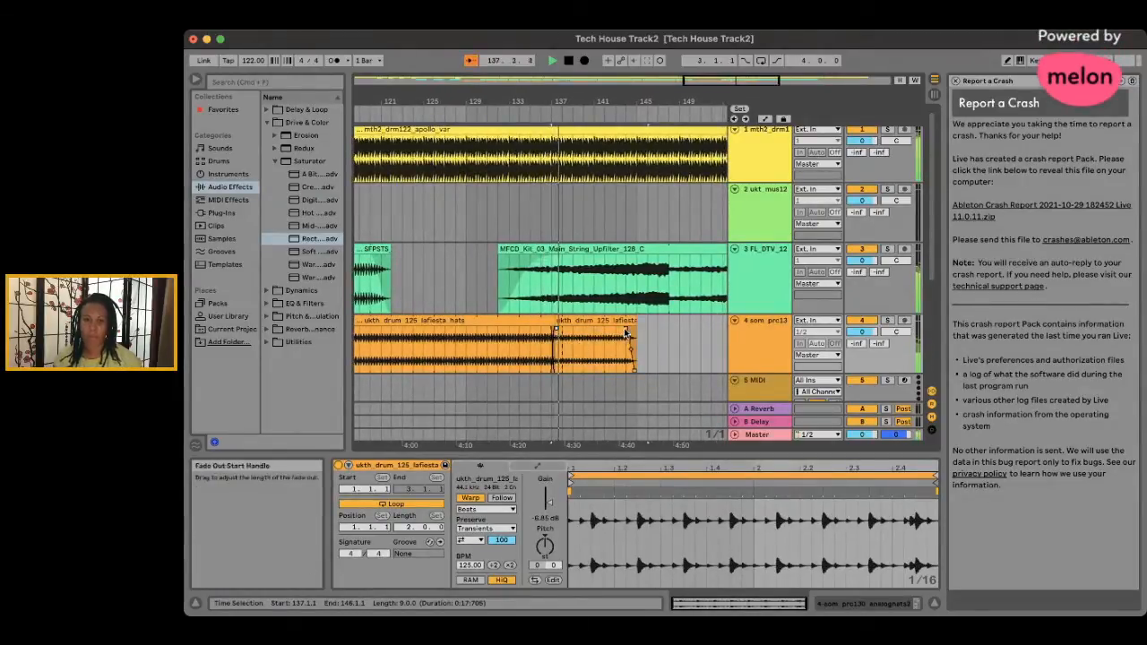
{"action": "scroll", "coordinate": [626, 334], "scroll_direction": "right", "scroll_amount": 5}
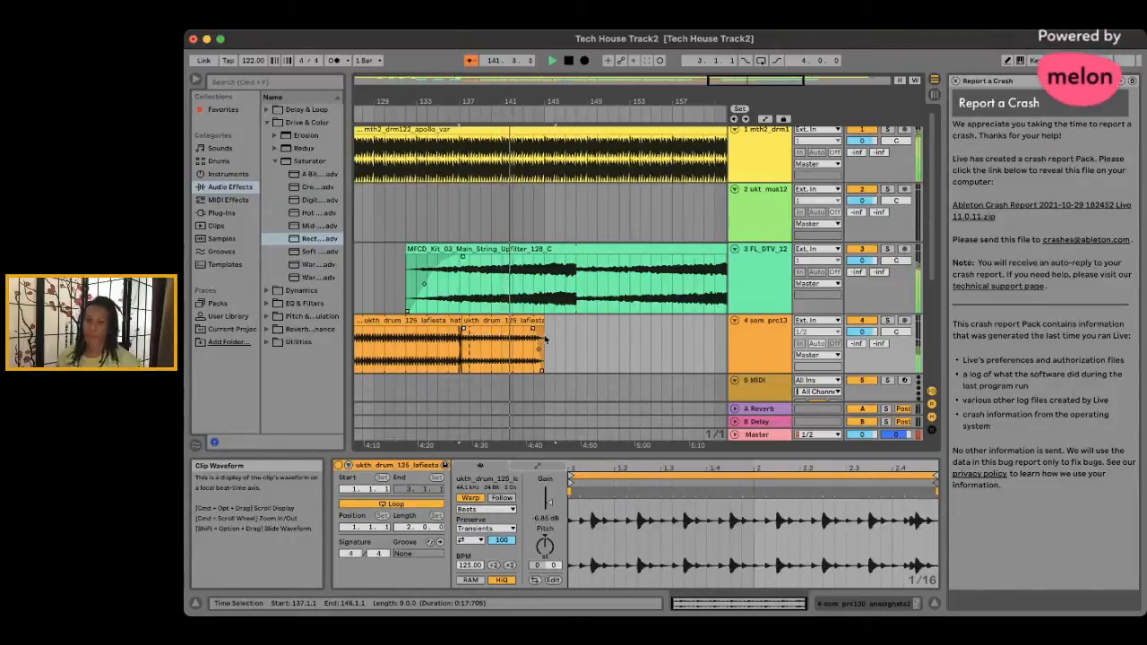
{"action": "scroll", "coordinate": [539, 341], "scroll_direction": "right", "scroll_amount": 3}
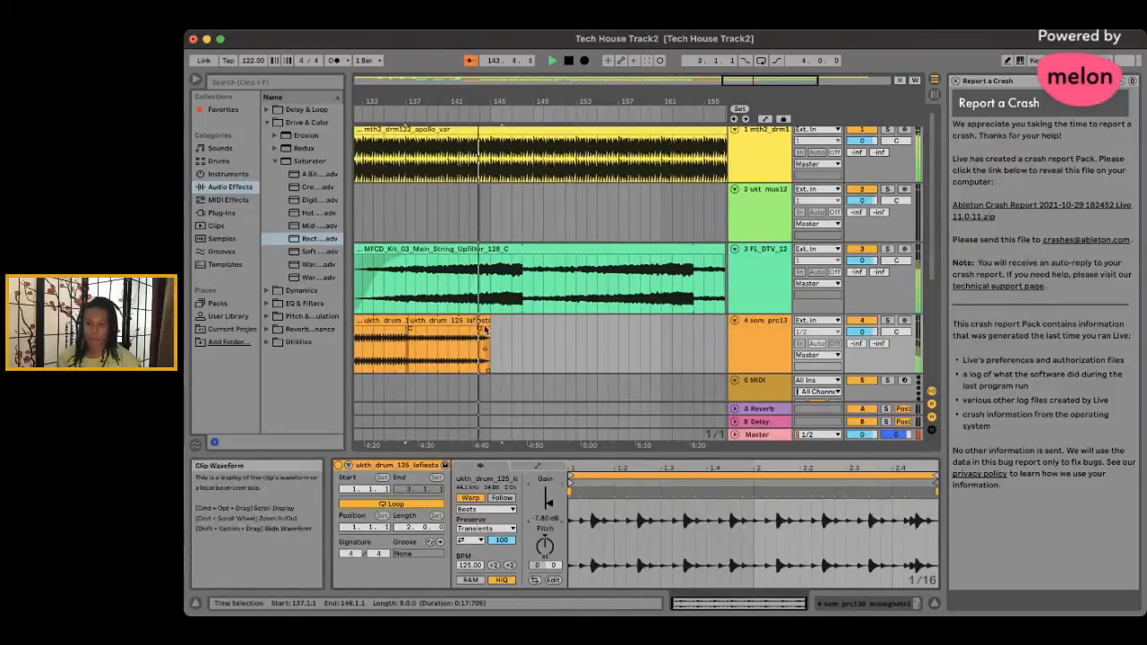
{"action": "scroll", "coordinate": [547, 338], "scroll_direction": "right", "scroll_amount": 3}
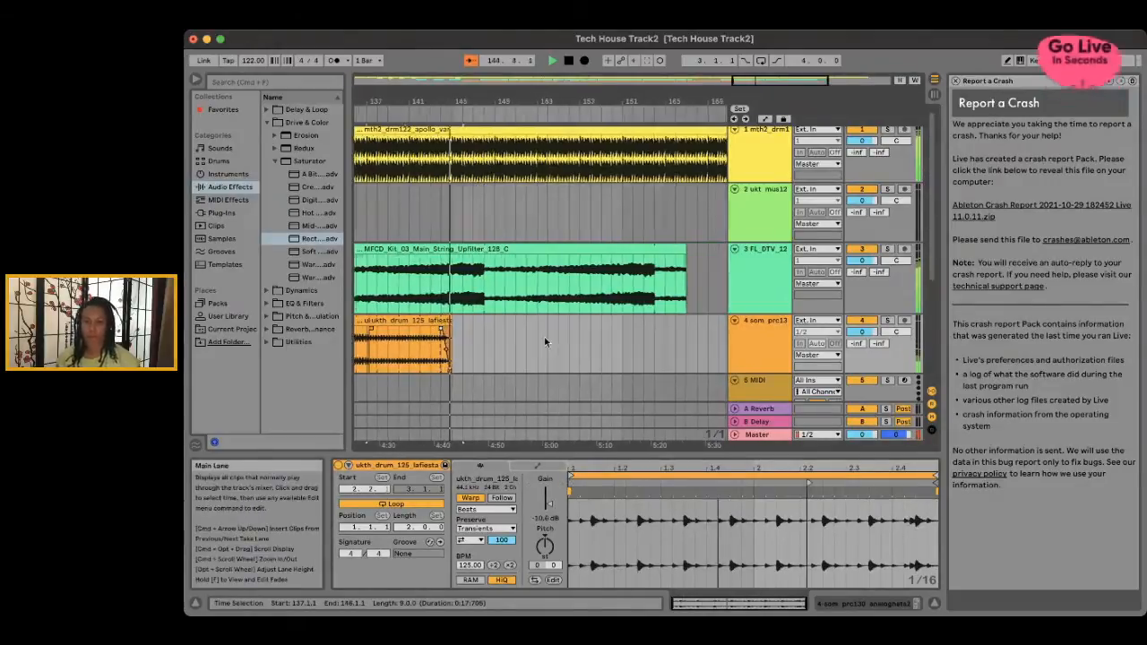
{"action": "scroll", "coordinate": [545, 341], "scroll_direction": "right", "scroll_amount": 3}
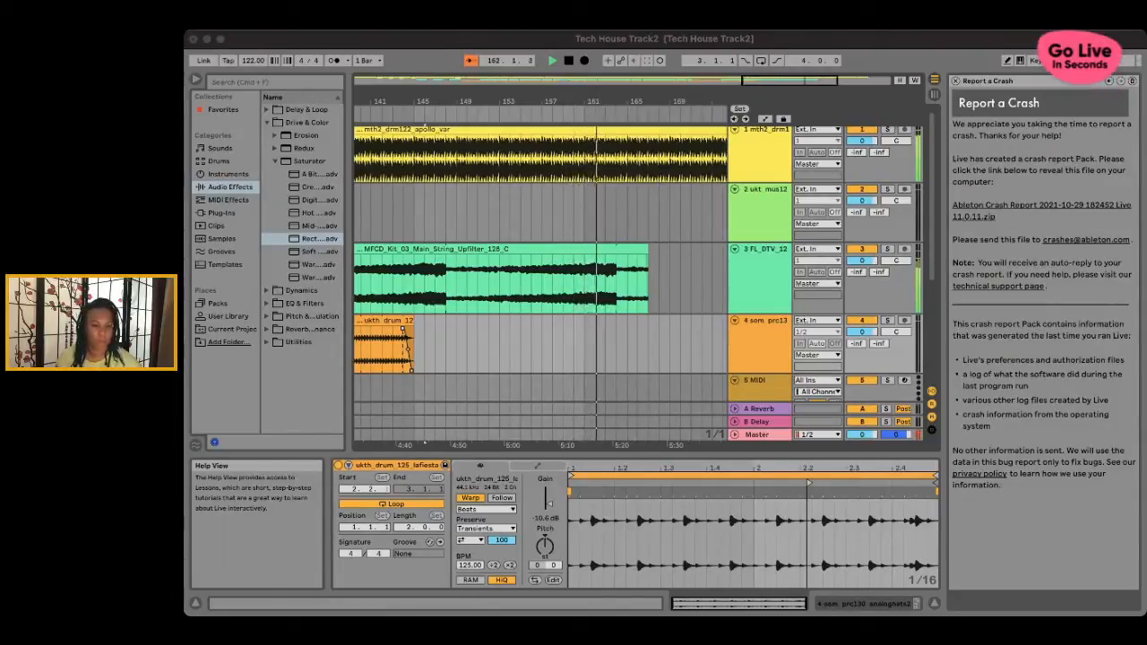
{"action": "left_click", "coordinate": [506, 41]}
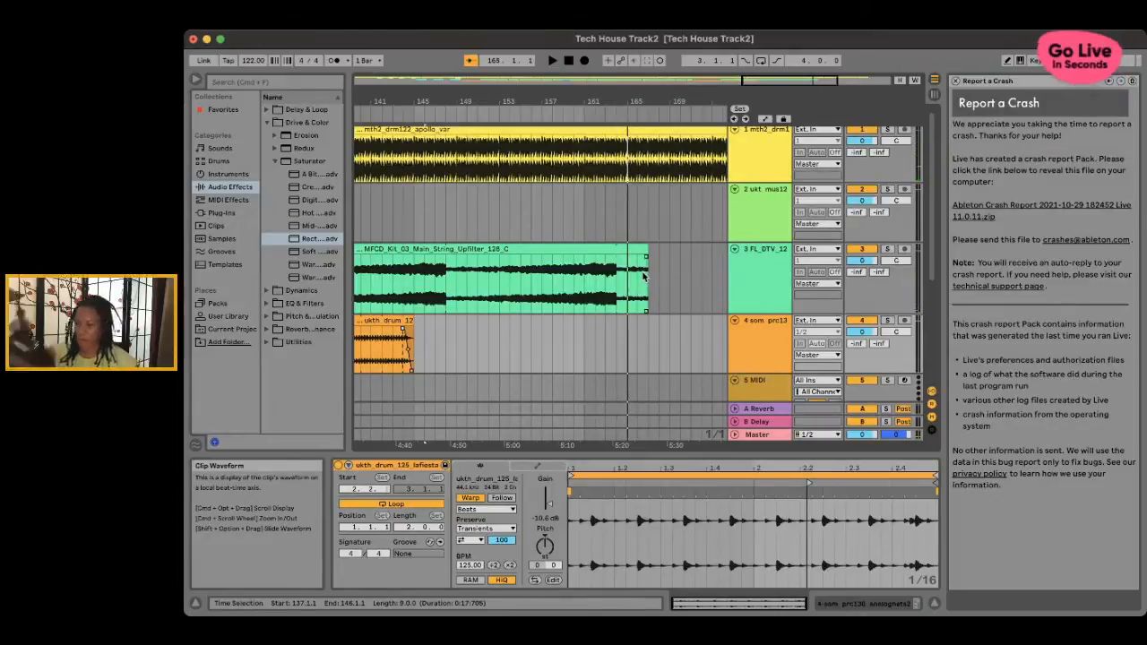
- Trim the string upfilter clip to end at bar 164, give it a curved fade-out from about bar 157 and play it back
{"action": "scroll", "coordinate": [533, 266], "scroll_direction": "right", "scroll_amount": 5}
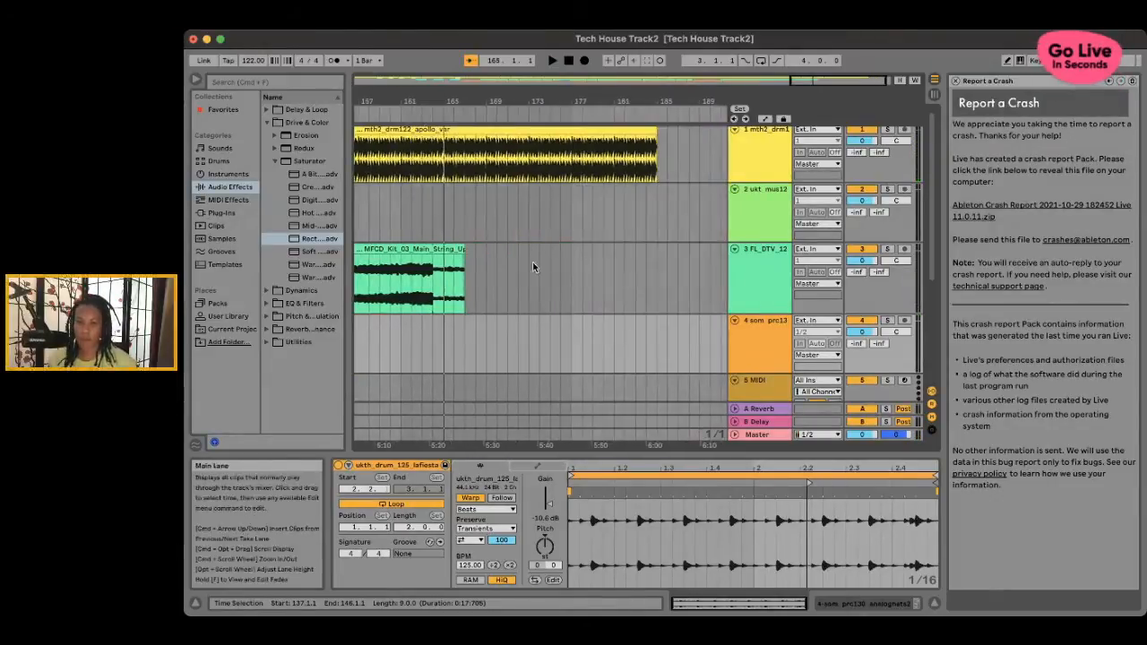
{"action": "left_click_drag", "start_coordinate": [465, 252], "coordinate": [430, 256]}
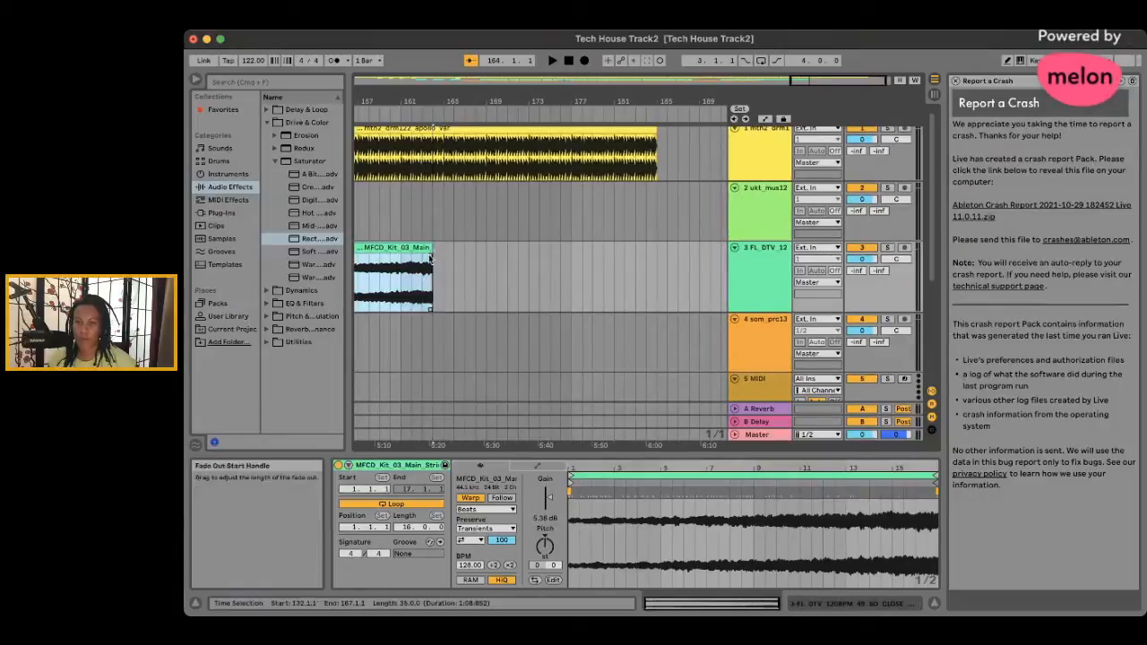
{"action": "scroll", "coordinate": [453, 280], "scroll_direction": "left", "scroll_amount": 3}
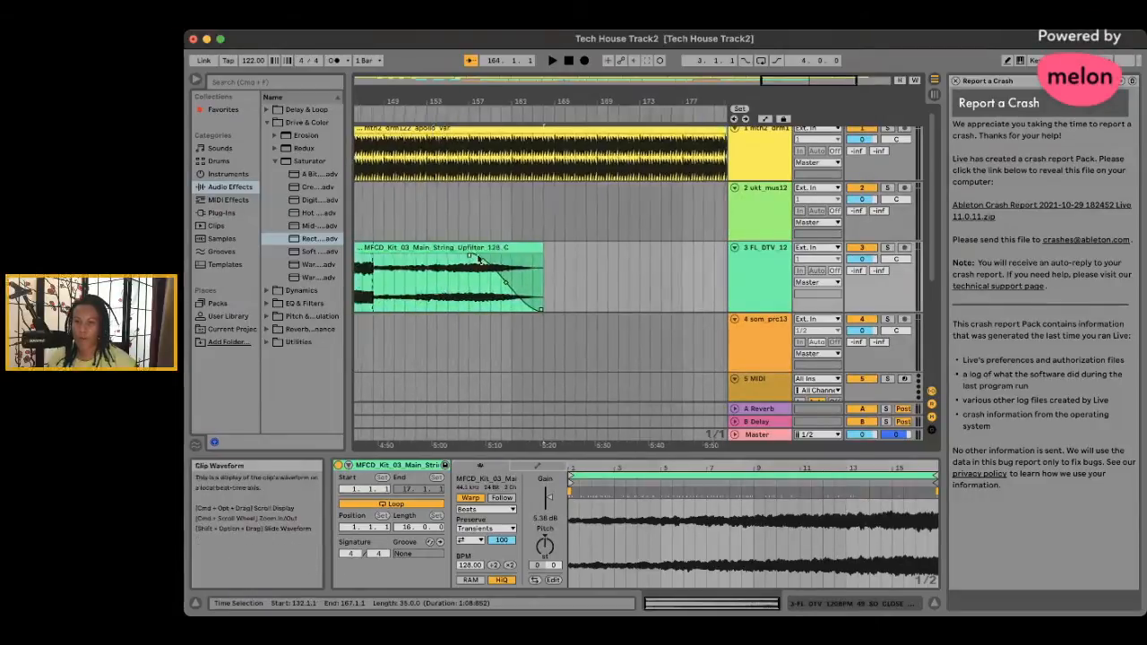
{"action": "left_click", "coordinate": [478, 116]}
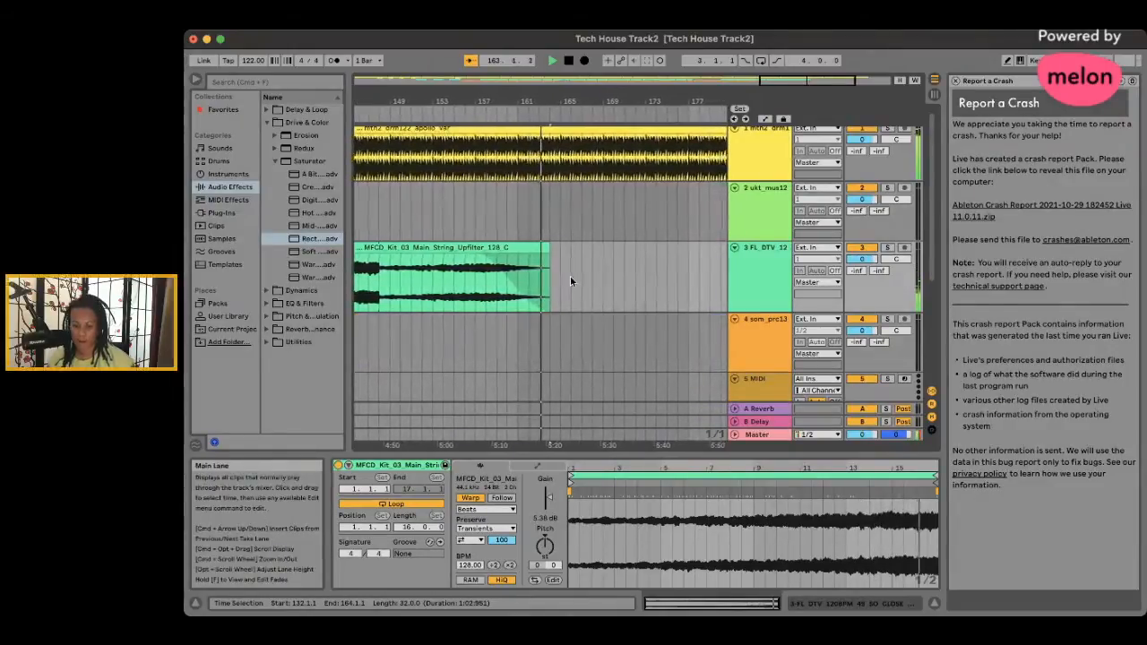
{"action": "key", "text": "space"}
- Switch to Splice and place the T3_Techhouse loops sample on track 4 at bar 147, after the hats clips
{"action": "key", "text": "super+Tab"}
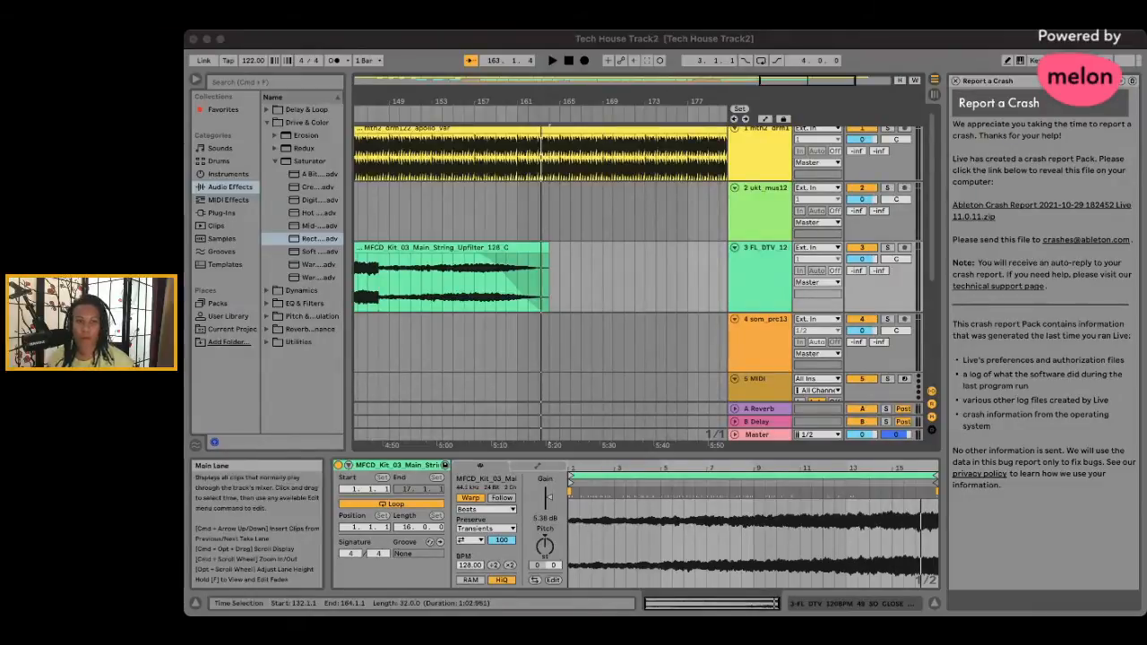
{"action": "left_click_drag", "start_coordinate": [397, 383], "coordinate": [372, 345]}
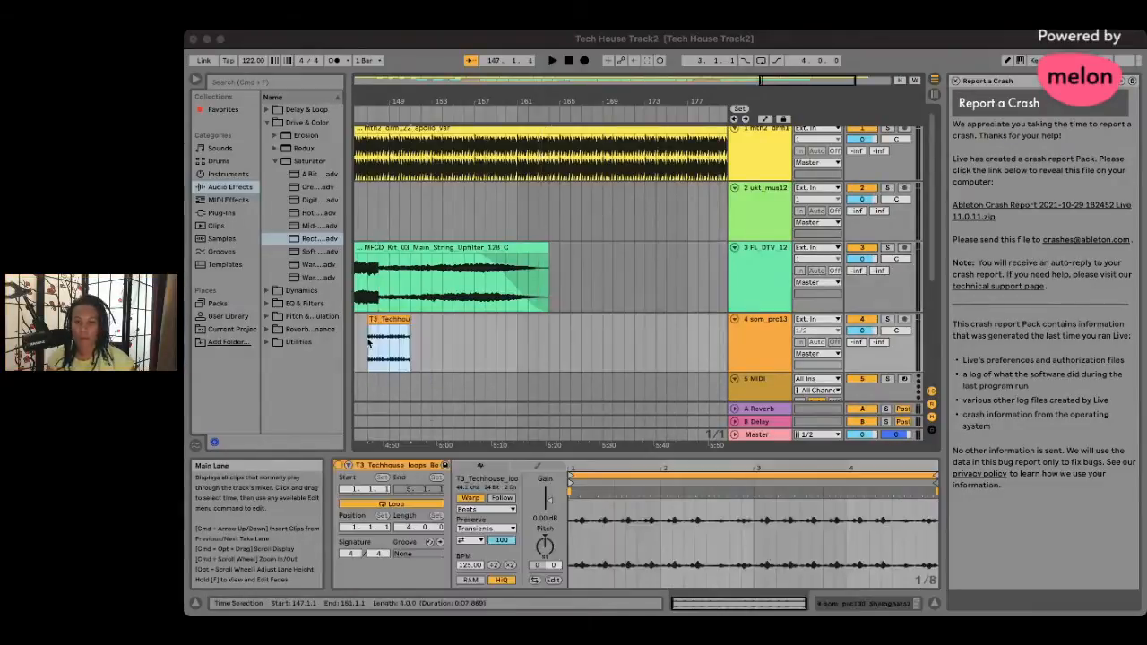
{"action": "left_click", "coordinate": [440, 44]}
- Move the T3_Techhouse loops clip to start at bar 146 with a fade-in and extend it to bar 152
{"action": "scroll", "coordinate": [457, 288], "scroll_direction": "left", "scroll_amount": 10}
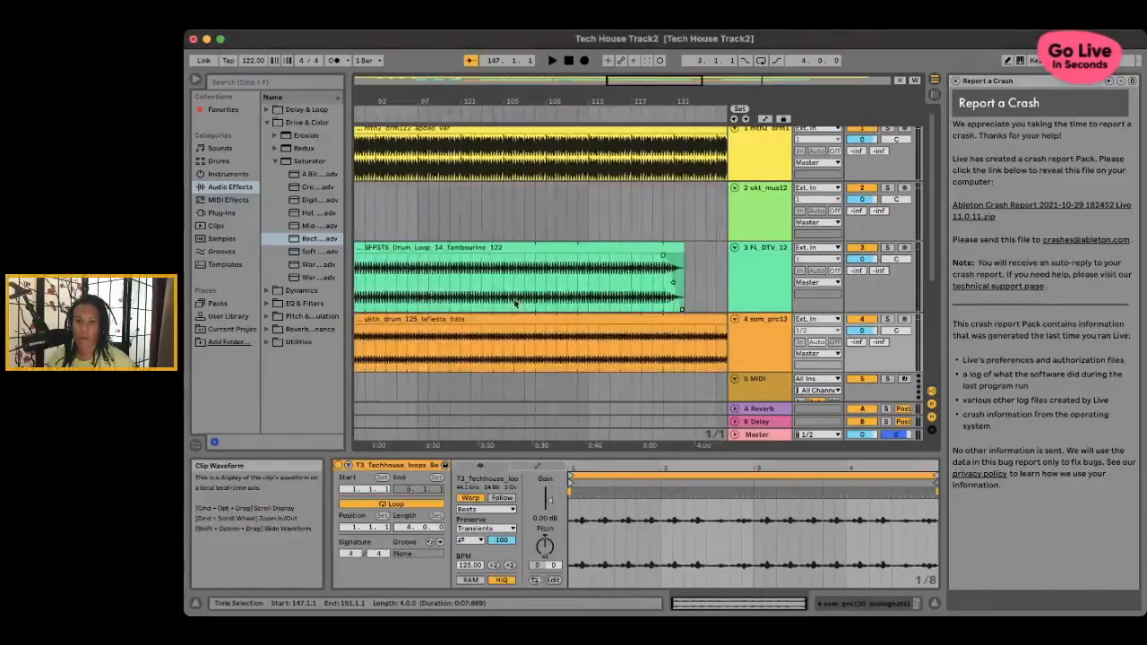
{"action": "scroll", "coordinate": [380, 297], "scroll_direction": "right", "scroll_amount": 6}
{"action": "scroll", "coordinate": [375, 298], "scroll_direction": "right", "scroll_amount": 2}
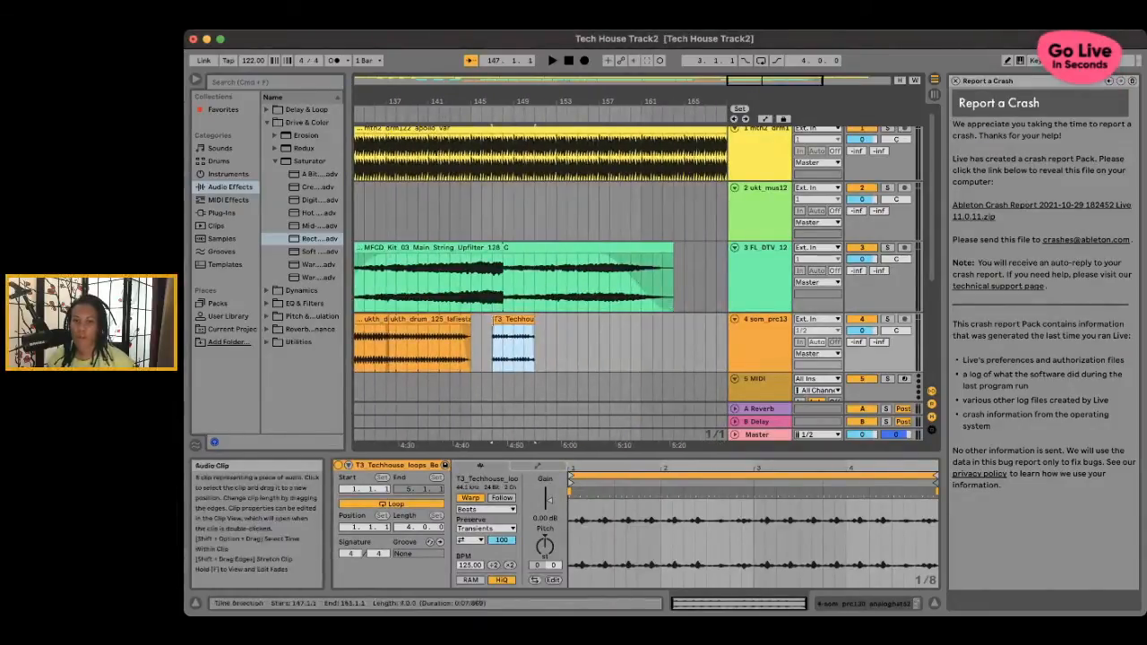
{"action": "left_click_drag", "start_coordinate": [510, 321], "coordinate": [545, 341]}
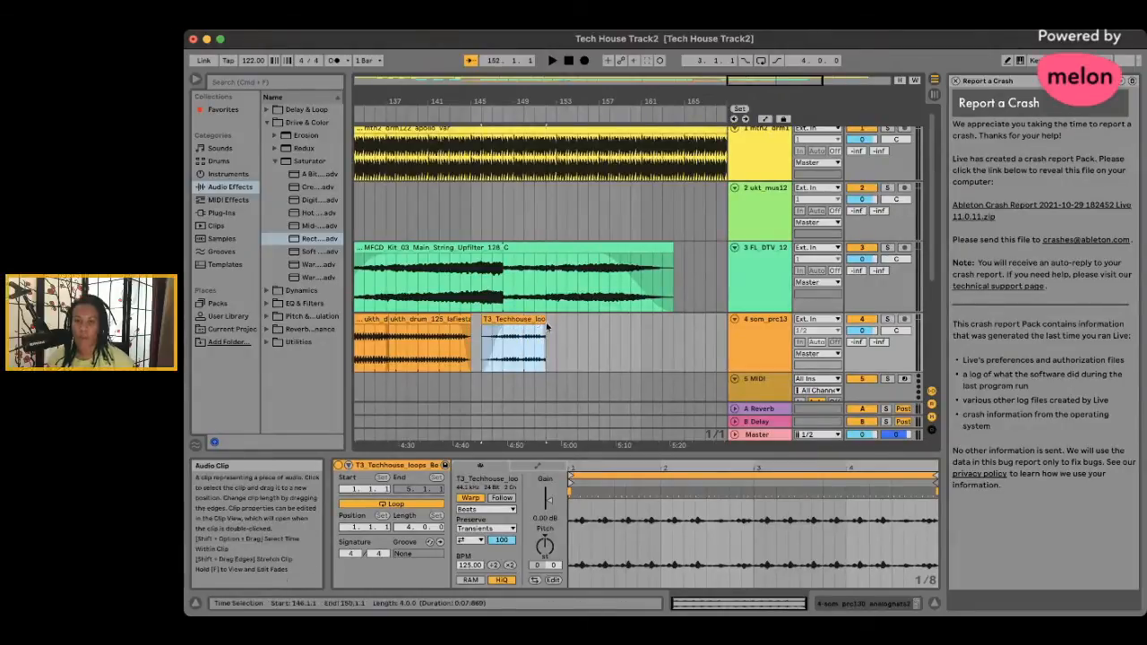
- Extend the T3_Techhouse loops clip to about bar 155 and give its end a short fade-out
{"action": "left_click", "coordinate": [538, 331]}
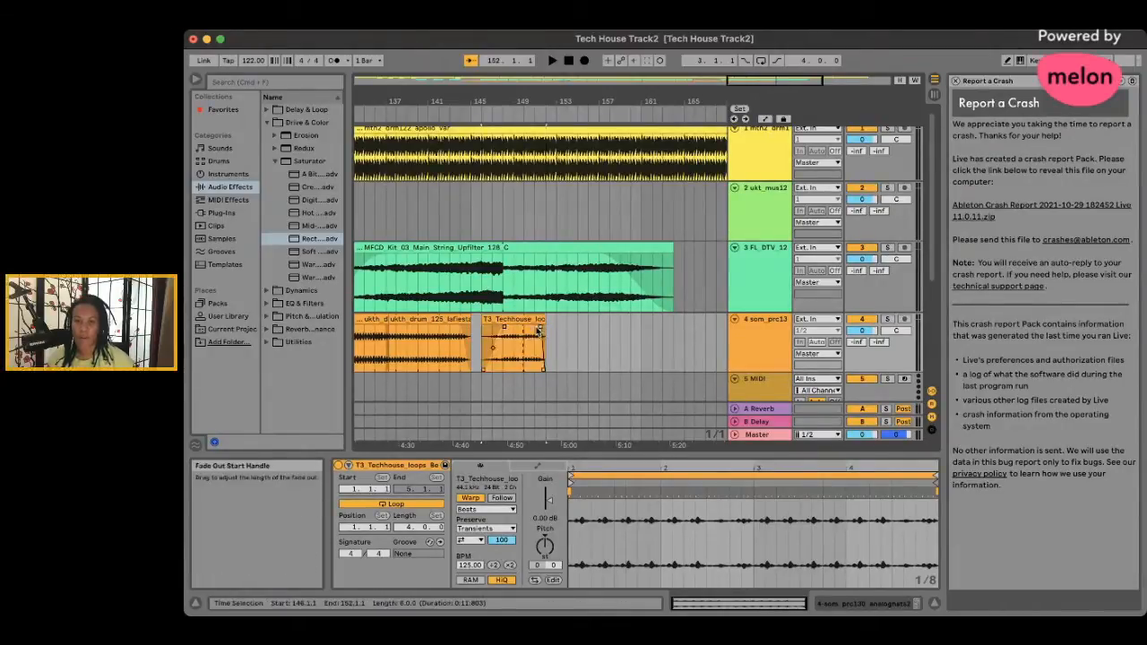
{"action": "left_click_drag", "start_coordinate": [525, 332], "coordinate": [577, 331]}
{"action": "left_click", "coordinate": [576, 348]}
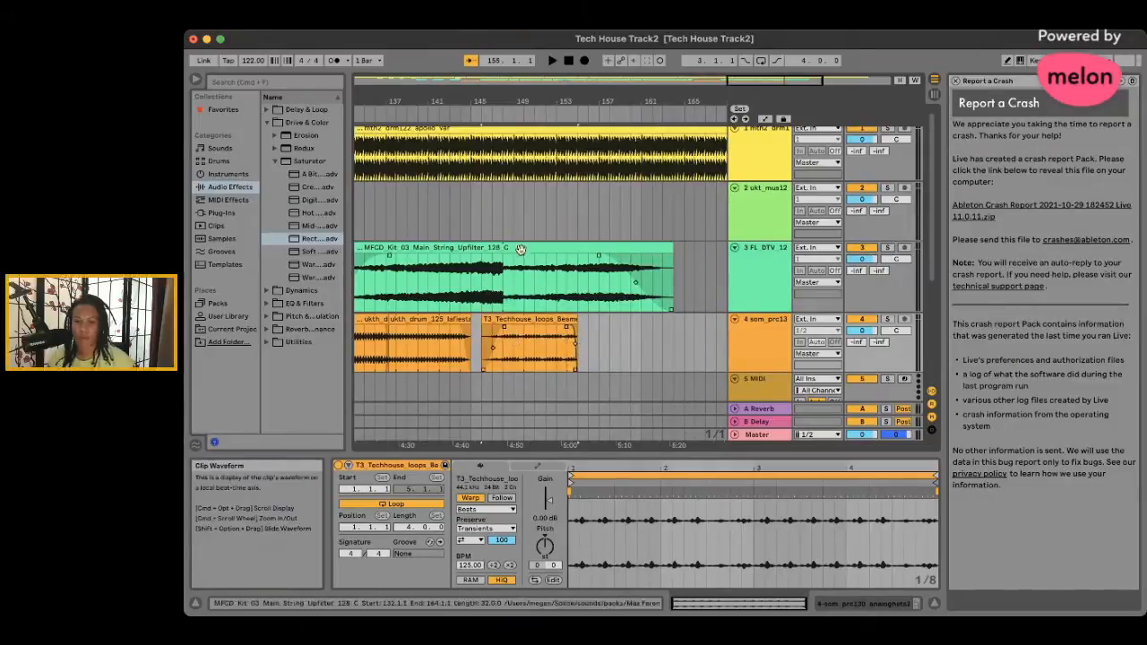
- Play the section around bar 146 and raise the T3_Techhouse loops clip's gain to 8.19 dB
{"action": "left_click", "coordinate": [465, 114]}
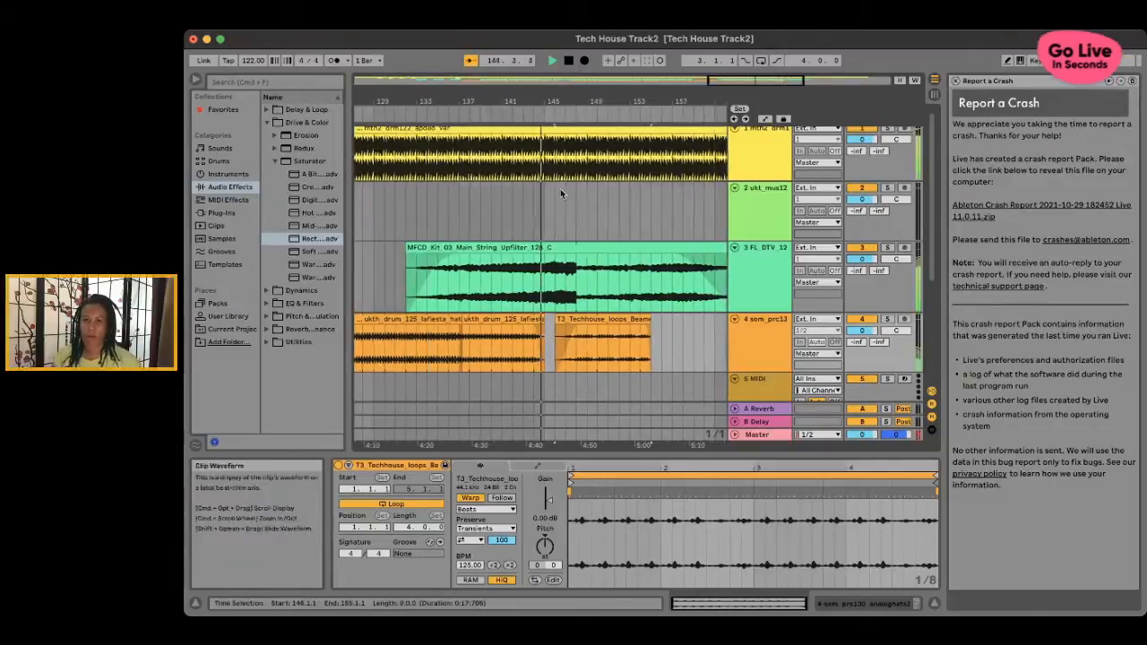
{"action": "left_click", "coordinate": [561, 335]}
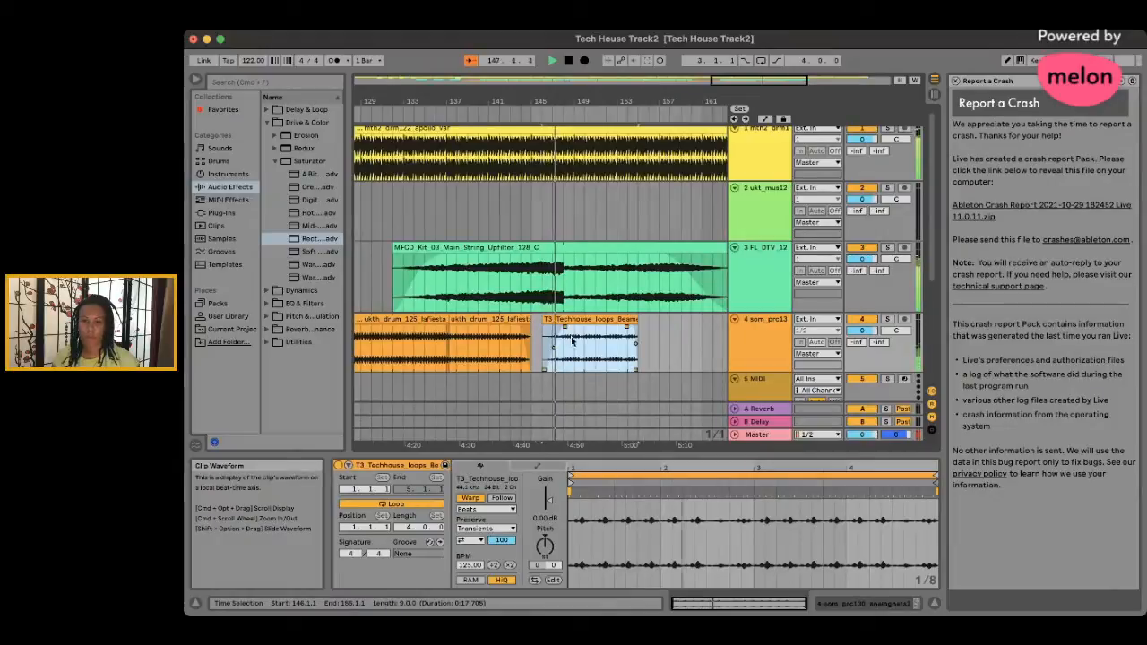
{"action": "left_click", "coordinate": [548, 499]}
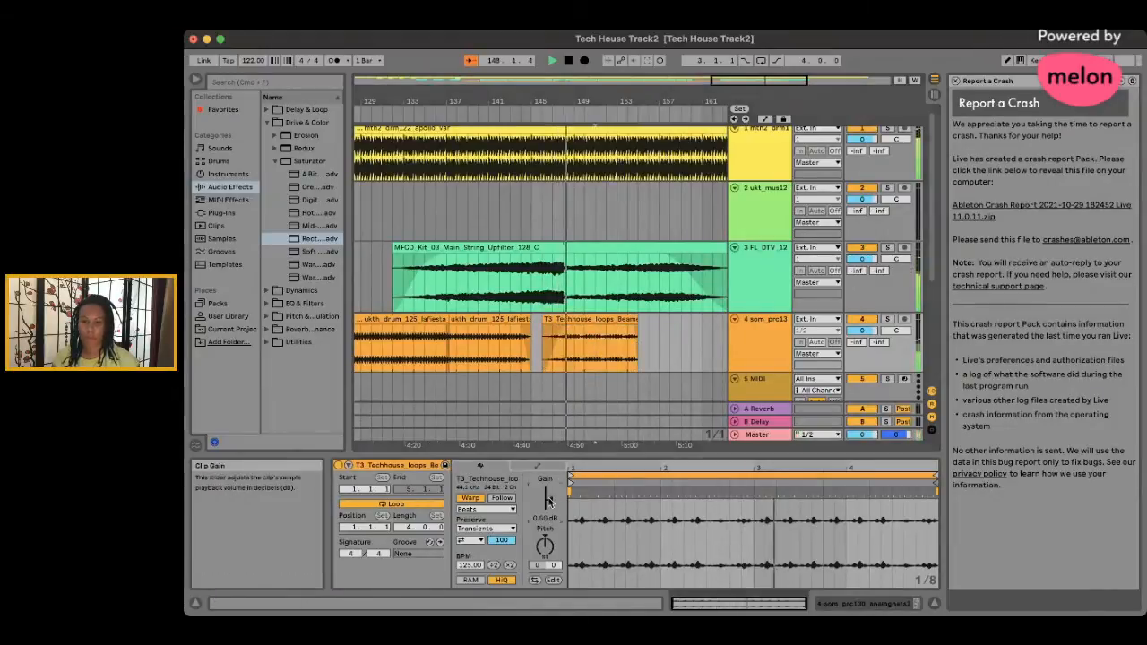
{"action": "left_click_drag", "start_coordinate": [548, 499], "coordinate": [545, 493]}
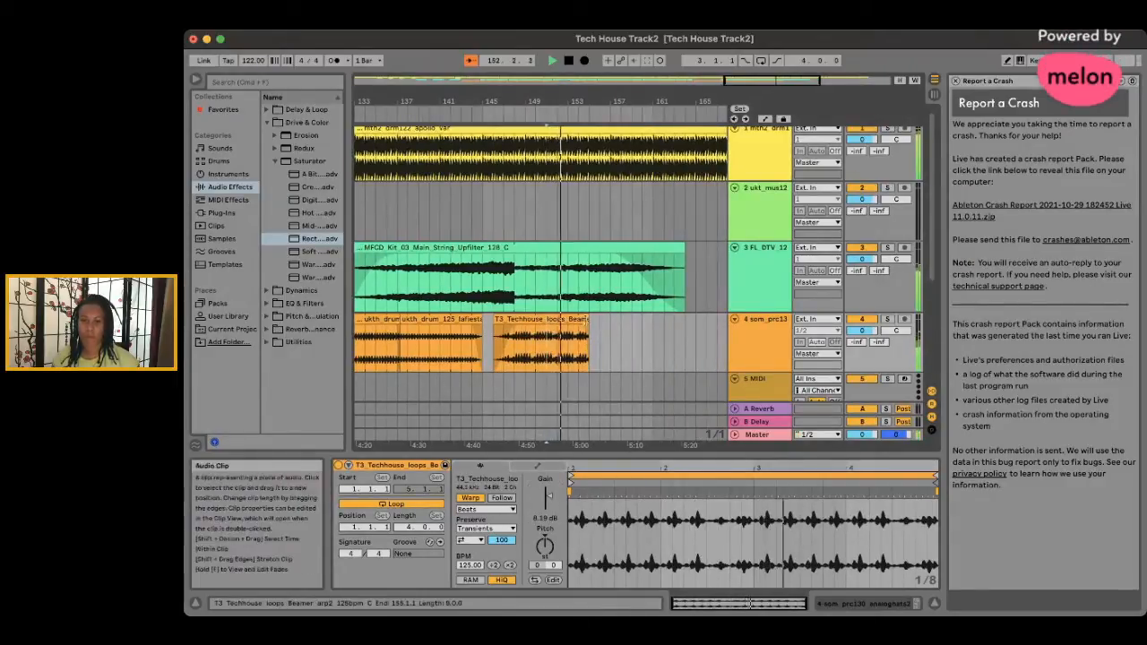
- Extend the looped T3_Techhouse loops clip on track 4 to bar 187
{"action": "left_click", "coordinate": [587, 320]}
{"action": "scroll", "coordinate": [626, 339], "scroll_direction": "right", "scroll_amount": 4}
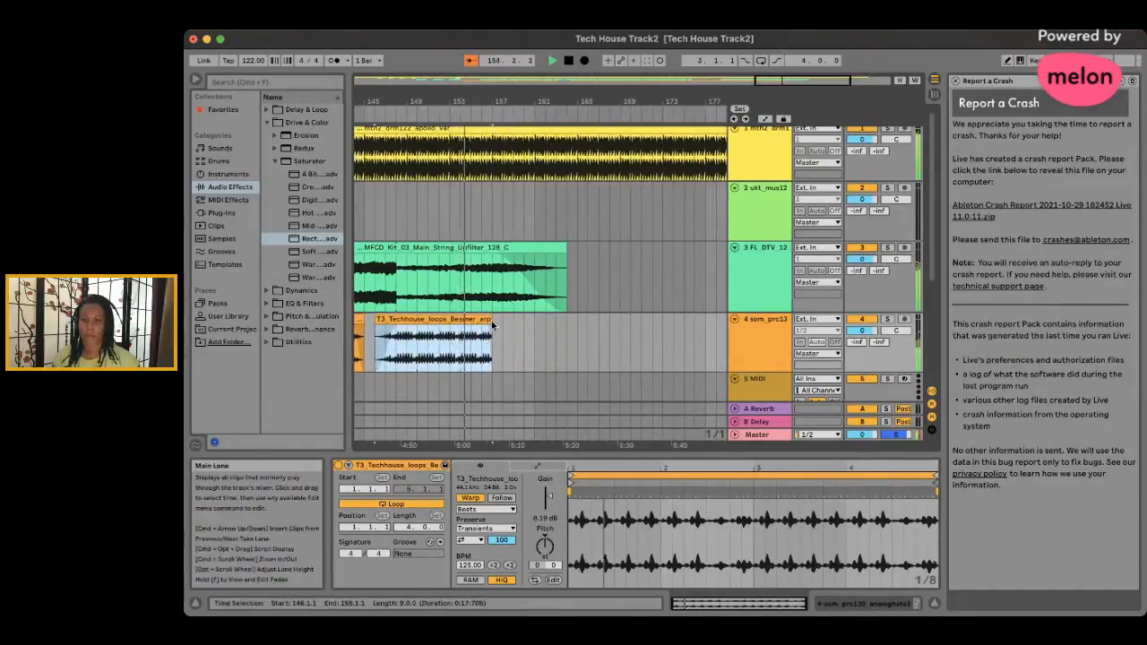
{"action": "left_click_drag", "start_coordinate": [492, 320], "coordinate": [632, 321]}
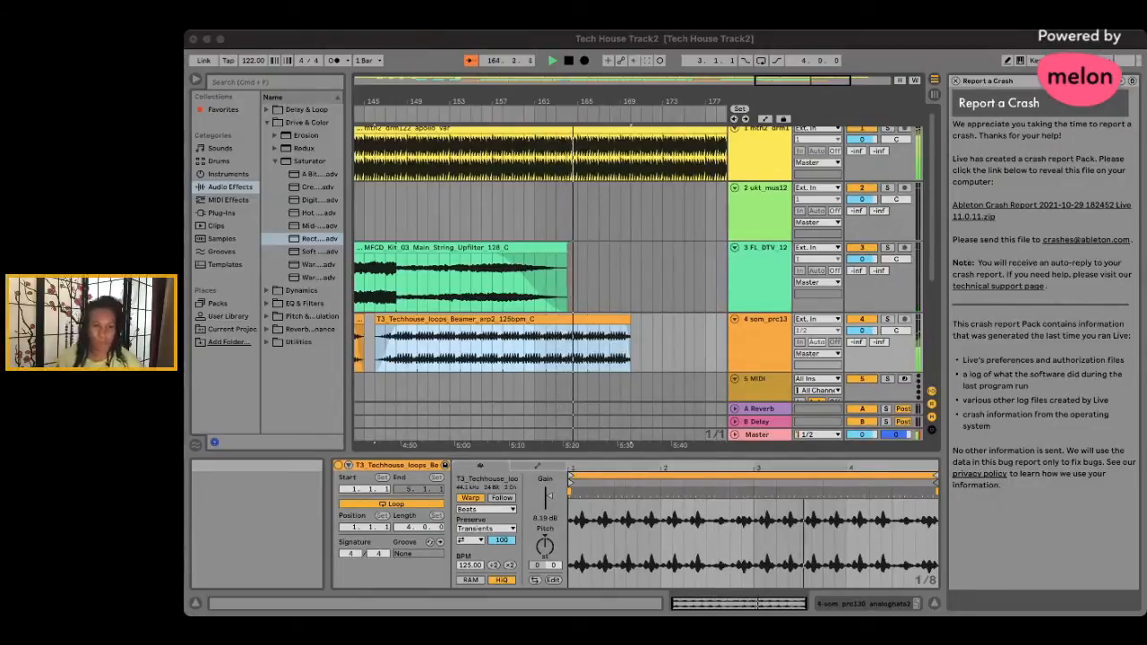
{"action": "left_click", "coordinate": [636, 45]}
{"action": "scroll", "coordinate": [635, 350], "scroll_direction": "right", "scroll_amount": 5}
{"action": "left_click_drag", "start_coordinate": [481, 341], "coordinate": [664, 332]}
- Extend the mth2_drm122 drum clip and the T3_Techhouse loops clip so both end at bar 188
{"action": "left_click", "coordinate": [644, 132]}
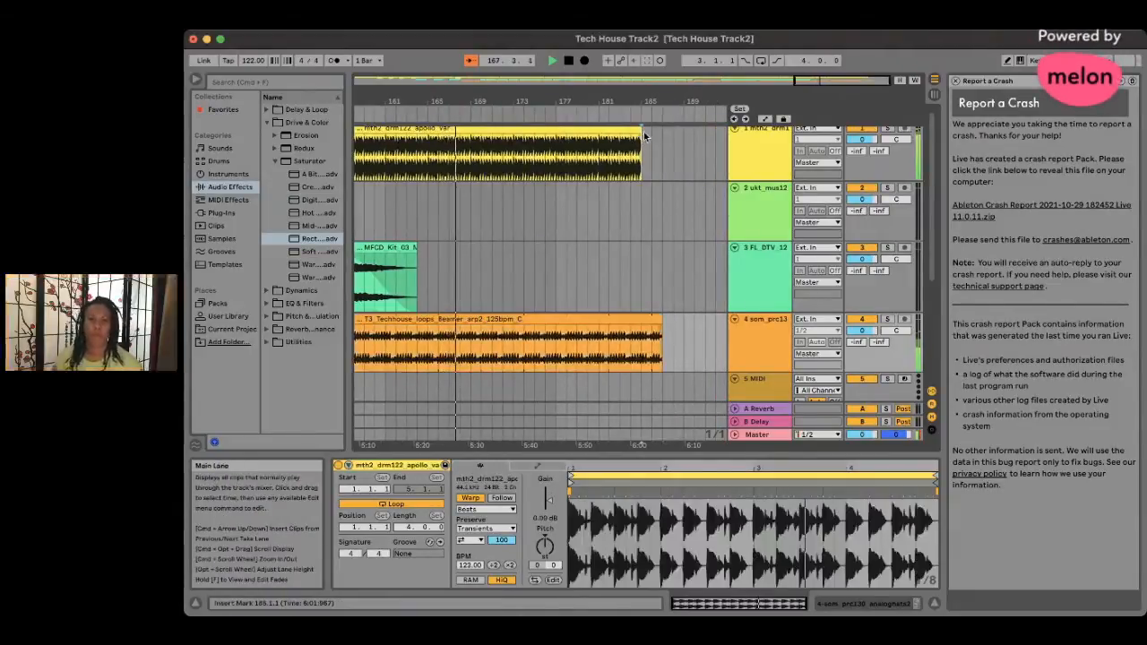
{"action": "left_click_drag", "start_coordinate": [643, 132], "coordinate": [673, 134]}
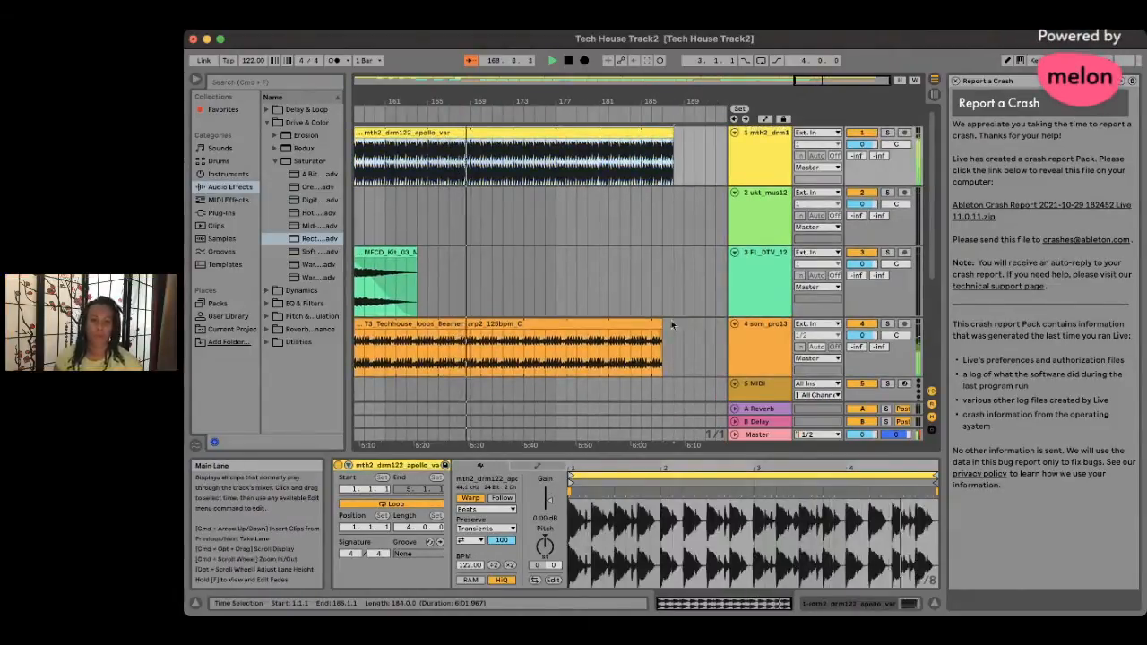
{"action": "left_click_drag", "start_coordinate": [663, 323], "coordinate": [674, 322]}
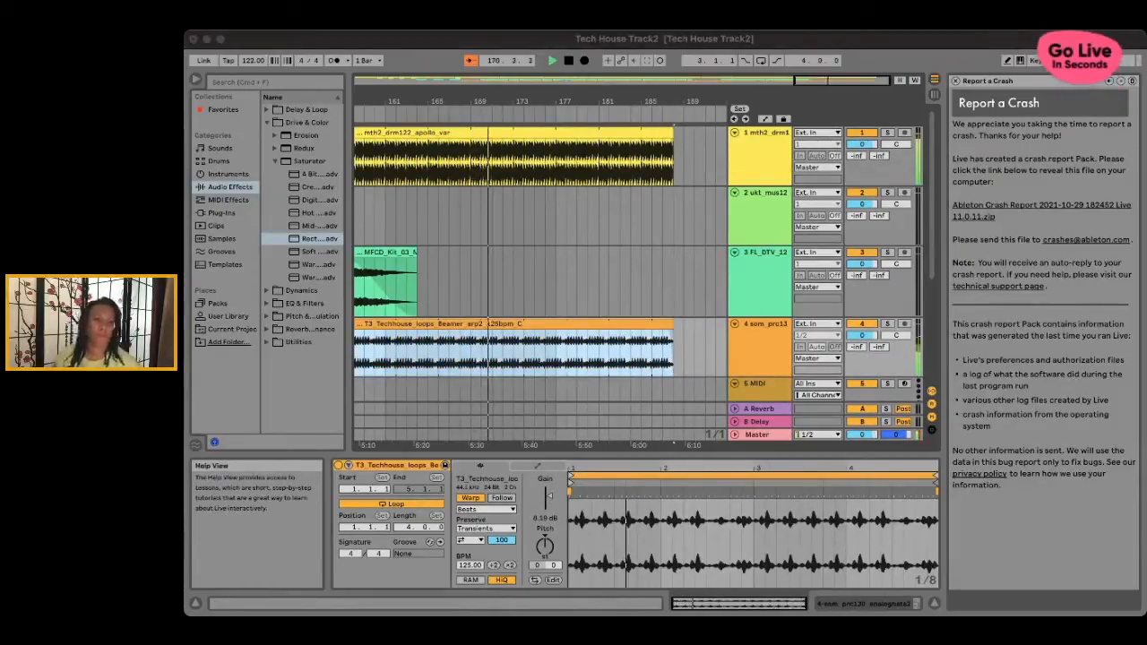
{"action": "left_click", "coordinate": [569, 283]}
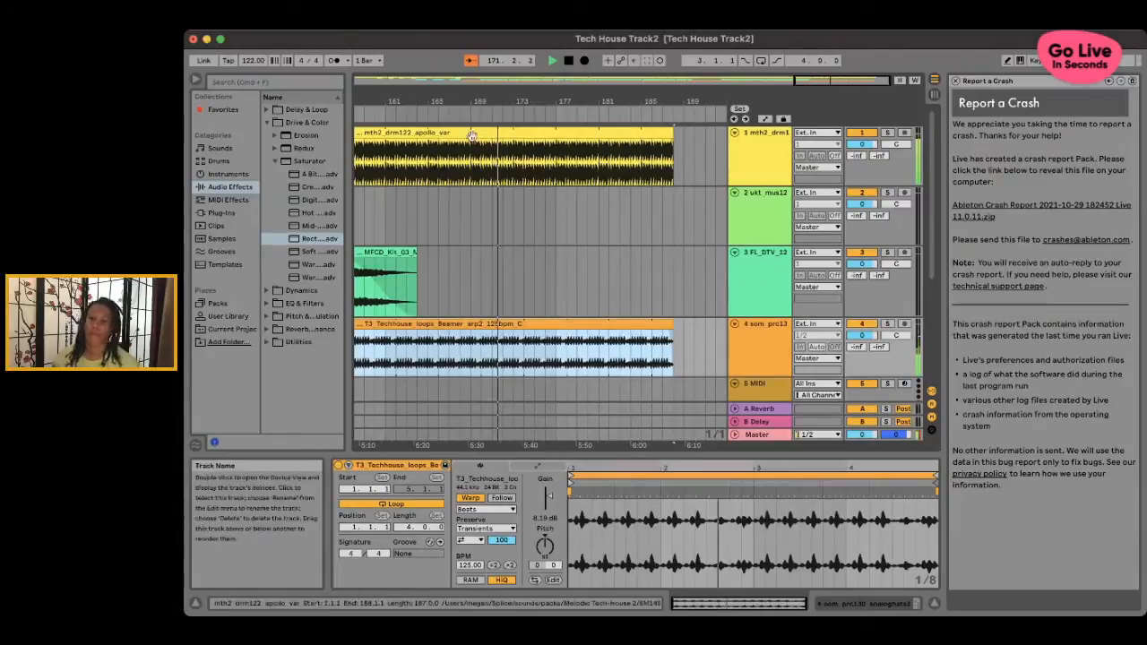
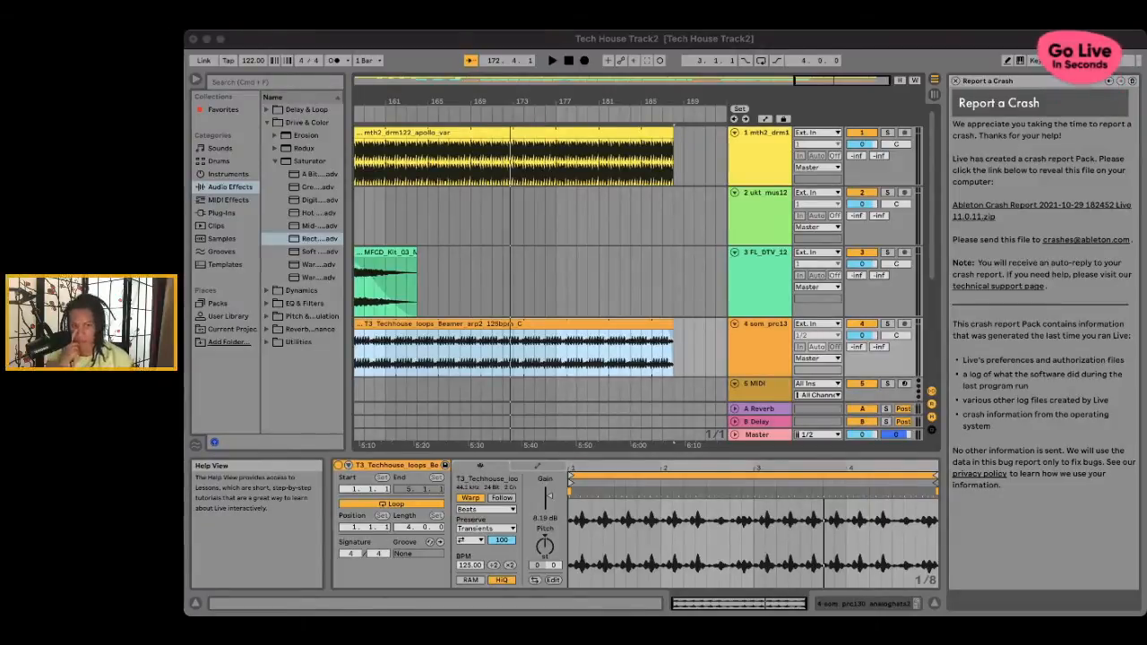
- Shift the first four ukt_mus clips on track 2 four bars earlier so they start at bar 5
{"action": "left_click", "coordinate": [581, 269]}
{"action": "scroll", "coordinate": [566, 285], "scroll_direction": "left", "scroll_amount": 10}
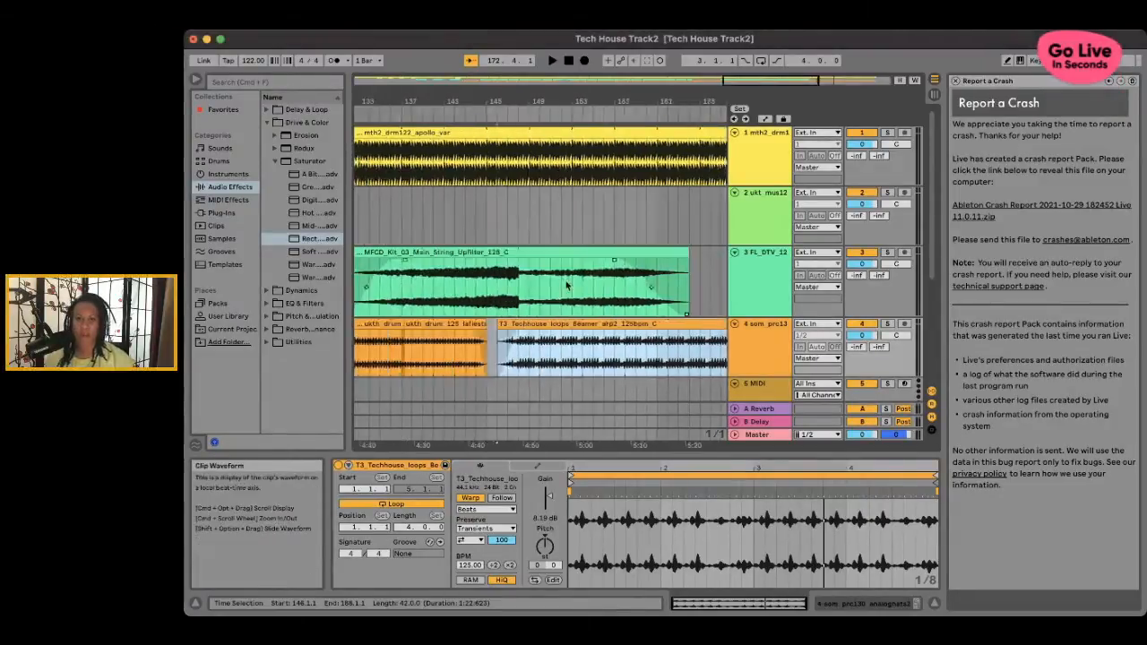
{"action": "scroll", "coordinate": [546, 283], "scroll_direction": "left", "scroll_amount": 15}
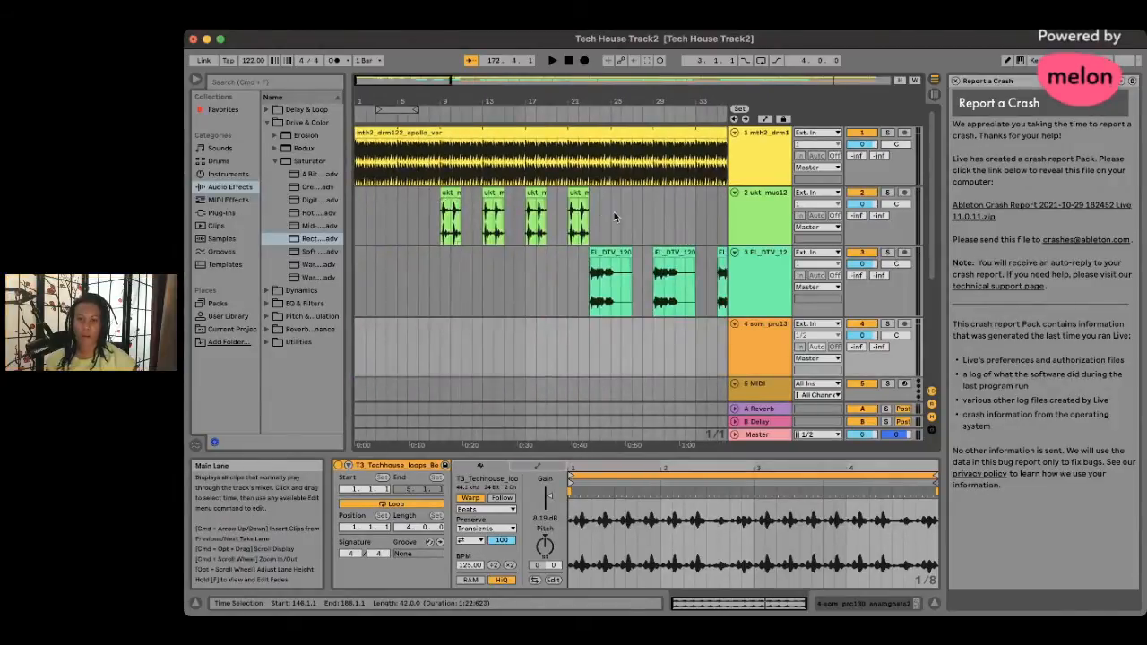
{"action": "left_click_drag", "start_coordinate": [614, 211], "coordinate": [402, 206]}
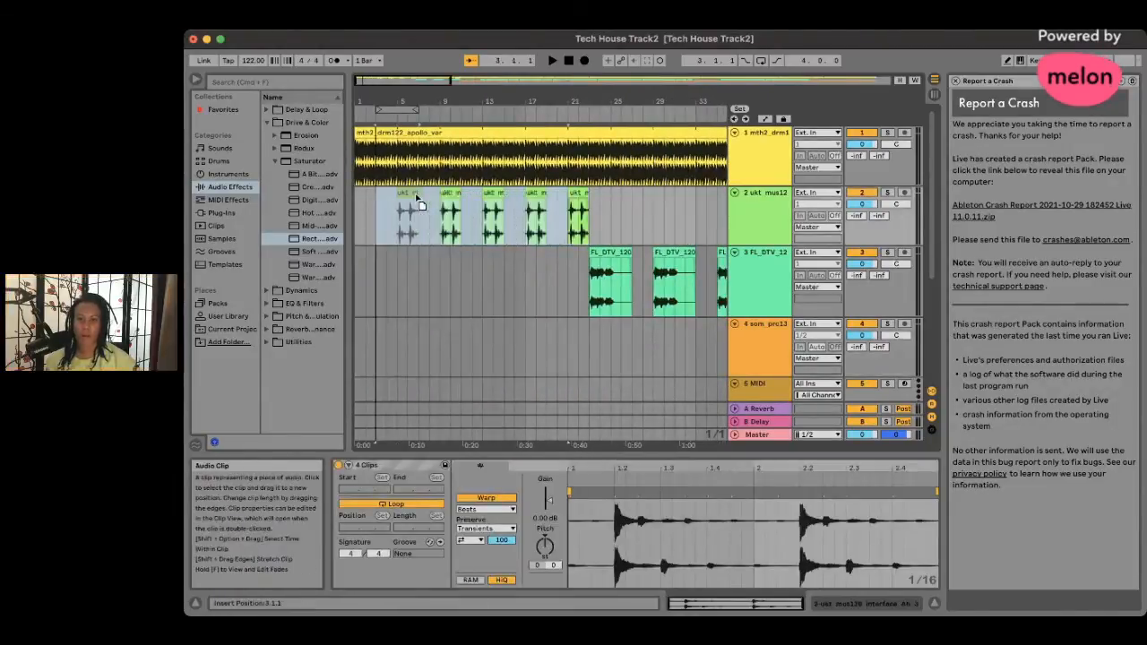
- Move the three FL_DTV vocal clips and the following ukt_mus clip together two bars earlier, starting the vocals at bar 21
{"action": "scroll", "coordinate": [466, 200], "scroll_direction": "right", "scroll_amount": 5}
{"action": "left_click_drag", "start_coordinate": [568, 247], "coordinate": [364, 228]}
{"action": "scroll", "coordinate": [364, 228], "scroll_direction": "left", "scroll_amount": 4}
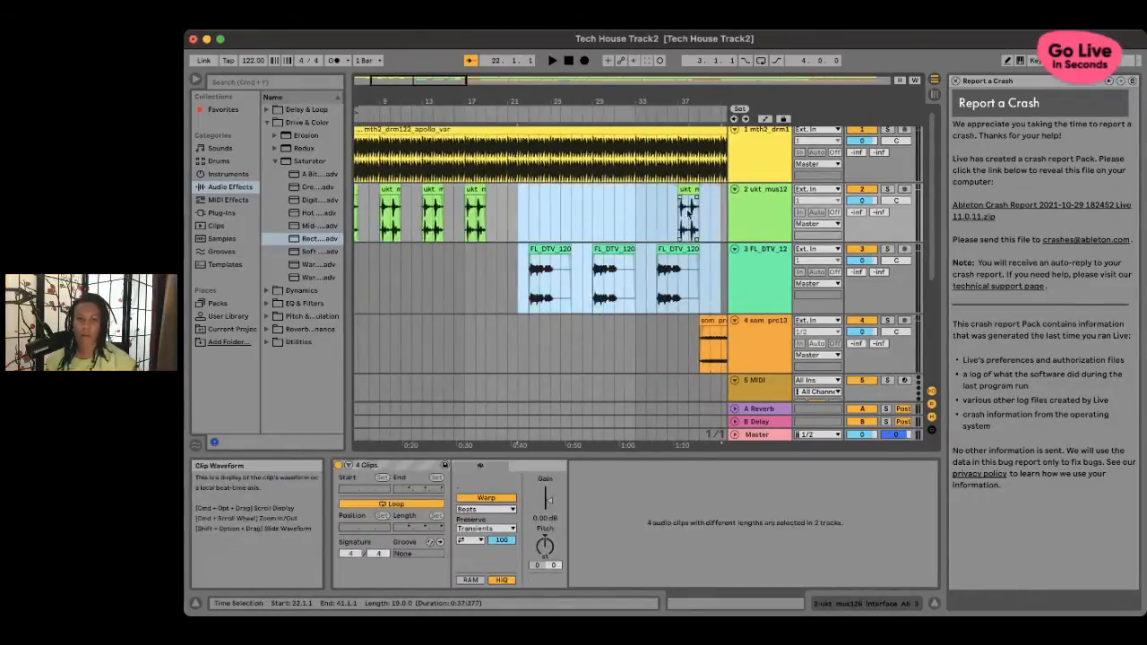
{"action": "left_click_drag", "start_coordinate": [698, 215], "coordinate": [603, 218]}
{"action": "left_click_drag", "start_coordinate": [711, 277], "coordinate": [520, 254]}
{"action": "scroll", "coordinate": [527, 252], "scroll_direction": "right", "scroll_amount": 4}
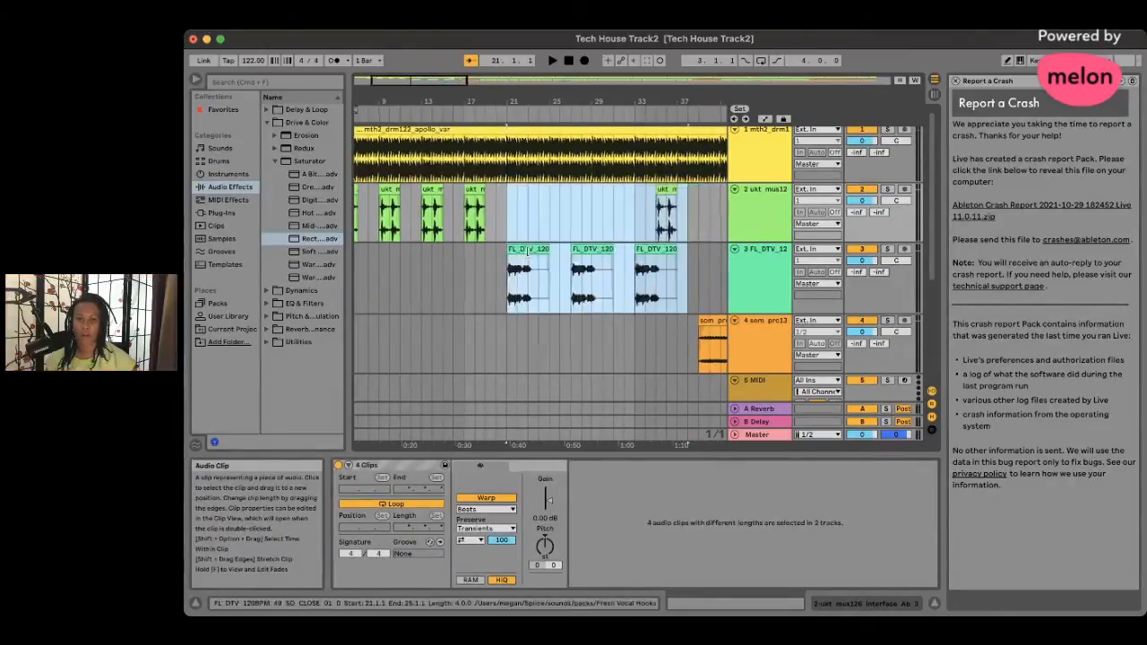
{"action": "scroll", "coordinate": [529, 250], "scroll_direction": "right", "scroll_amount": 20}
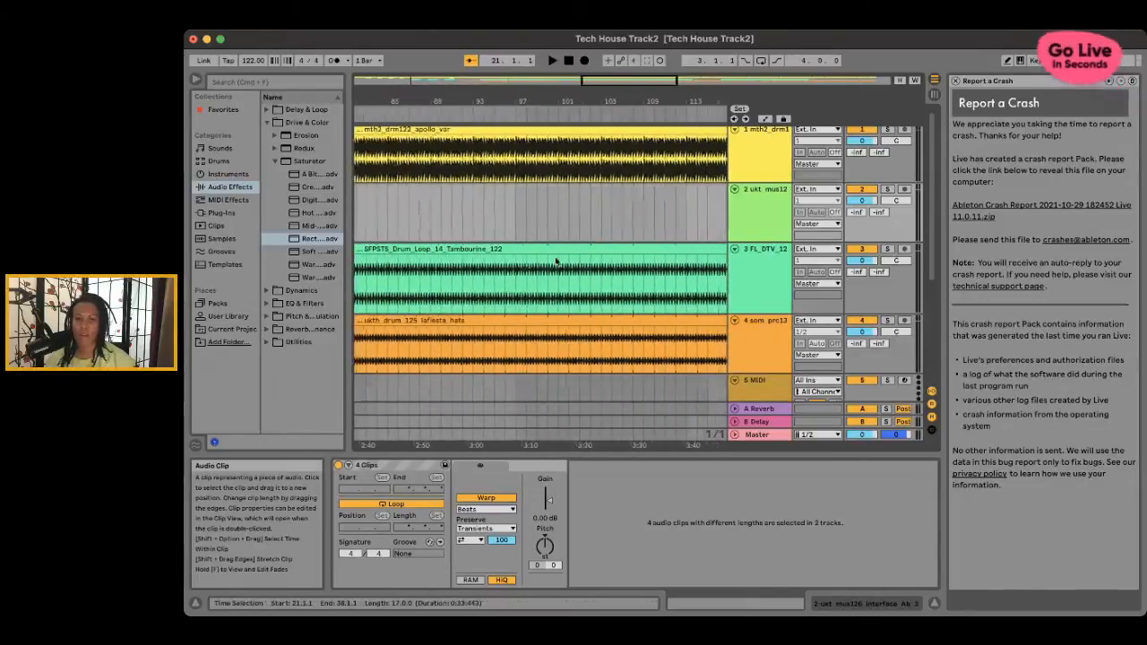
{"action": "scroll", "coordinate": [583, 269], "scroll_direction": "right", "scroll_amount": 10}
{"action": "scroll", "coordinate": [652, 314], "scroll_direction": "right", "scroll_amount": 2}
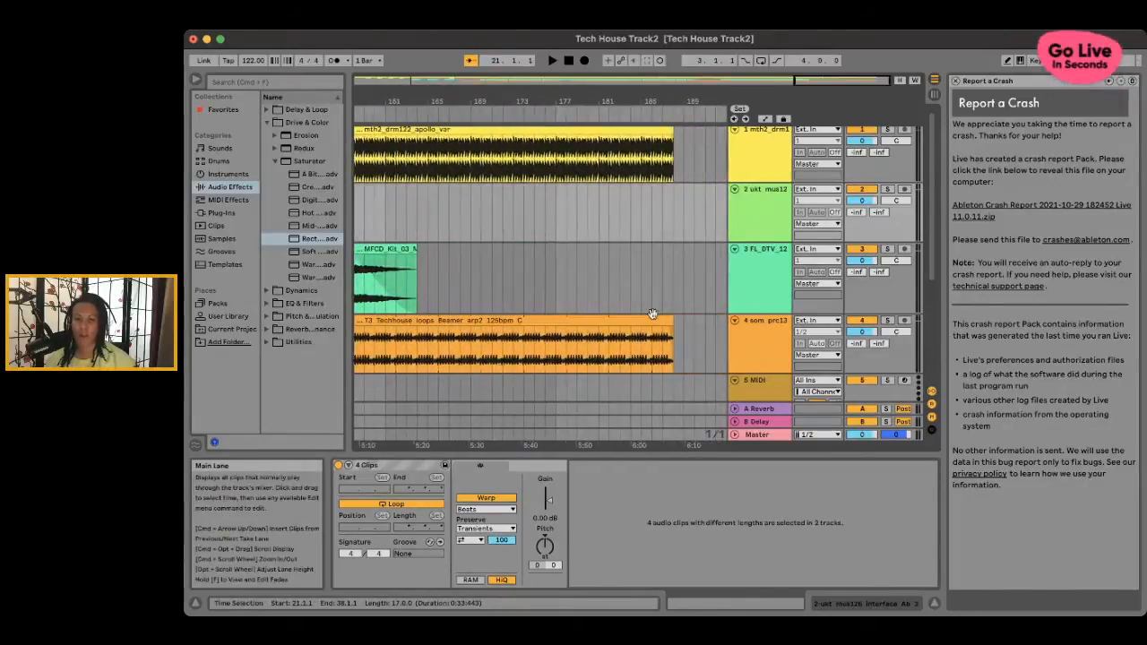
{"action": "left_click_drag", "start_coordinate": [692, 362], "coordinate": [374, 242]}
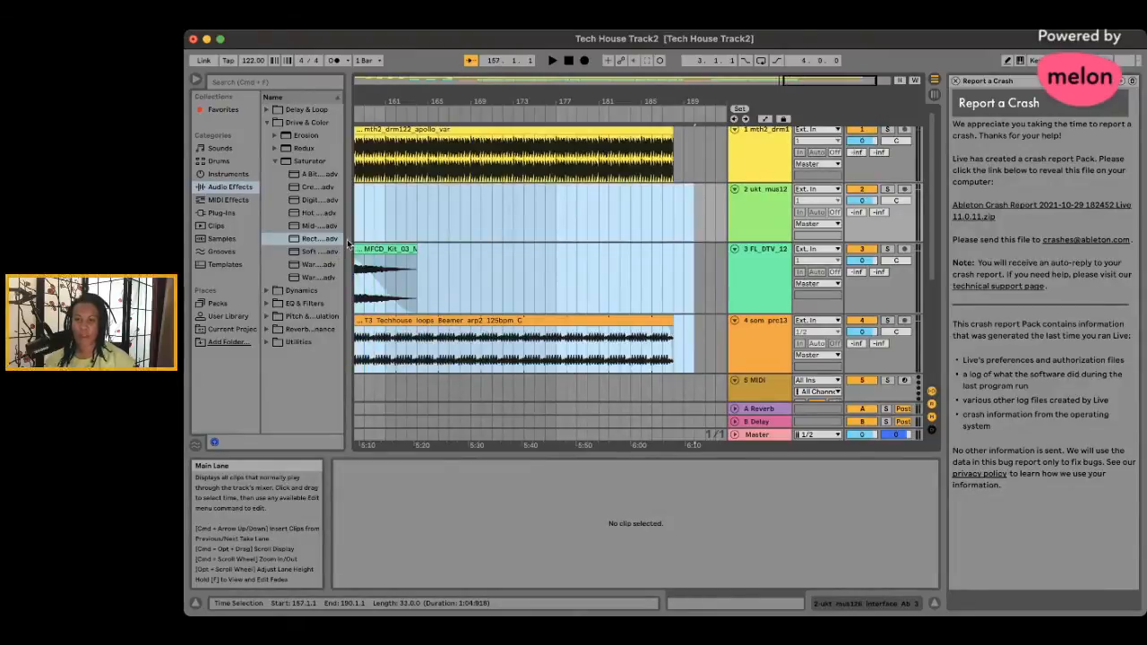
{"action": "scroll", "coordinate": [403, 243], "scroll_direction": "left", "scroll_amount": 5}
{"action": "scroll", "coordinate": [437, 256], "scroll_direction": "left", "scroll_amount": 20}
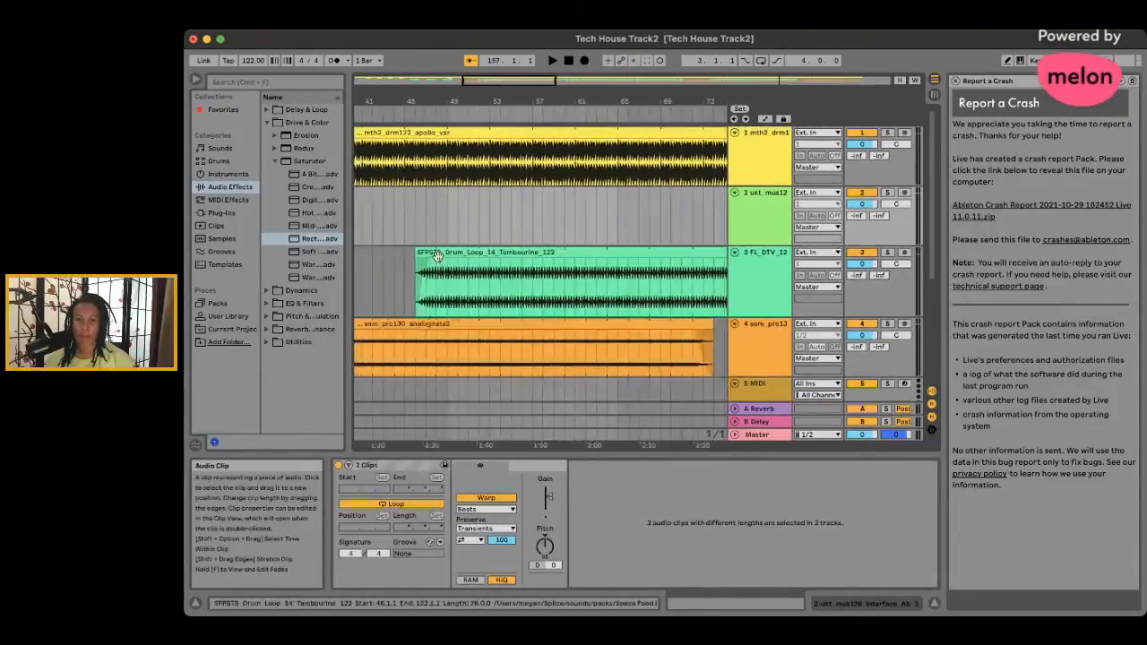
{"action": "scroll", "coordinate": [437, 257], "scroll_direction": "left", "scroll_amount": 5}
- Select everything on tracks 2 to 4 from bar 39 to bar 188 and move it one bar earlier
{"action": "left_click", "coordinate": [509, 238]}
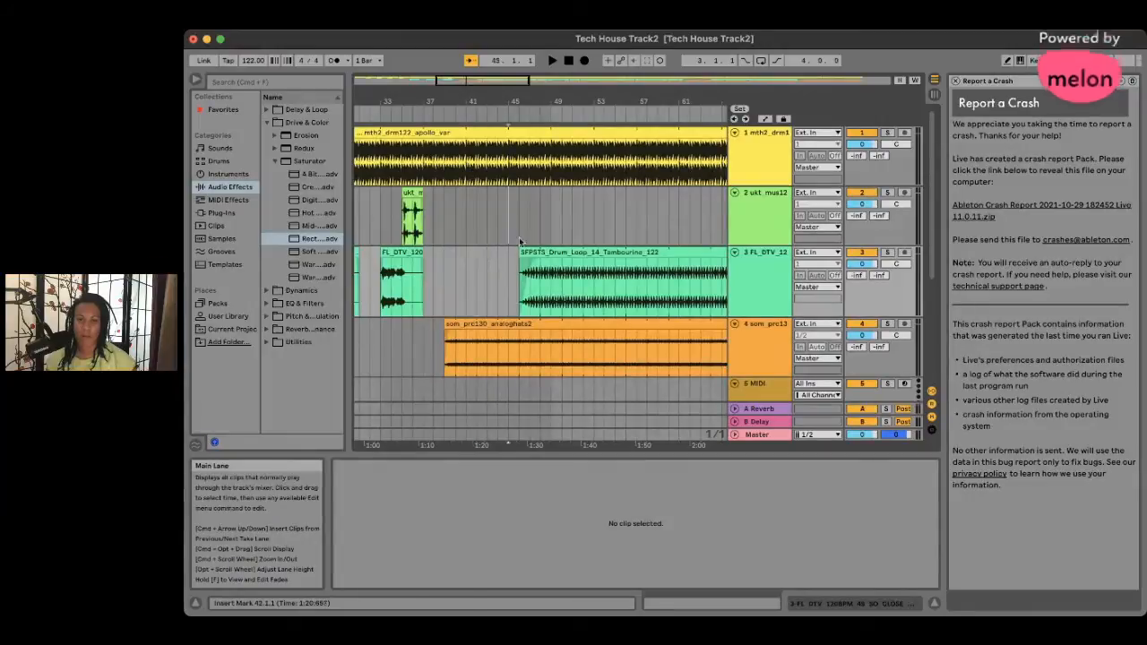
{"action": "left_click_drag", "start_coordinate": [519, 239], "coordinate": [615, 350]}
{"action": "left_click_drag", "start_coordinate": [444, 242], "coordinate": [615, 345]}
{"action": "scroll", "coordinate": [410, 296], "scroll_direction": "left", "scroll_amount": 15}
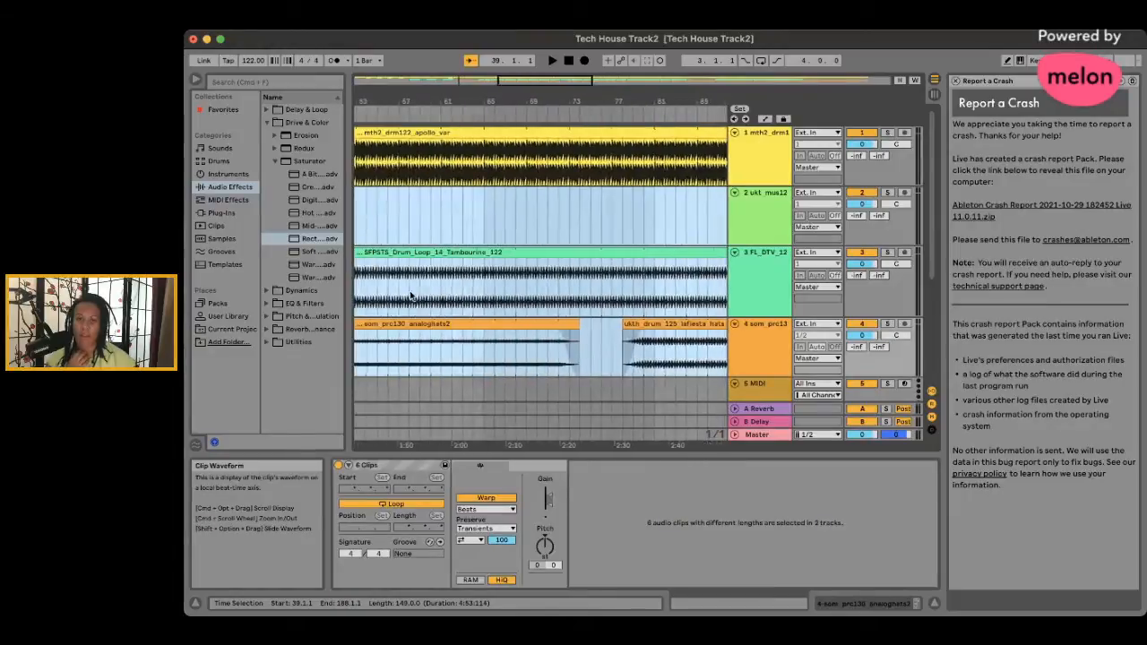
{"action": "scroll", "coordinate": [410, 296], "scroll_direction": "left", "scroll_amount": 8}
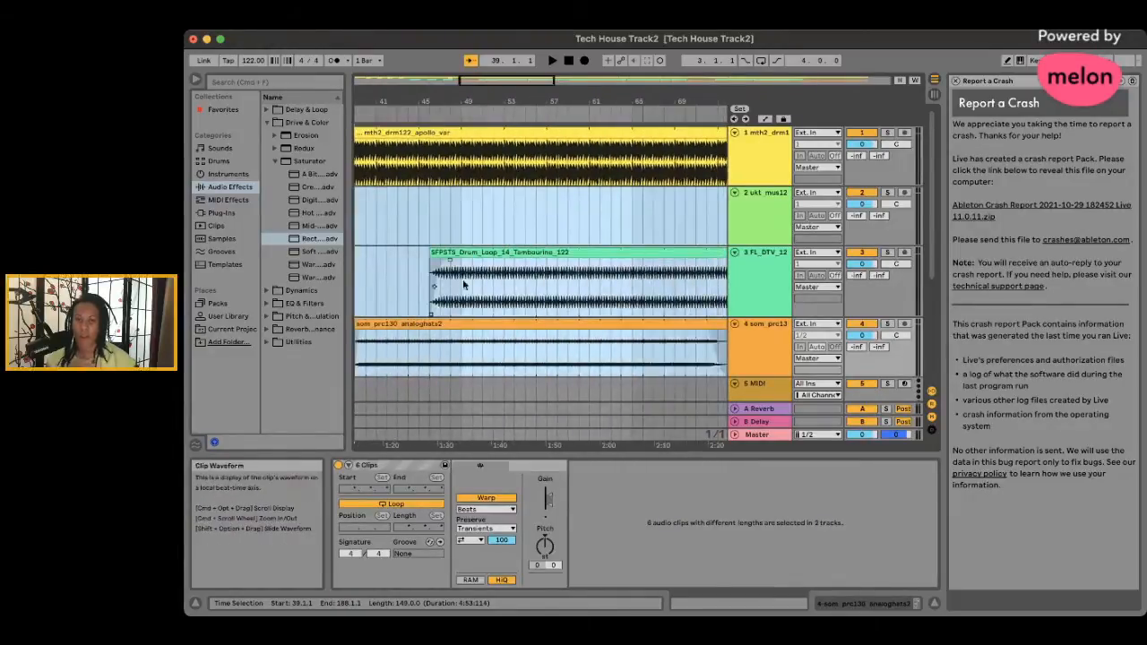
{"action": "scroll", "coordinate": [464, 285], "scroll_direction": "left", "scroll_amount": 8}
{"action": "mouse_move", "coordinate": [604, 254]}
{"action": "left_mouse_down"}
{"action": "mouse_move", "coordinate": [583, 257]}
{"action": "mouse_move", "coordinate": [595, 259]}
{"action": "left_mouse_up"}
{"action": "left_click", "coordinate": [580, 231]}
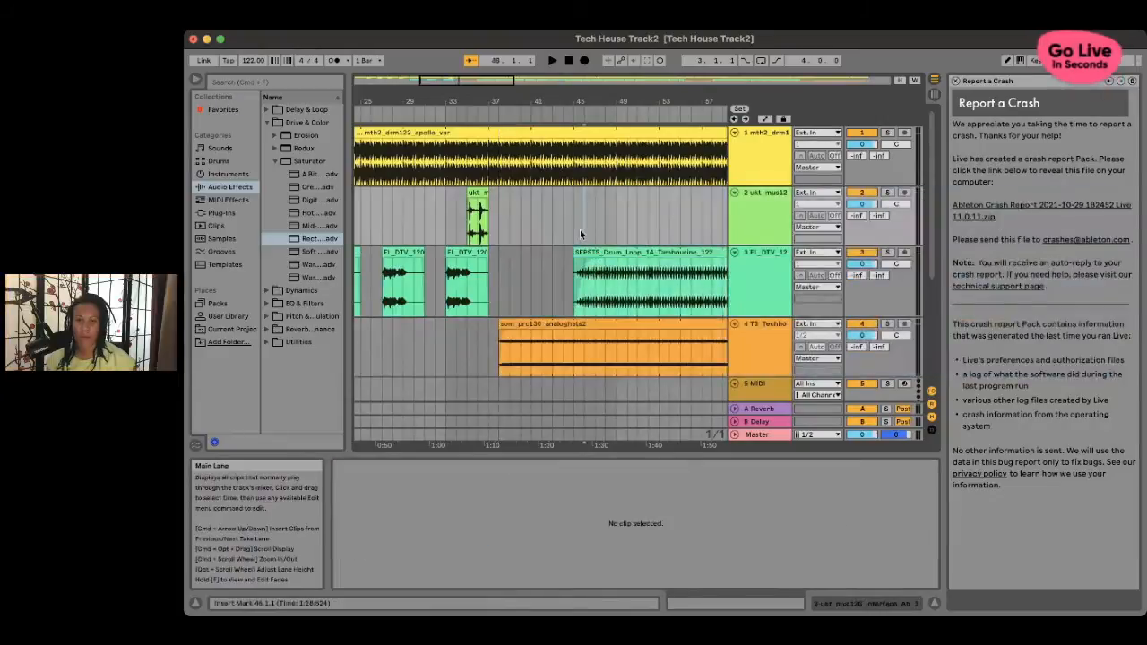
- Review the whole arrangement from start to end, checking clip positions and gaps on all tracks
{"action": "scroll", "coordinate": [580, 230], "scroll_direction": "right", "scroll_amount": 10}
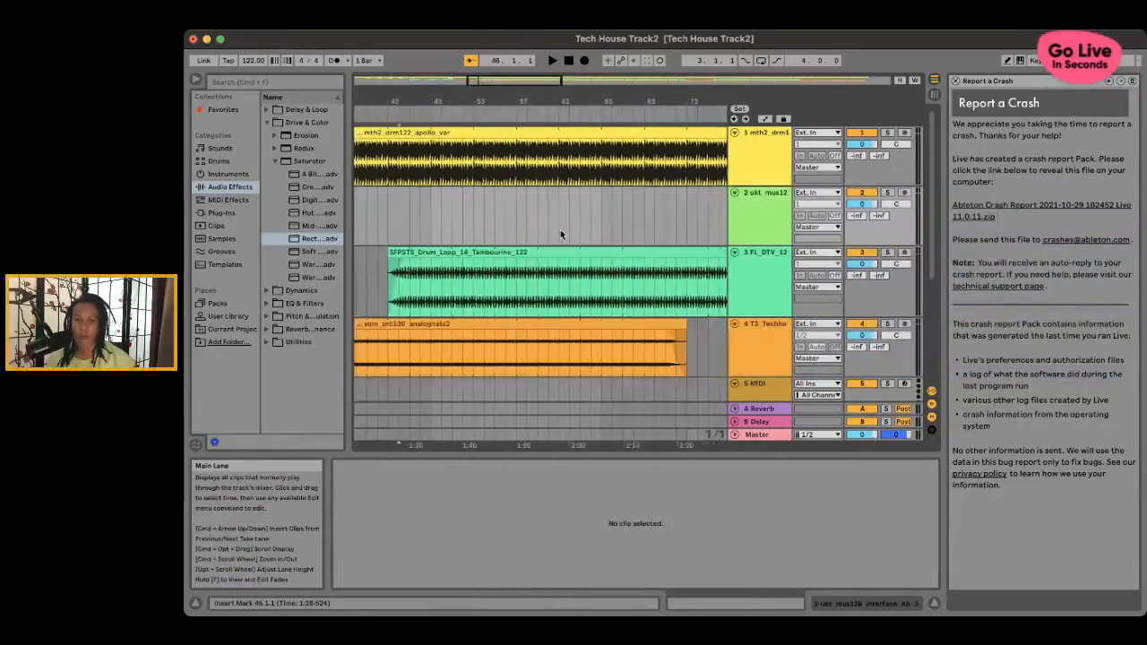
{"action": "scroll", "coordinate": [559, 233], "scroll_direction": "right", "scroll_amount": 20}
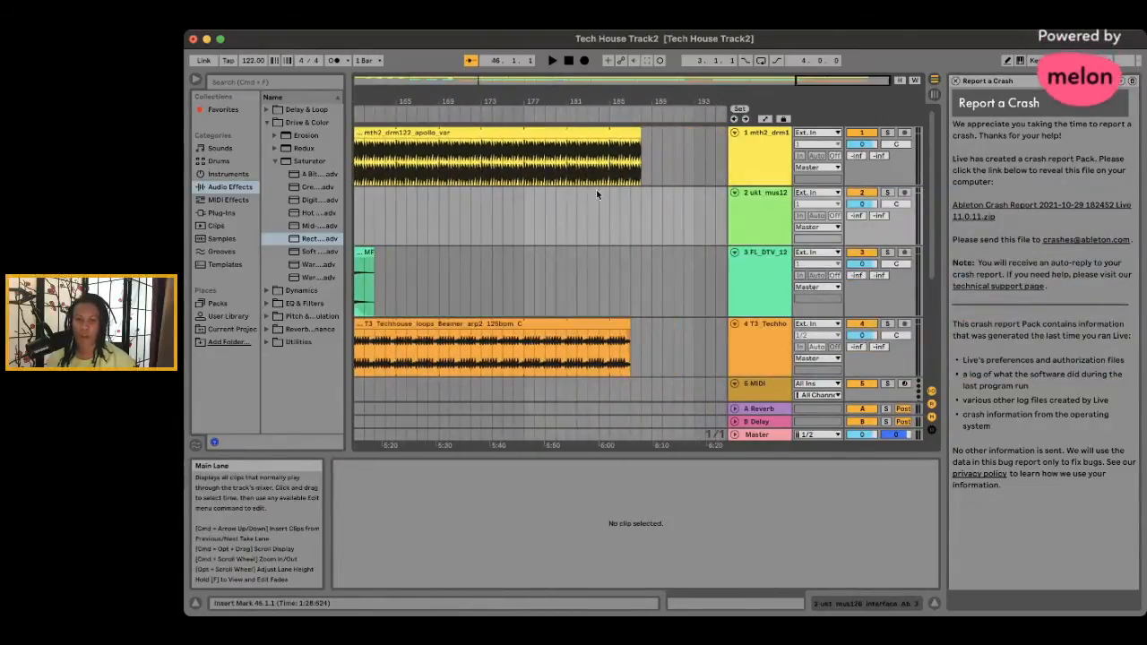
{"action": "scroll", "coordinate": [442, 276], "scroll_direction": "left", "scroll_amount": 4}
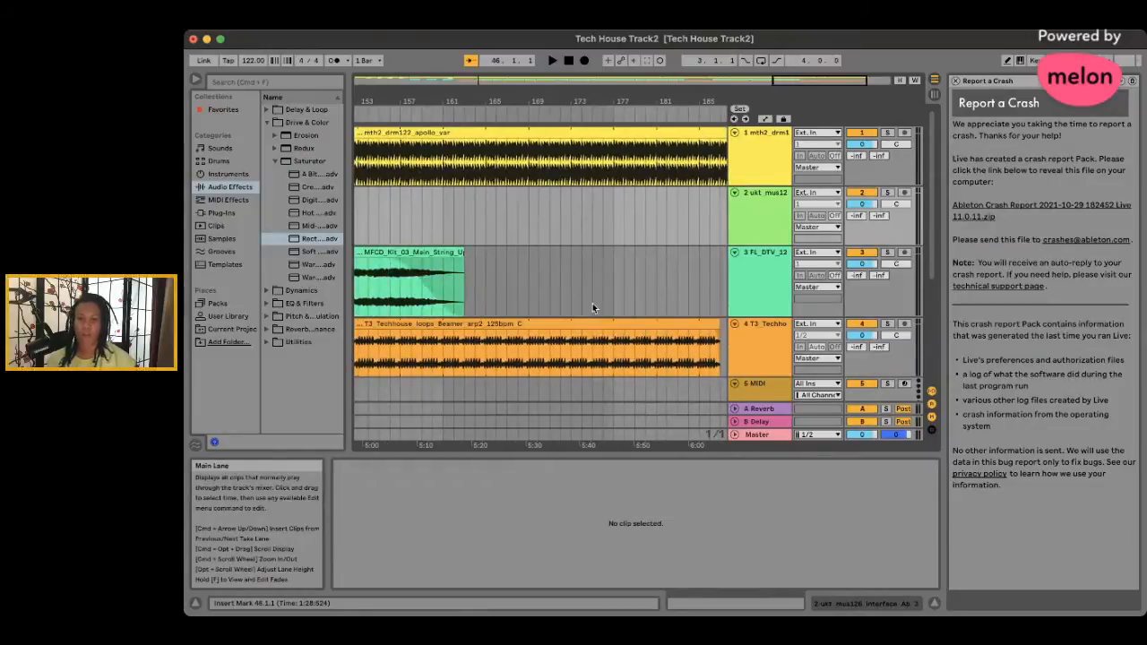
{"action": "scroll", "coordinate": [593, 308], "scroll_direction": "right", "scroll_amount": 4}
{"action": "scroll", "coordinate": [574, 305], "scroll_direction": "left", "scroll_amount": 20}
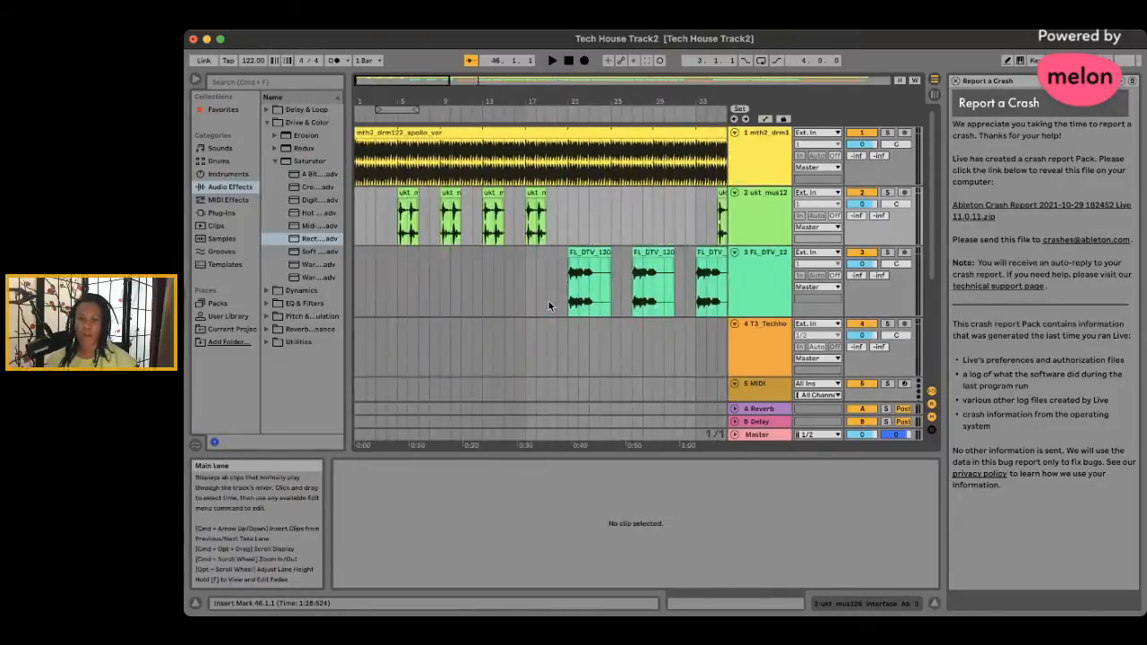
{"action": "scroll", "coordinate": [572, 276], "scroll_direction": "right", "scroll_amount": 18}
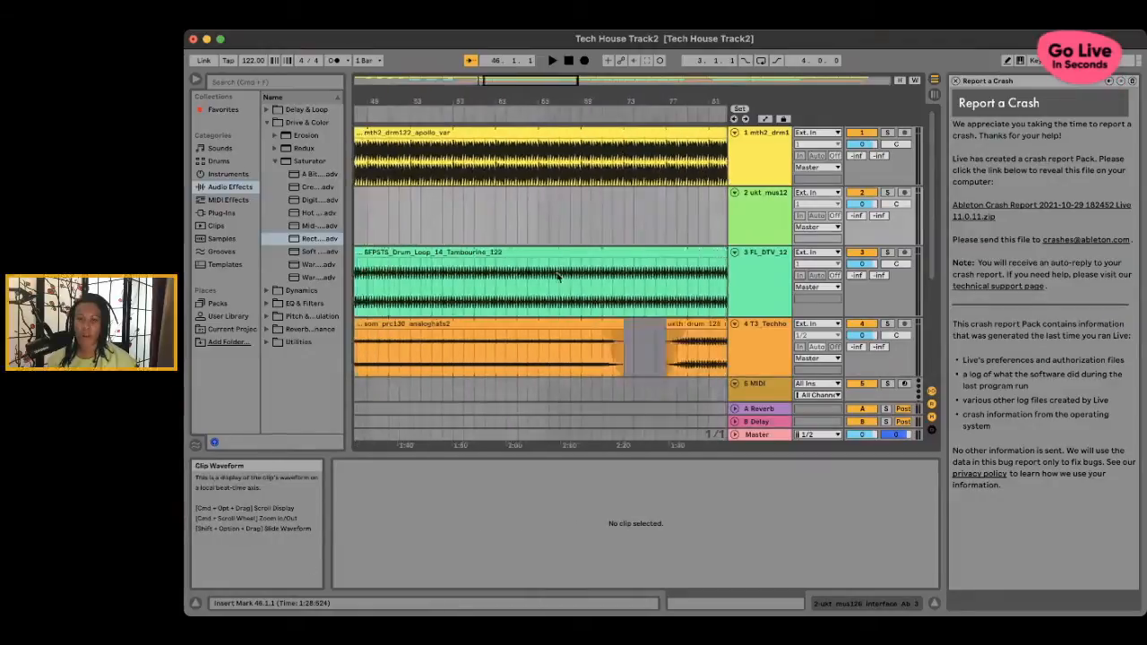
{"action": "scroll", "coordinate": [554, 276], "scroll_direction": "left", "scroll_amount": 3}
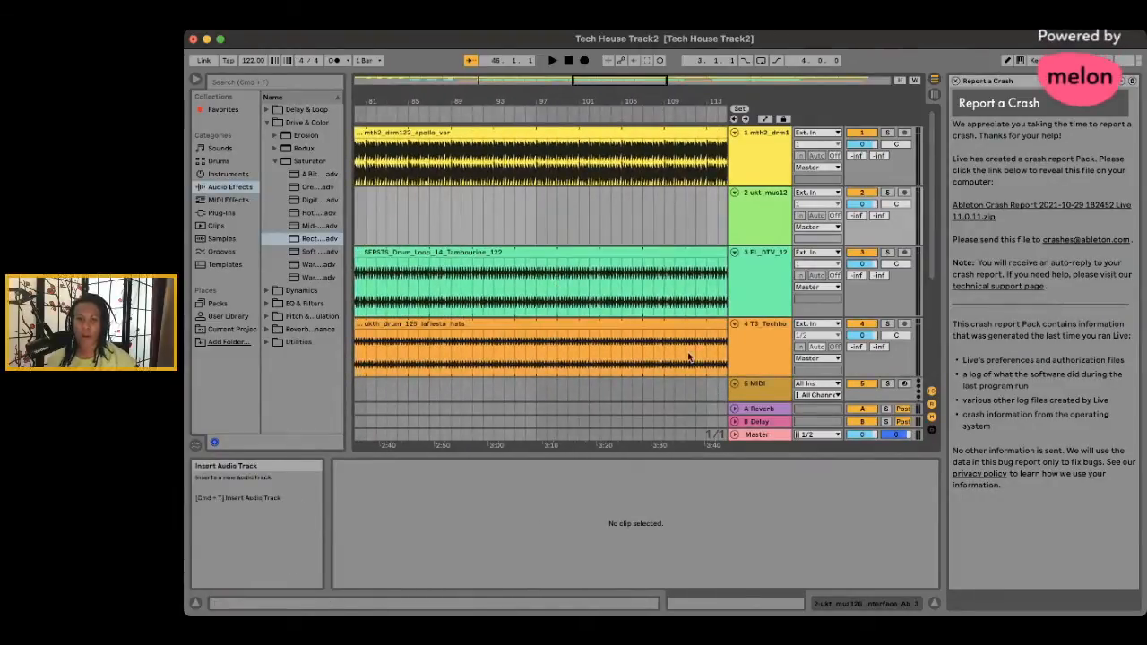
- Insert a new audio track and reorder the tracks so it sits directly below the T3_Techhouse track
{"action": "key", "text": "super+t"}
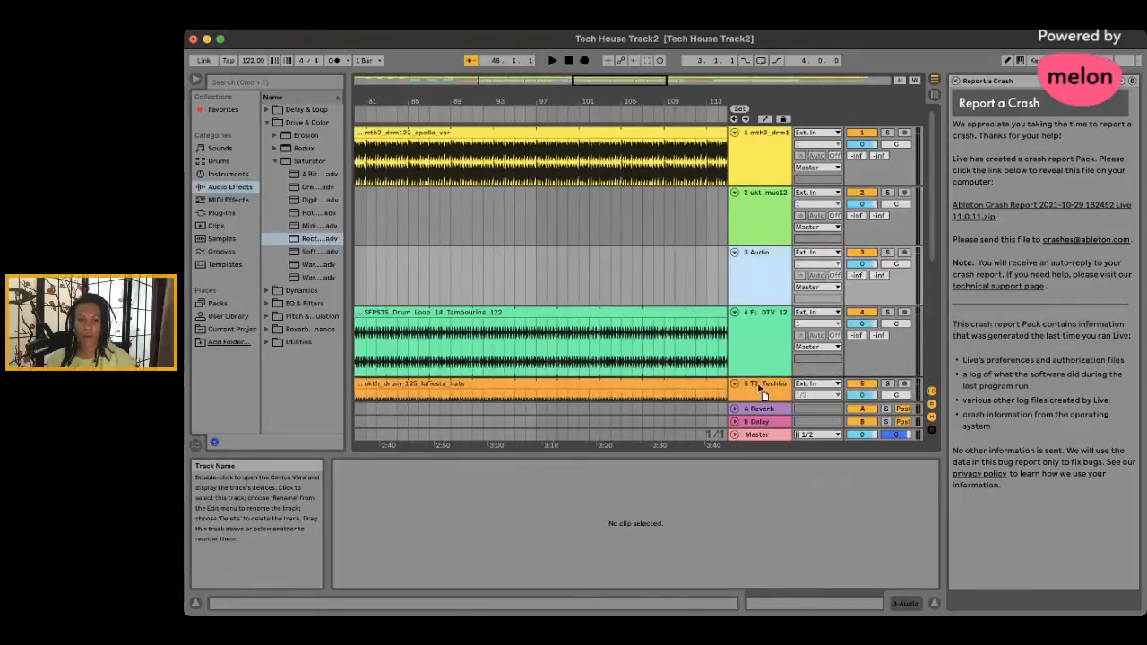
{"action": "left_click_drag", "start_coordinate": [760, 387], "coordinate": [750, 320]}
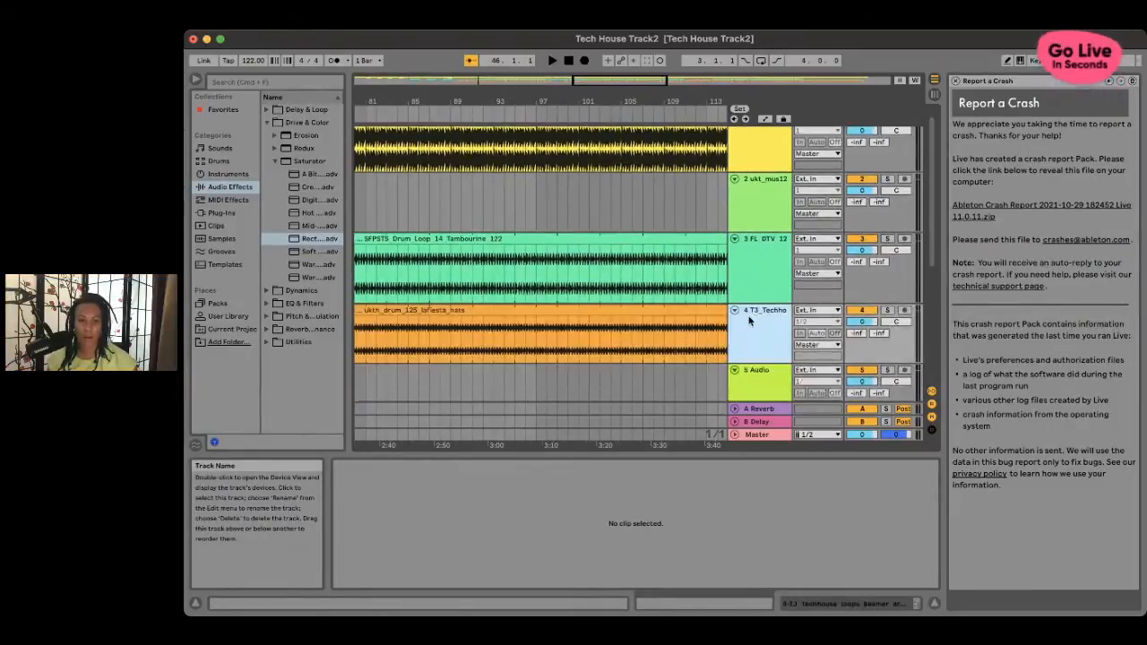
{"action": "scroll", "coordinate": [600, 271], "scroll_direction": "left", "scroll_amount": 10}
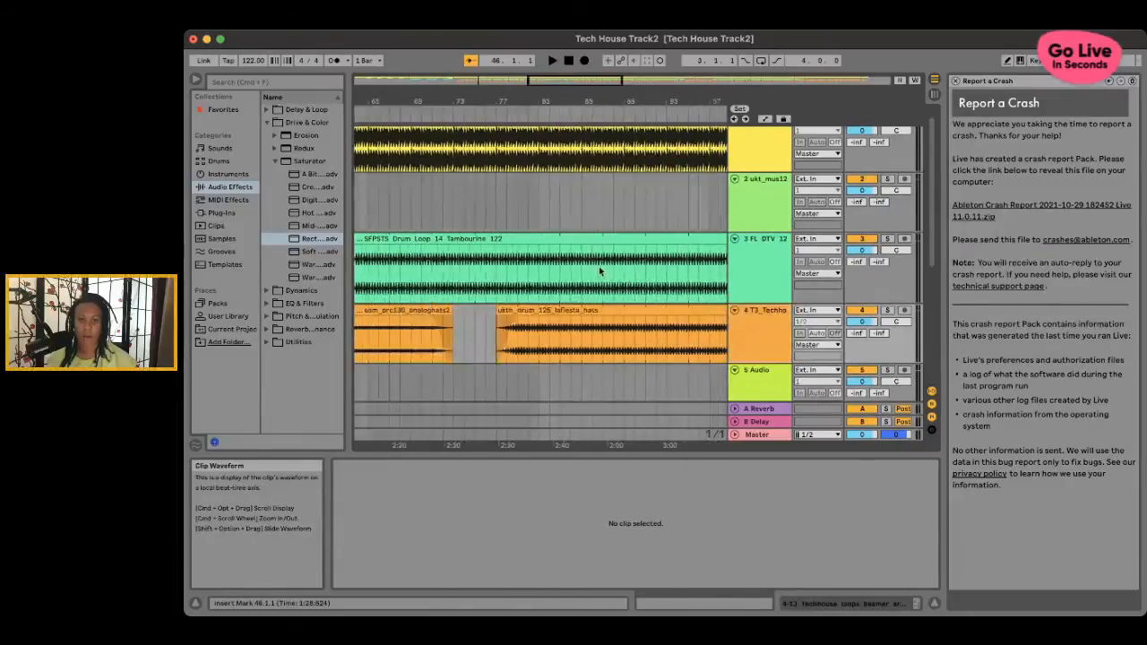
{"action": "scroll", "coordinate": [586, 271], "scroll_direction": "down", "scroll_amount": 3}
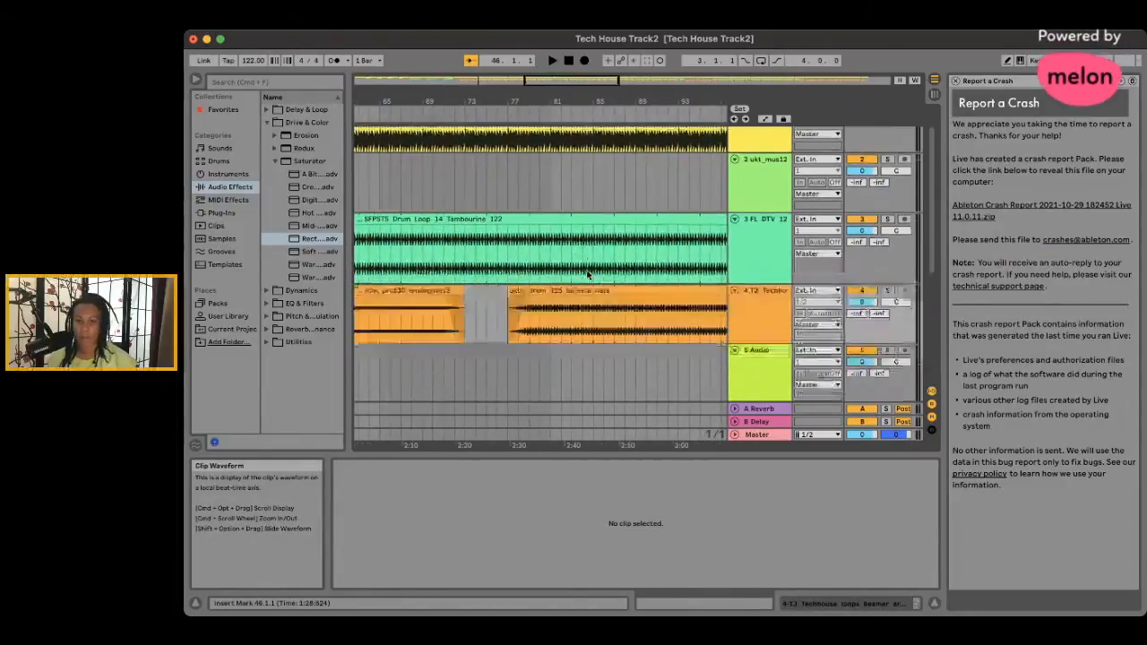
{"action": "scroll", "coordinate": [437, 316], "scroll_direction": "left", "scroll_amount": 3}
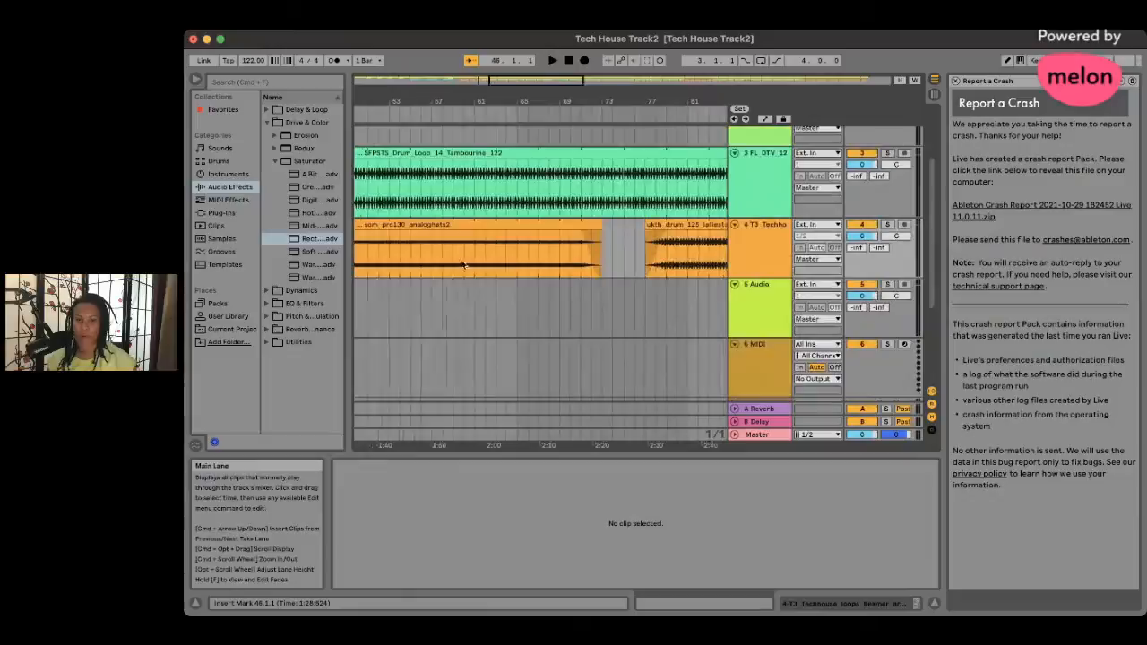
- Listen to short passages around bars 60 and 87 and check the clip gaps on tracks 3 to 5 up to about bar 141
{"action": "left_click", "coordinate": [456, 113]}
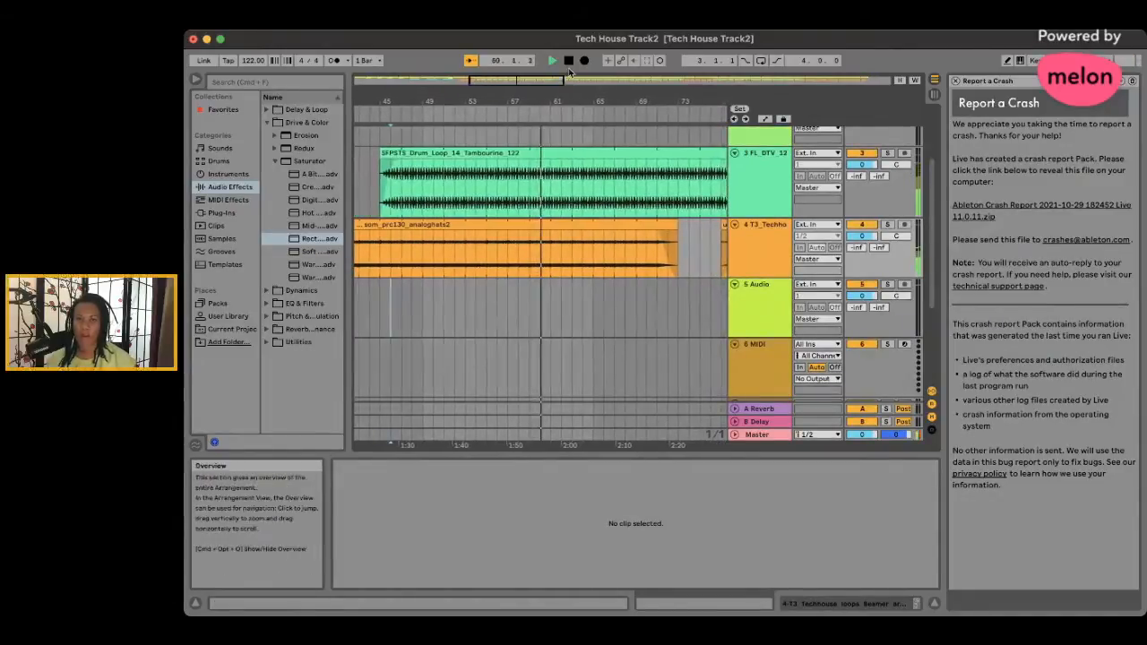
{"action": "key", "text": "space"}
{"action": "scroll", "coordinate": [574, 170], "scroll_direction": "right", "scroll_amount": 9}
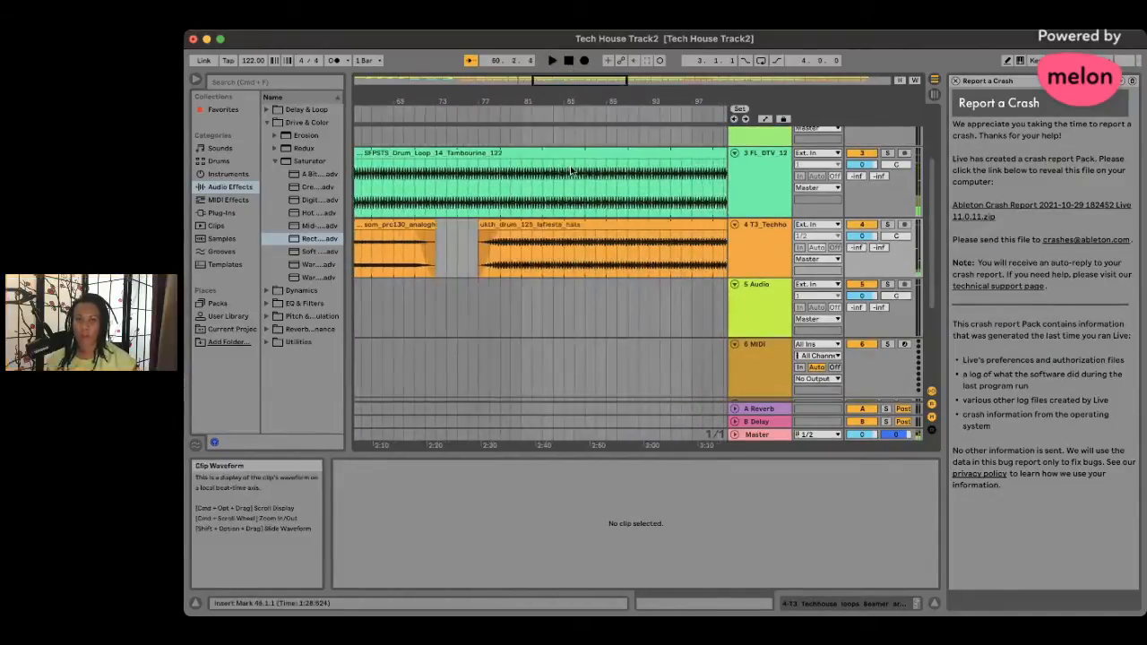
{"action": "left_click", "coordinate": [583, 114]}
{"action": "left_click", "coordinate": [569, 60]}
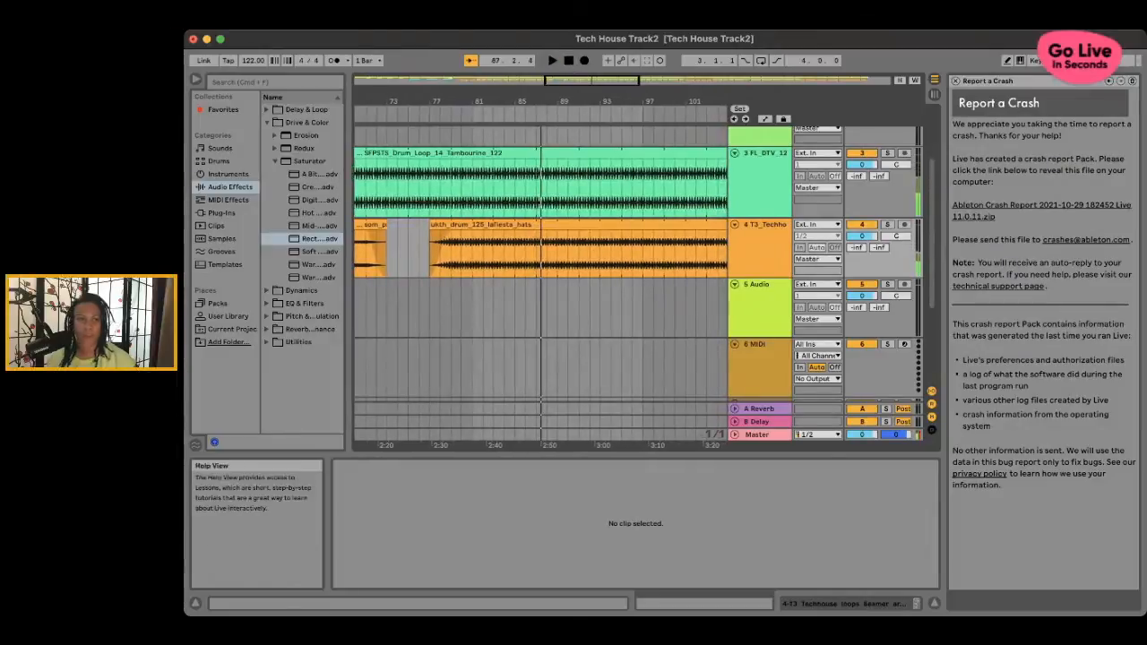
{"action": "scroll", "coordinate": [540, 190], "scroll_direction": "right", "scroll_amount": 8}
{"action": "scroll", "coordinate": [540, 189], "scroll_direction": "right", "scroll_amount": 5}
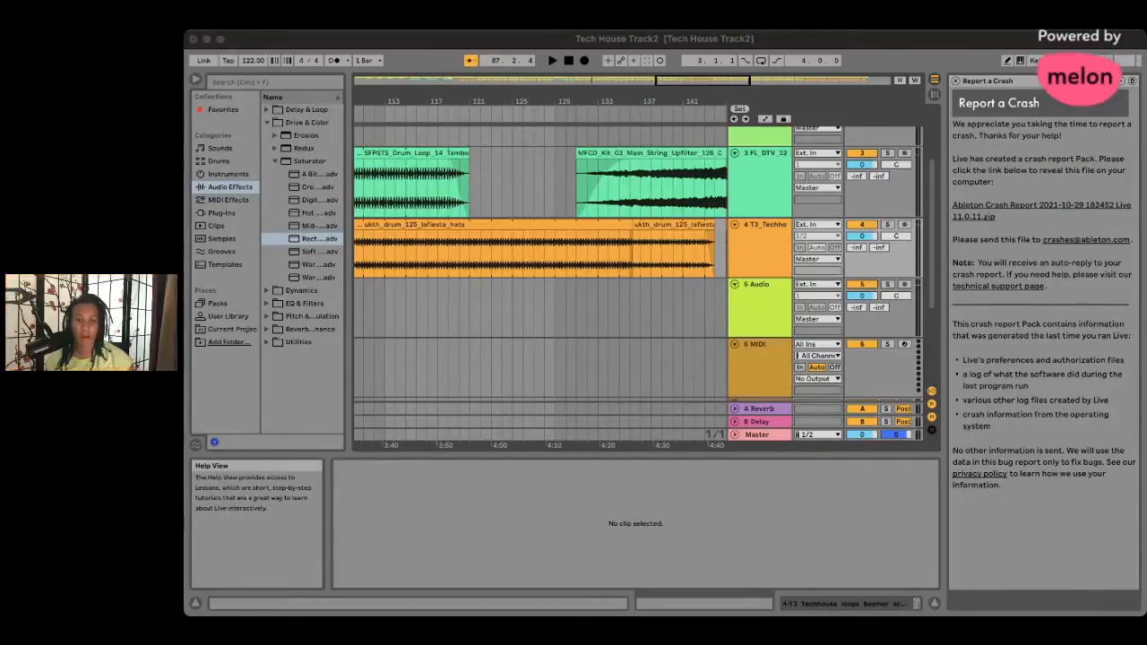
- Switch to Splice, search the Strings samples for "vocals", audition hn_mus125_split2_Ebm.wav and add the vocals tag to the filter
{"action": "key", "text": "super+Tab"}
{"action": "key", "text": "super+Tab"}
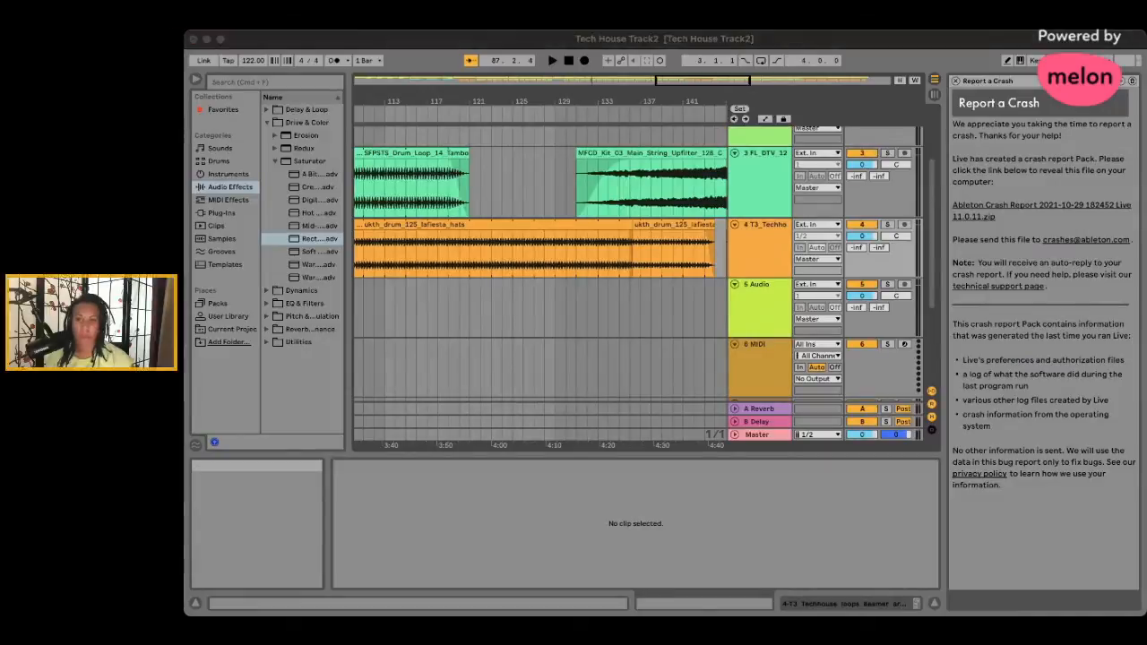
{"action": "key", "text": "super+Tab"}
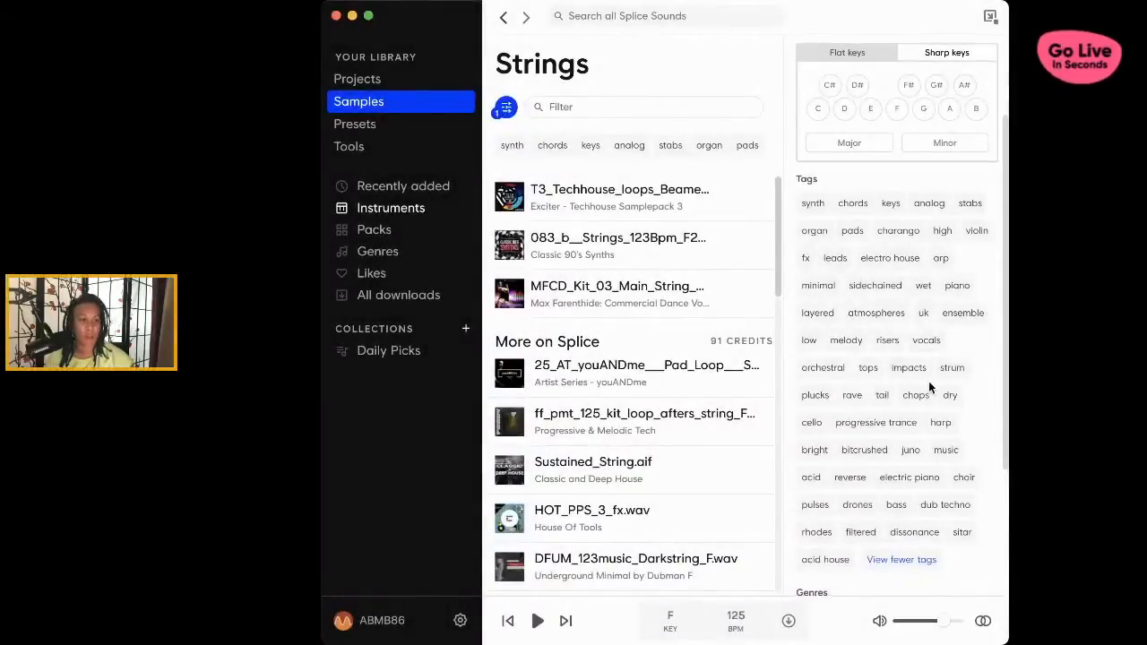
{"action": "scroll", "coordinate": [929, 387], "scroll_direction": "down", "scroll_amount": 3}
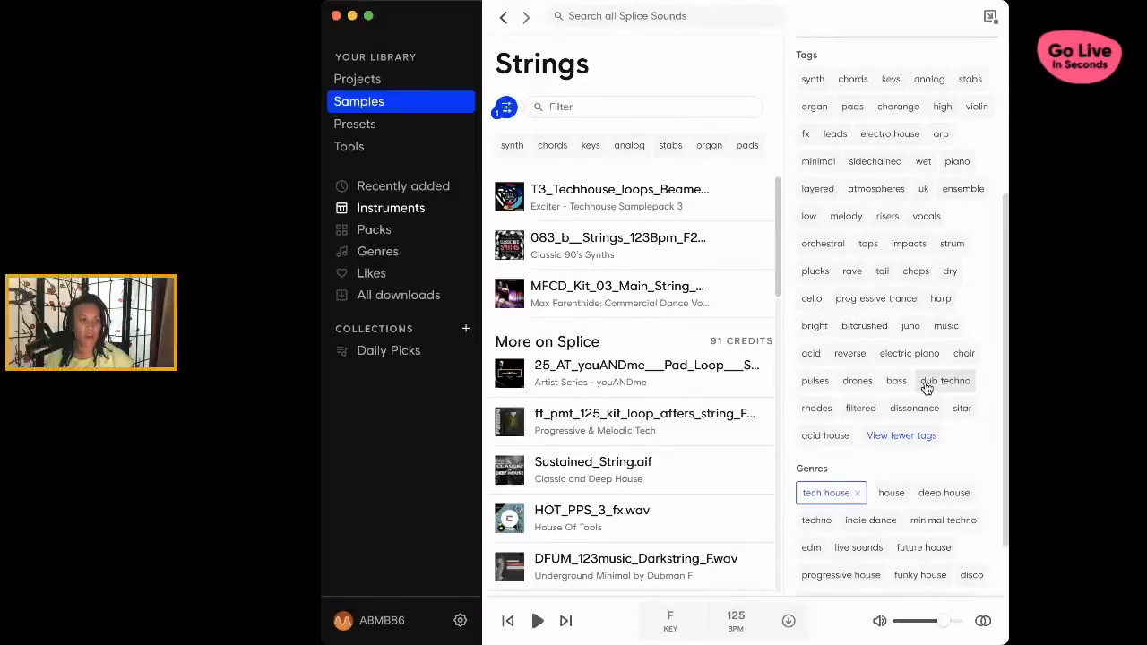
{"action": "scroll", "coordinate": [928, 387], "scroll_direction": "up", "scroll_amount": 2}
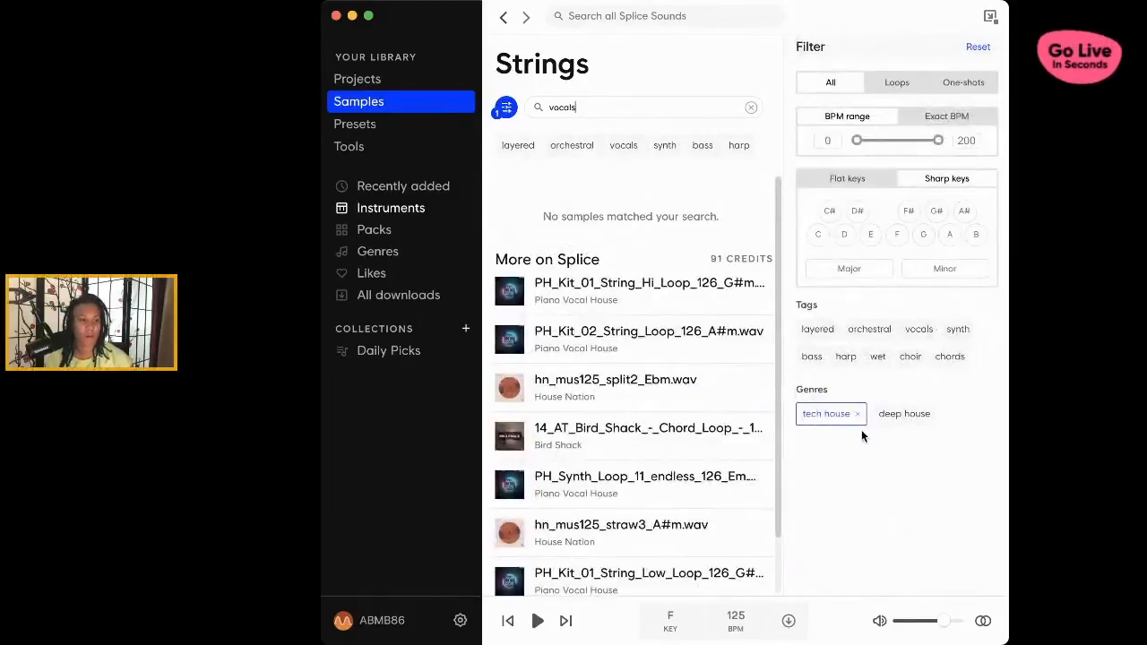
{"action": "left_click", "coordinate": [521, 386]}
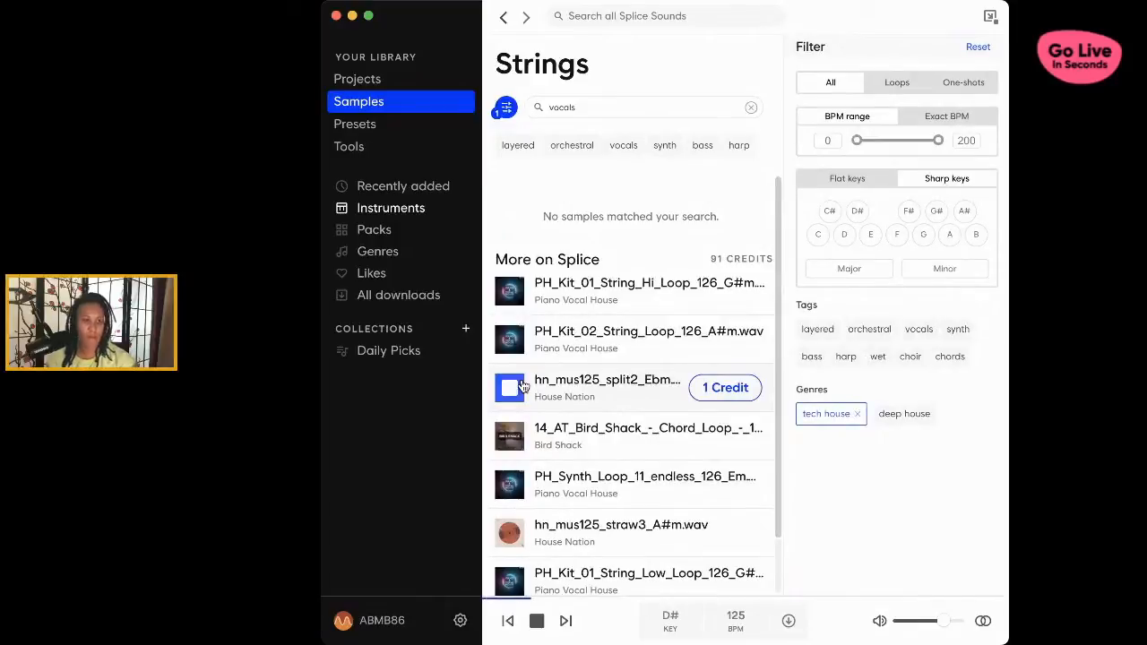
{"action": "left_click", "coordinate": [919, 332]}
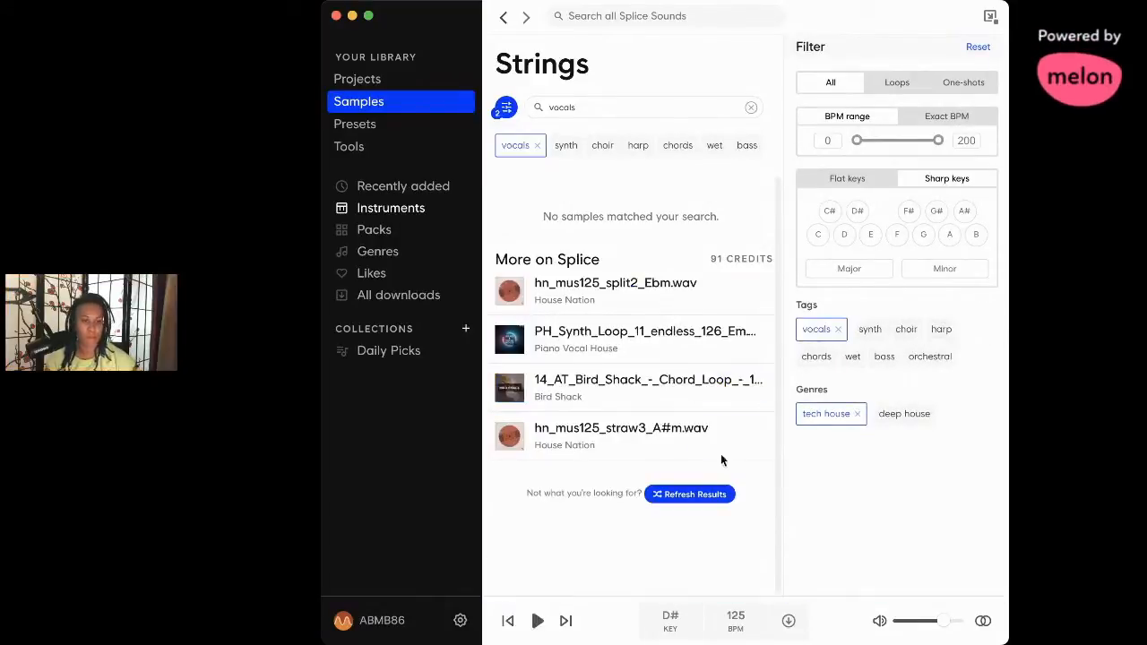
- Audition the vocals-tagged string samples and get the 14_AT_Bird_Shack chord loop for 1 credit
{"action": "mouse_move", "coordinate": [498, 298]}
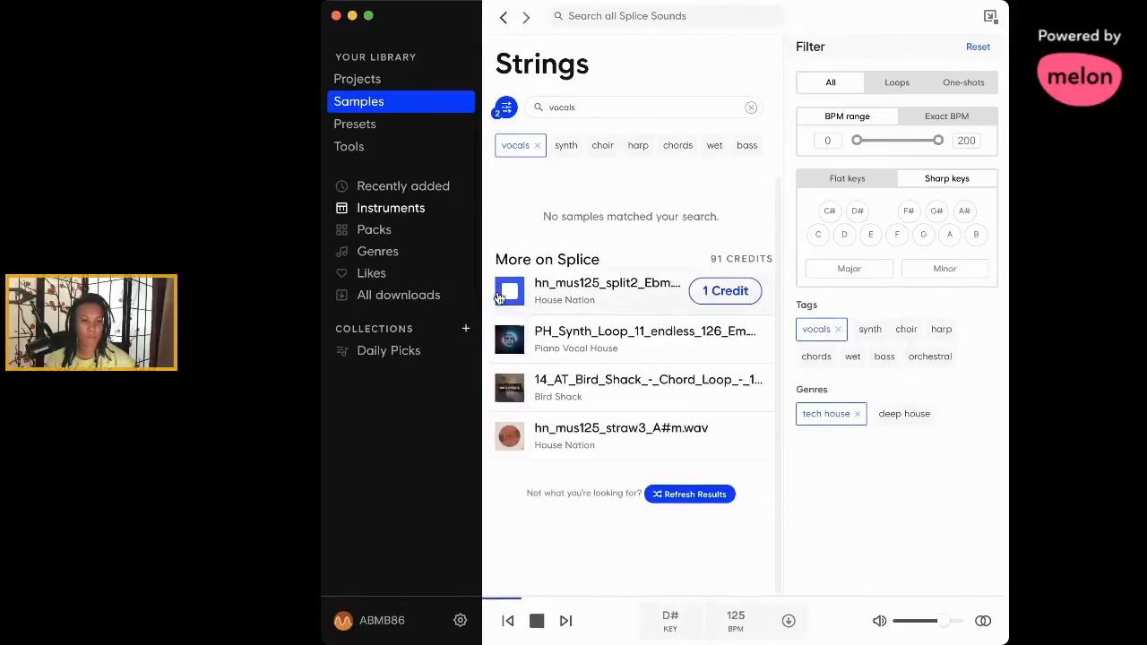
{"action": "left_click", "coordinate": [509, 338]}
{"action": "left_click", "coordinate": [511, 388]}
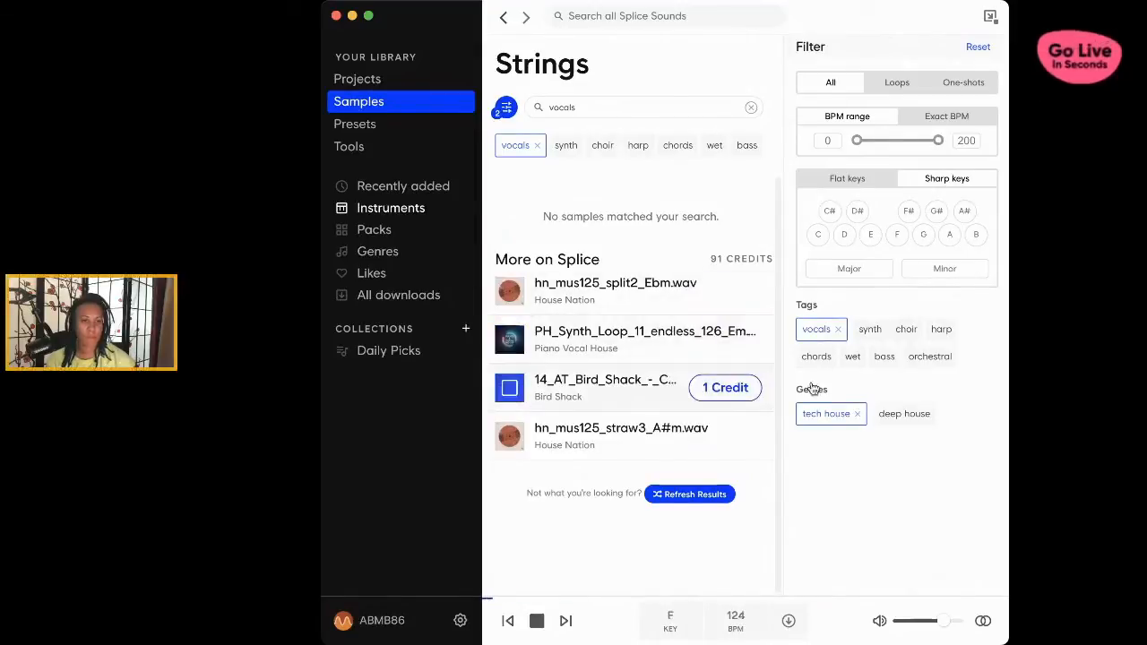
{"action": "left_click", "coordinate": [748, 391]}
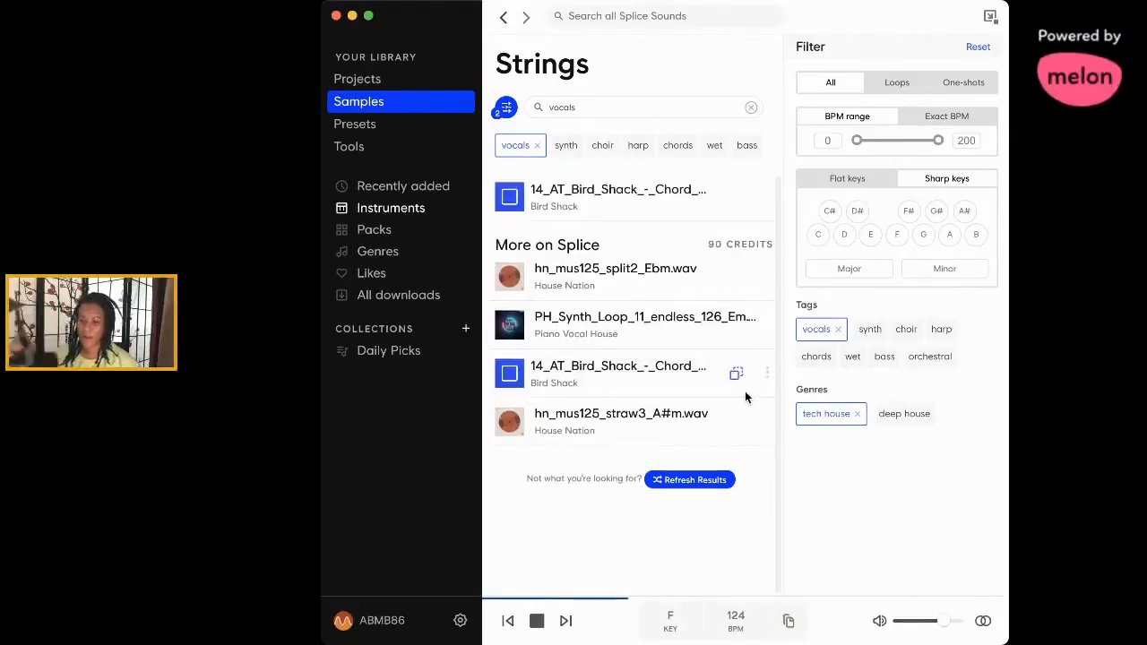
- Bring the 14_AT_Bird_Shack chord loop into Ableton Live and place it on the empty audio track 5 at bar 122
{"action": "left_click", "coordinate": [768, 374]}
{"action": "left_click", "coordinate": [735, 436]}
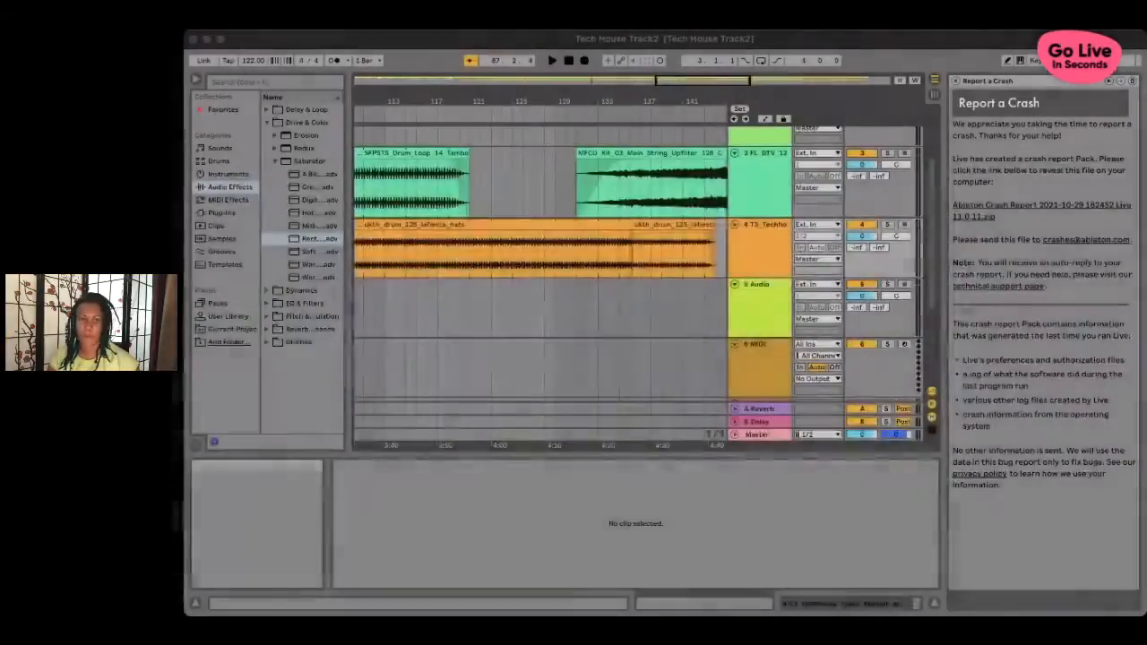
{"action": "left_click", "coordinate": [1145, 46]}
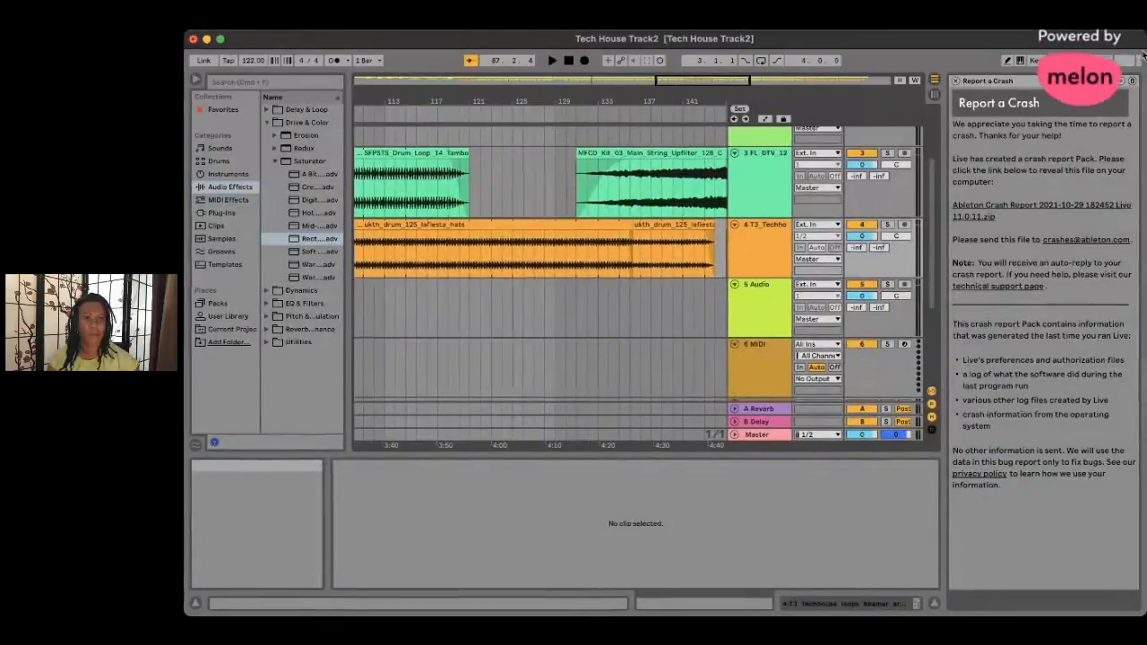
{"action": "left_click", "coordinate": [1133, 41]}
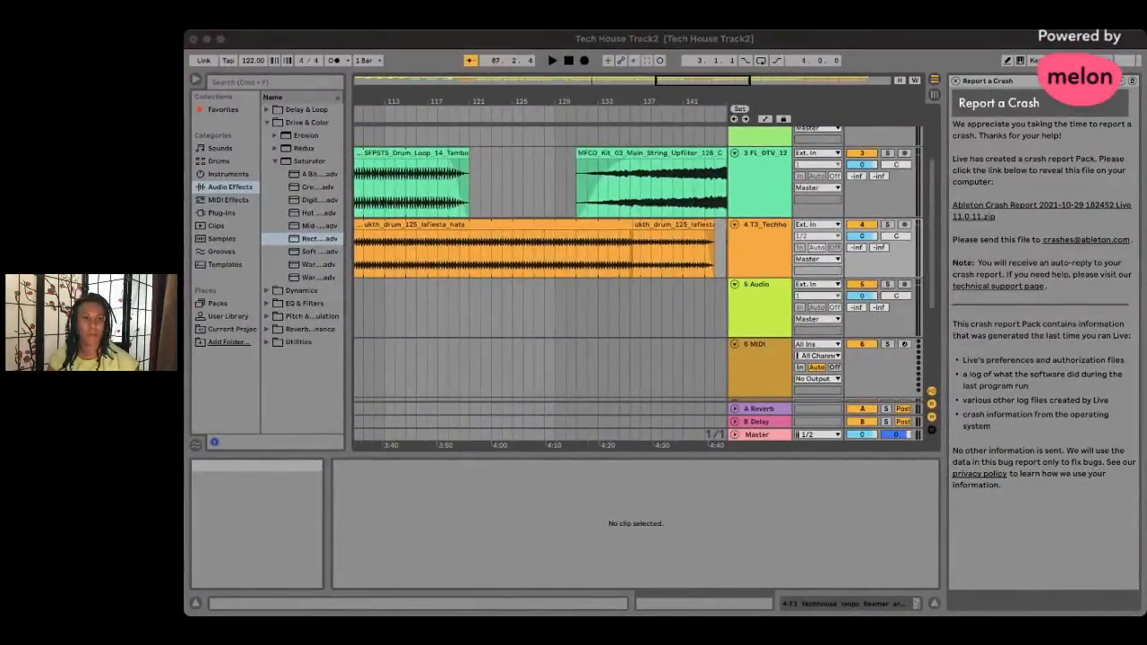
{"action": "left_click", "coordinate": [591, 51]}
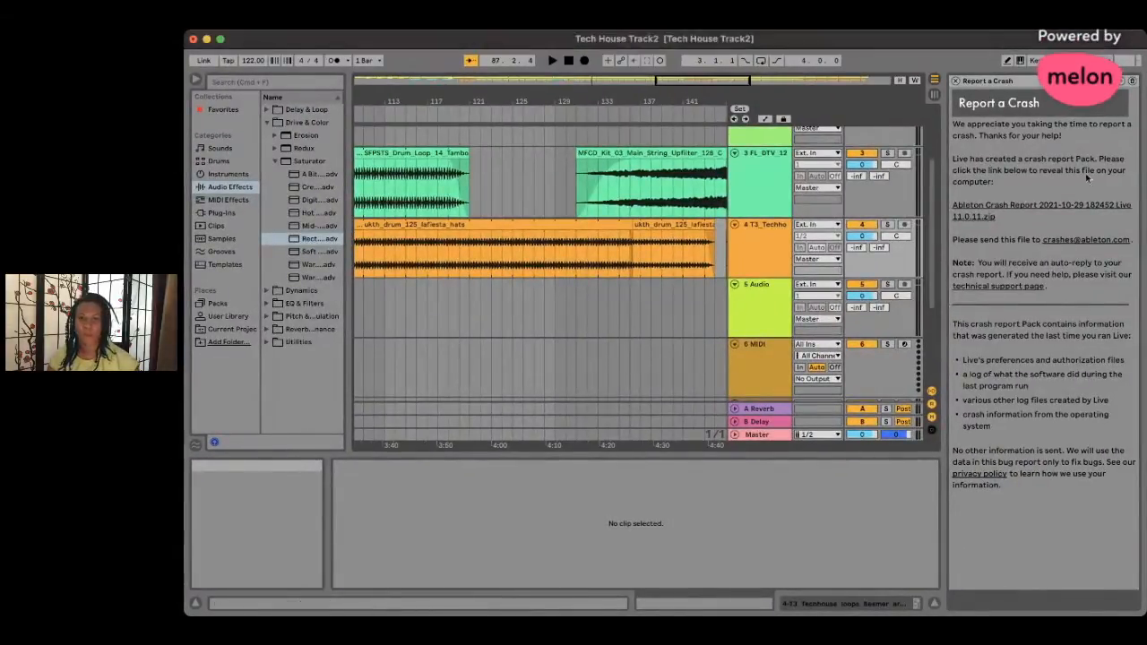
{"action": "key", "text": "super+Tab"}
{"action": "left_click_drag", "start_coordinate": [761, 296], "coordinate": [557, 285]}
- Try to extend the Bird Shack chord loop clip on track 5 to about bar 136
{"action": "left_click", "coordinate": [475, 121]}
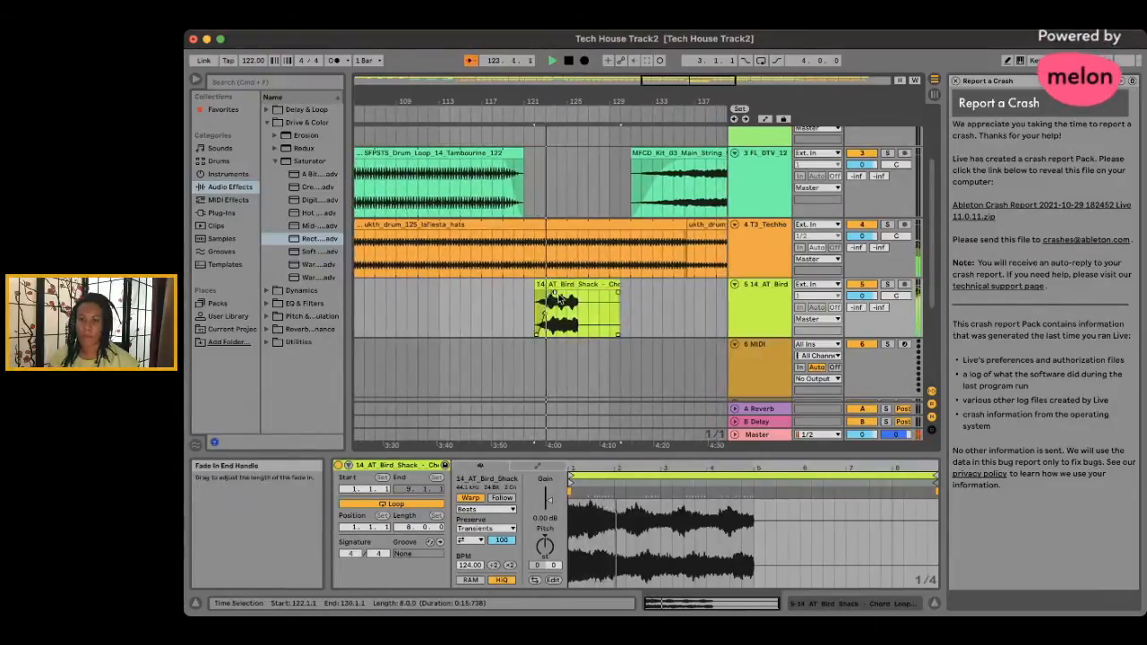
{"action": "left_click", "coordinate": [541, 302]}
{"action": "left_click_drag", "start_coordinate": [619, 285], "coordinate": [684, 285]}
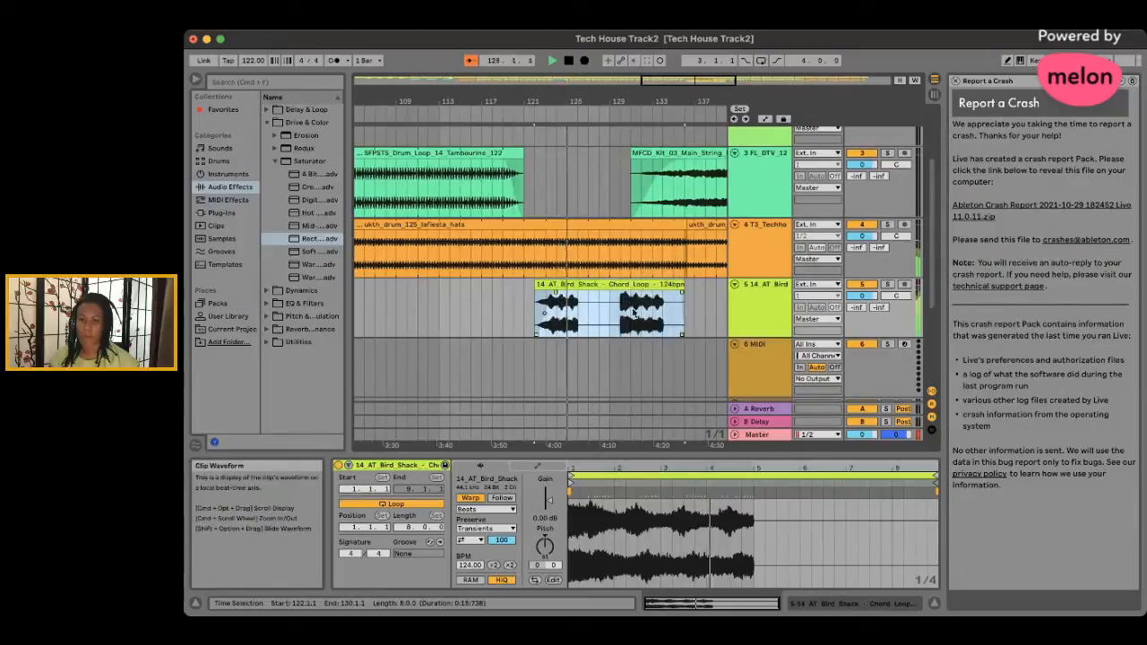
{"action": "scroll", "coordinate": [650, 314], "scroll_direction": "right", "scroll_amount": 3}
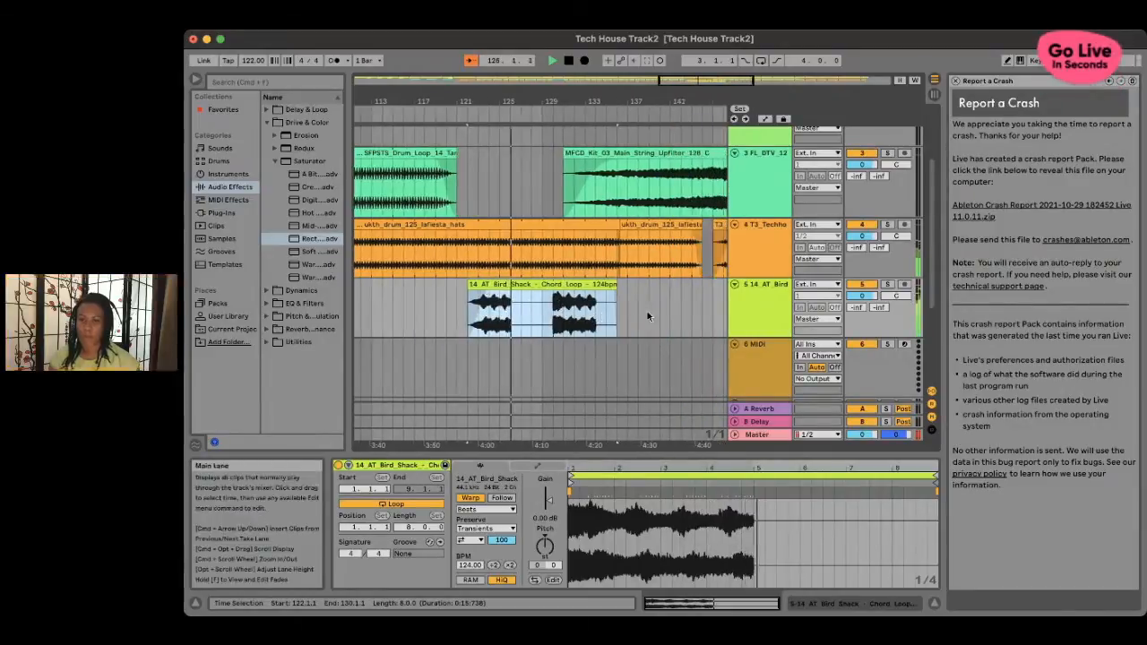
{"action": "key", "text": "super+z"}
- Add a fade-out to the Bird Shack clip, shorten it to end at bar 127, and play it back
{"action": "left_click", "coordinate": [552, 294]}
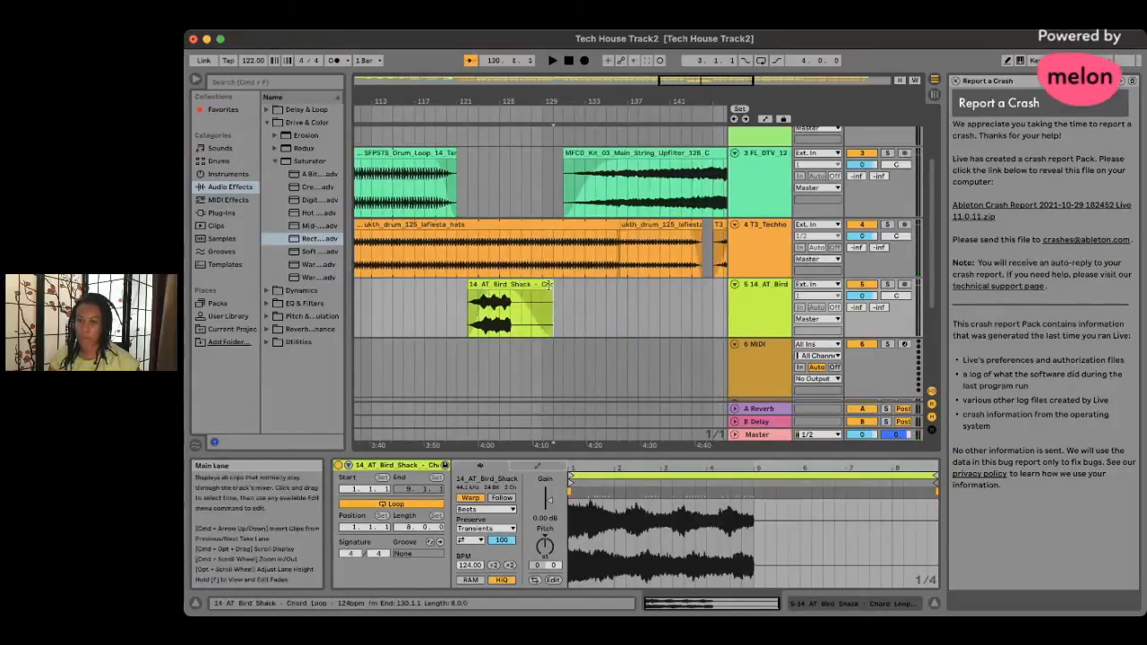
{"action": "left_click_drag", "start_coordinate": [553, 289], "coordinate": [518, 286]}
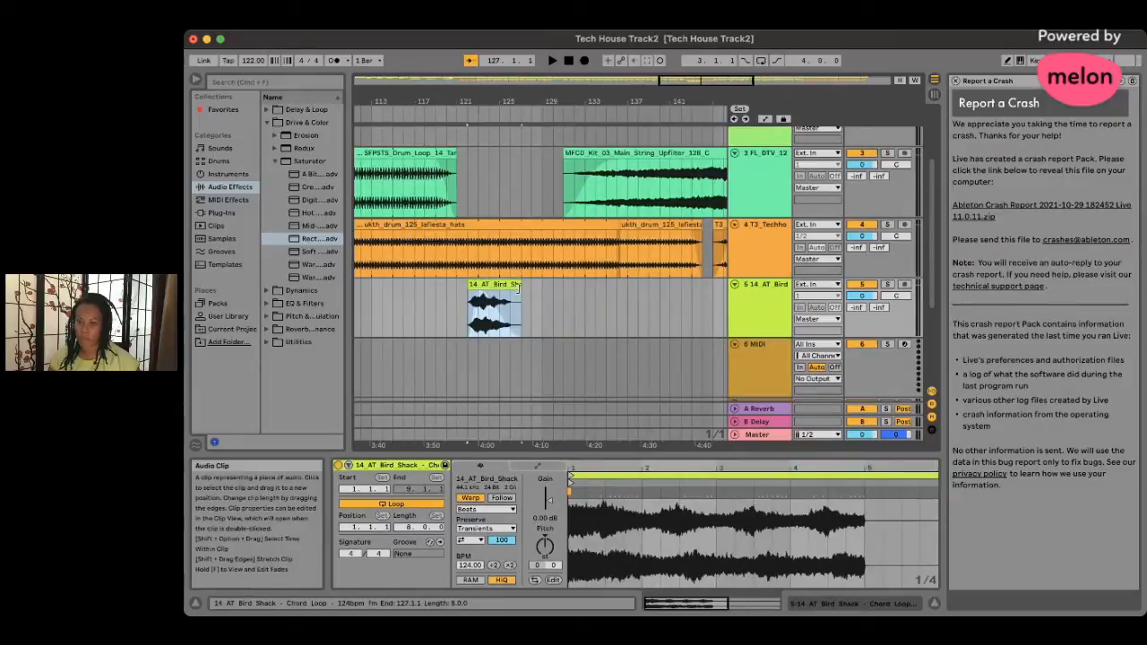
{"action": "key", "text": "space"}
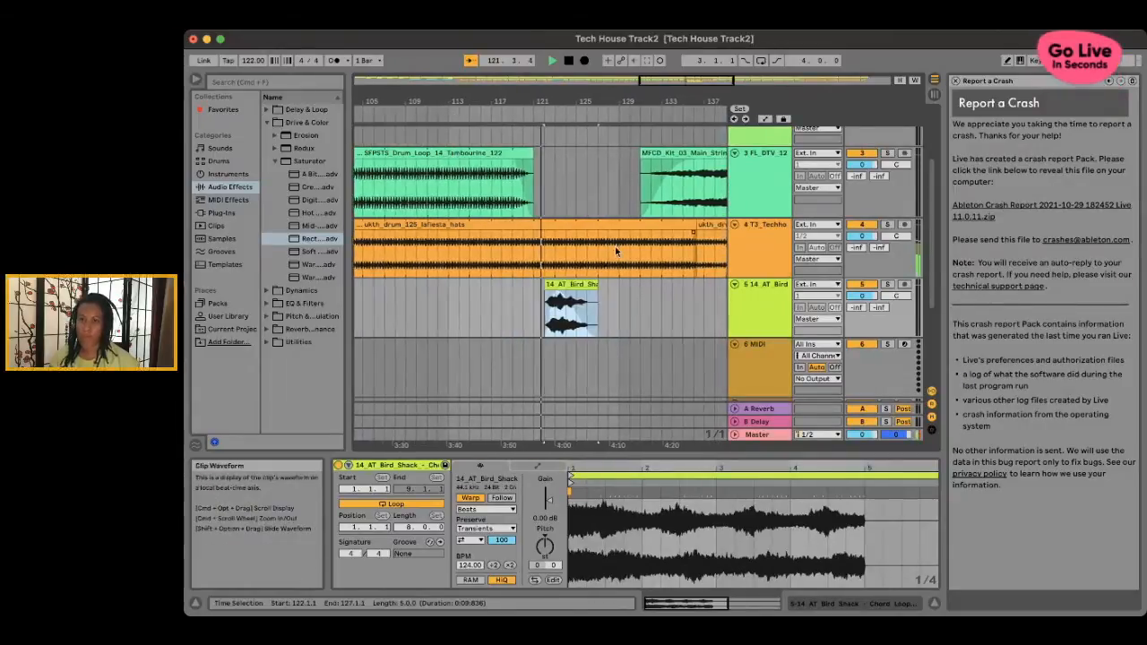
{"action": "scroll", "coordinate": [587, 291], "scroll_direction": "right", "scroll_amount": 3}
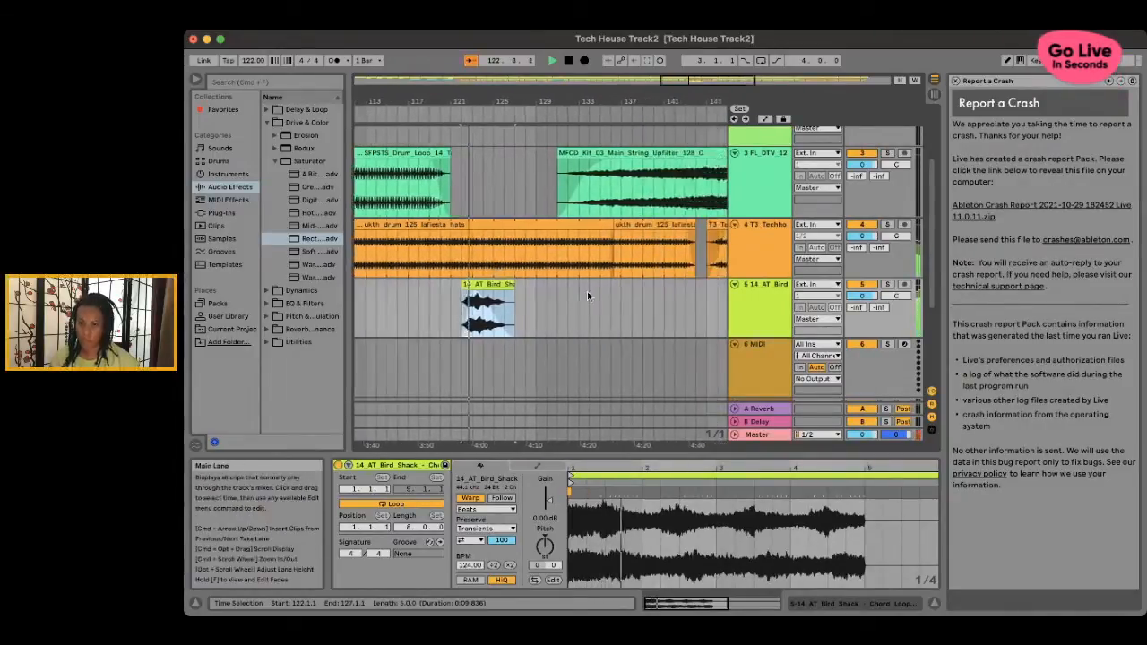
{"action": "scroll", "coordinate": [587, 294], "scroll_direction": "right", "scroll_amount": 1}
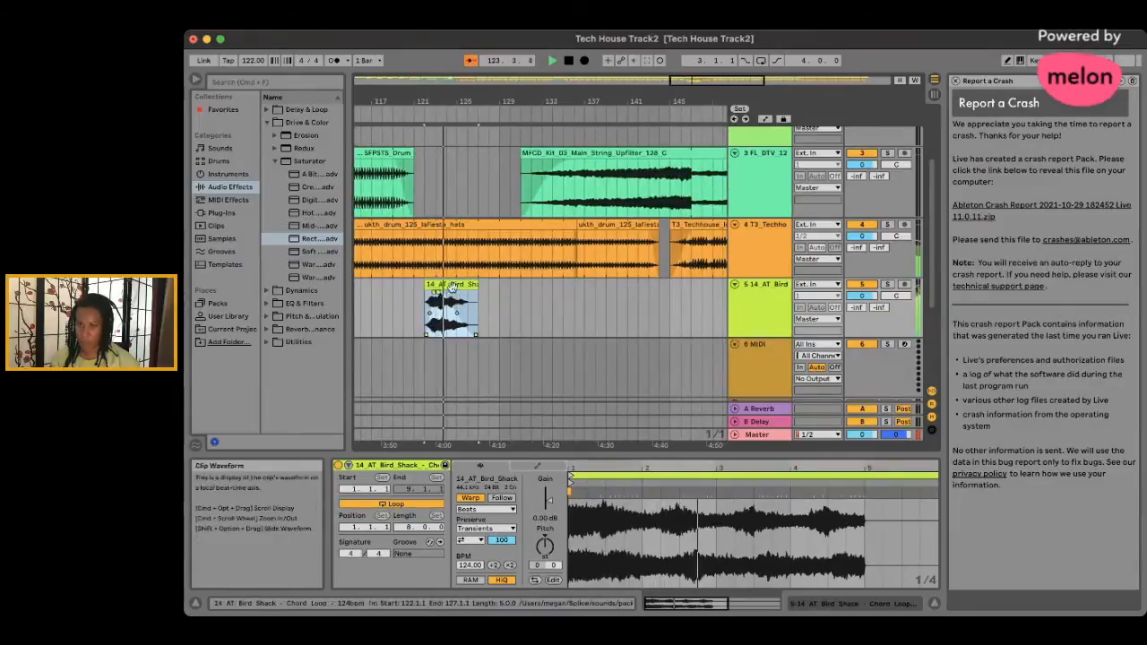
- Lengthen the Bird Shack clip to seven bars and place a copy of it on the same track at bar 131
{"action": "left_click_drag", "start_coordinate": [453, 285], "coordinate": [546, 286]}
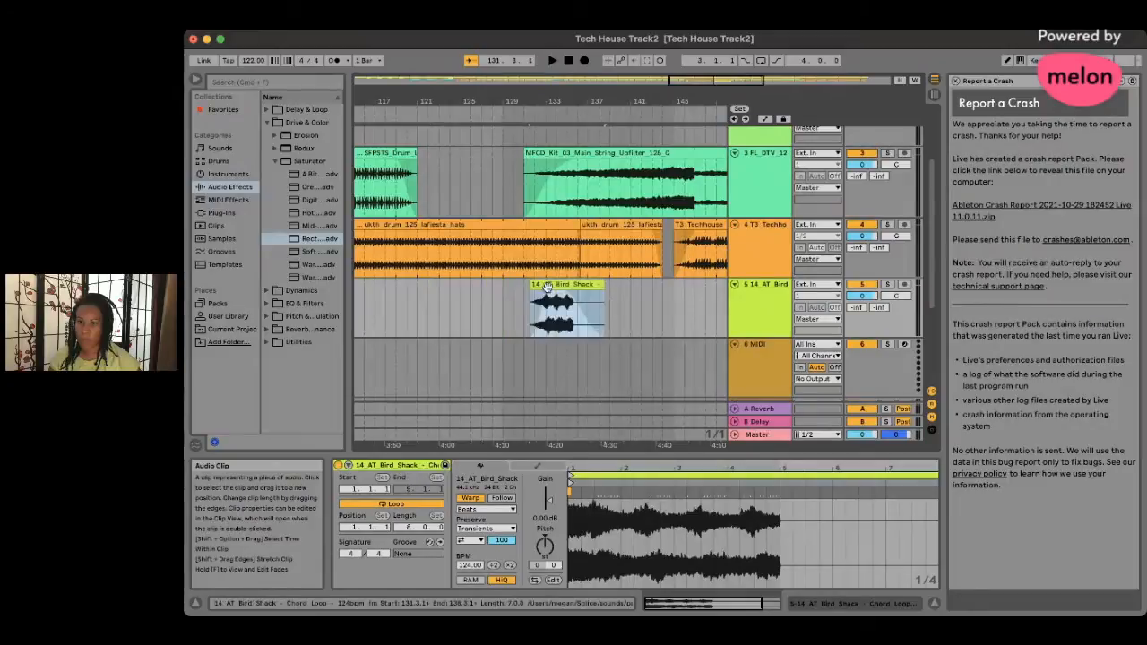
{"action": "key", "text": "super+z"}
{"action": "left_click_drag", "start_coordinate": [461, 285], "coordinate": [557, 284]}
{"action": "key", "text": "space"}
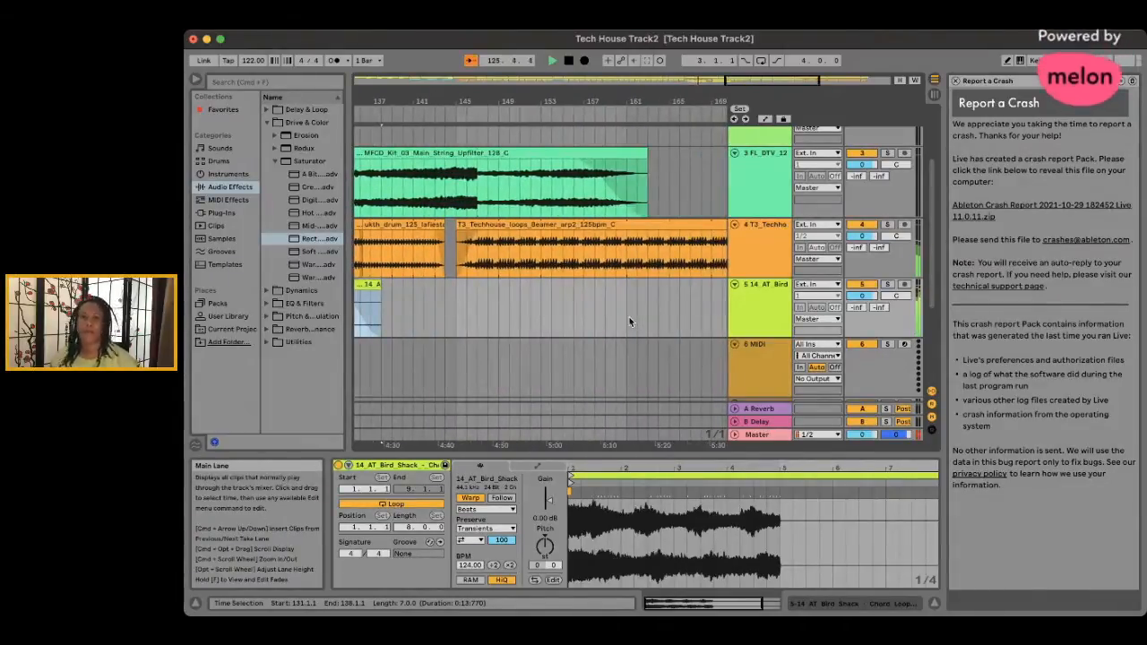
{"action": "scroll", "coordinate": [622, 315], "scroll_direction": "left", "scroll_amount": 5}
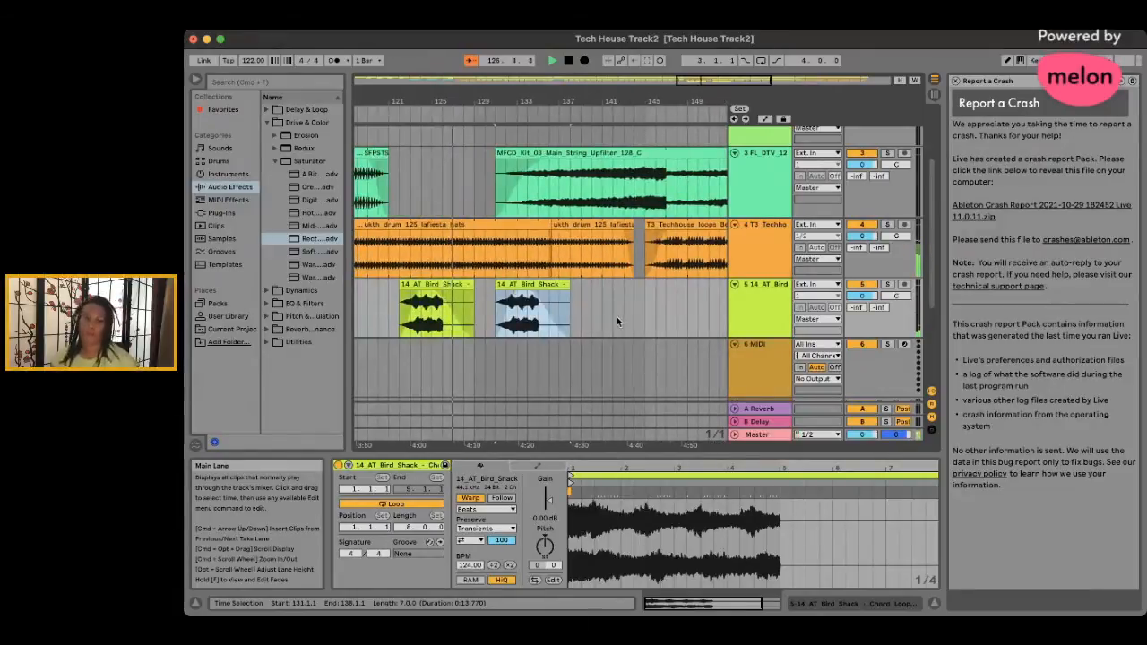
- Fill the space between the two Bird Shack clips with another copy starting at bar 126, and play the section from about bar 121
{"action": "left_click_drag", "start_coordinate": [536, 302], "coordinate": [506, 285]}
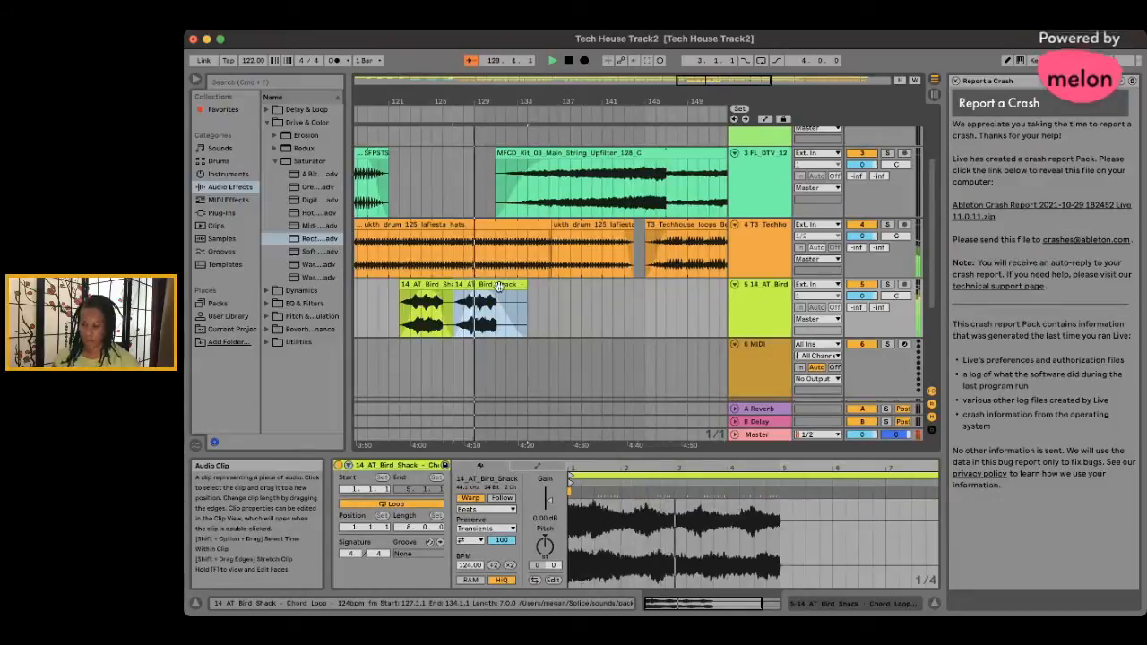
{"action": "key", "text": "super+z"}
{"action": "scroll", "coordinate": [502, 287], "scroll_direction": "left", "scroll_amount": 2}
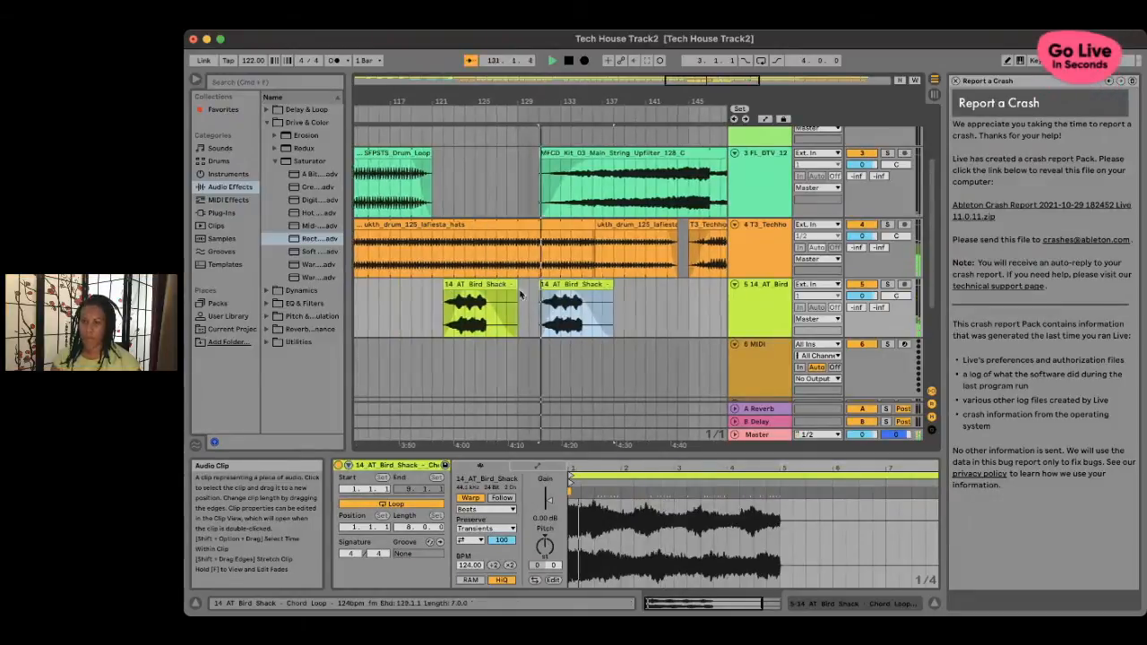
{"action": "mouse_move", "coordinate": [558, 286]}
{"action": "left_mouse_down"}
{"action": "mouse_move", "coordinate": [518, 294]}
{"action": "mouse_move", "coordinate": [507, 287]}
{"action": "mouse_move", "coordinate": [562, 286]}
{"action": "mouse_move", "coordinate": [495, 284]}
{"action": "mouse_move", "coordinate": [565, 296]}
{"action": "left_mouse_up"}
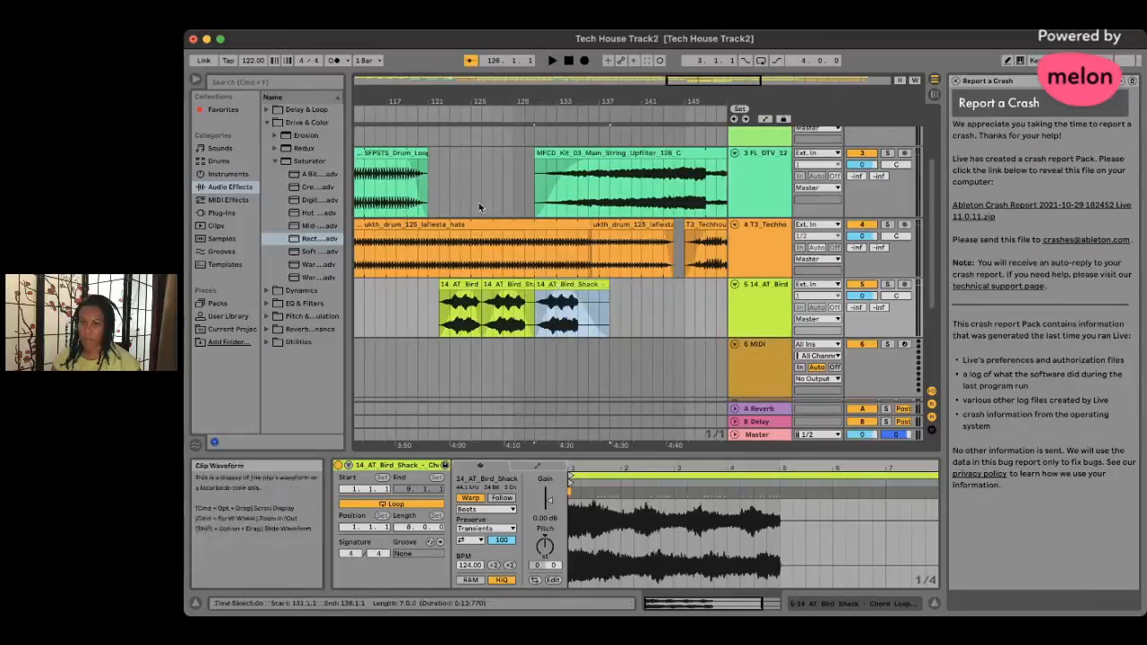
{"action": "left_click", "coordinate": [429, 115]}
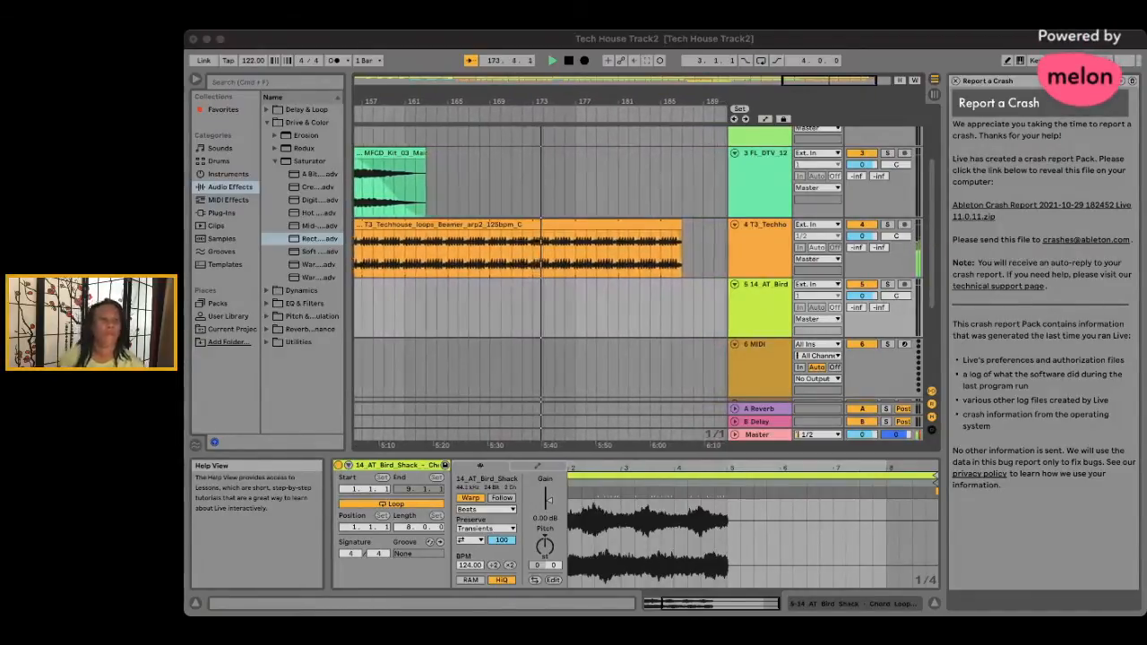
- Replay from about bar 161 and shorten the MFCD_Kit_03 Main String Upfilter clip on track 3 to end at bar 161
{"action": "left_click", "coordinate": [574, 39]}
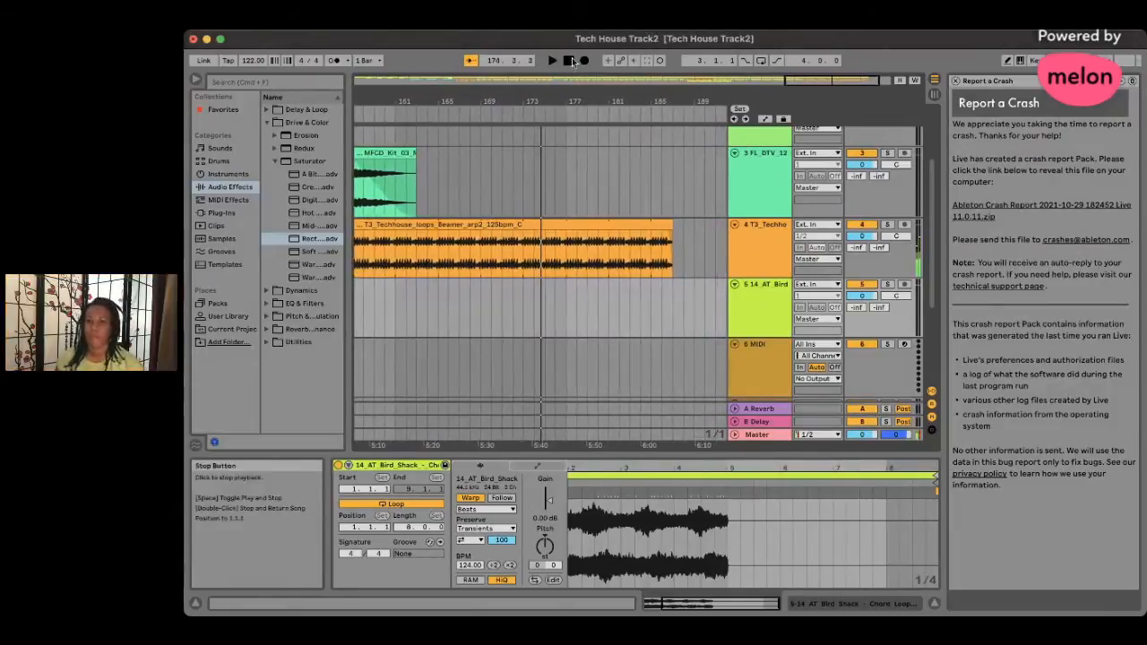
{"action": "left_click", "coordinate": [392, 114]}
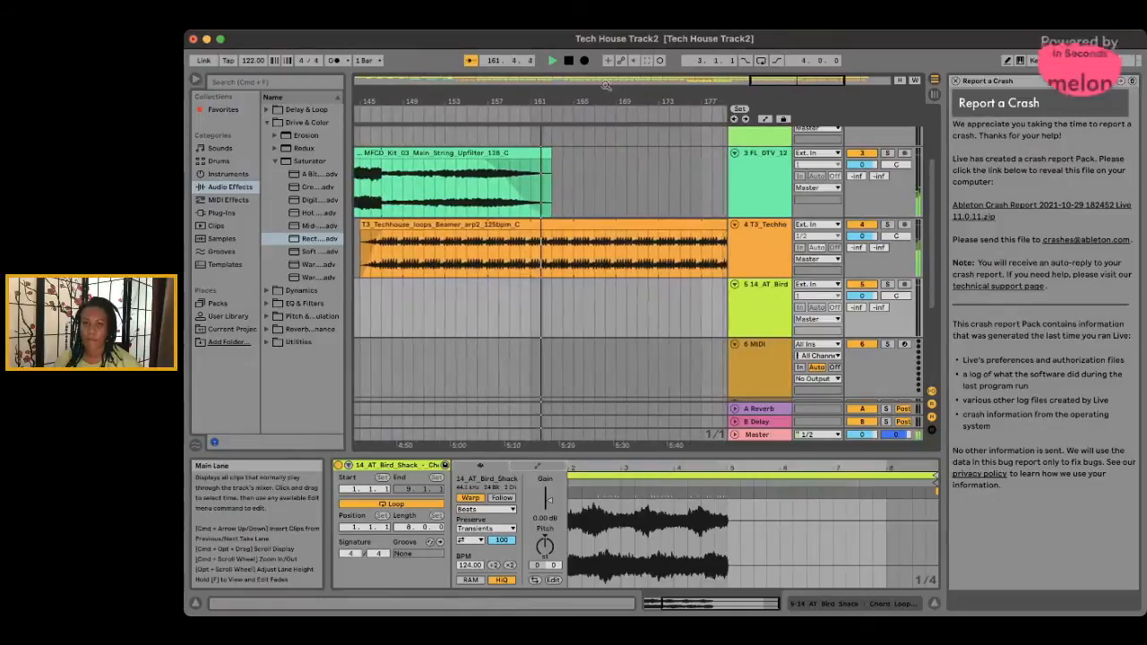
{"action": "left_click", "coordinate": [522, 153]}
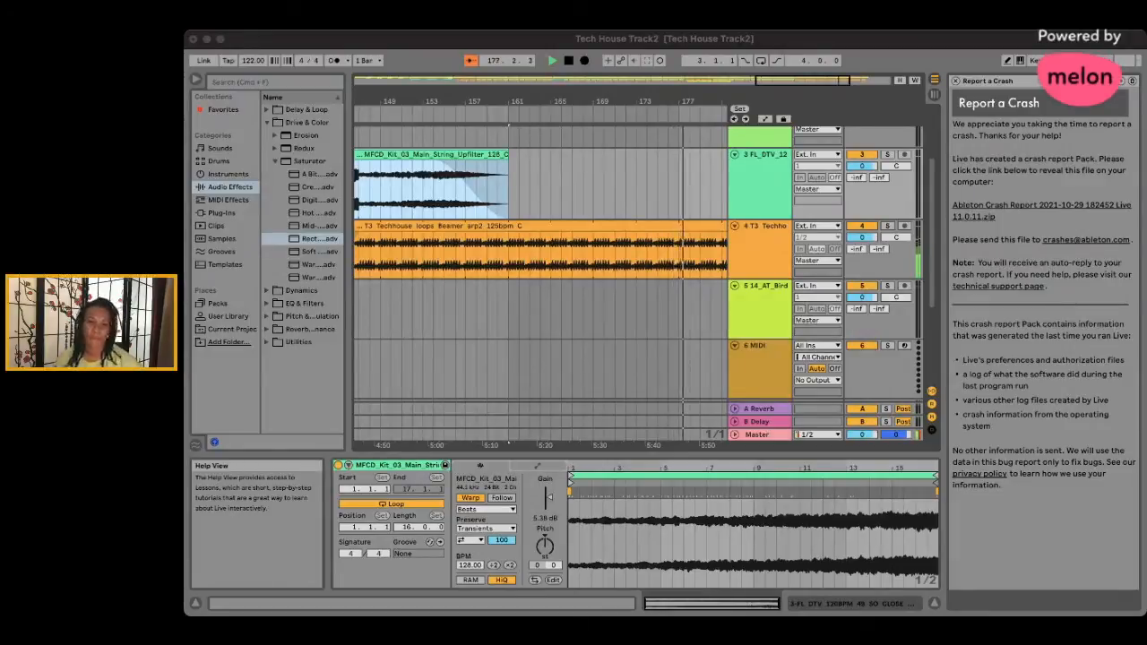
- Place the Kit_4_DT_BG_Vox_Squares_Wet_Em_120 sample from Splice on track 5 at bar 176 and play from its start
{"action": "left_click", "coordinate": [523, 39]}
{"action": "key", "text": "super+Tab"}
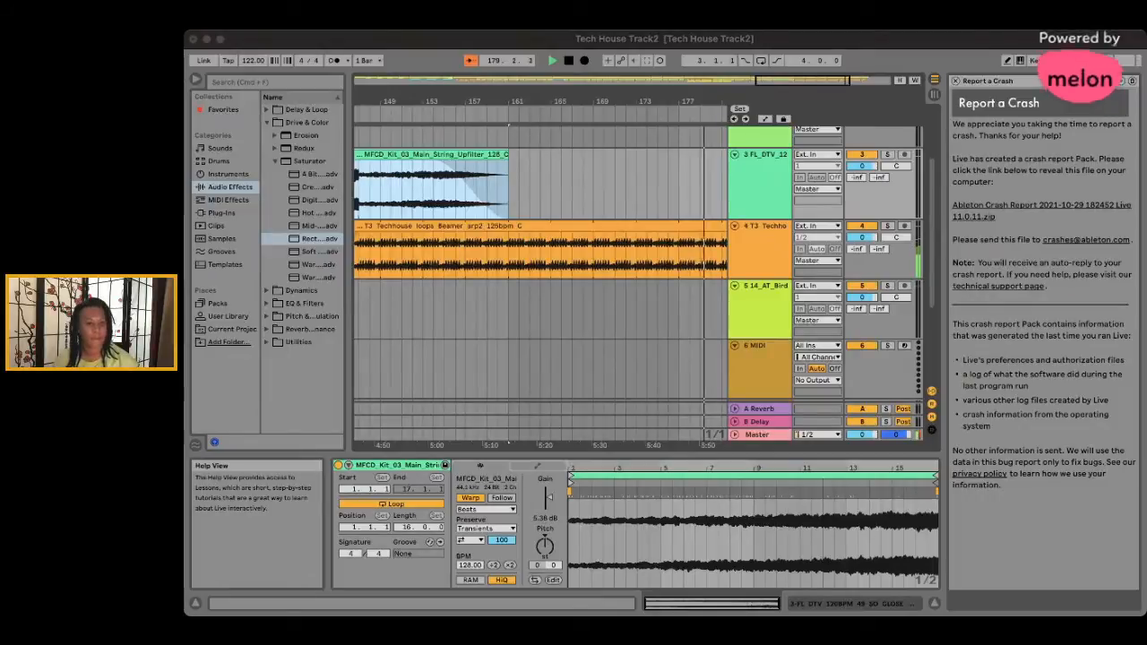
{"action": "left_click", "coordinate": [1141, 71]}
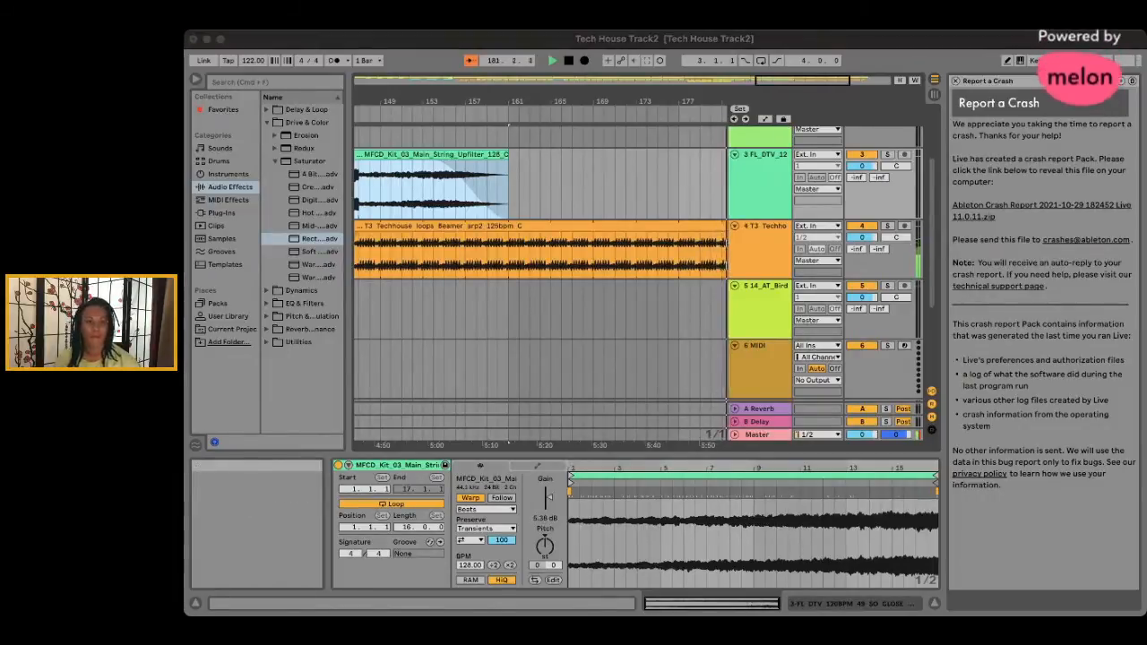
{"action": "left_click_drag", "start_coordinate": [1140, 72], "coordinate": [672, 305]}
{"action": "left_click", "coordinate": [672, 304]}
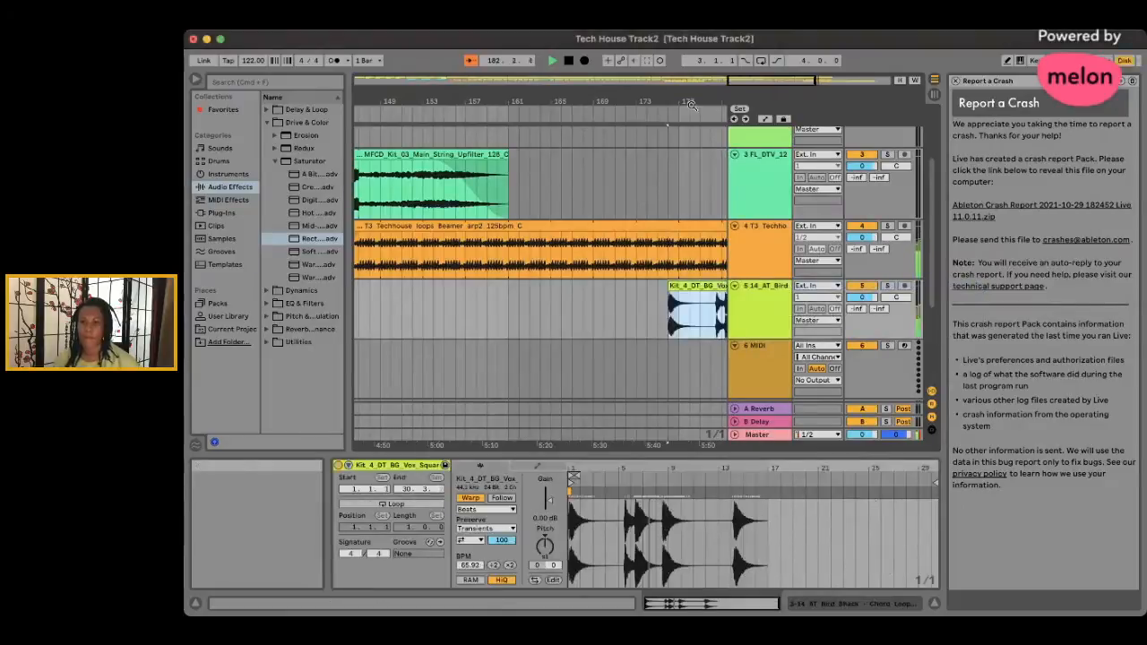
{"action": "left_click", "coordinate": [668, 113]}
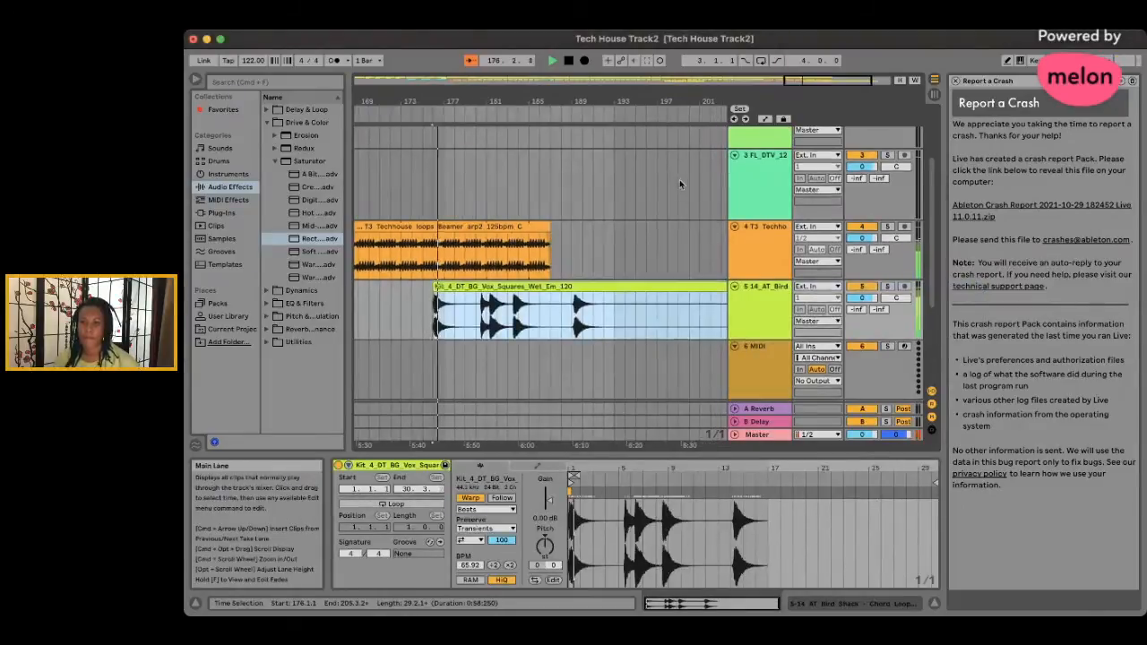
- Move the Kit_4 Vox Squares clip on track 5 to bar 164 and play the arrangement from there
{"action": "left_click_drag", "start_coordinate": [668, 285], "coordinate": [704, 296]}
{"action": "left_click", "coordinate": [609, 139]}
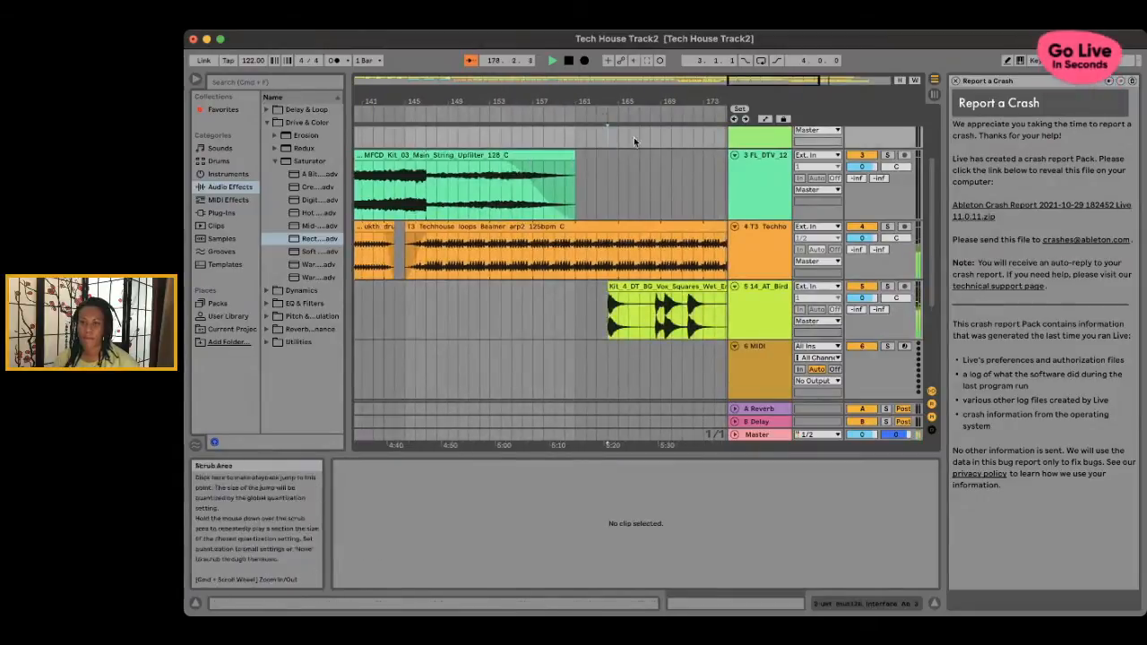
{"action": "scroll", "coordinate": [637, 141], "scroll_direction": "right", "scroll_amount": 3}
{"action": "scroll", "coordinate": [681, 251], "scroll_direction": "left", "scroll_amount": 3}
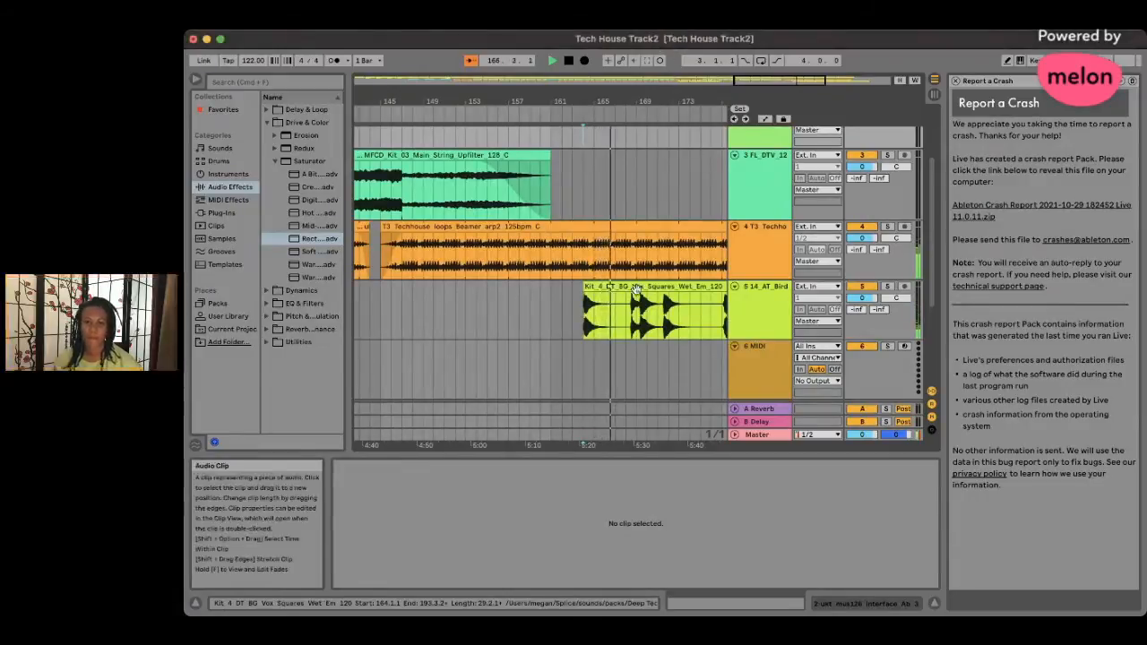
- Shorten the Kit_4 Vox Squares clip by trimming its end back to about bar 183
{"action": "scroll", "coordinate": [635, 289], "scroll_direction": "right", "scroll_amount": 5}
{"action": "left_click", "coordinate": [686, 289]}
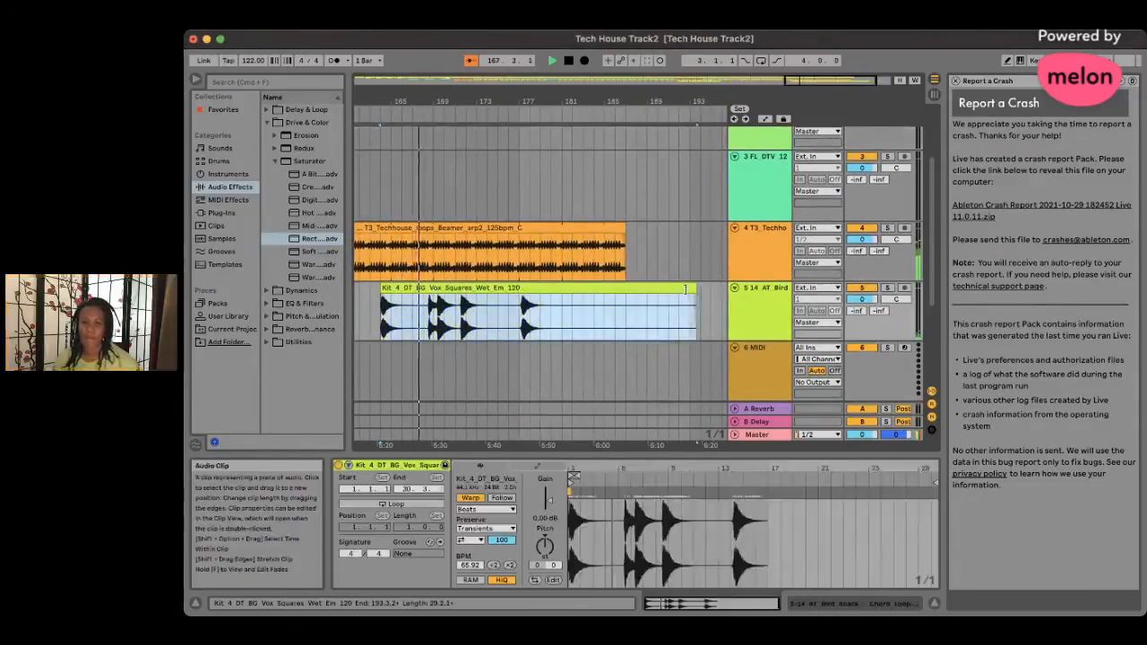
{"action": "left_click_drag", "start_coordinate": [685, 289], "coordinate": [590, 288]}
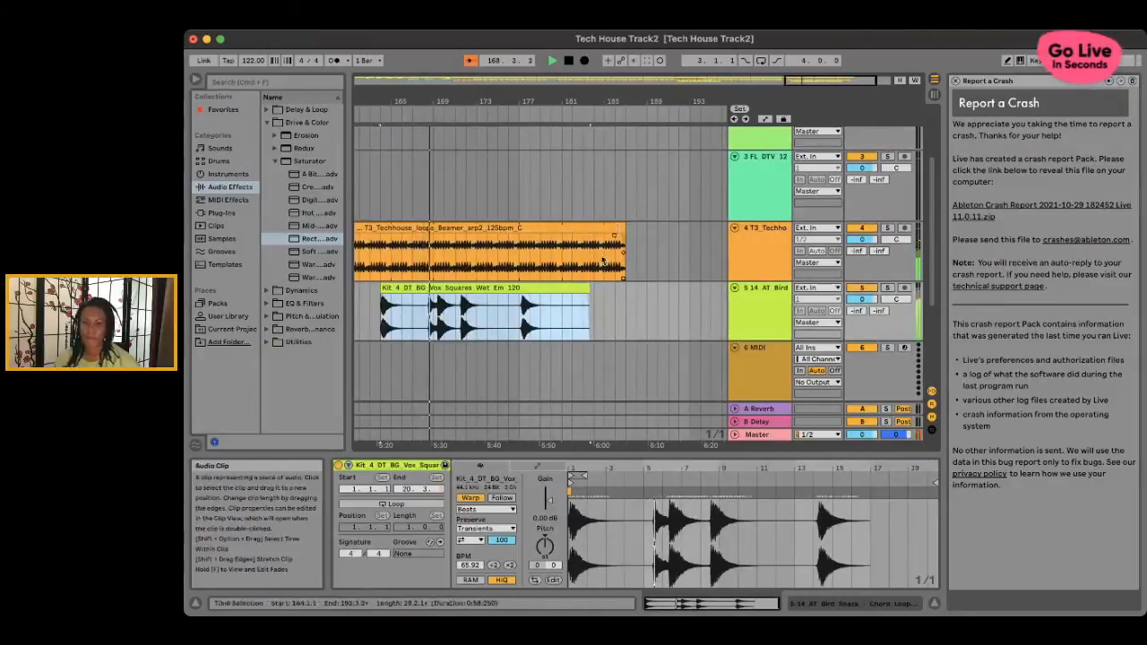
- Move the shortened Kit_4 Vox Squares clip to start at bar 157 and play the arrangement from that point
{"action": "scroll", "coordinate": [603, 260], "scroll_direction": "left", "scroll_amount": 8}
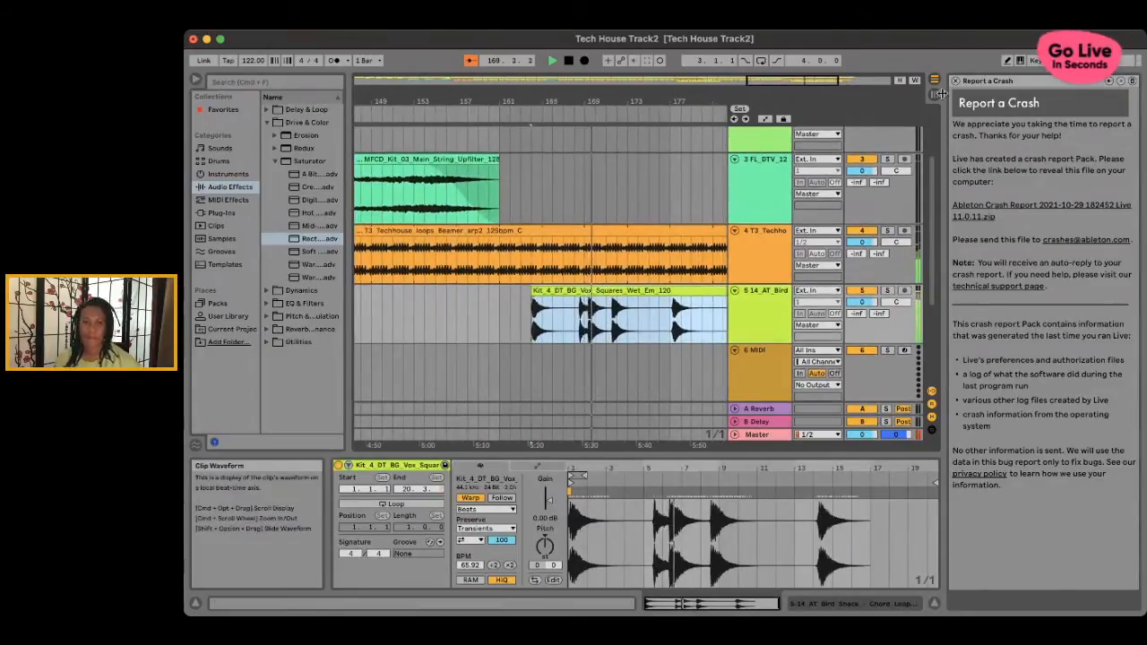
{"action": "scroll", "coordinate": [535, 245], "scroll_direction": "left", "scroll_amount": 4}
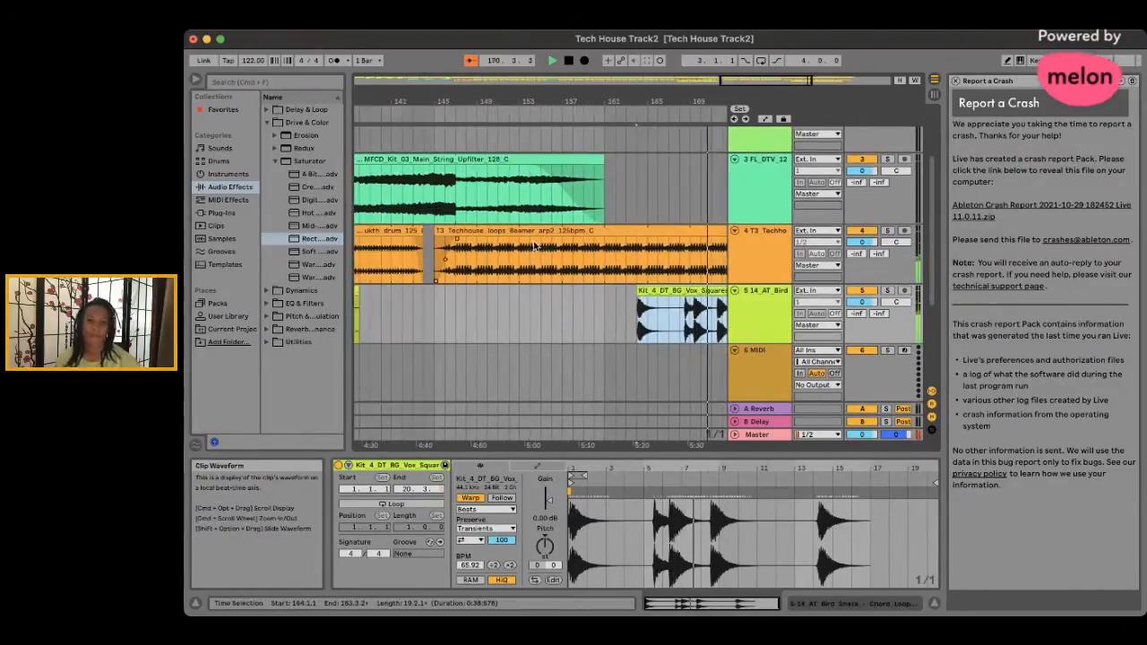
{"action": "scroll", "coordinate": [535, 245], "scroll_direction": "right", "scroll_amount": 6}
{"action": "left_click_drag", "start_coordinate": [511, 296], "coordinate": [440, 296]}
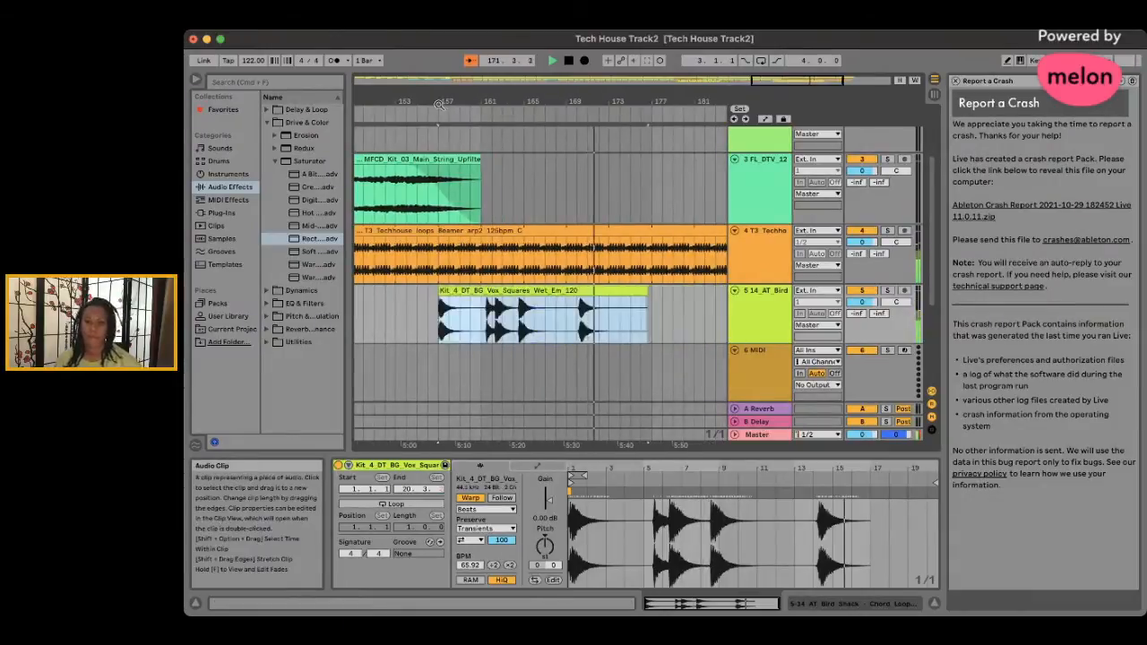
{"action": "left_click", "coordinate": [440, 130]}
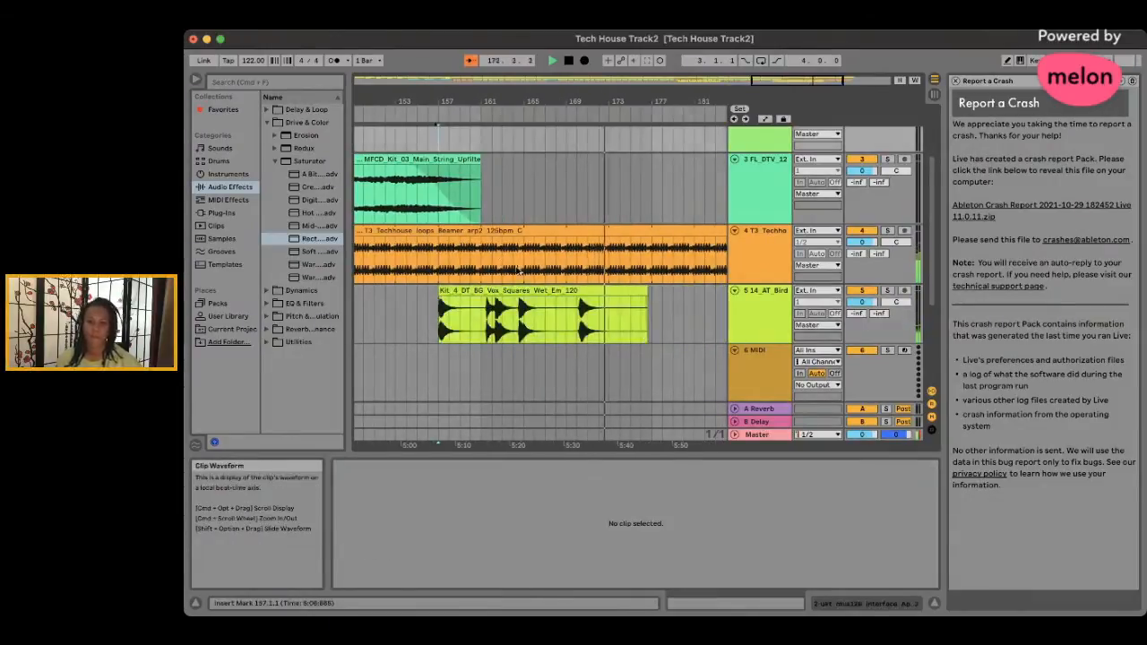
{"action": "scroll", "coordinate": [519, 272], "scroll_direction": "left", "scroll_amount": 6}
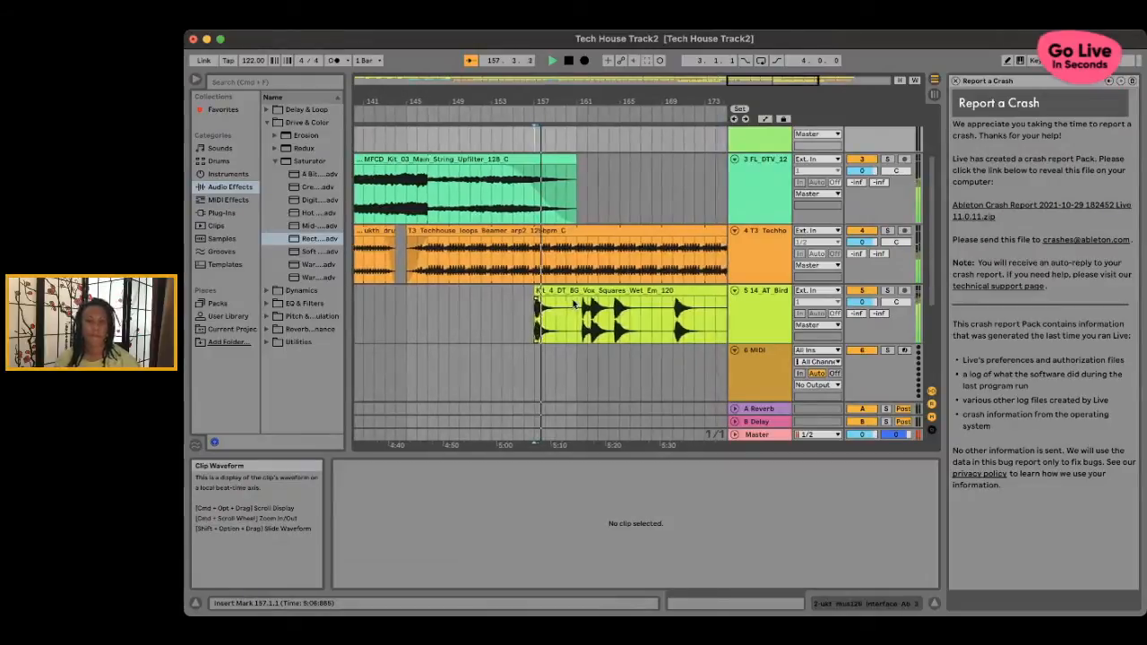
- Trim the opening of the Kit_4 Vox Squares clip to sample position 6.1.1 and align its start with bar 157
{"action": "left_click", "coordinate": [572, 303]}
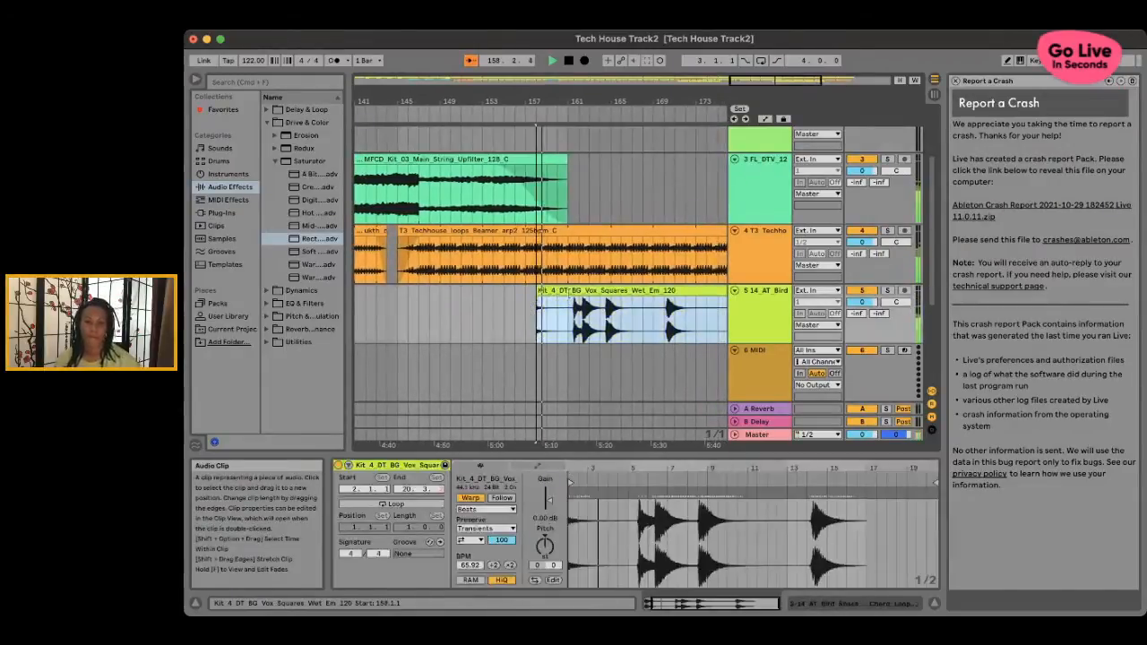
{"action": "left_click_drag", "start_coordinate": [576, 292], "coordinate": [544, 290]}
{"action": "scroll", "coordinate": [526, 294], "scroll_direction": "right", "scroll_amount": 1}
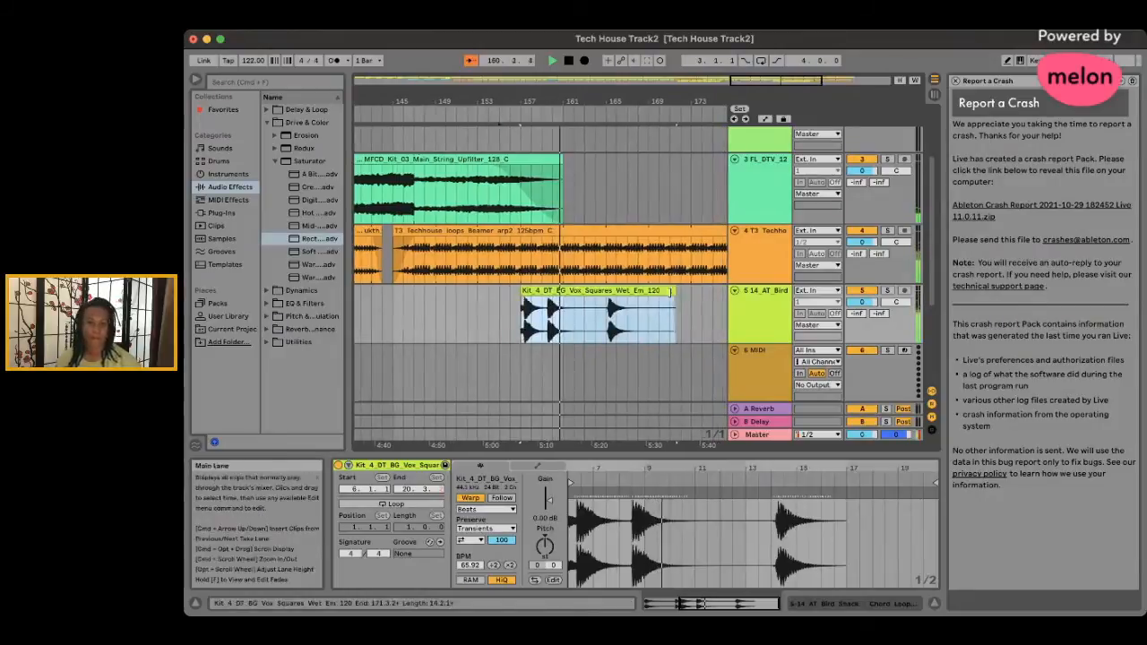
{"action": "scroll", "coordinate": [535, 305], "scroll_direction": "left", "scroll_amount": 2}
- Add a short fade-in and a longer fade-out to the Kit_4 Vox Squares clip
{"action": "left_click_drag", "start_coordinate": [560, 302], "coordinate": [578, 302]}
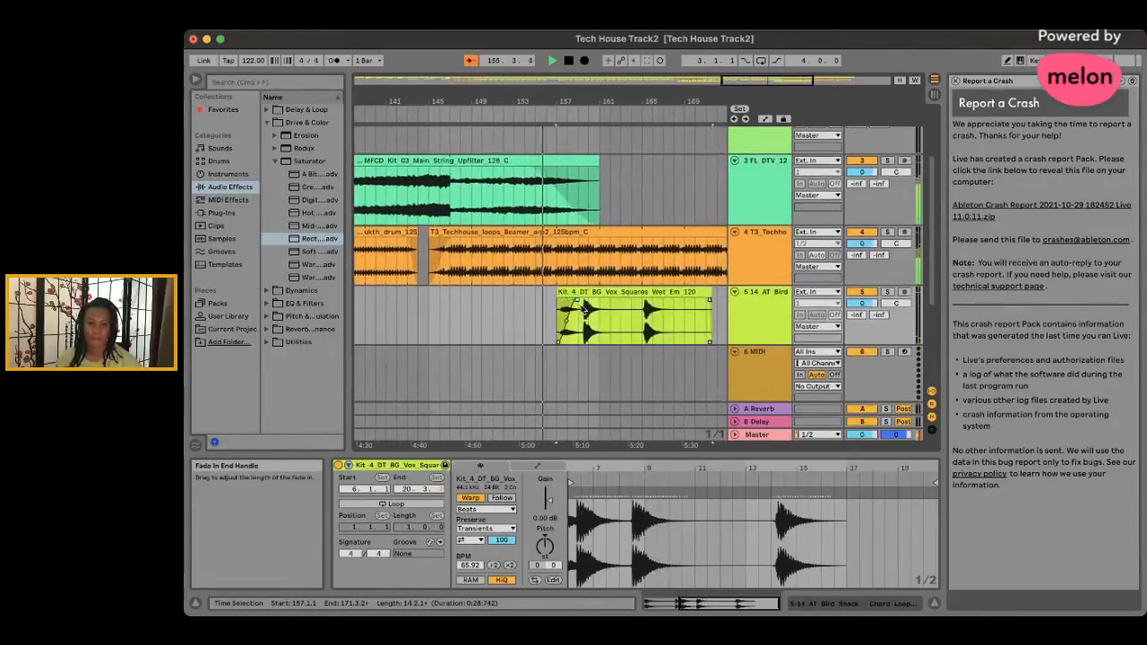
{"action": "left_click_drag", "start_coordinate": [708, 303], "coordinate": [669, 302]}
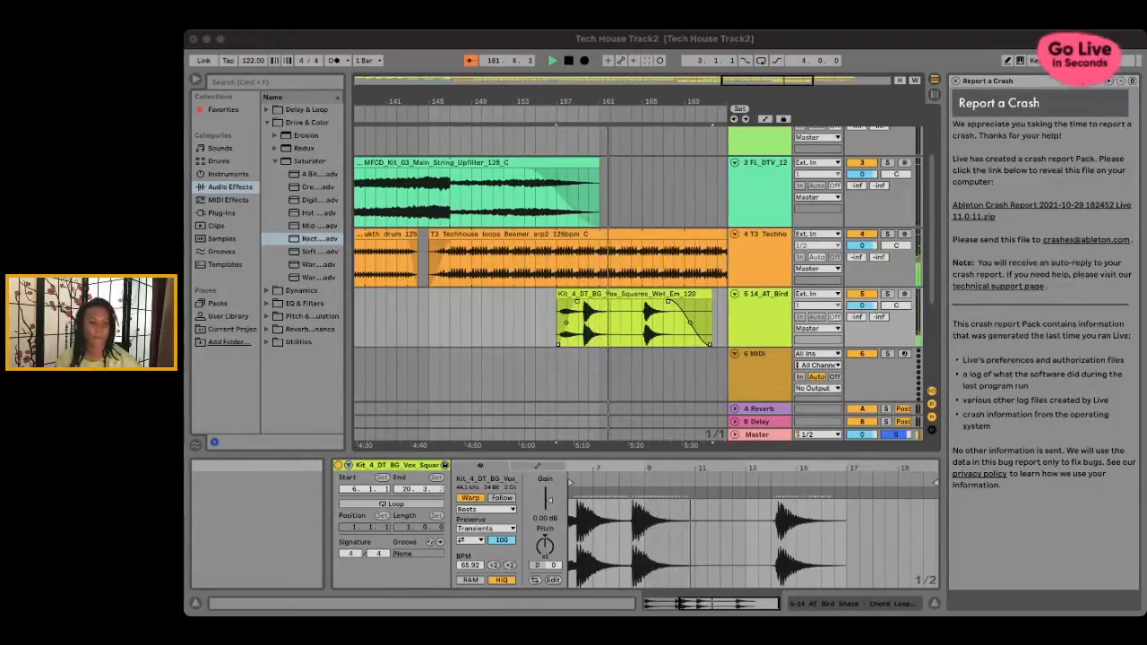
{"action": "left_click", "coordinate": [484, 38]}
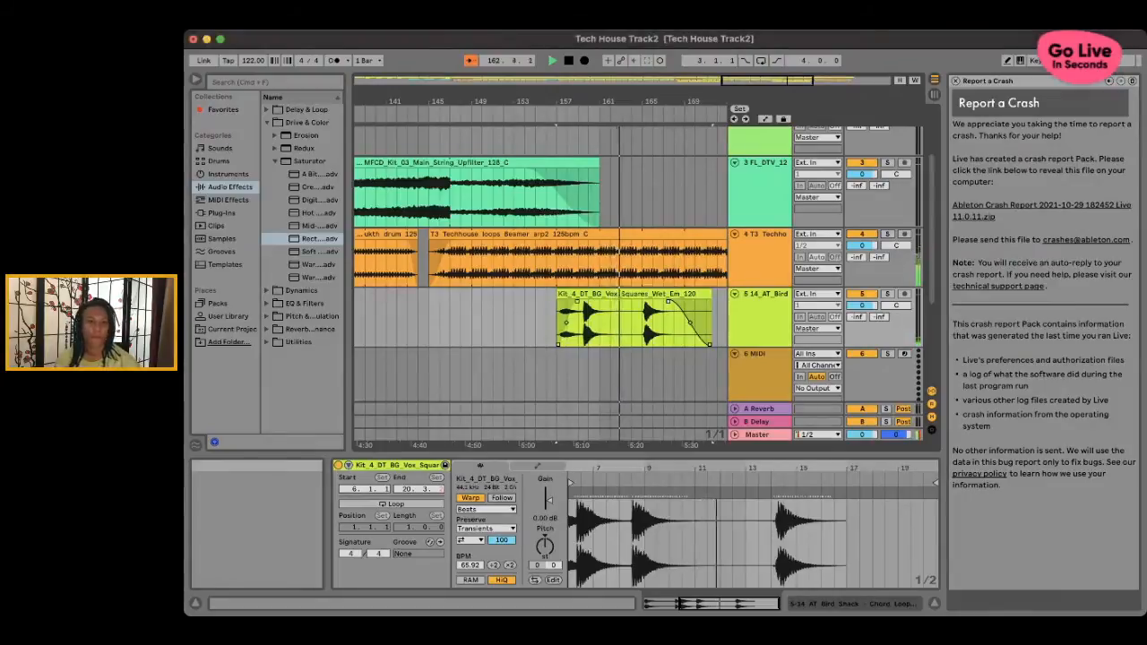
{"action": "left_click", "coordinate": [637, 358]}
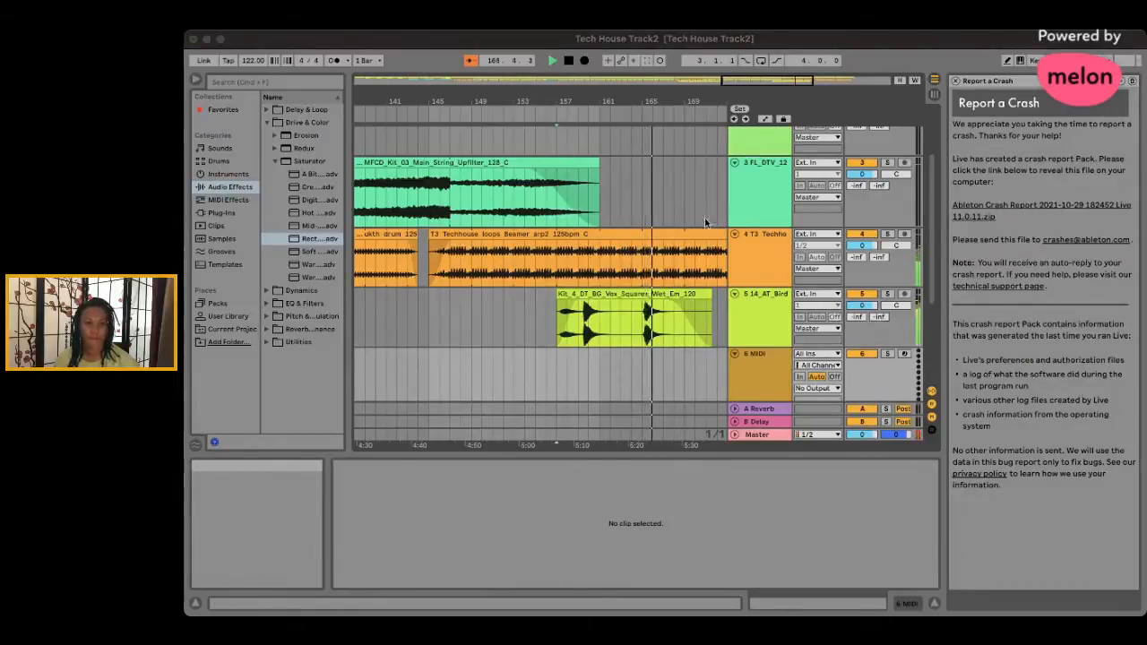
- Try the msh_vocal_124 sample from Splice on track 3 at bar 166, stop playback, and delete the clip
{"action": "left_click_drag", "start_coordinate": [705, 217], "coordinate": [663, 188]}
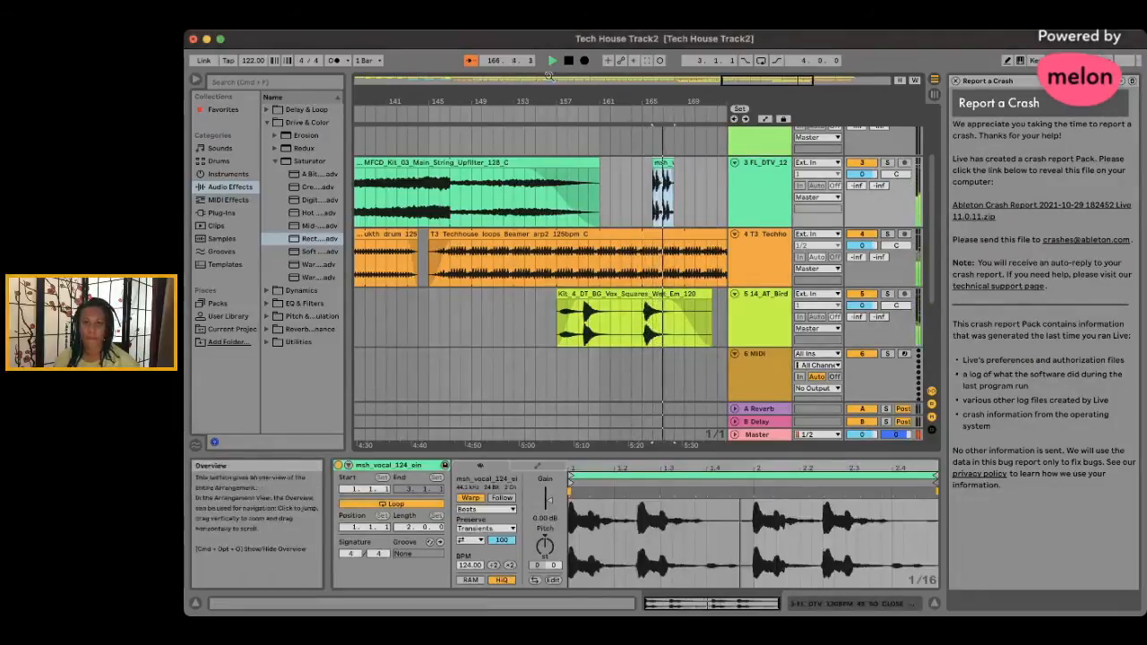
{"action": "key", "text": "space"}
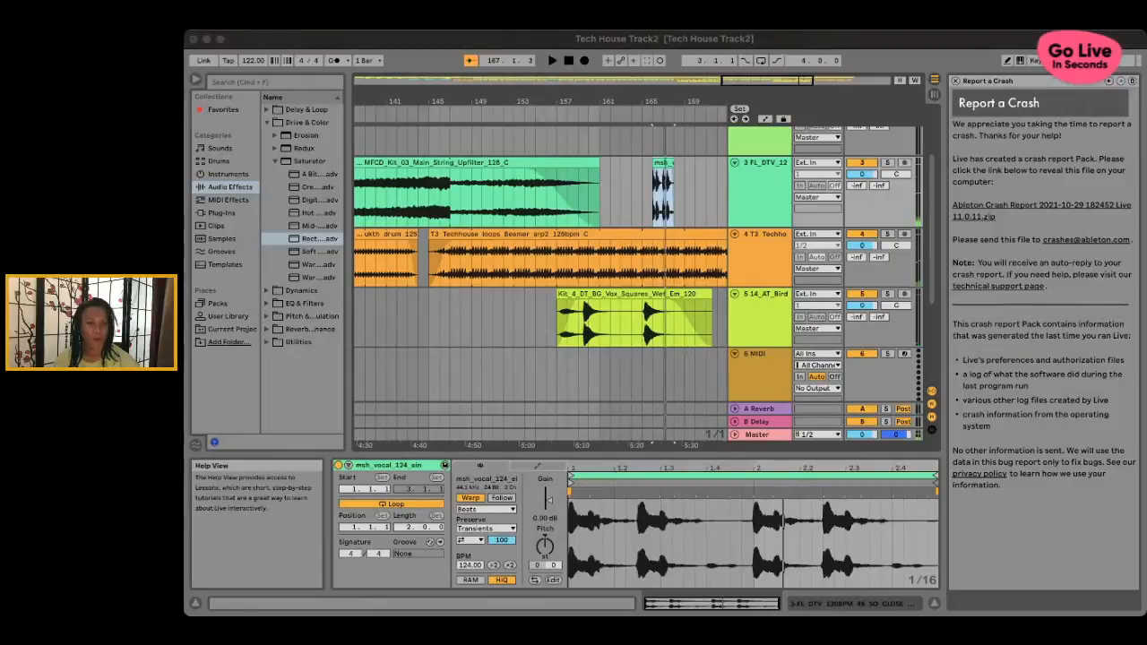
{"action": "left_click", "coordinate": [660, 162]}
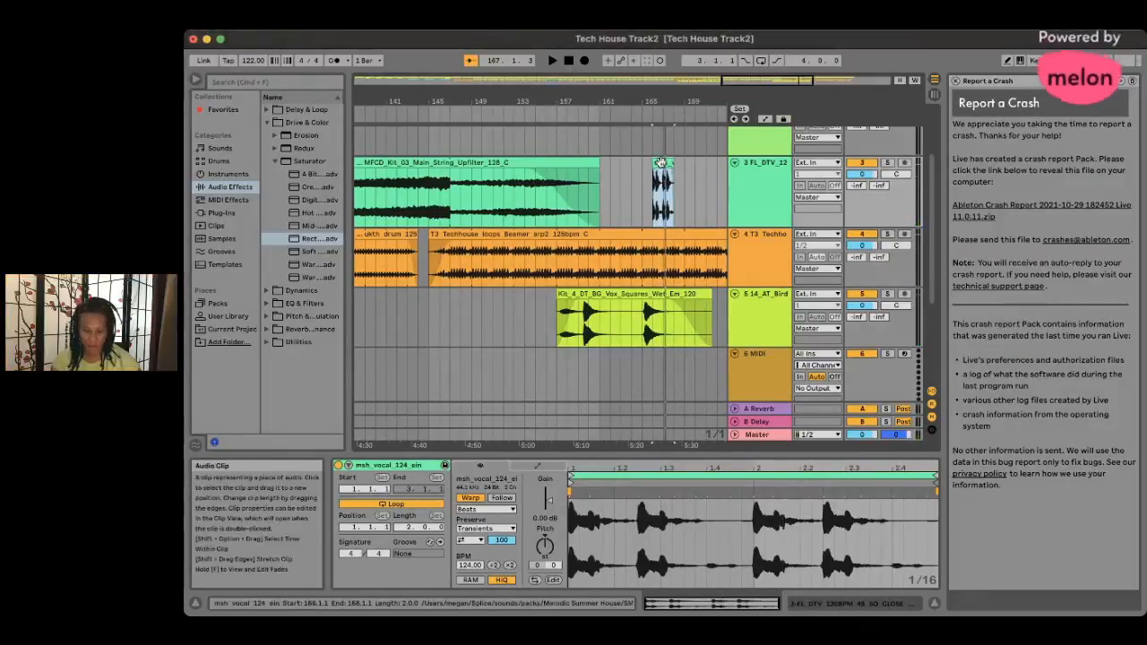
{"action": "key", "text": "Delete"}
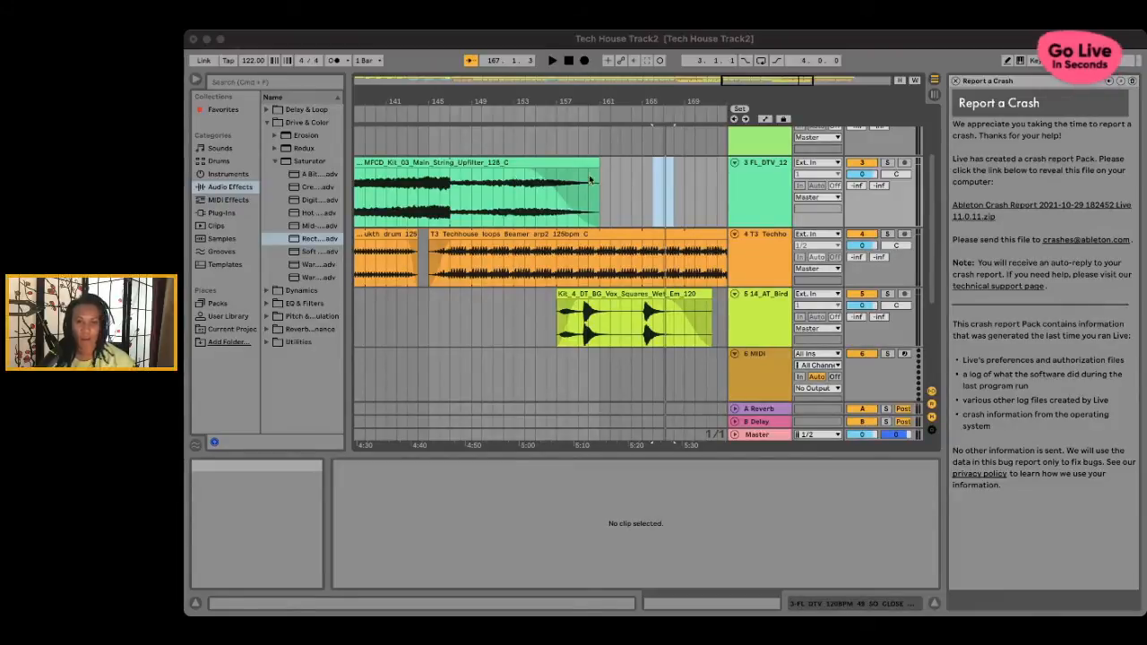
- Play the arrangement from bar 157 and delete the Kit_4 Vox Squares clip from track 5
{"action": "left_click", "coordinate": [559, 115]}
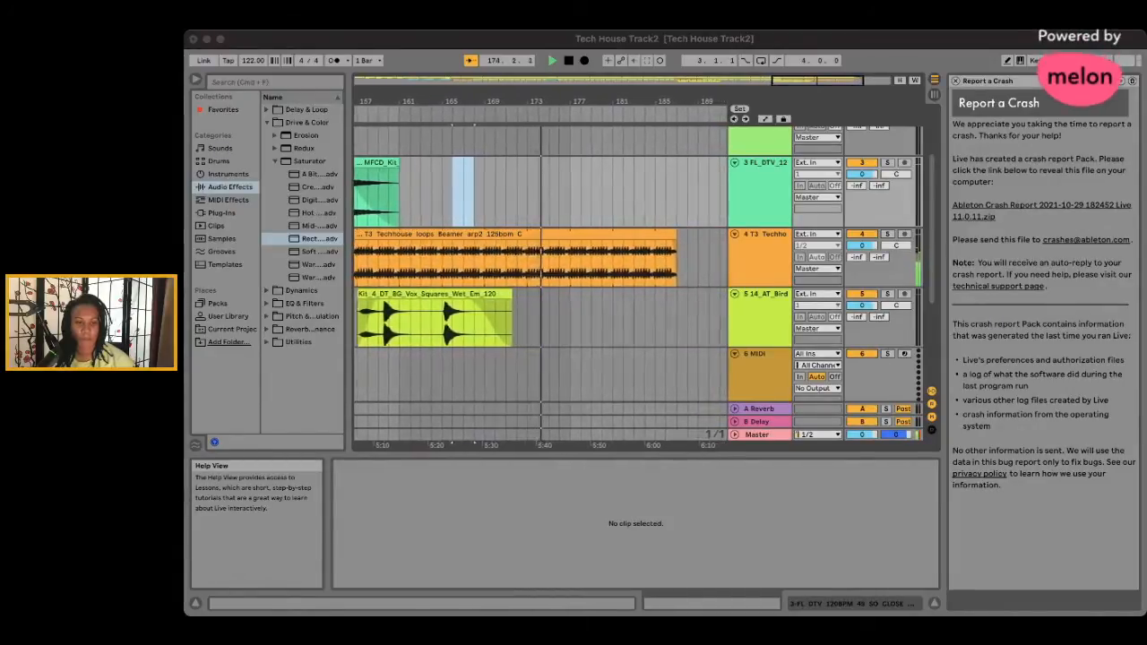
{"action": "left_click", "coordinate": [613, 41]}
{"action": "left_click", "coordinate": [649, 244]}
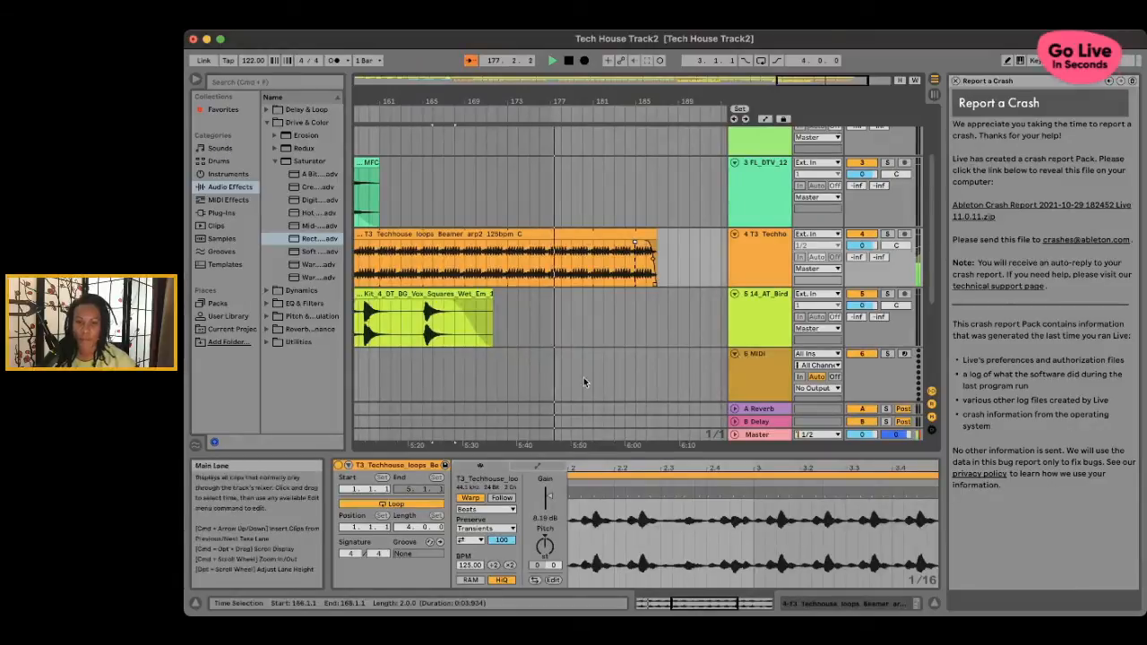
{"action": "left_click", "coordinate": [488, 324]}
{"action": "key", "text": "Delete"}
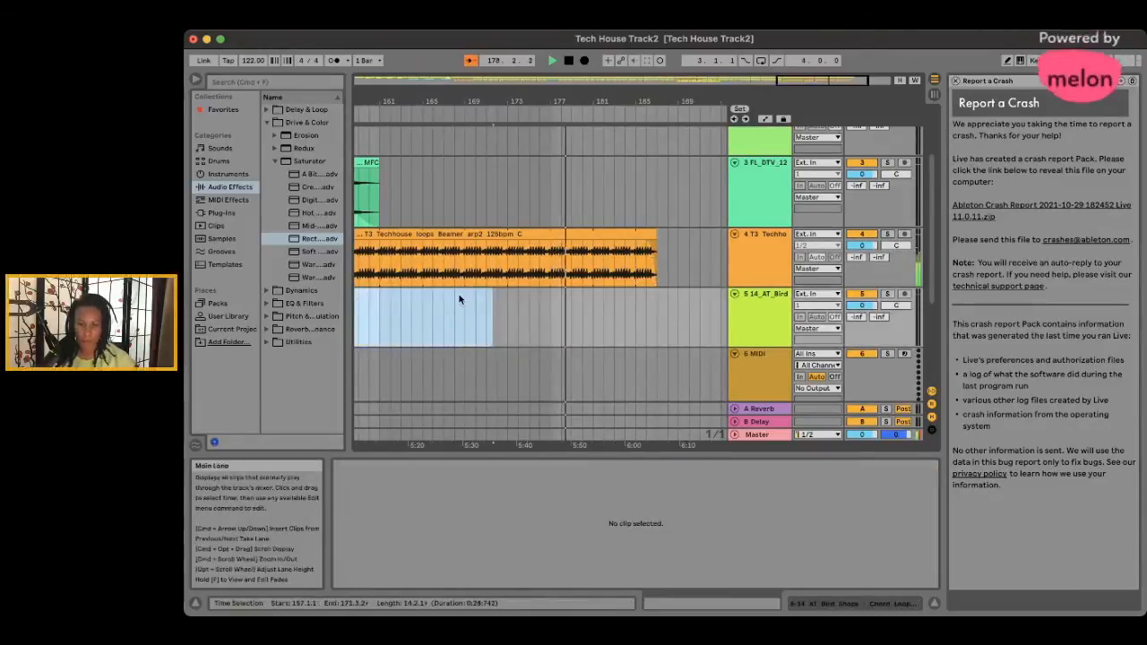
- Replay from about bar 156, place the fdt_vocal_loop_nogood_124_Fm sample from Splice on track 5 at bar 159, and stop playback
{"action": "scroll", "coordinate": [477, 213], "scroll_direction": "left", "scroll_amount": 5}
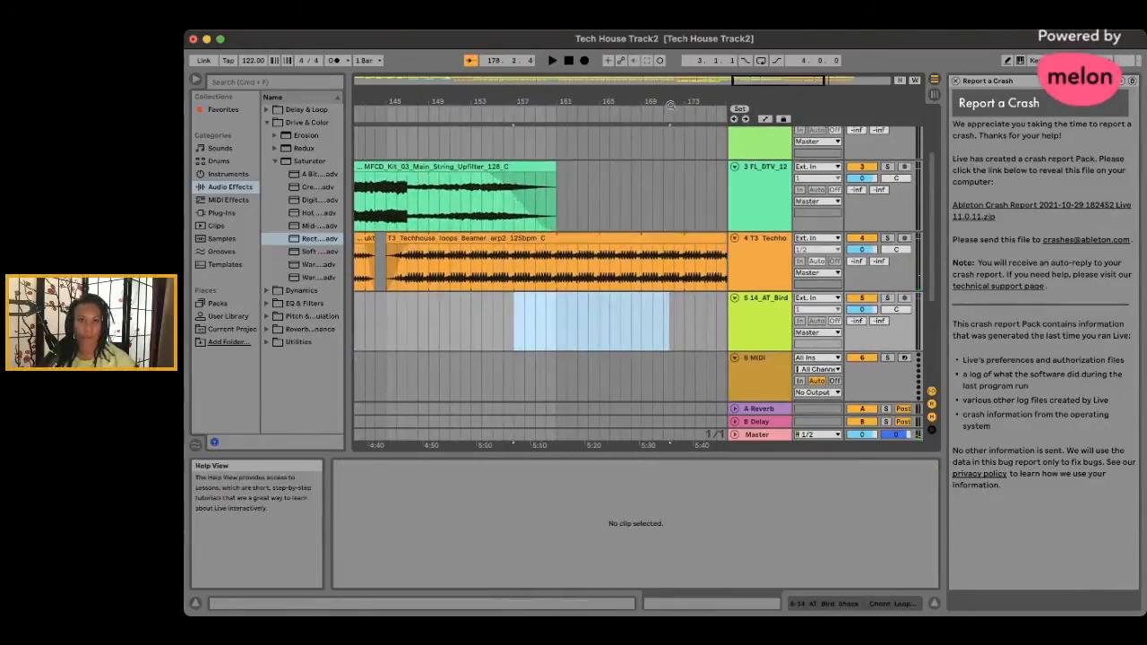
{"action": "left_click", "coordinate": [504, 117]}
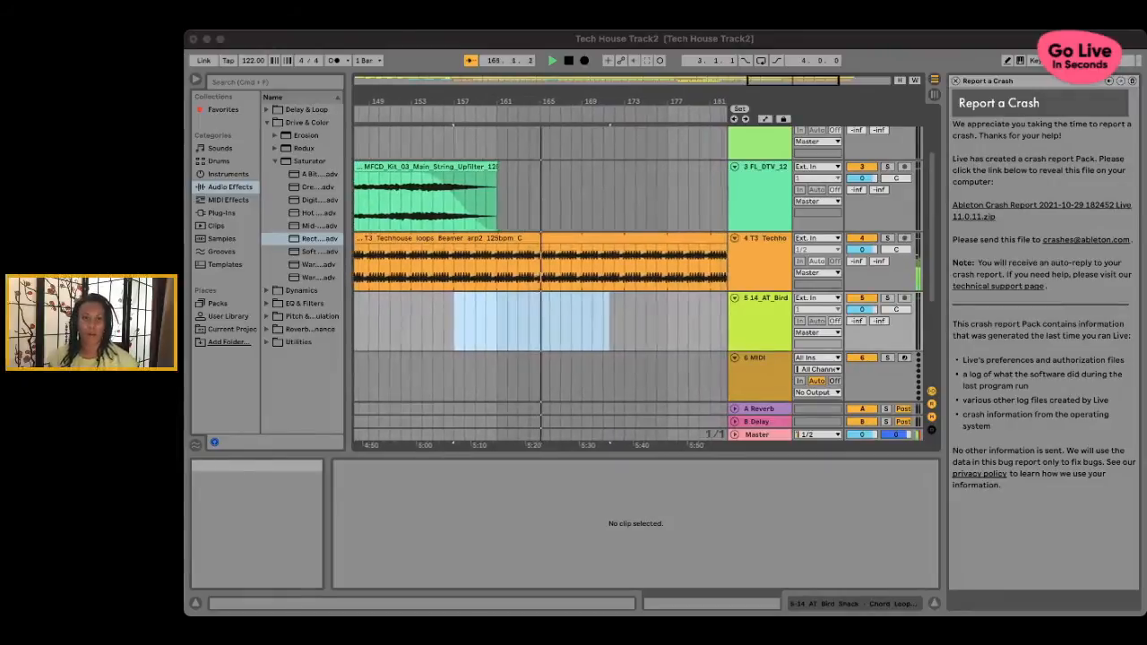
{"action": "left_click_drag", "start_coordinate": [703, 322], "coordinate": [474, 324]}
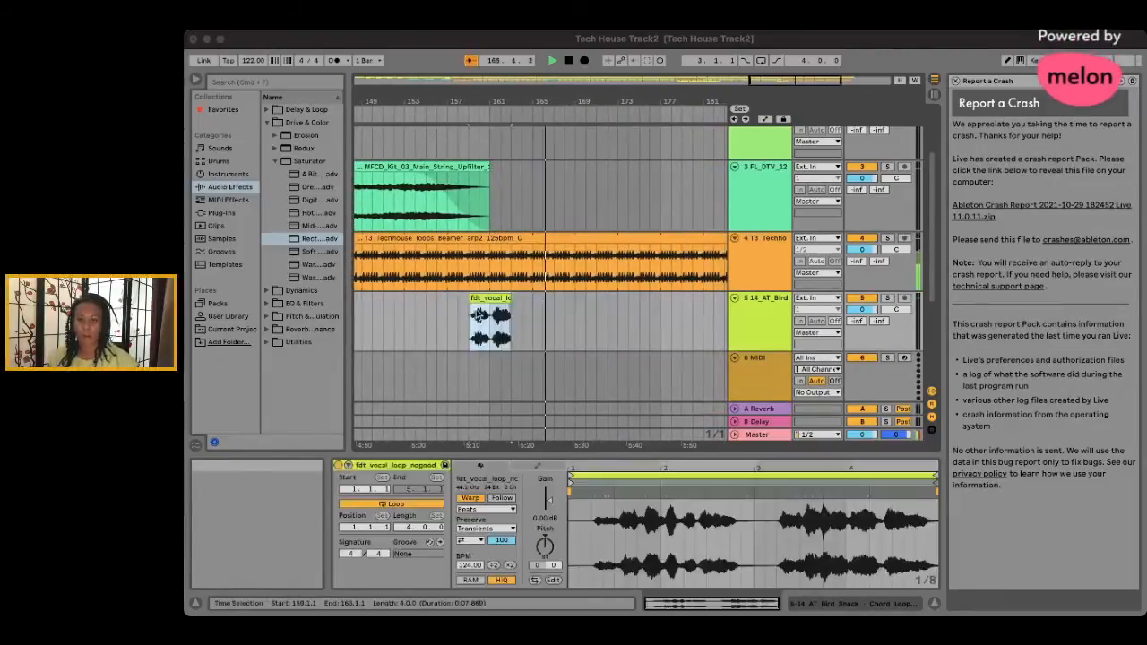
{"action": "left_click", "coordinate": [525, 45]}
{"action": "left_click", "coordinate": [568, 60]}
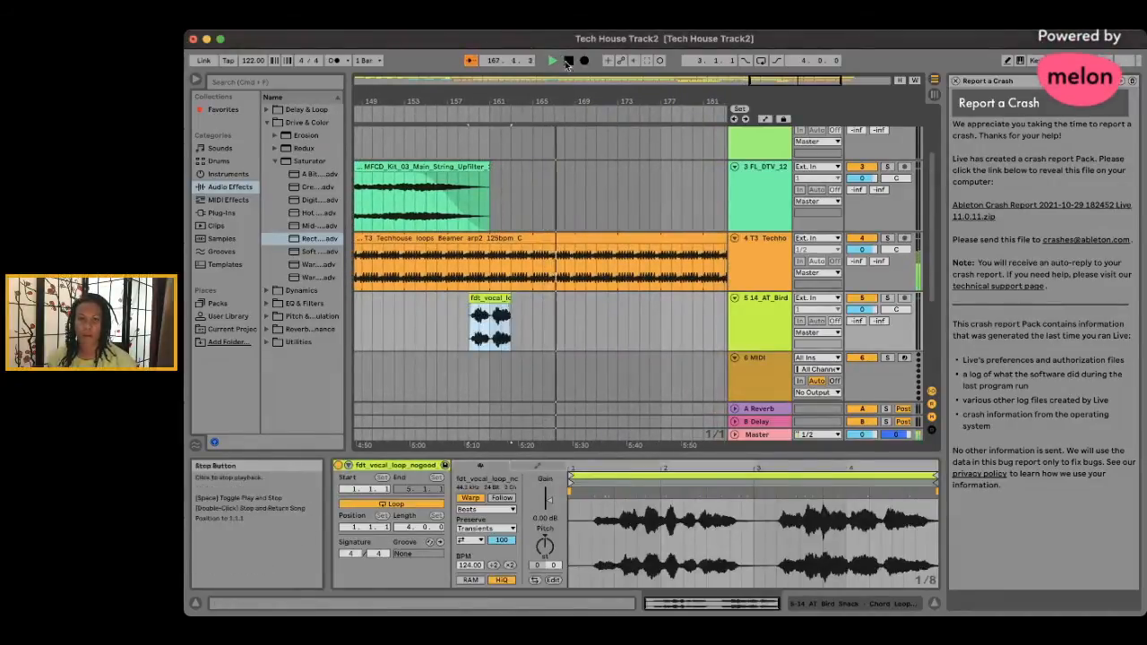
- Extend the fdt_vocal_loop_nogood clip to about eight bars, ending near bar 167, and play it from bar 159 to check its length
{"action": "left_click_drag", "start_coordinate": [510, 299], "coordinate": [616, 300]}
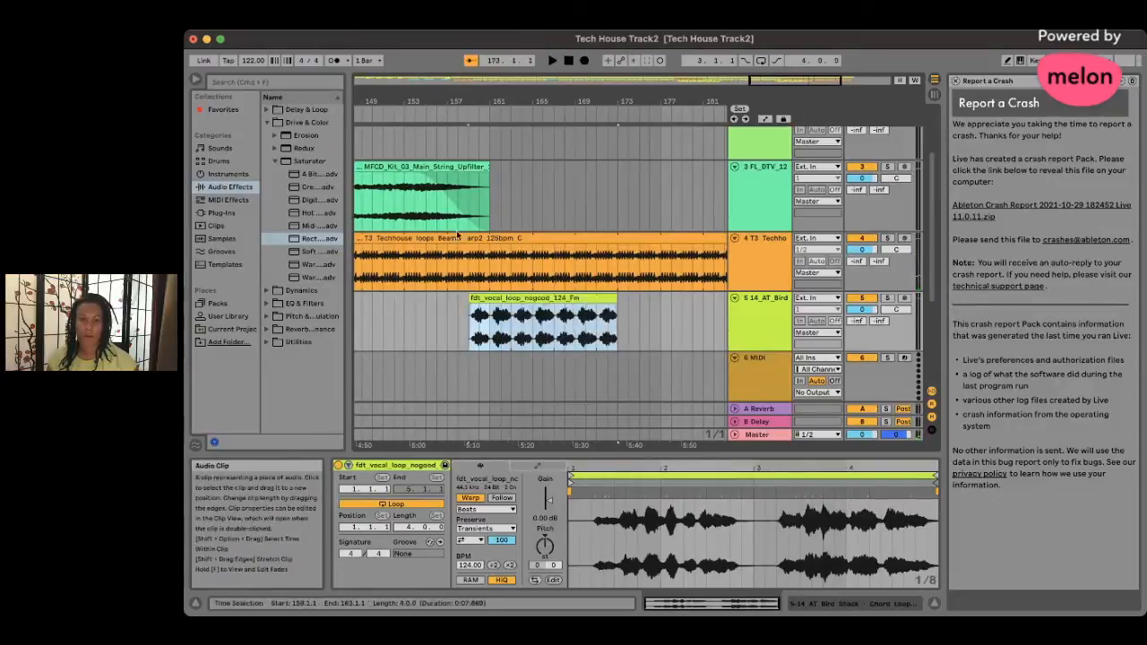
{"action": "left_click", "coordinate": [468, 113]}
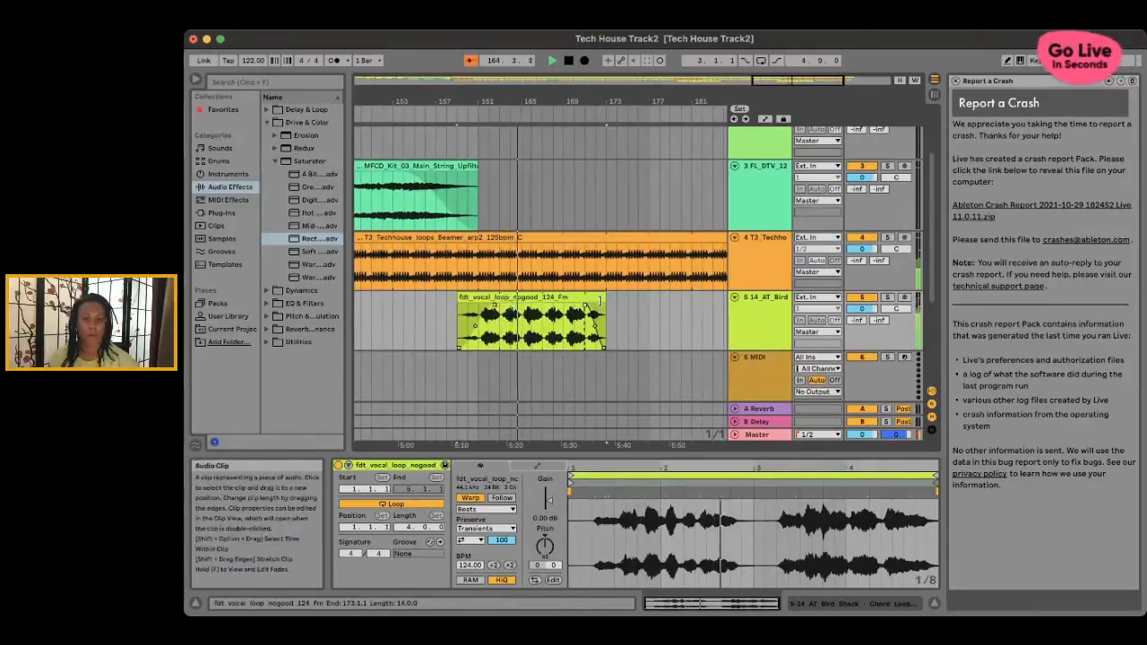
{"action": "left_click_drag", "start_coordinate": [604, 305], "coordinate": [529, 314]}
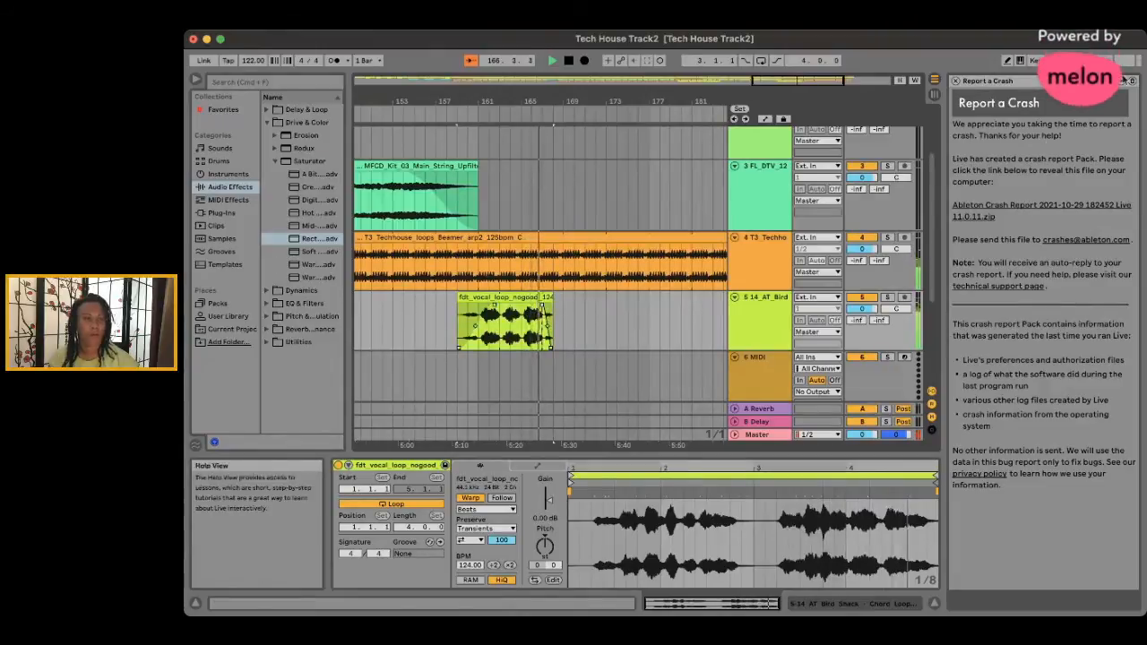
{"action": "key", "text": "super+Tab"}
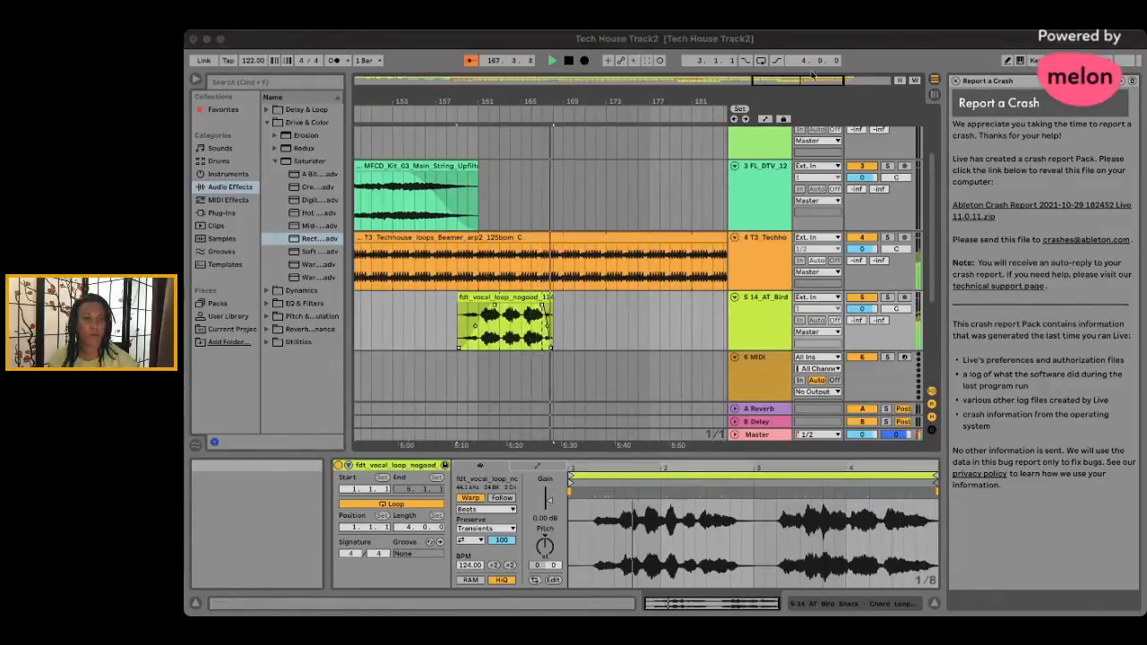
{"action": "left_click", "coordinate": [760, 104]}
{"action": "scroll", "coordinate": [548, 299], "scroll_direction": "up", "scroll_amount": 1}
{"action": "left_click_drag", "start_coordinate": [549, 301], "coordinate": [542, 301]}
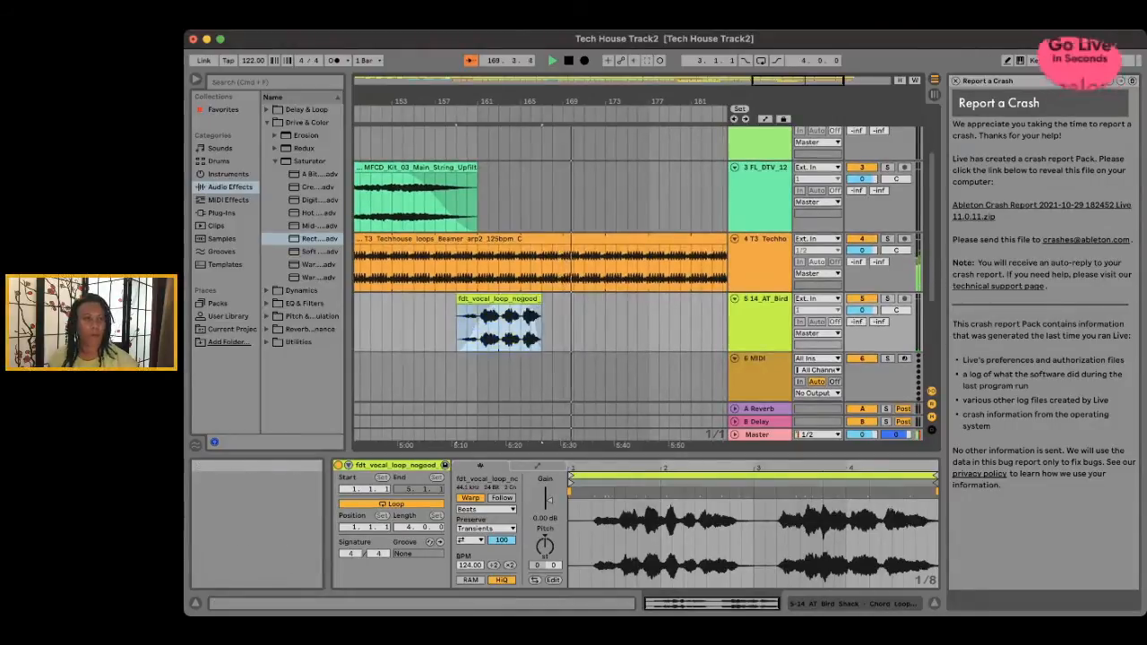
- Extend the T3_Techhouse_loops_Beamer_arp2 clip on track 4 to end at bar 207
{"action": "key", "text": "super+Tab"}
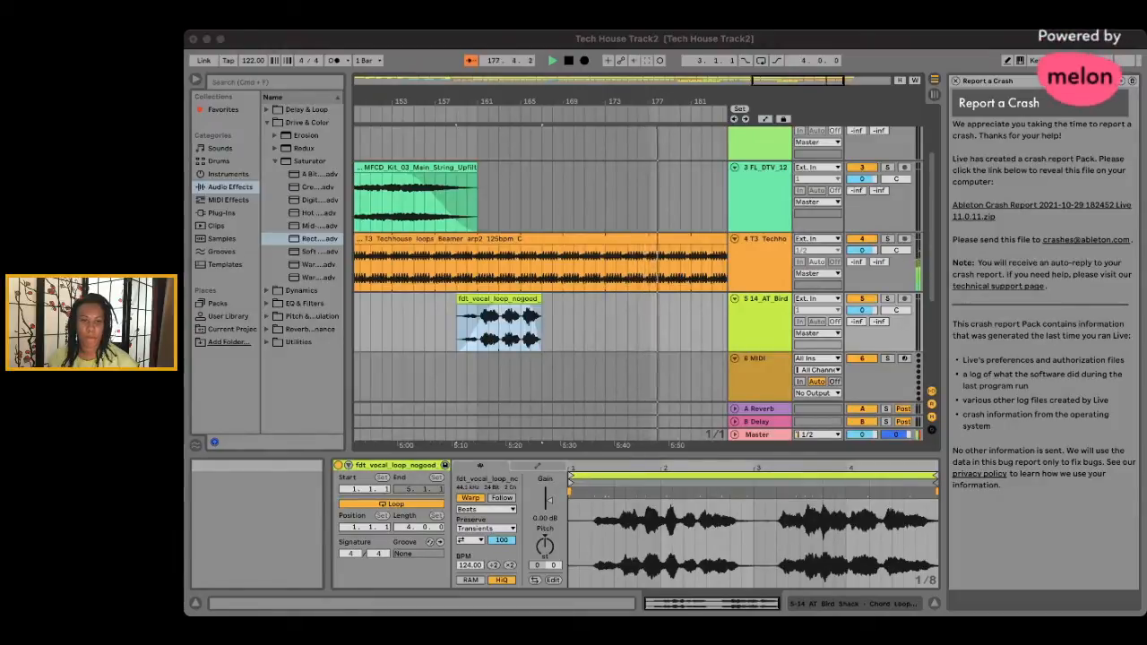
{"action": "left_click", "coordinate": [683, 42]}
{"action": "scroll", "coordinate": [638, 240], "scroll_direction": "right", "scroll_amount": 4}
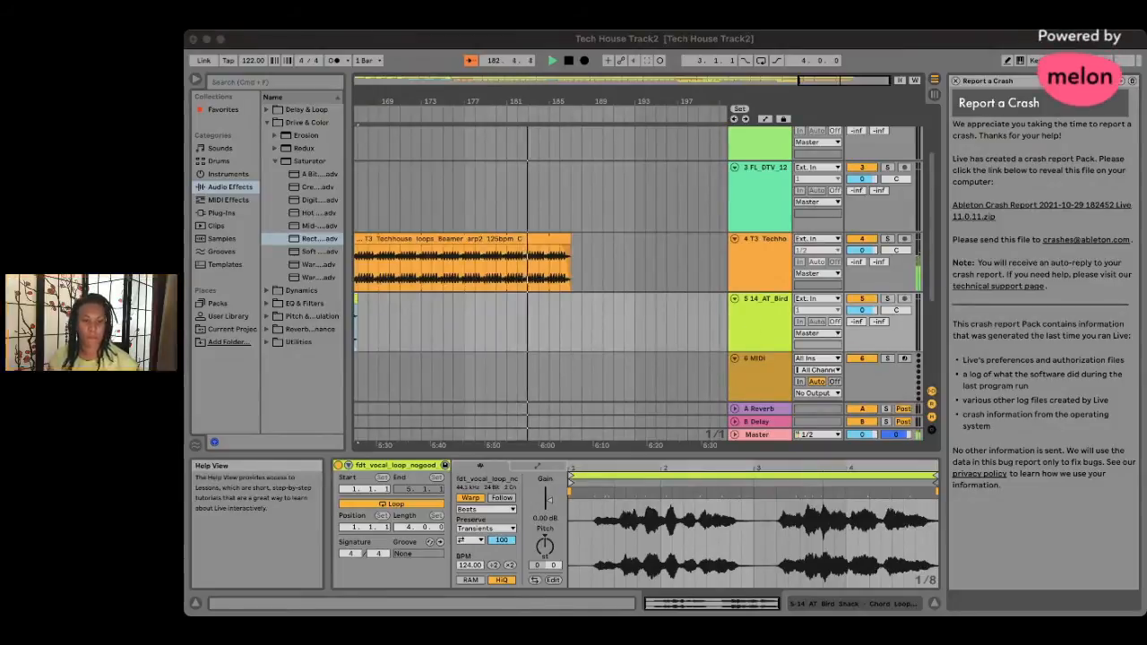
{"action": "left_click", "coordinate": [610, 237]}
{"action": "left_click", "coordinate": [568, 239]}
{"action": "left_click_drag", "start_coordinate": [572, 239], "coordinate": [738, 240]}
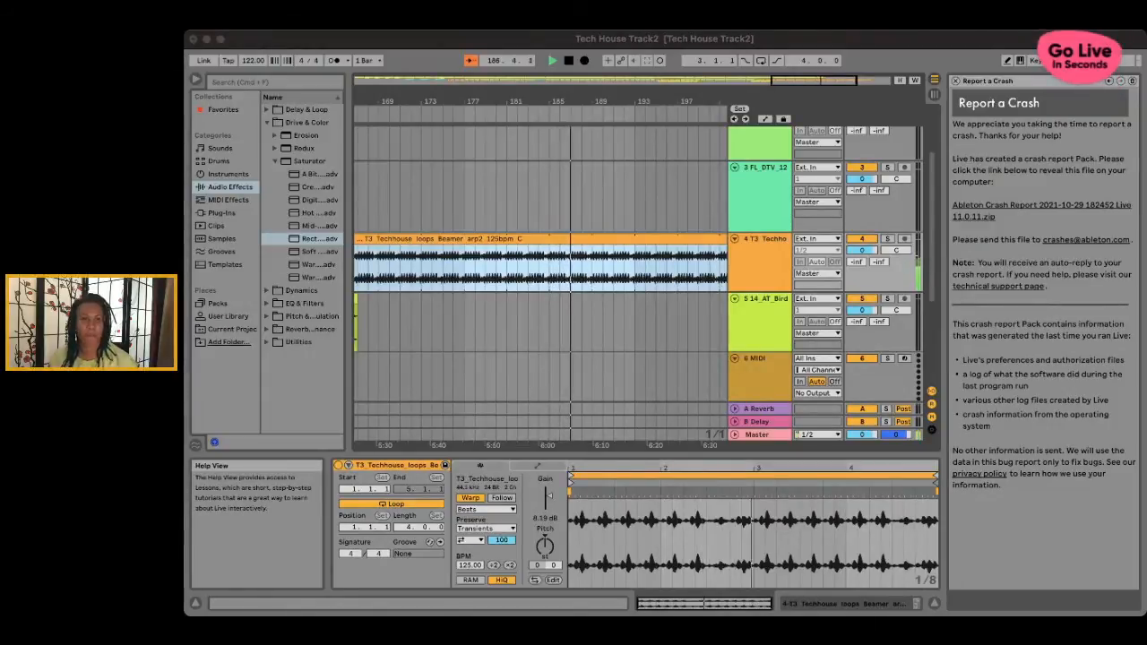
- Place the RMRKBLE_vocal_phrase_sung_nobody_but_you sample from Splice on track 5 at bar 188 and loop it for about nine bars, ending near bar 197
{"action": "left_click_drag", "start_coordinate": [550, 367], "coordinate": [575, 297]}
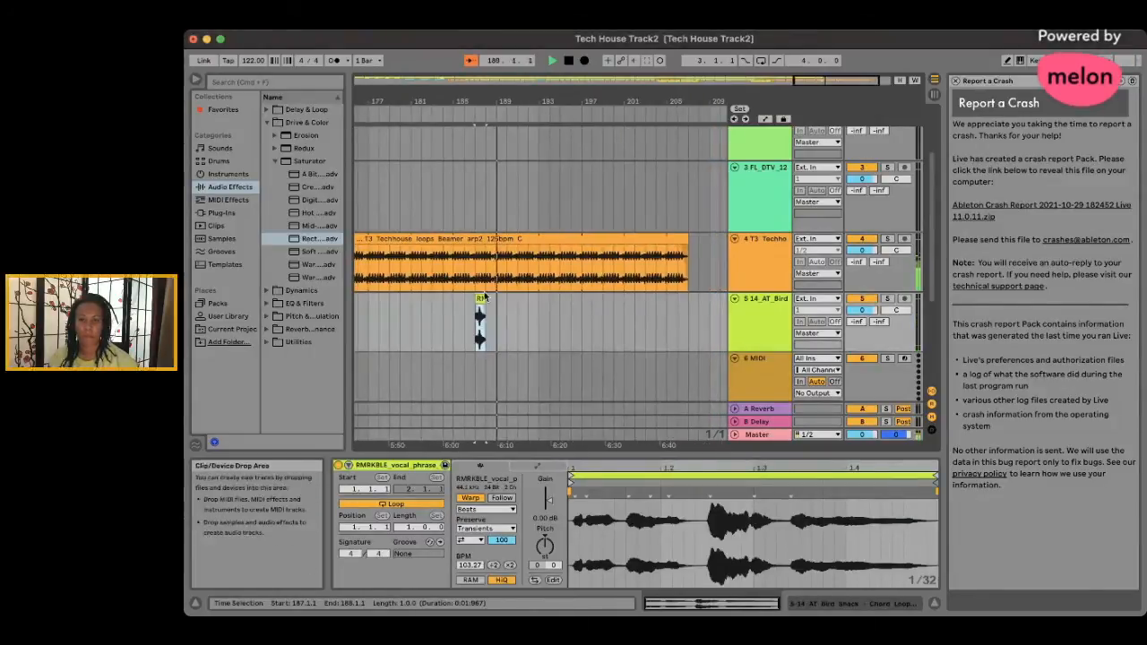
{"action": "left_click_drag", "start_coordinate": [488, 314], "coordinate": [497, 309]}
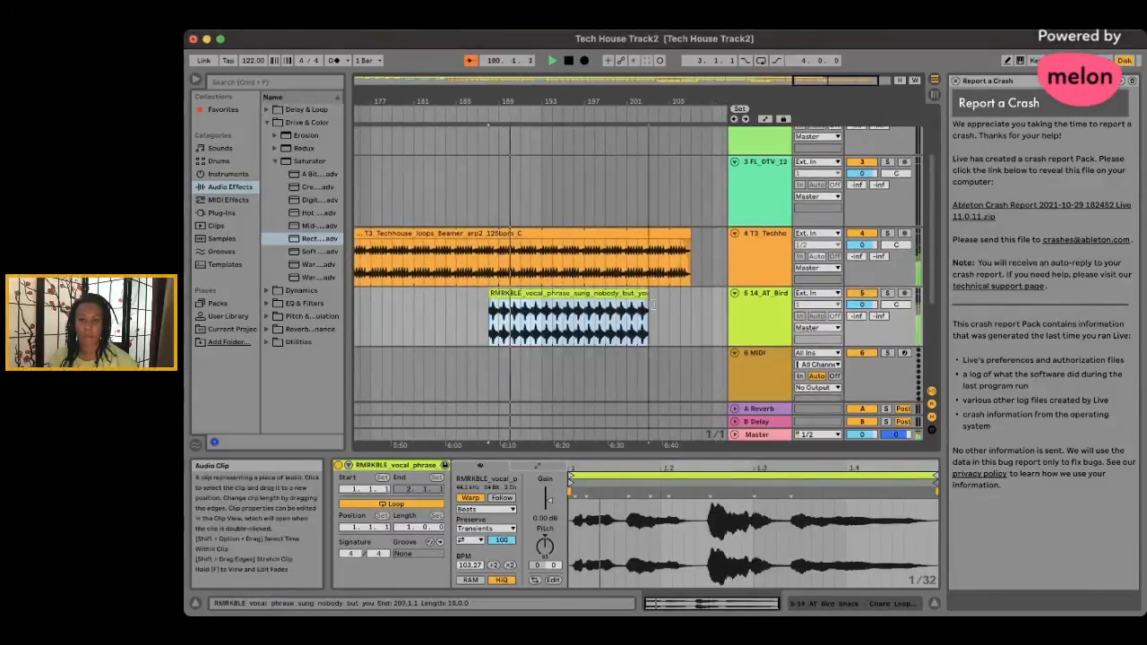
{"action": "scroll", "coordinate": [560, 177], "scroll_direction": "up", "scroll_amount": 3}
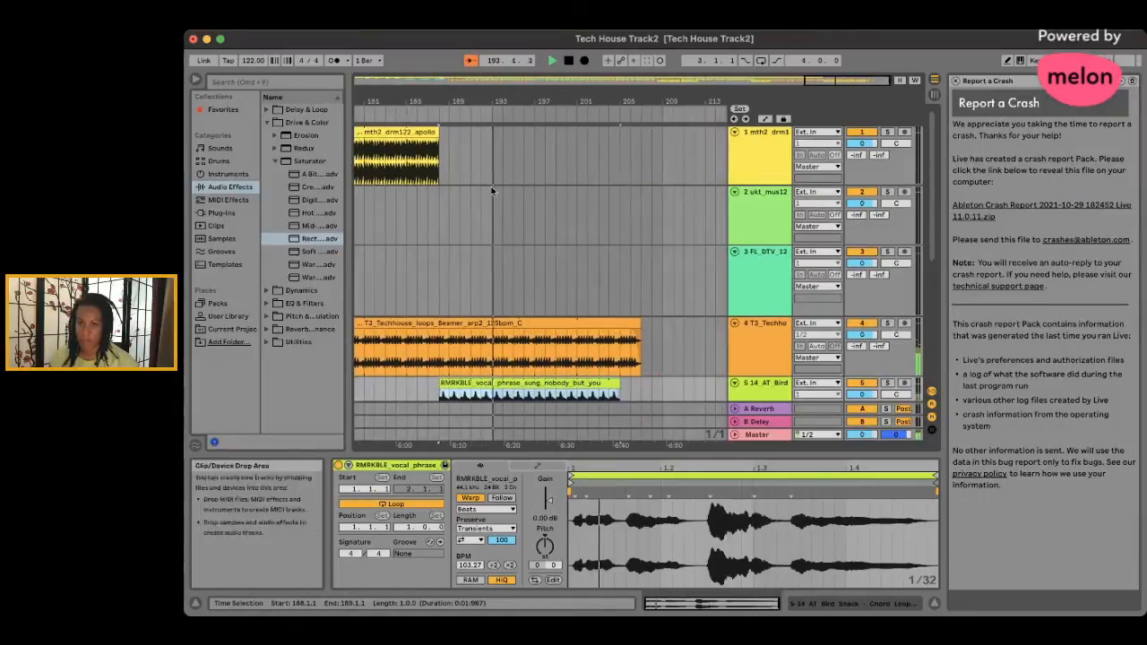
{"action": "scroll", "coordinate": [624, 375], "scroll_direction": "down", "scroll_amount": 1}
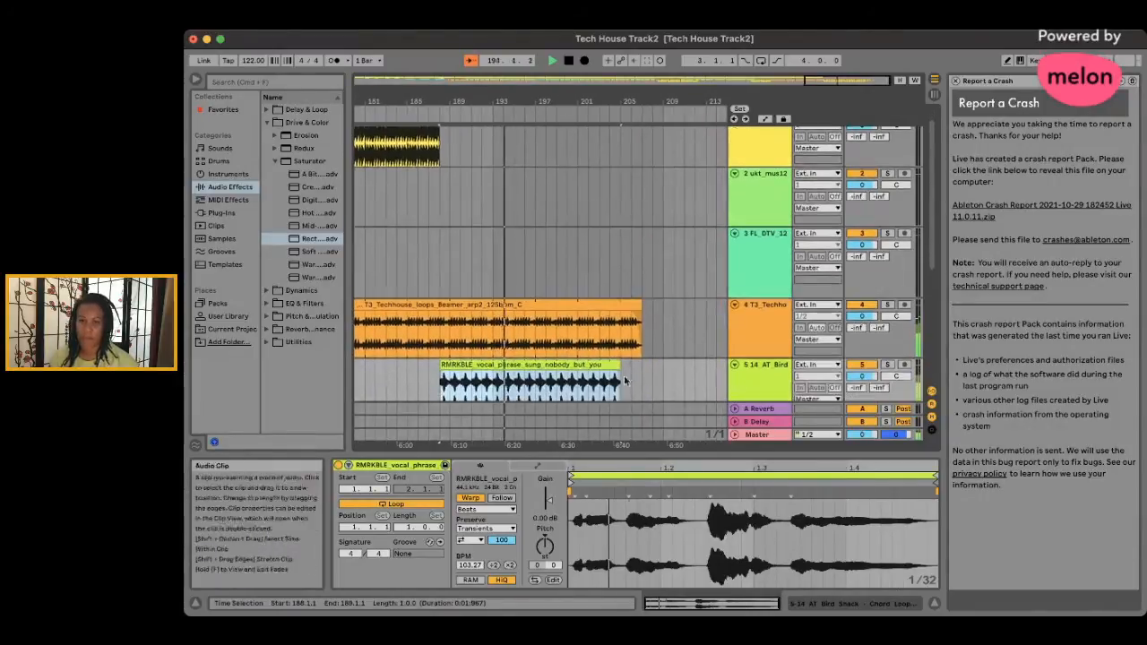
{"action": "left_click_drag", "start_coordinate": [621, 366], "coordinate": [536, 371]}
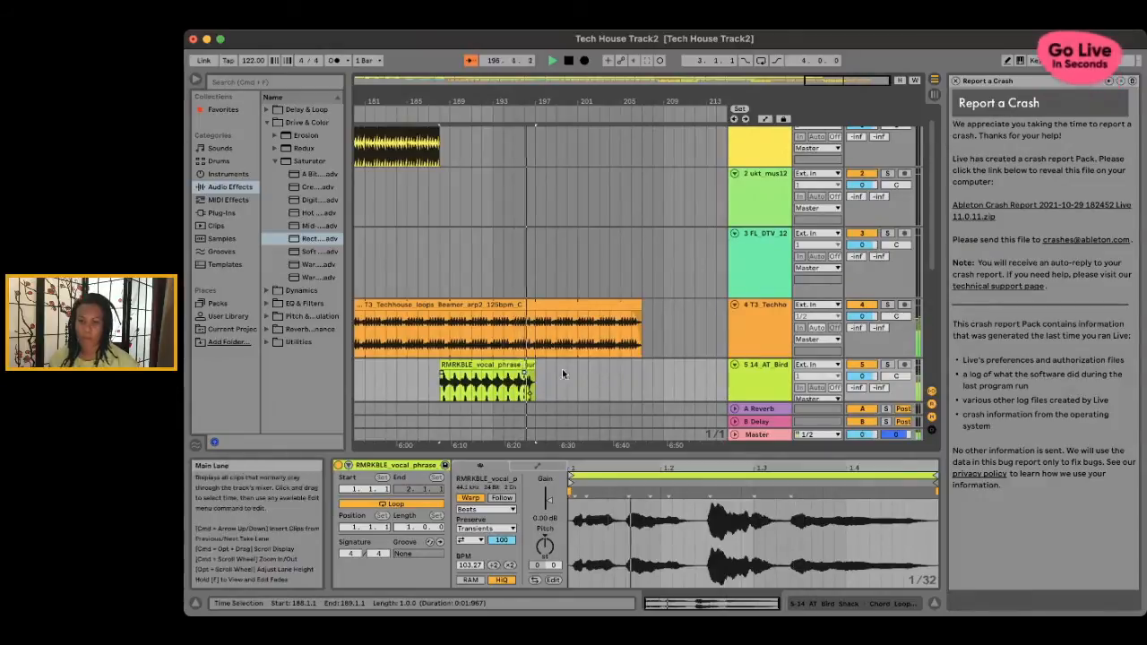
- Shorten the T3_Techhouse_loops_Beamer_arp2 clip on track 4 to end at bar 199 and stop playback
{"action": "scroll", "coordinate": [537, 365], "scroll_direction": "down", "scroll_amount": 2}
{"action": "scroll", "coordinate": [537, 365], "scroll_direction": "left", "scroll_amount": 2}
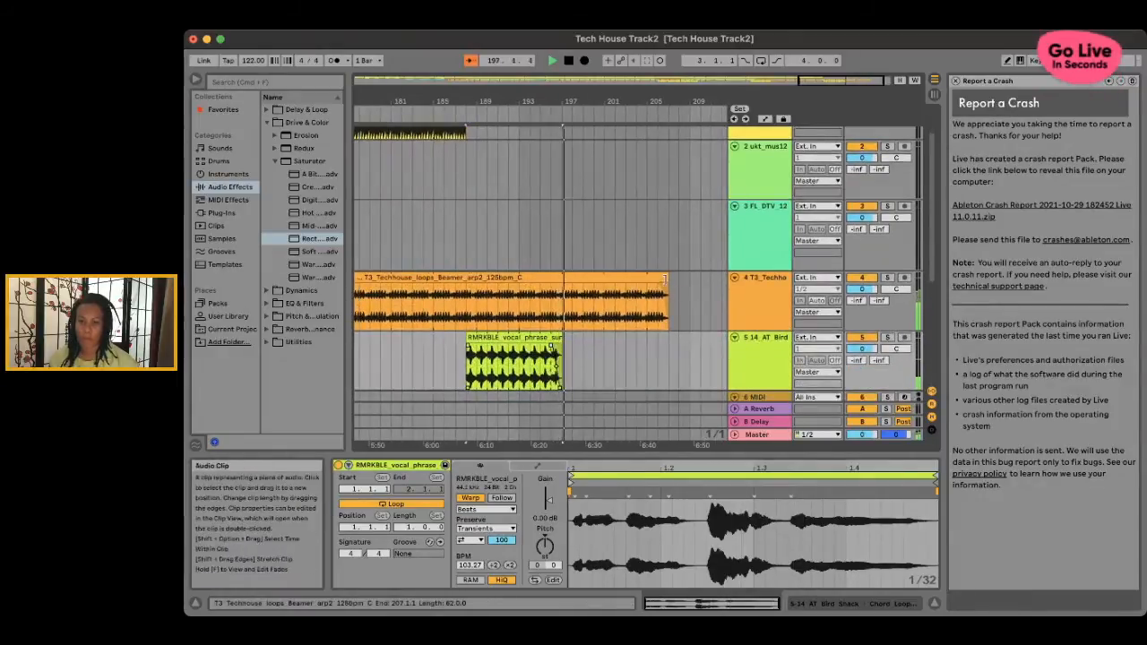
{"action": "left_click_drag", "start_coordinate": [668, 279], "coordinate": [584, 282]}
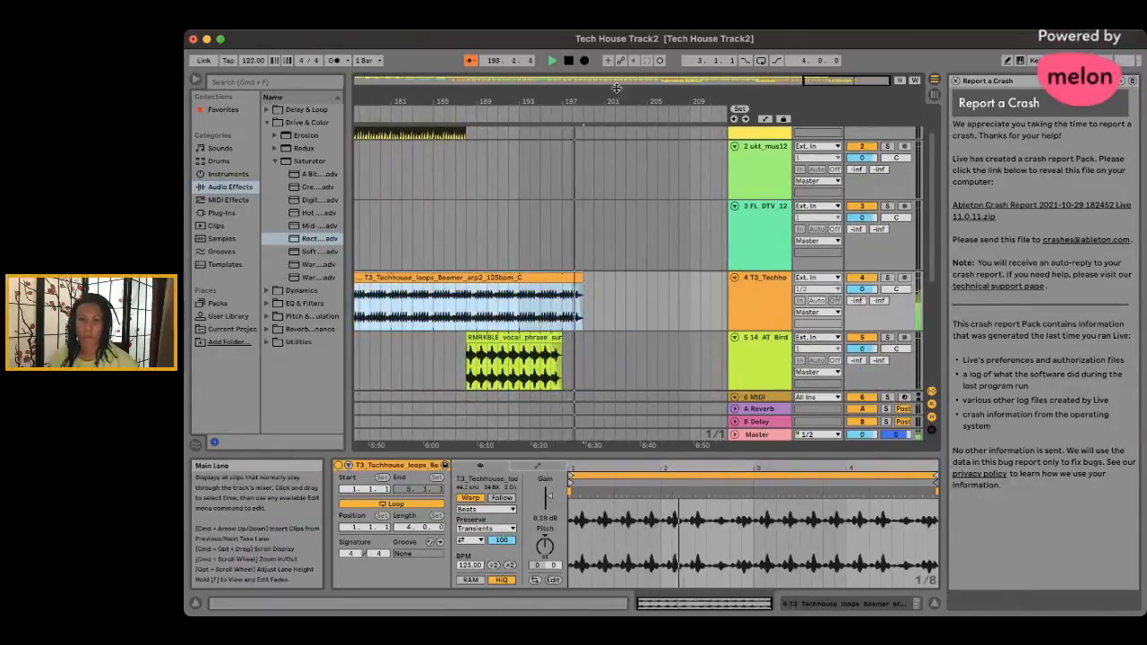
{"action": "left_click", "coordinate": [568, 61]}
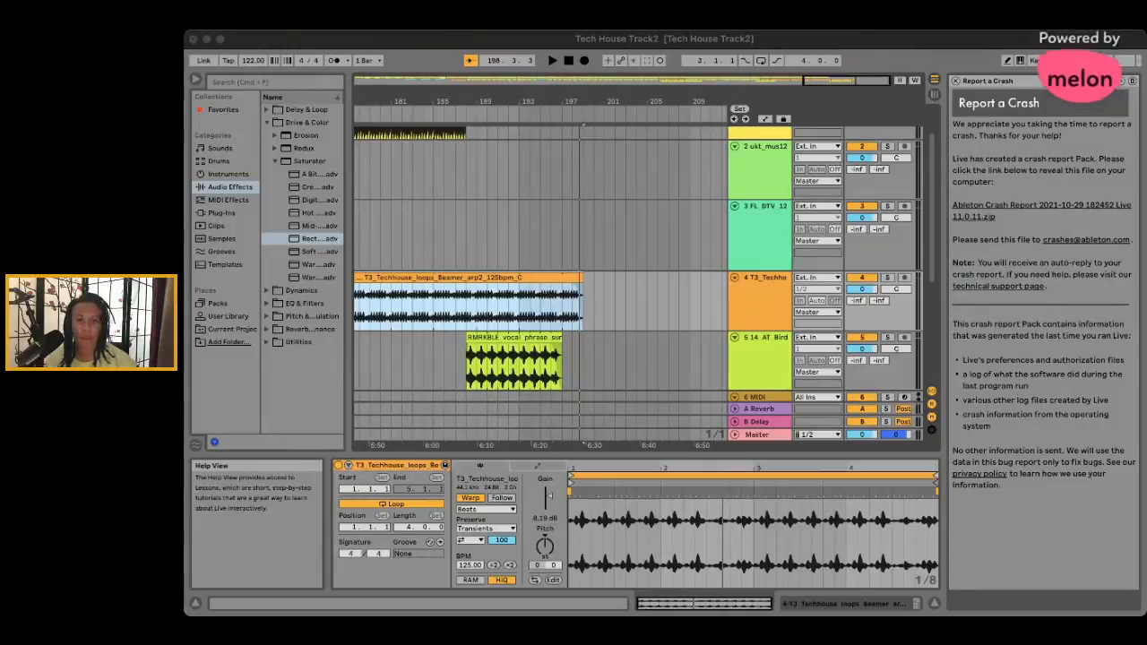
{"action": "scroll", "coordinate": [627, 260], "scroll_direction": "down", "scroll_amount": 5}
{"action": "scroll", "coordinate": [628, 260], "scroll_direction": "left", "scroll_amount": 5}
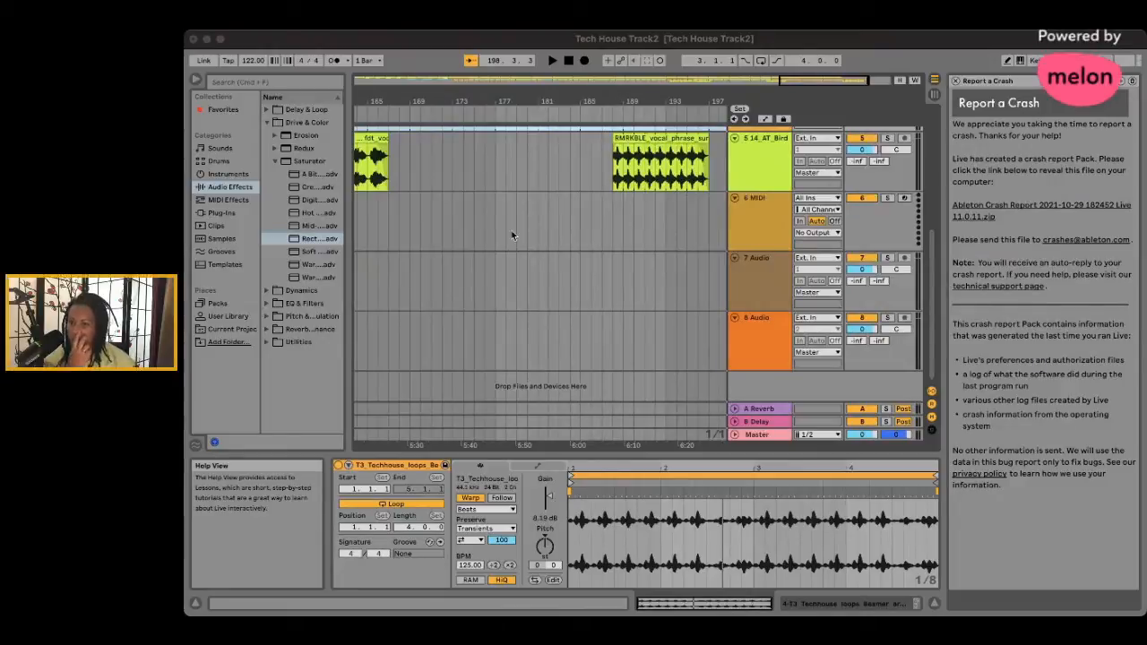
{"action": "left_click", "coordinate": [512, 235]}
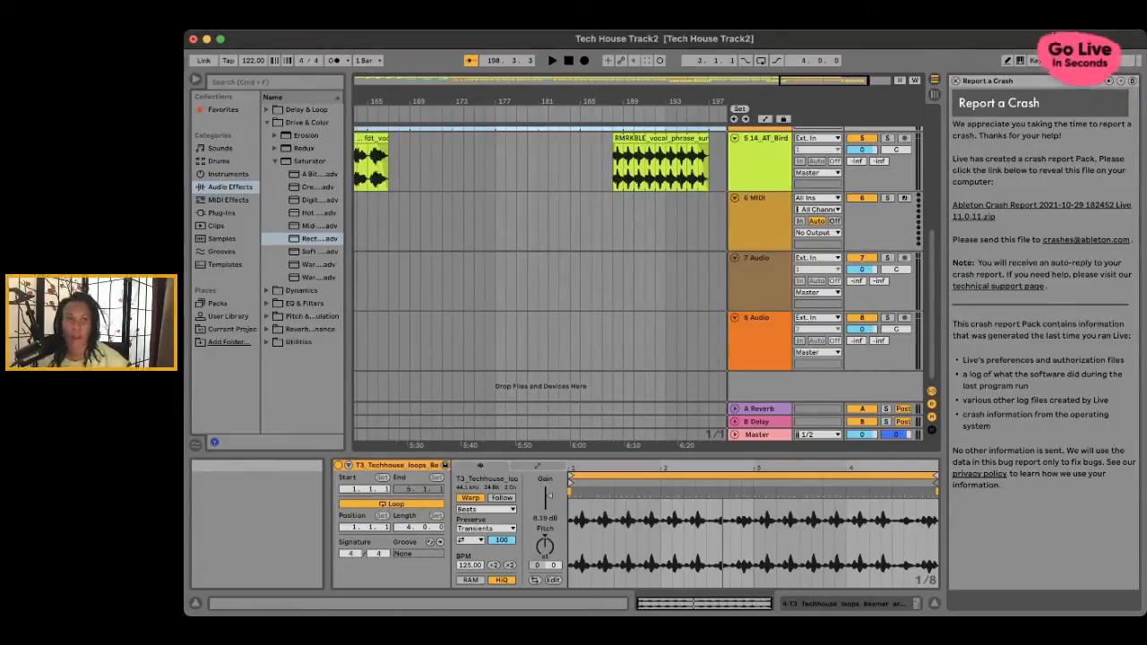
{"action": "key", "text": "super+Tab"}
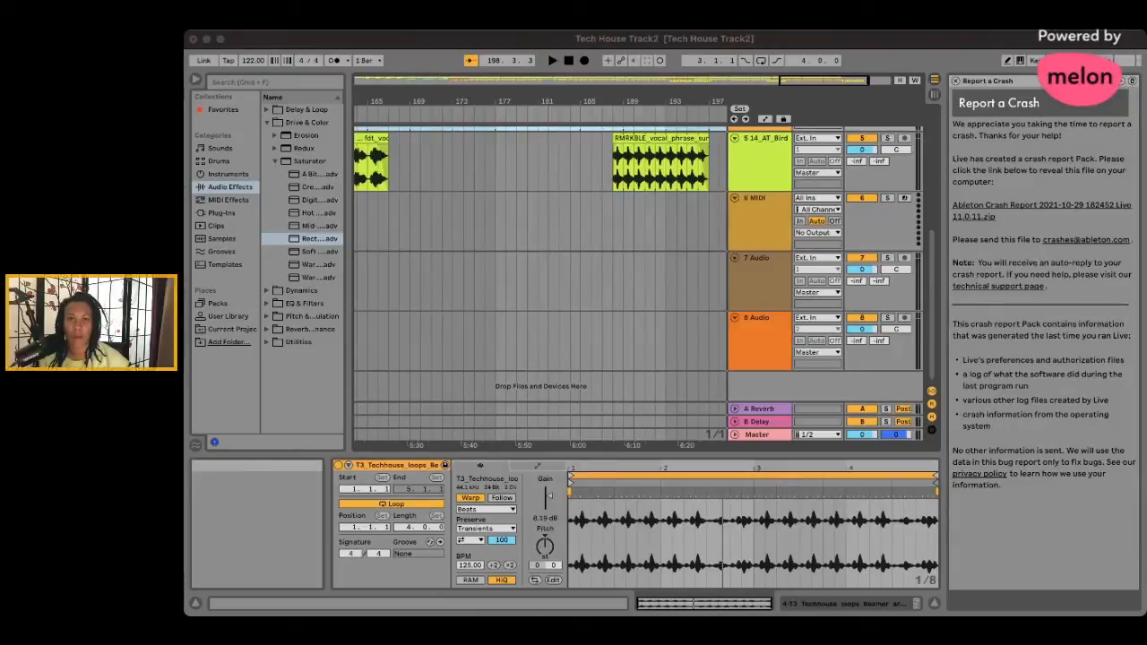
{"action": "left_click", "coordinate": [837, 43]}
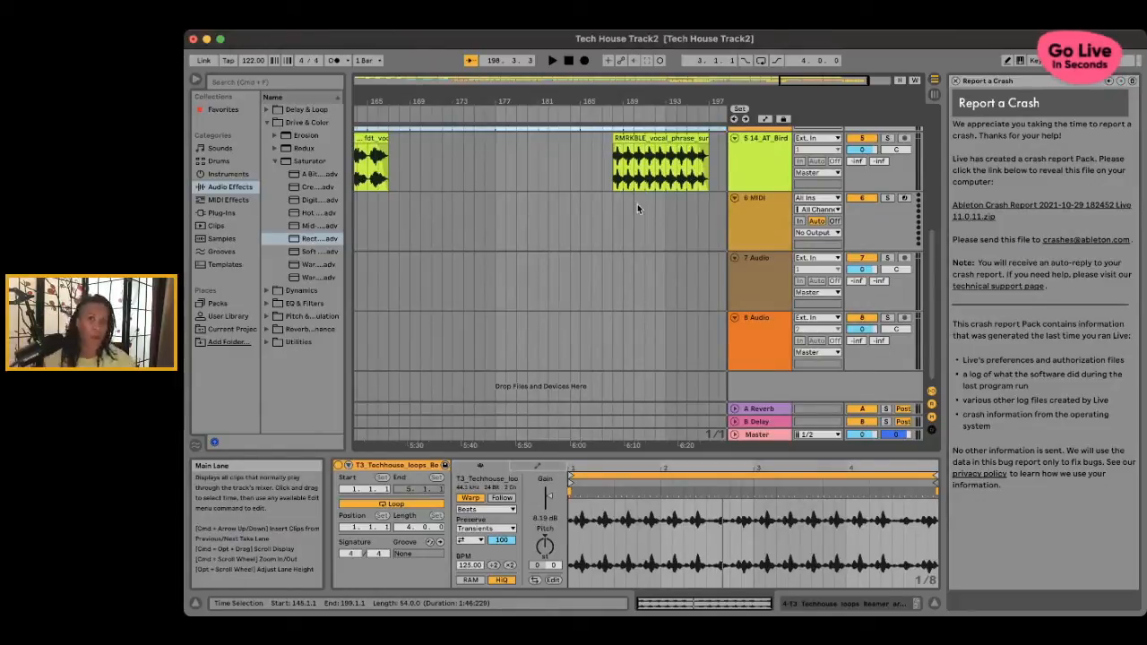
- Select all clips across the arrangement's tracks and save the Live Set
{"action": "scroll", "coordinate": [538, 224], "scroll_direction": "left", "scroll_amount": 15}
{"action": "scroll", "coordinate": [543, 227], "scroll_direction": "left", "scroll_amount": 10}
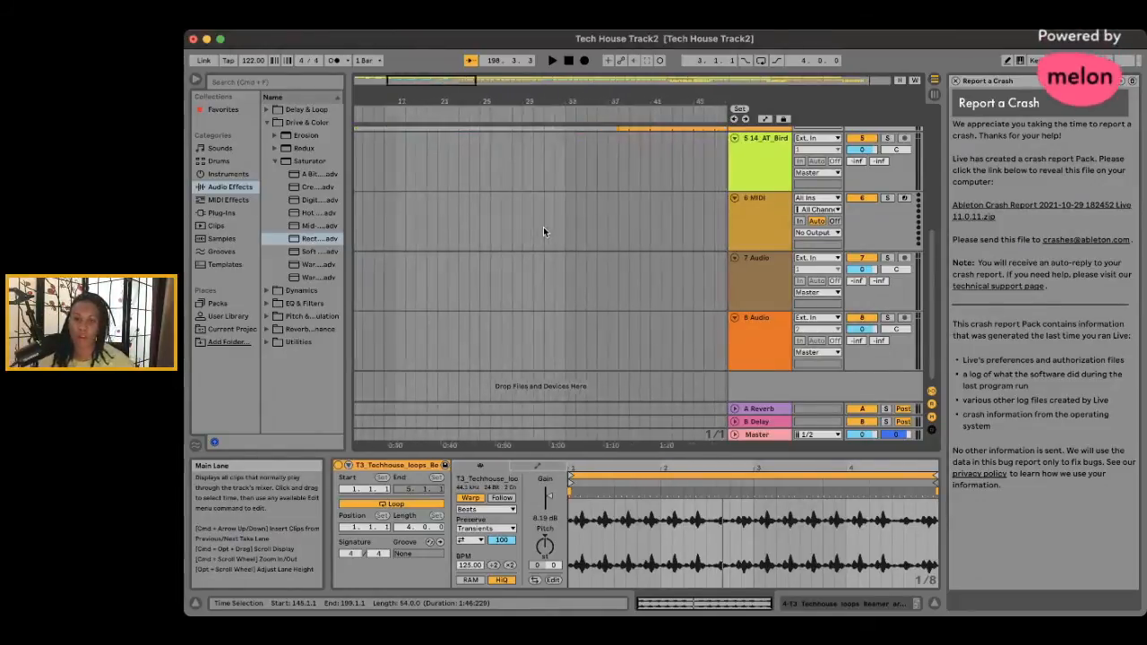
{"action": "scroll", "coordinate": [543, 227], "scroll_direction": "up", "scroll_amount": 5}
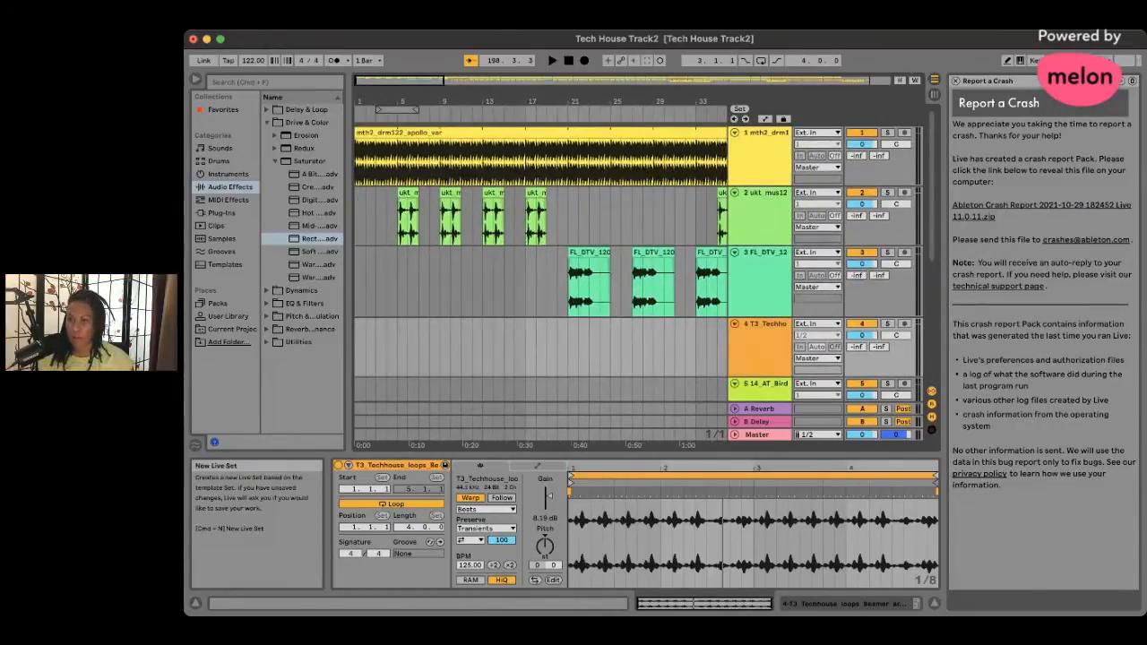
{"action": "key", "text": "super+a"}
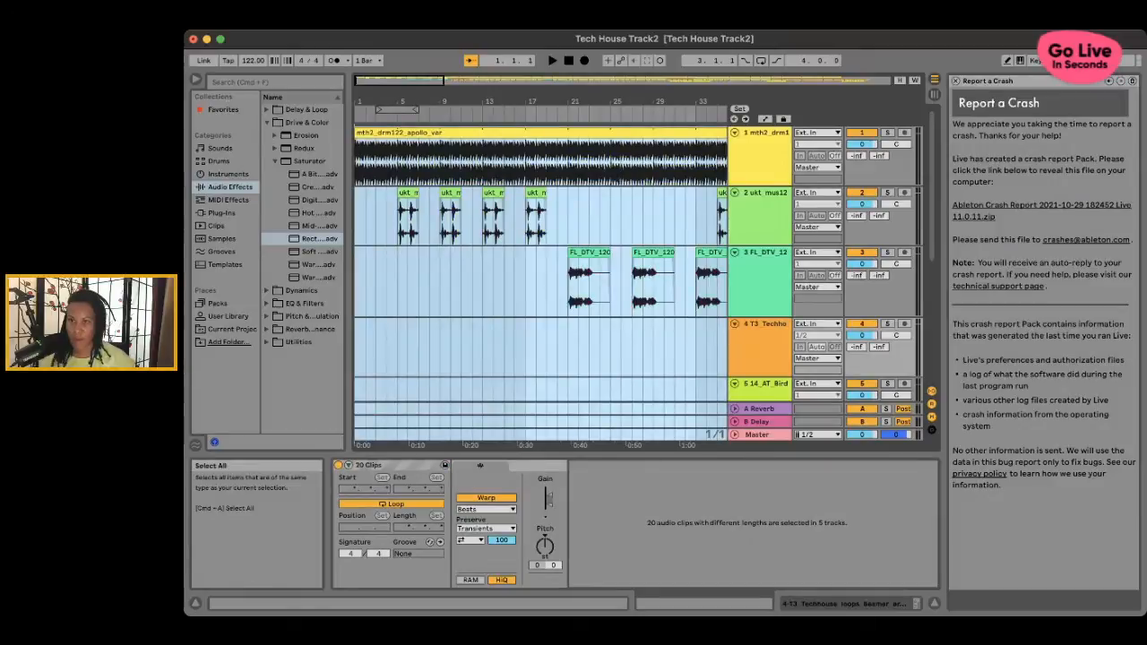
{"action": "key", "text": "super+s"}
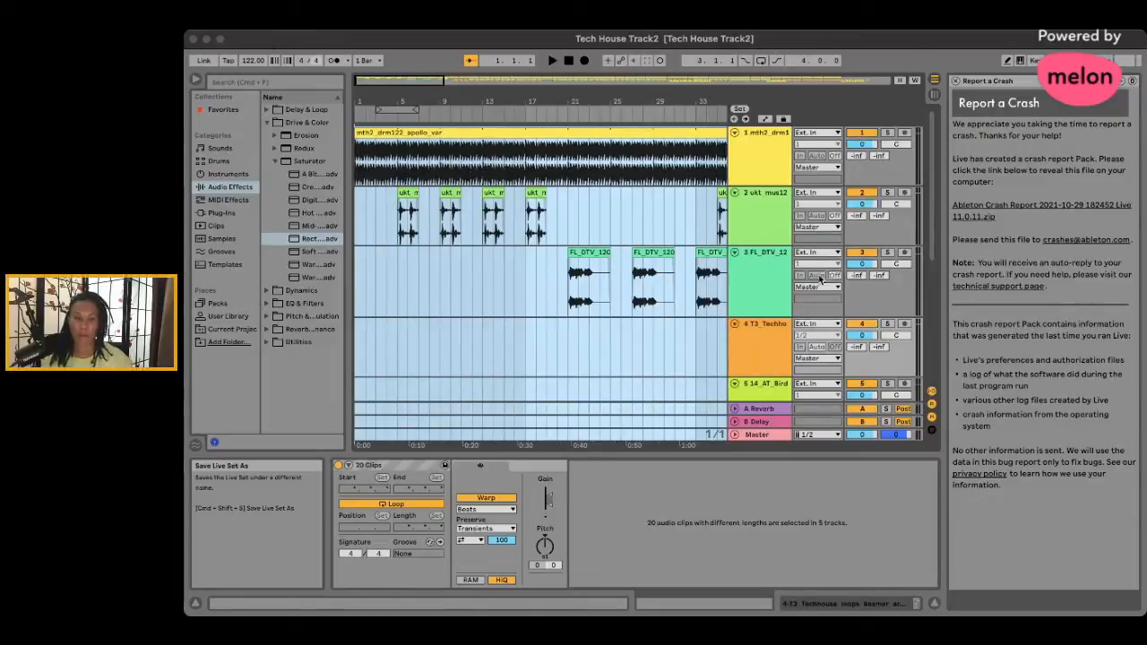
{"action": "left_click", "coordinate": [778, 317]}
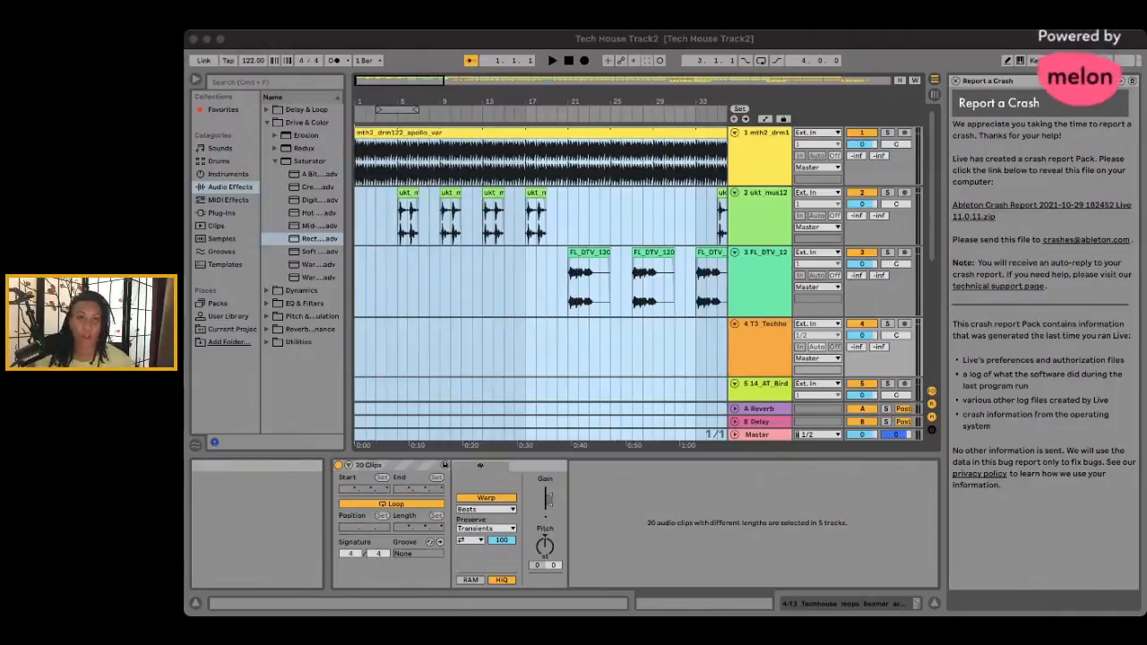
{"action": "key", "text": "super+Tab"}
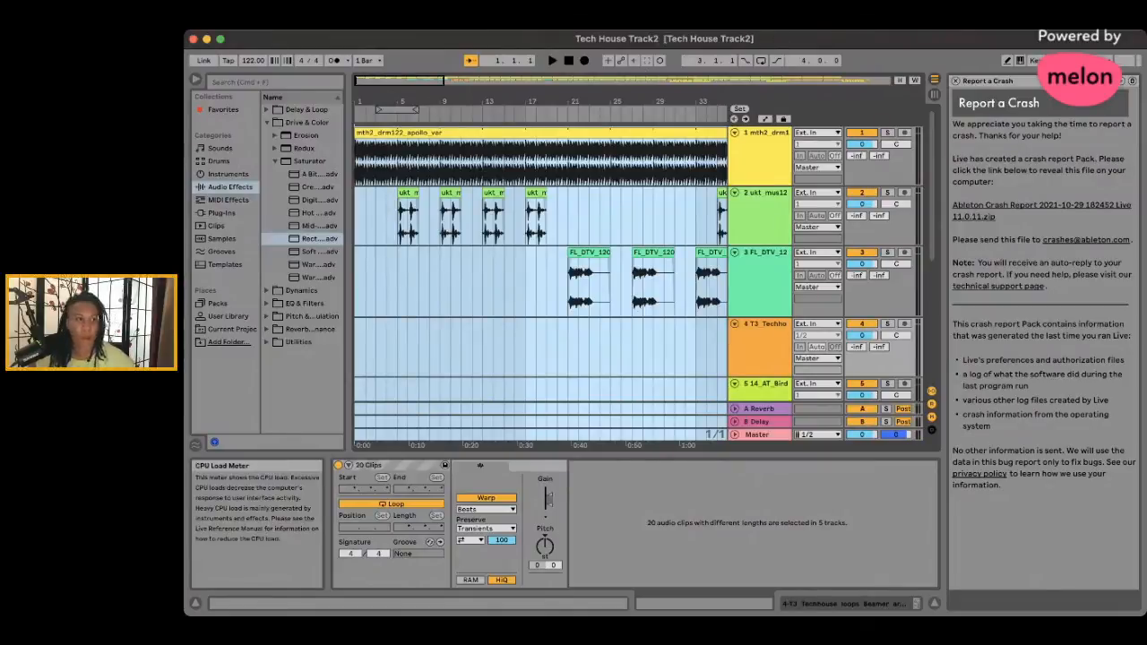
{"action": "key", "text": "super+Tab"}
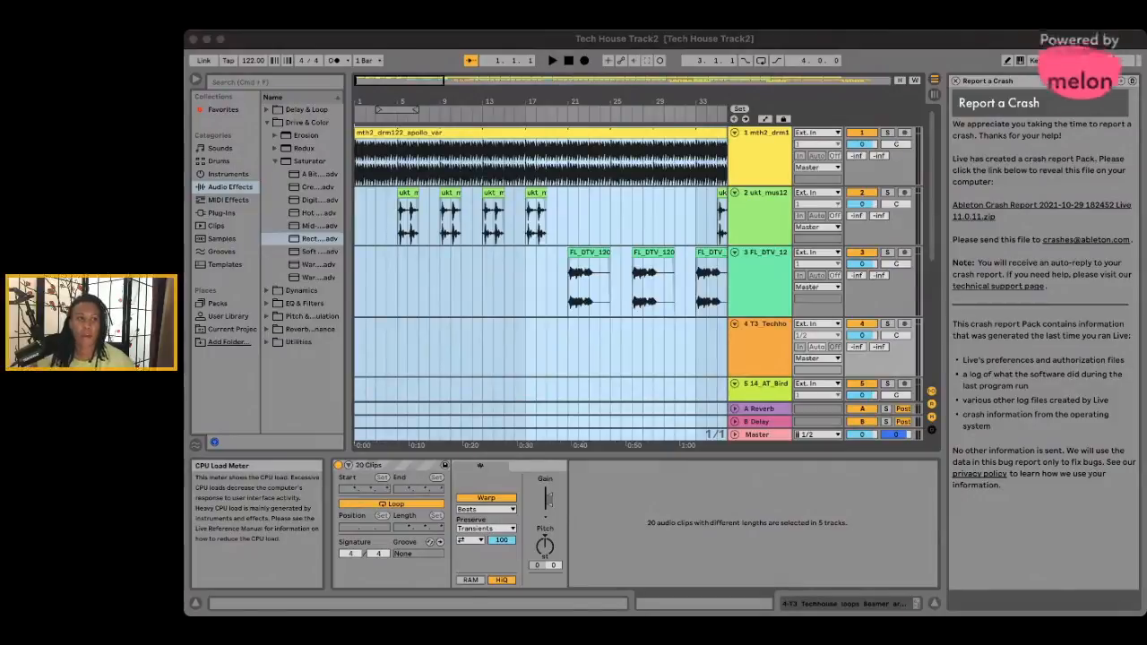
{"action": "left_click", "coordinate": [365, 43]}
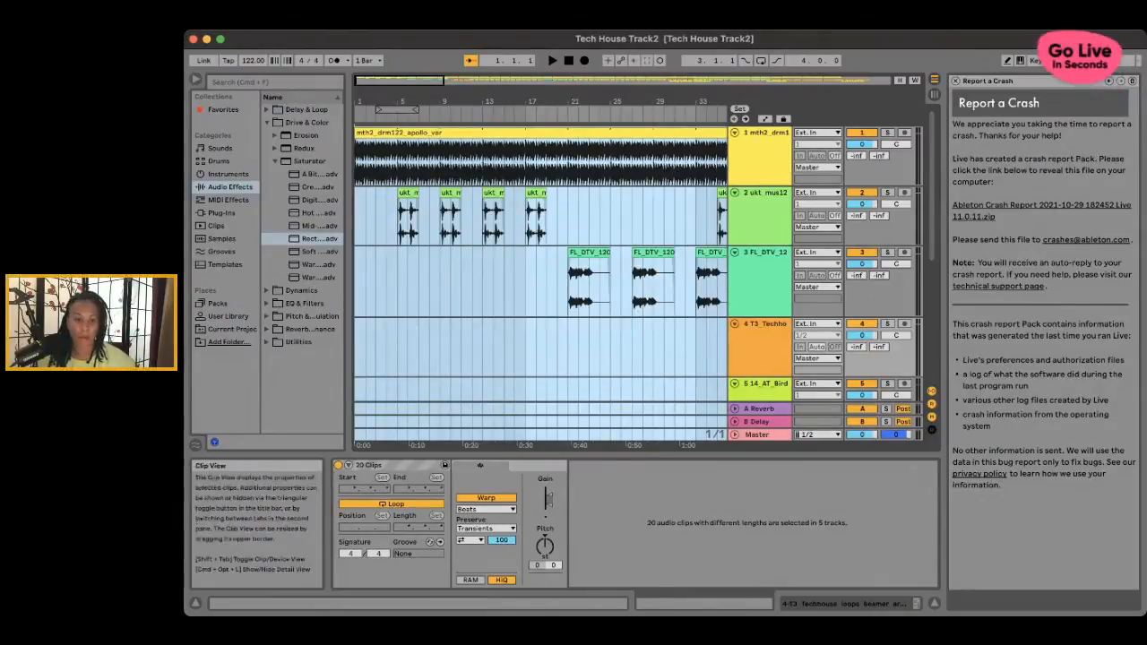
{"action": "key", "text": "super+Tab"}
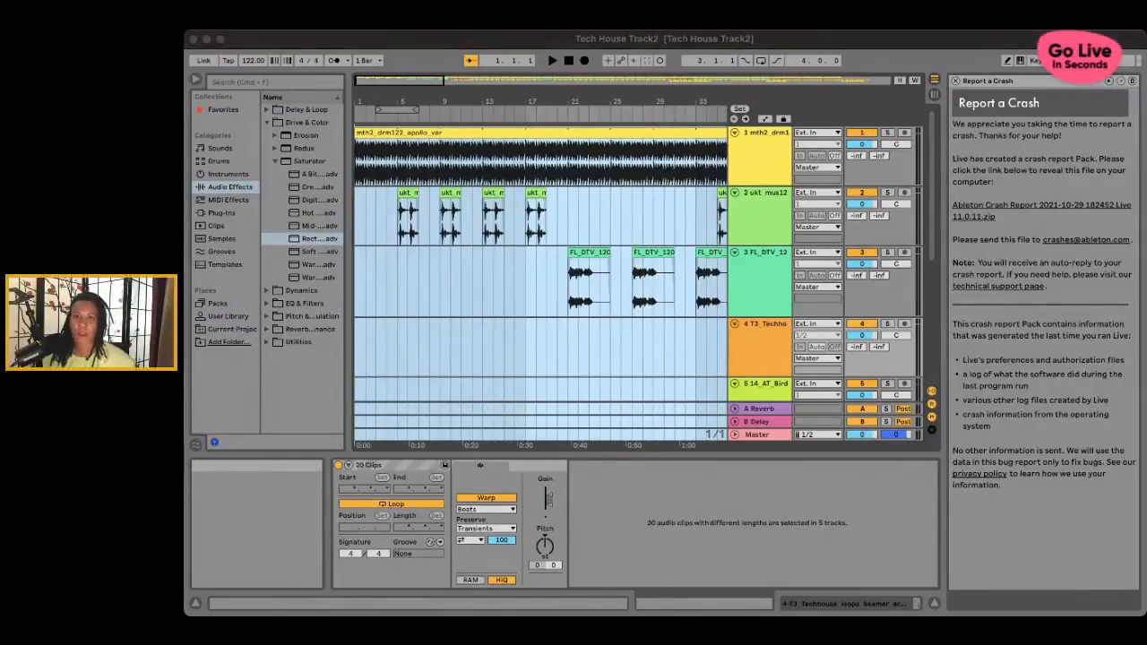